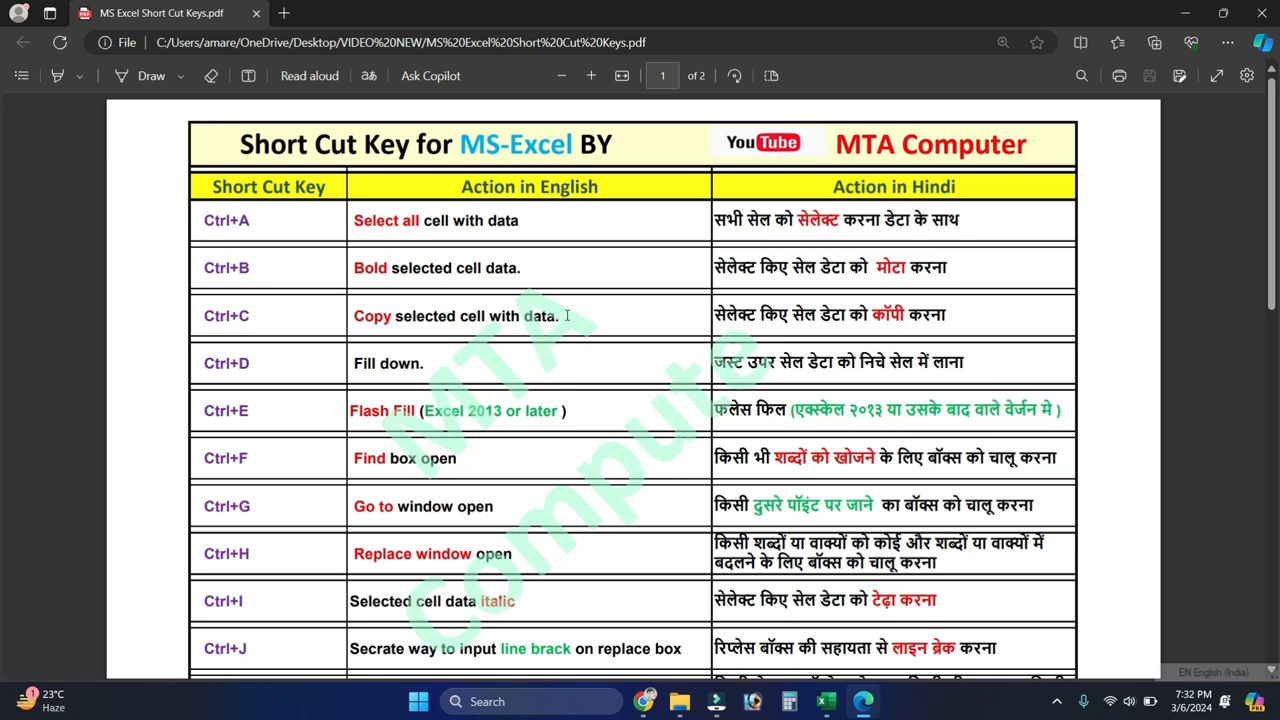
Step: Switch to the EXCEL.xlsx workbook in Excel and select the entire data table B3:E17 on the Data sheet
scroll(566, 315, "down", 1)
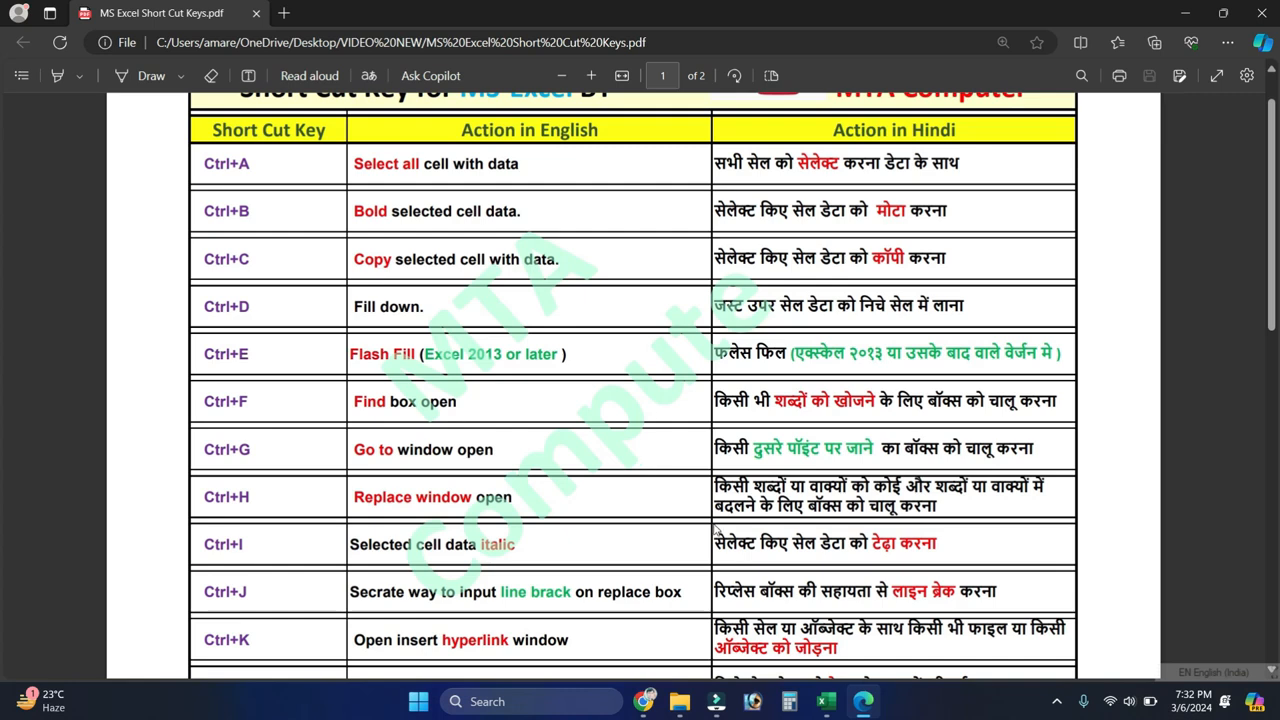
left_click(826, 701)
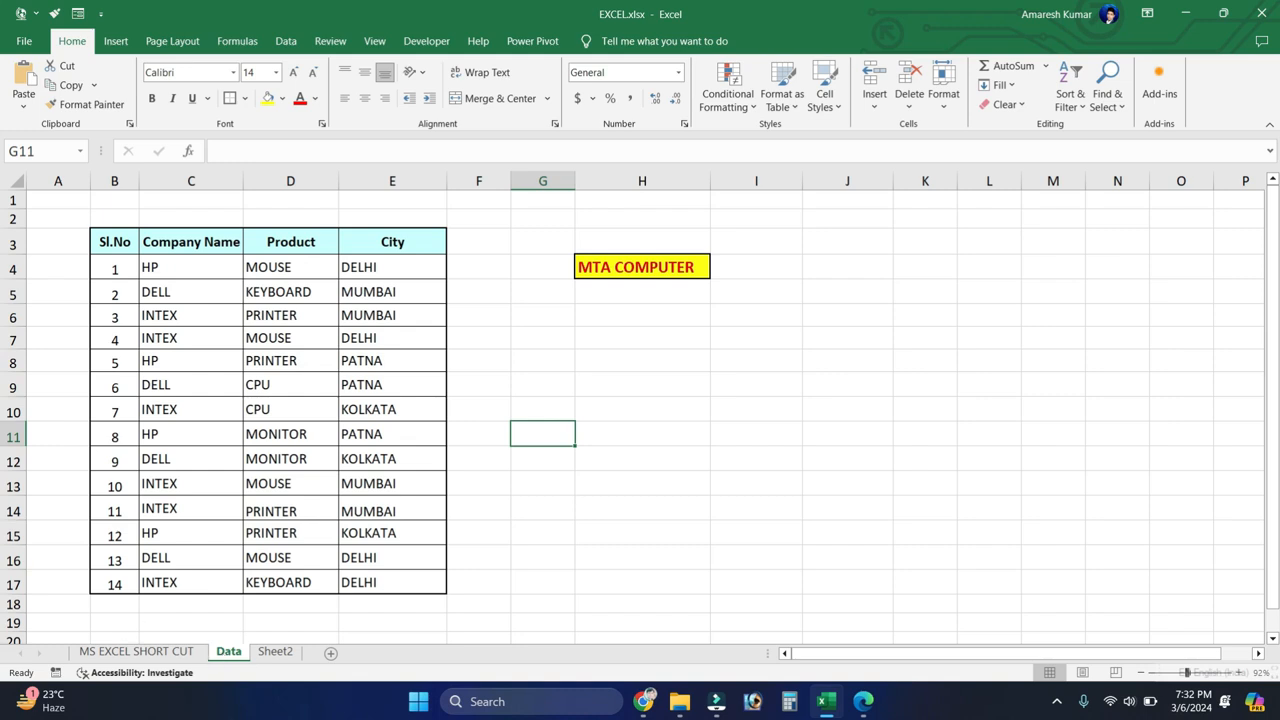
left_click(189, 420)
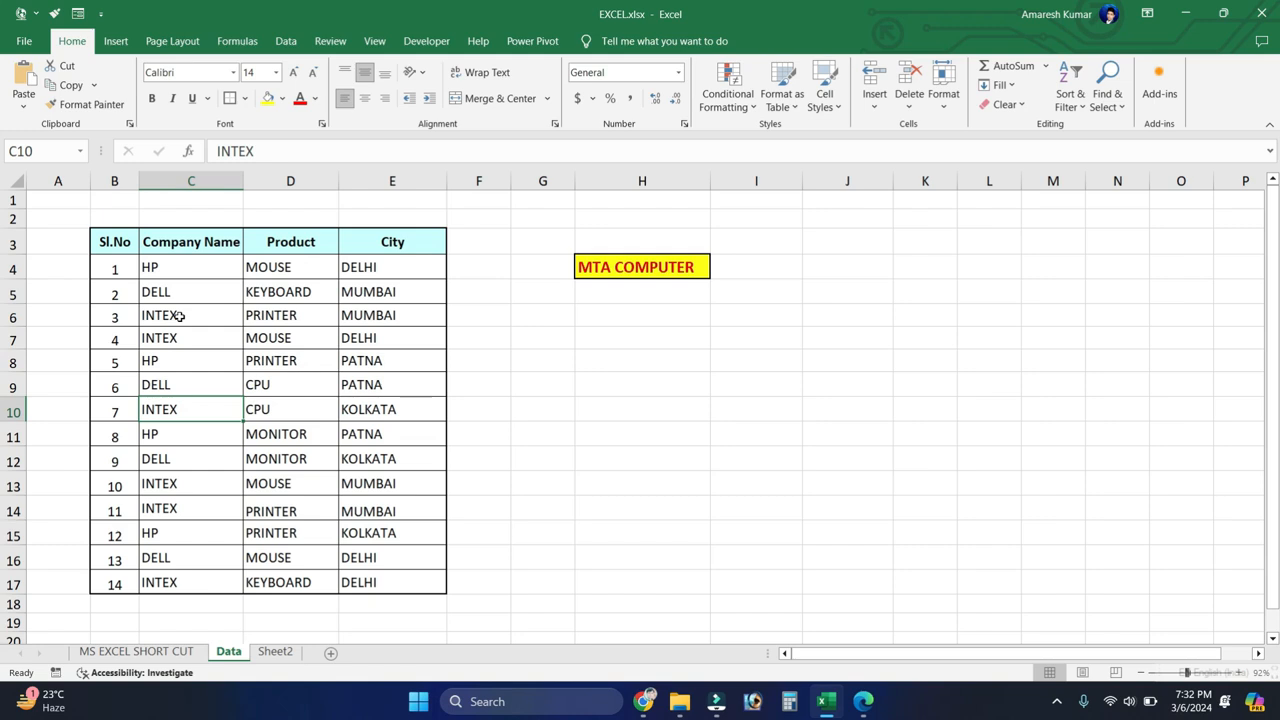
scroll(177, 316, "up", 1)
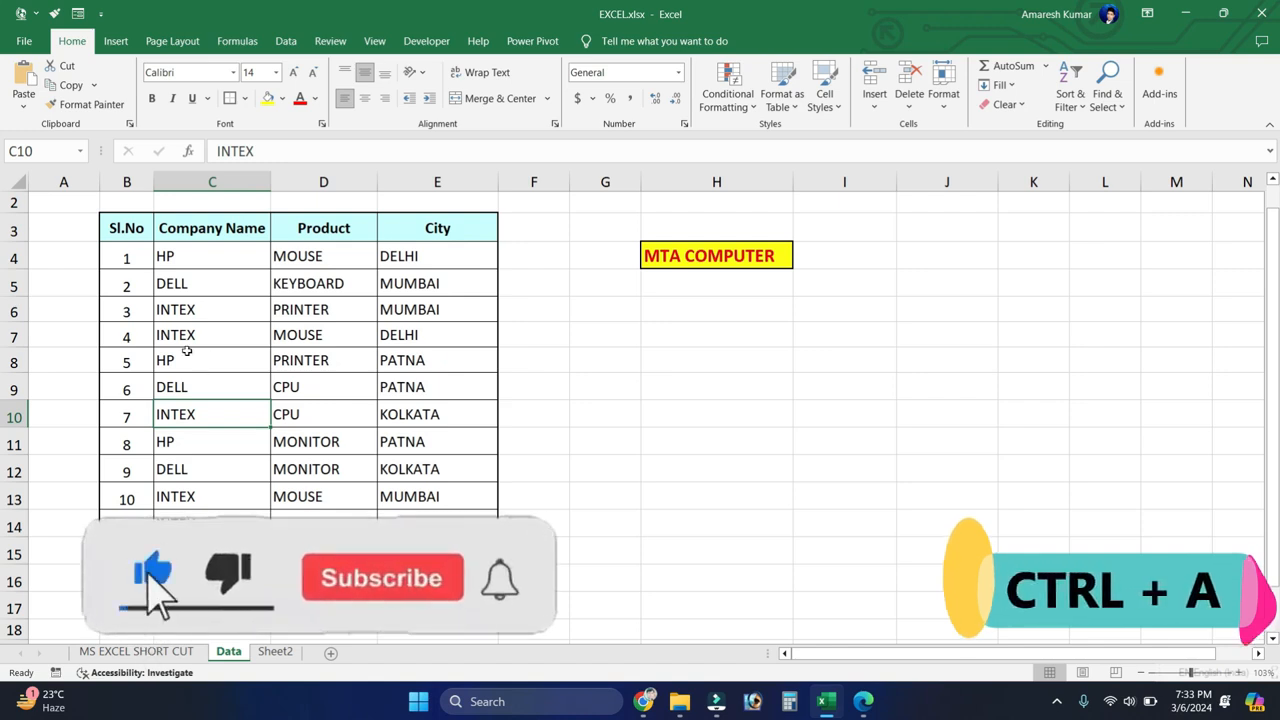
left_click_drag(146, 226, 437, 608)
left_click(316, 442)
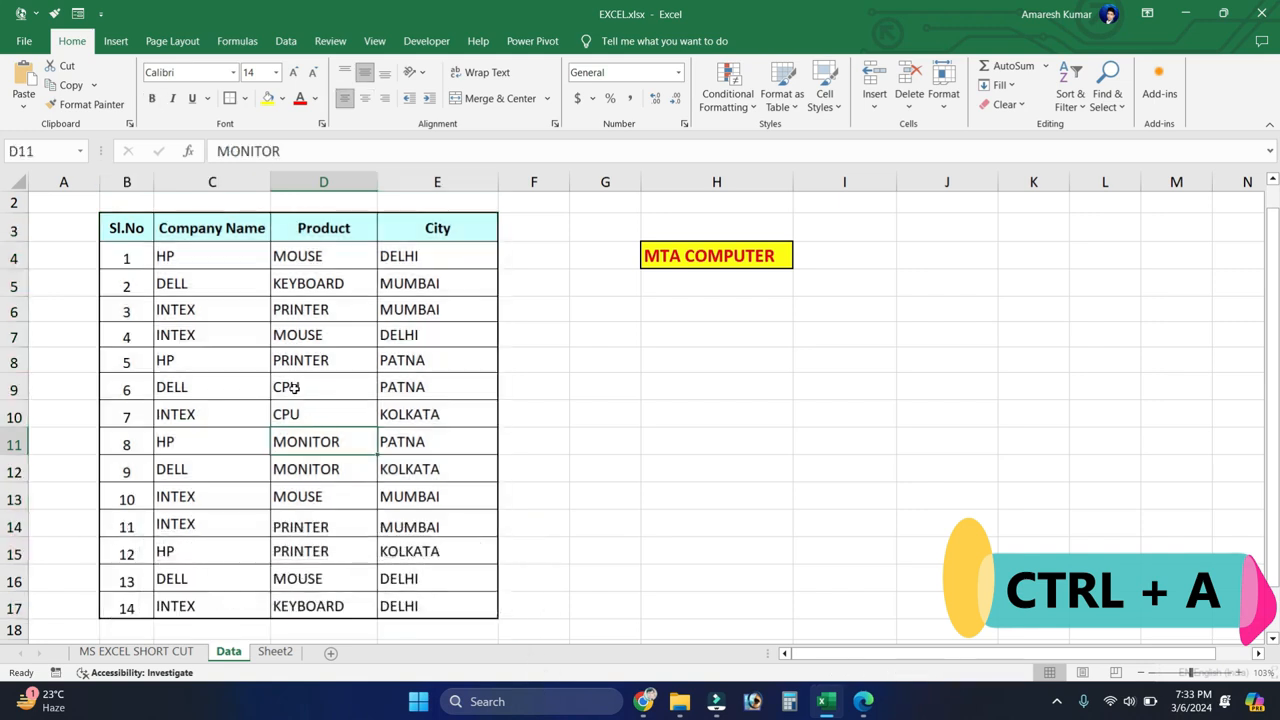
key("ctrl+a")
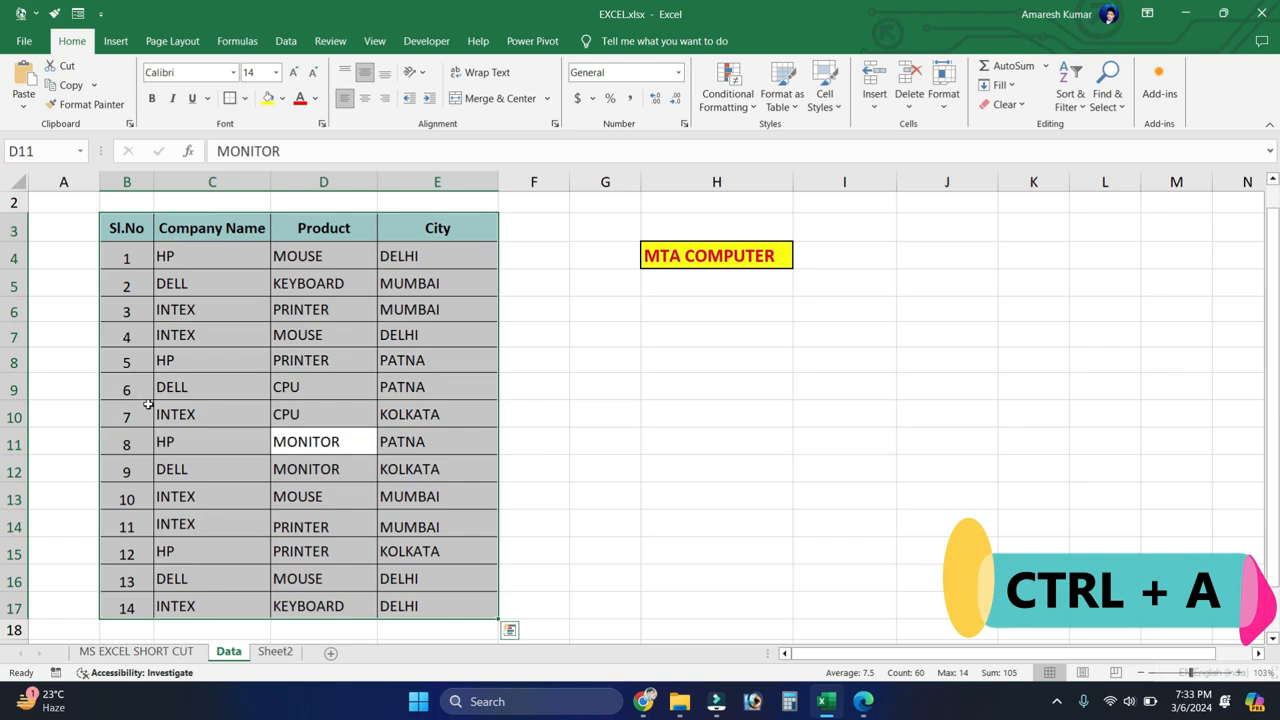
Step: Select the entire worksheet, starting from the empty cell G8 outside the data table
left_click(626, 386)
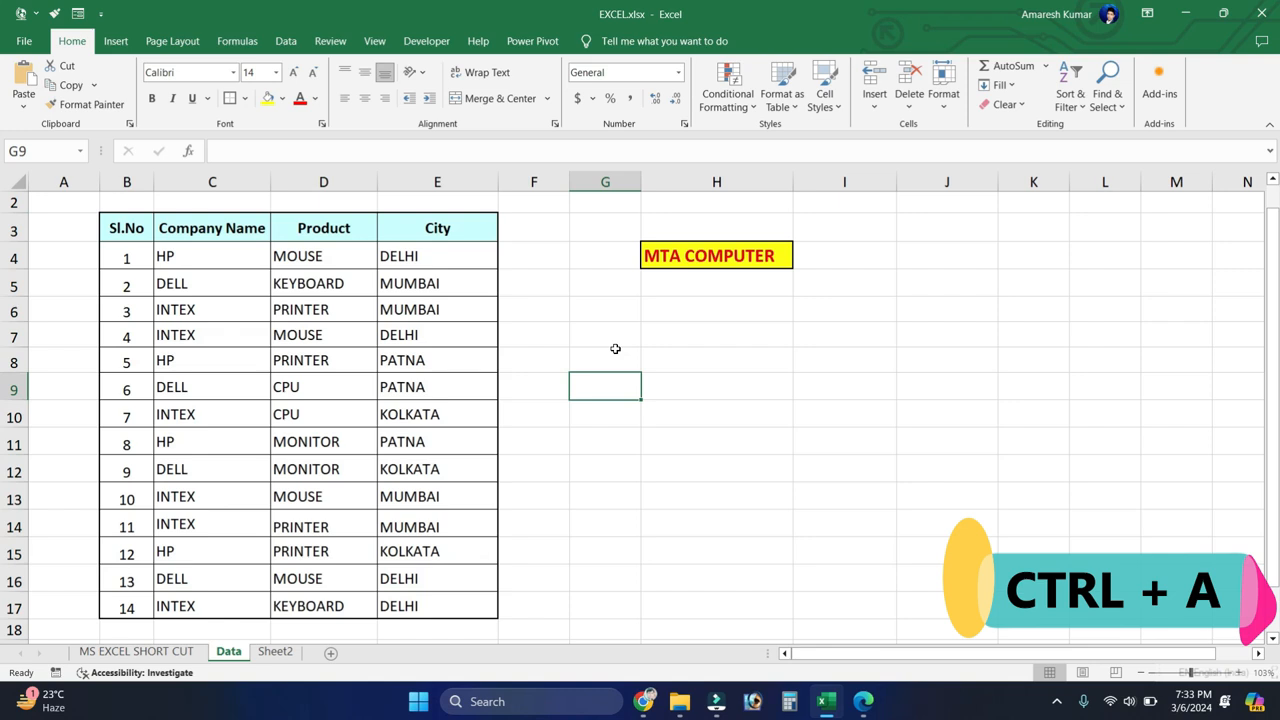
left_click(615, 351)
key("ctrl+a")
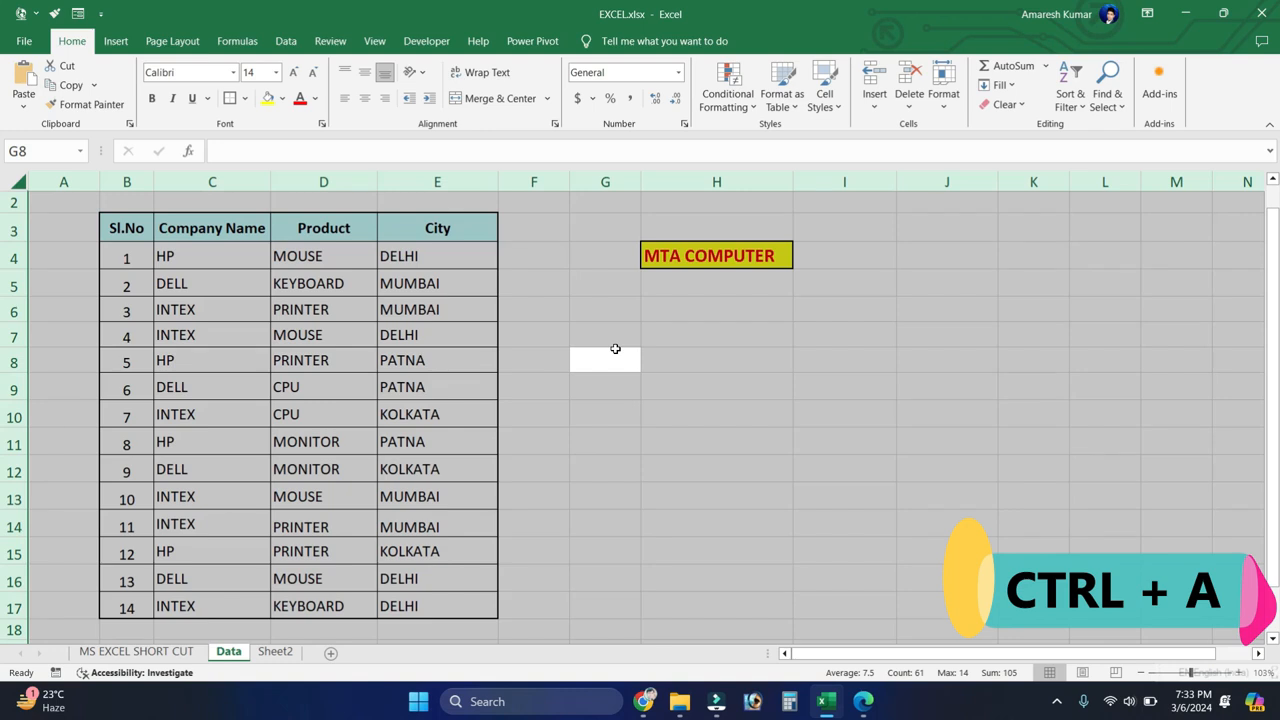
Step: Starting in cell C8, select the data table and extend the selection to the entire worksheet
left_click(258, 338)
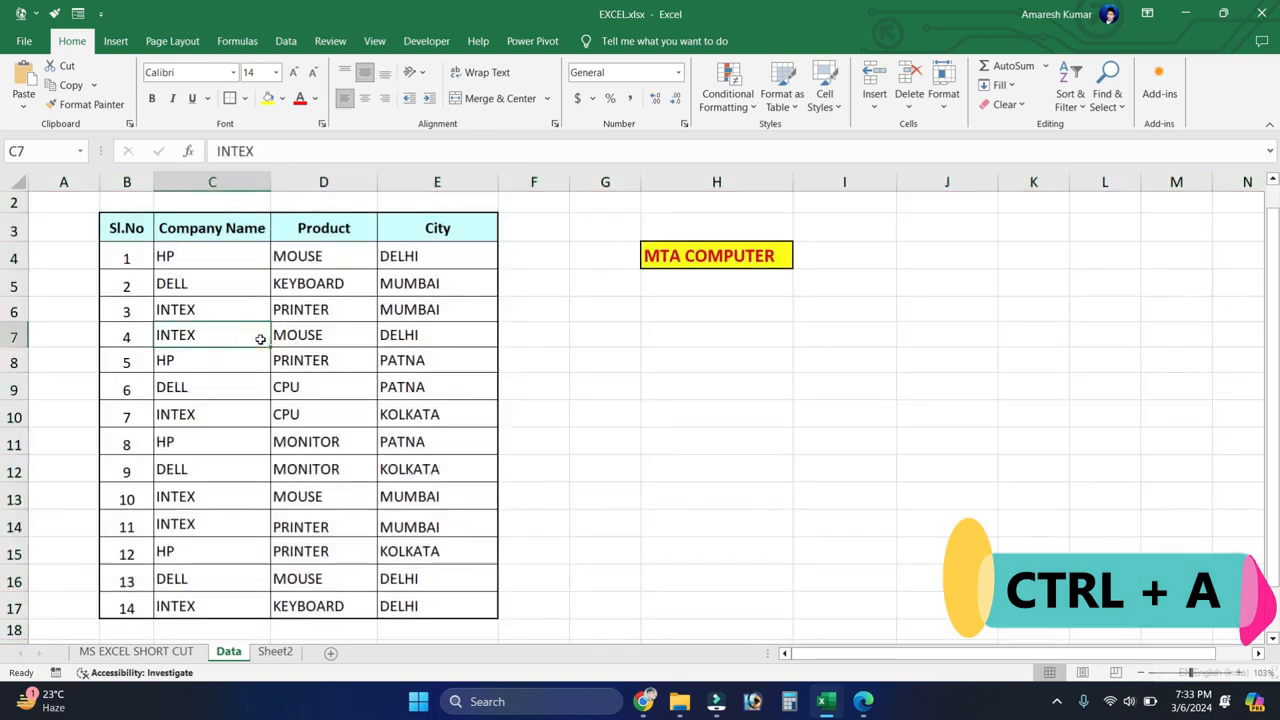
left_click(213, 362)
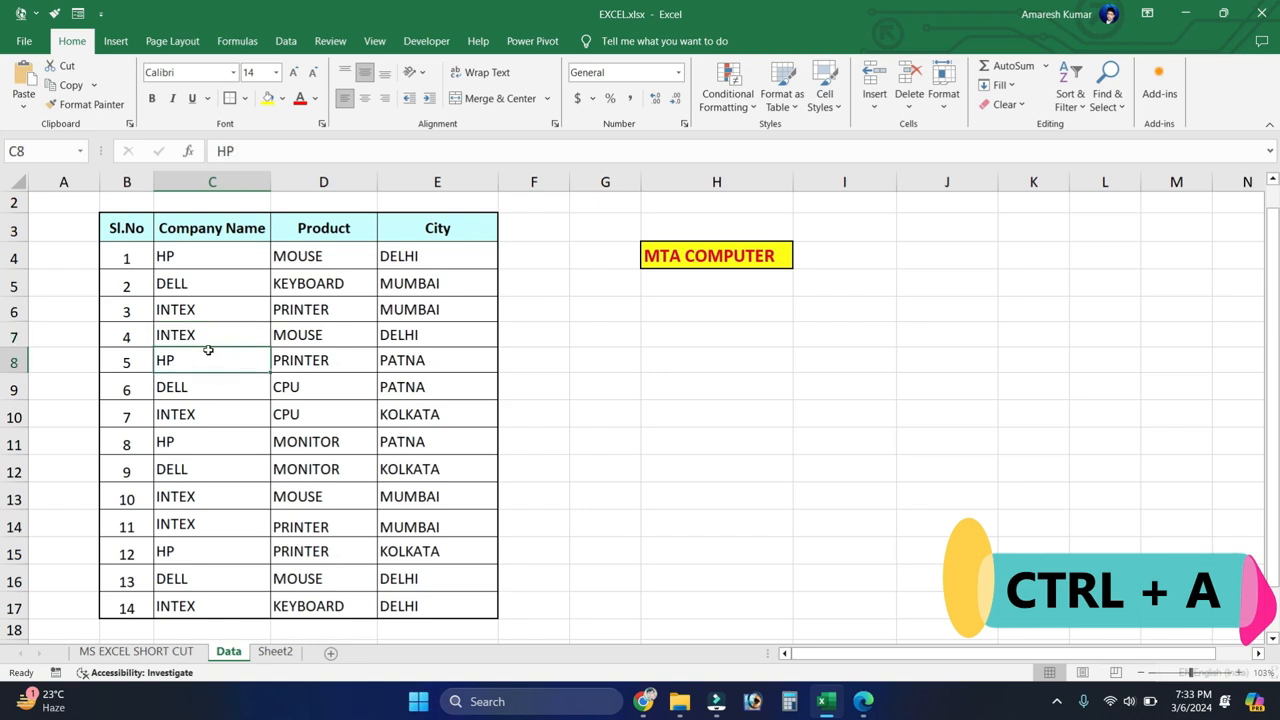
key("ctrl+a")
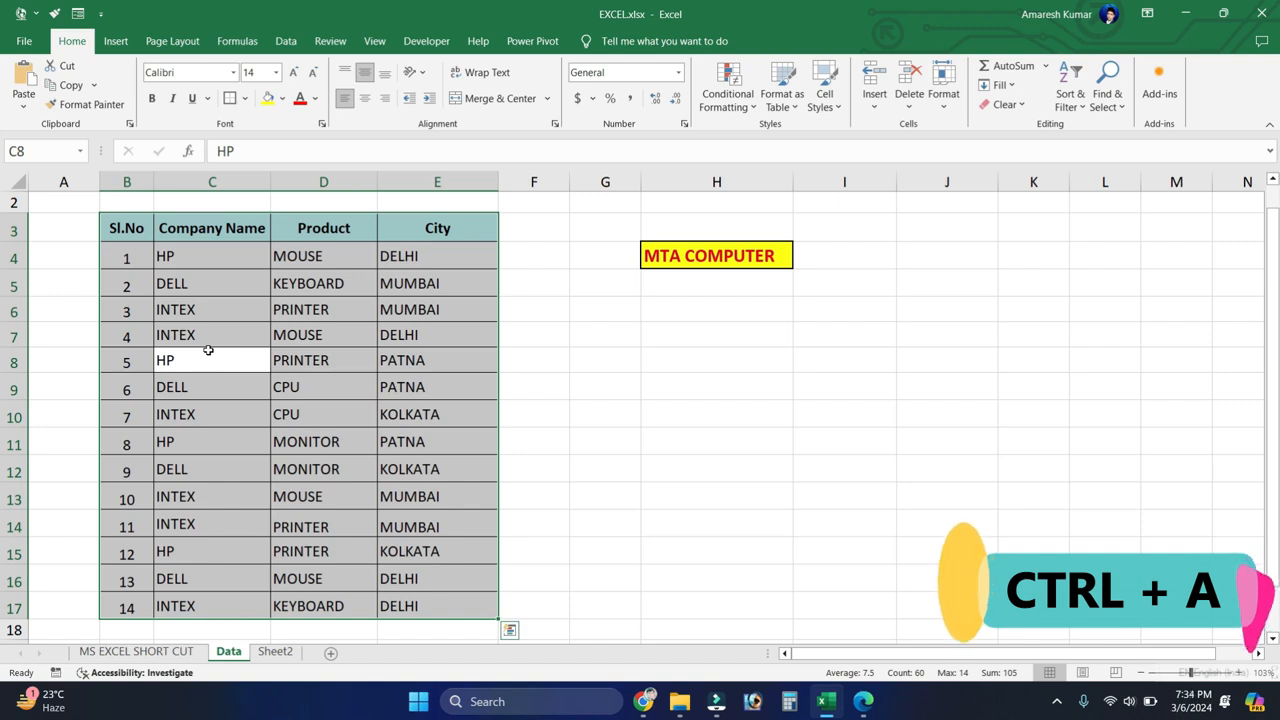
key("ctrl+a")
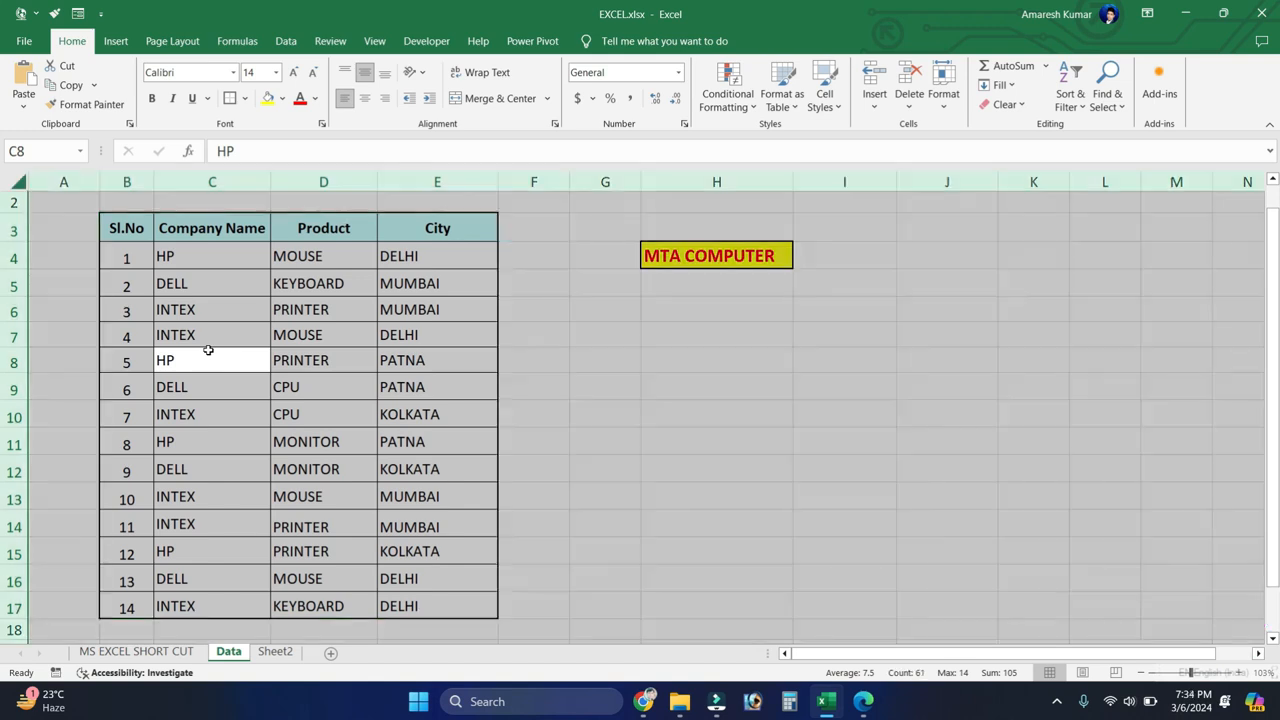
left_click(257, 366)
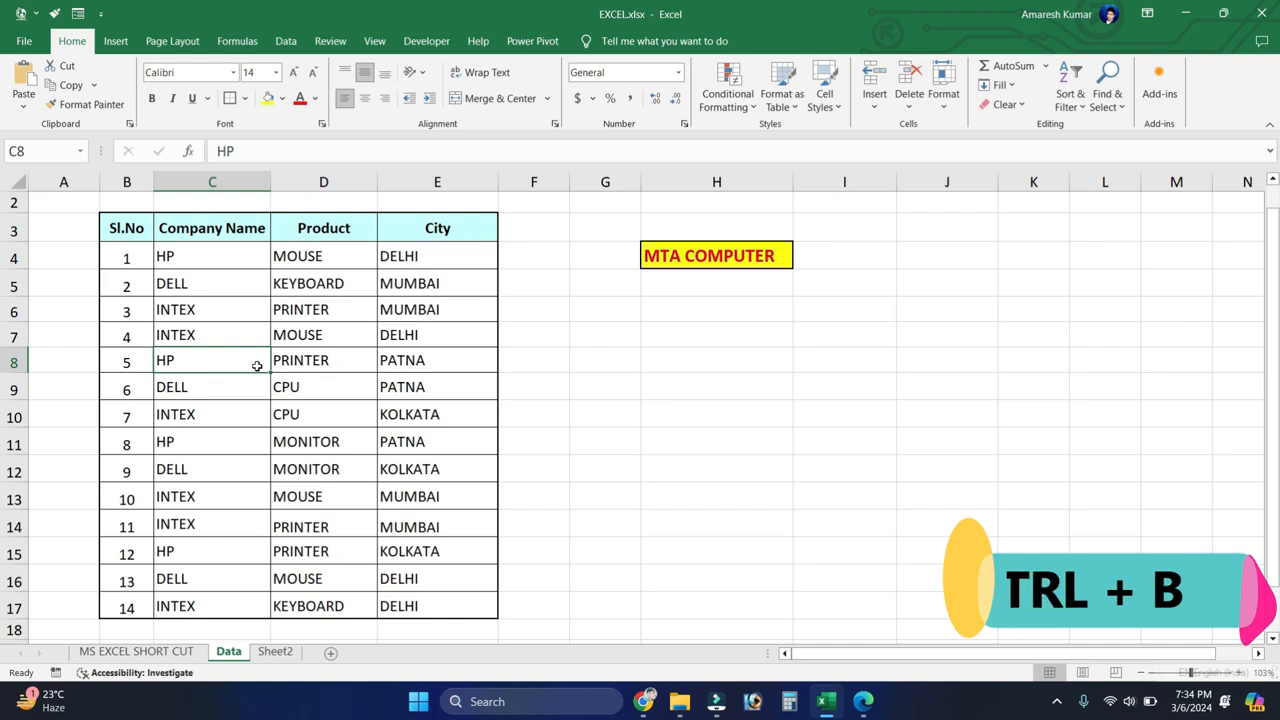
Step: Make the DELL KEYBOARD MUMBAI row (B5:E5) bold
left_click(133, 286)
left_click_drag(133, 286, 419, 284)
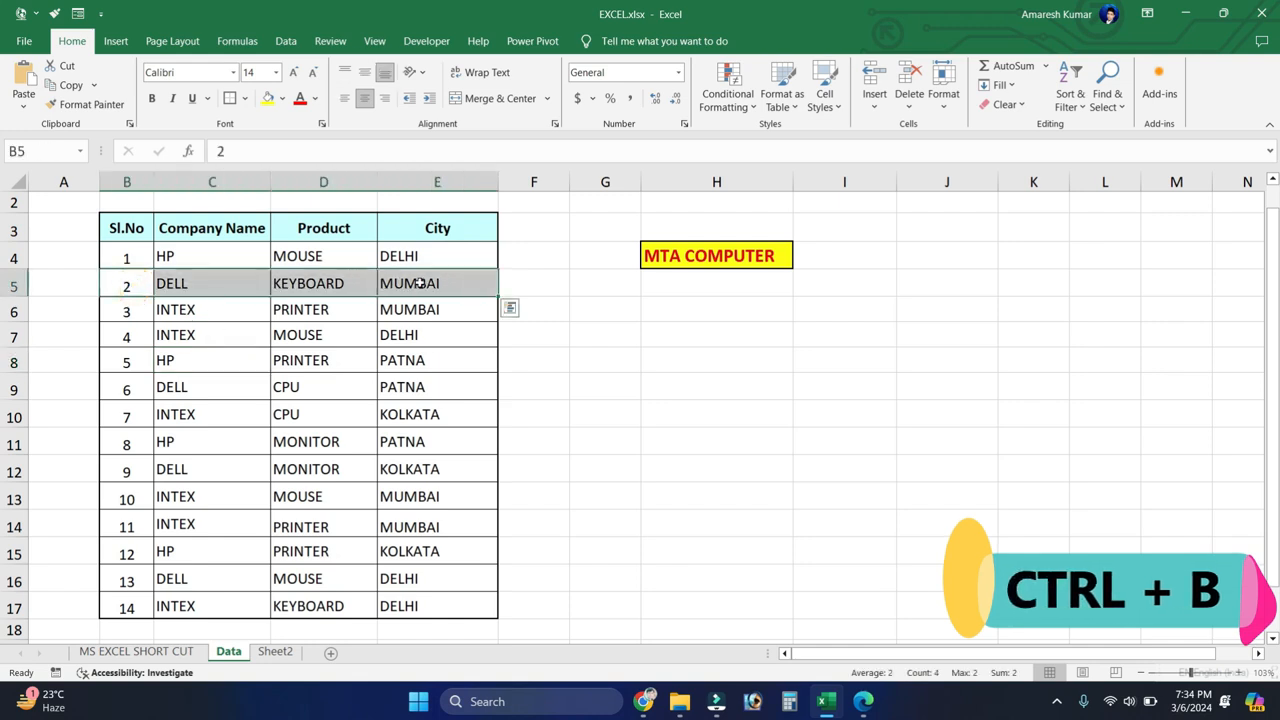
key("ctrl+b")
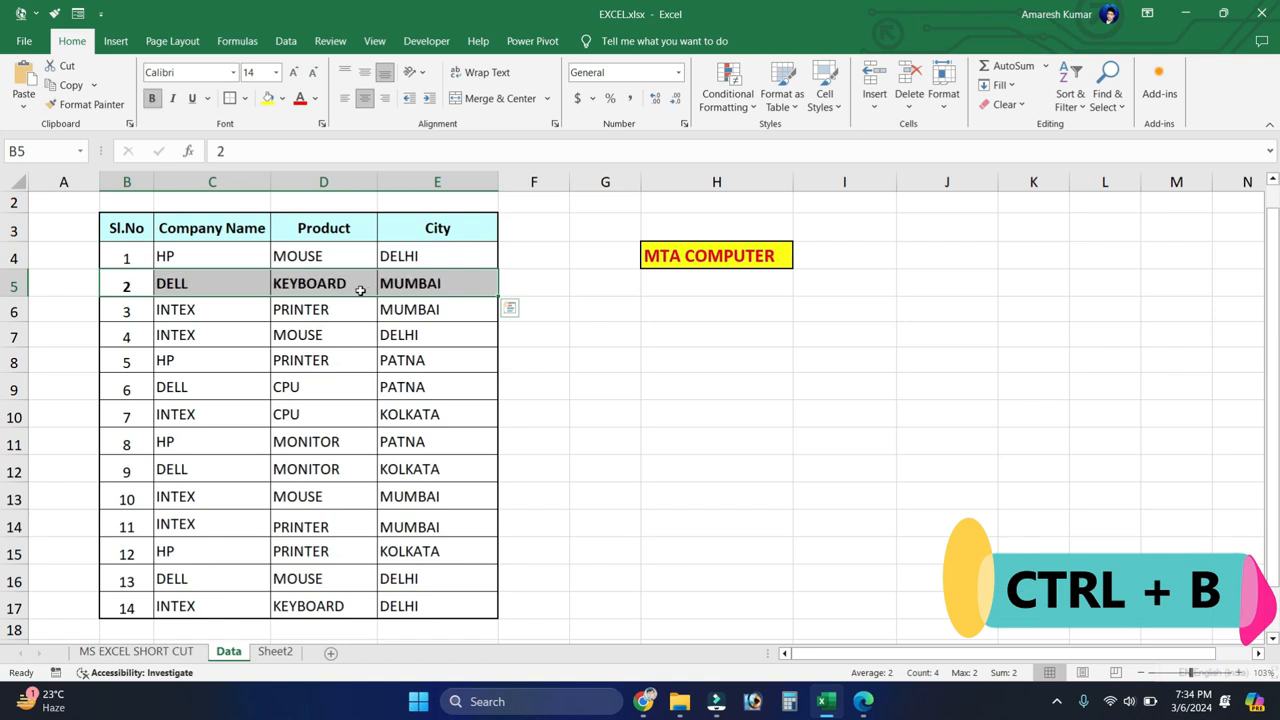
key("ctrl+c")
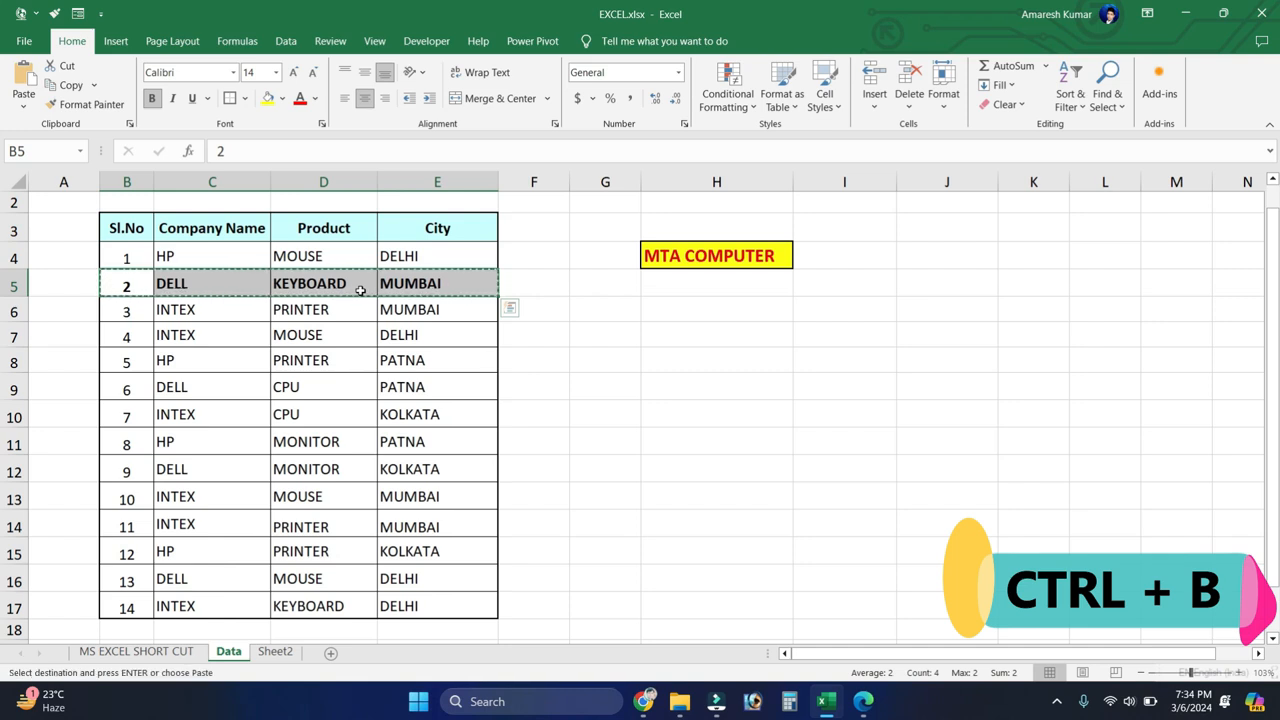
key("Escape")
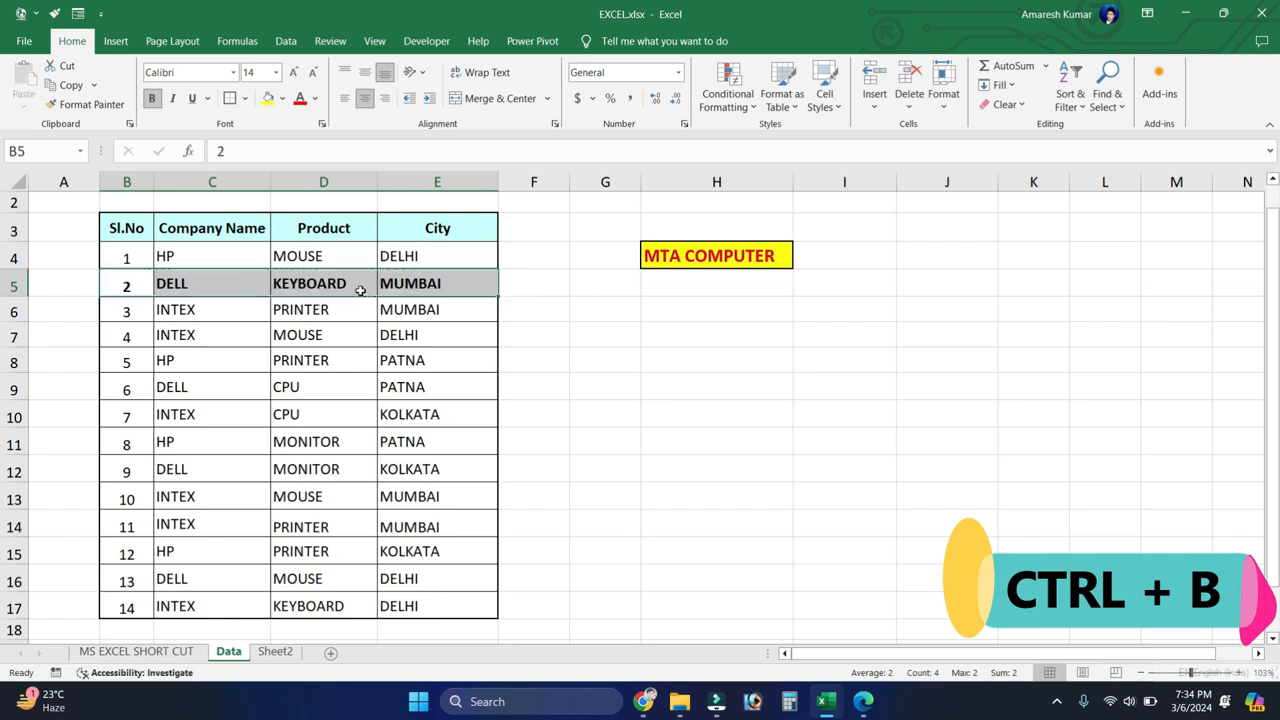
Step: Toggle bold off, on and off again for cells B5:E5
key("ctrl+b")
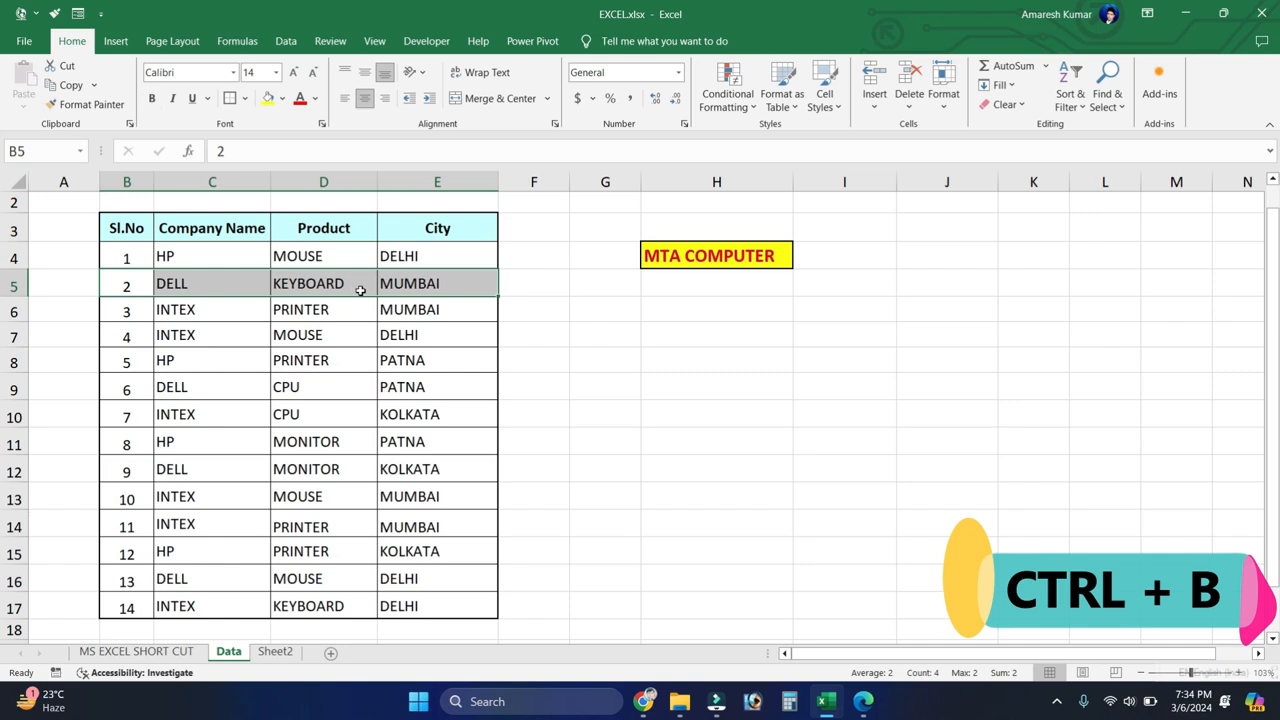
key("ctrl+b")
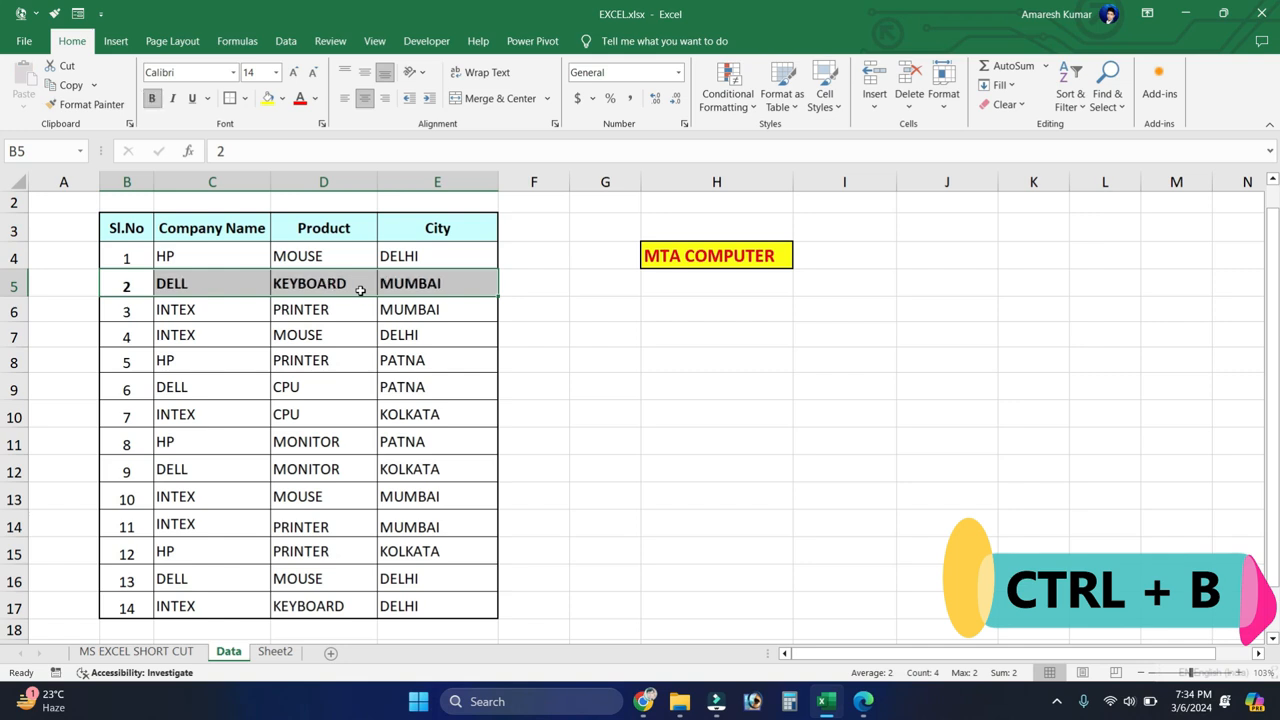
key("ctrl+b")
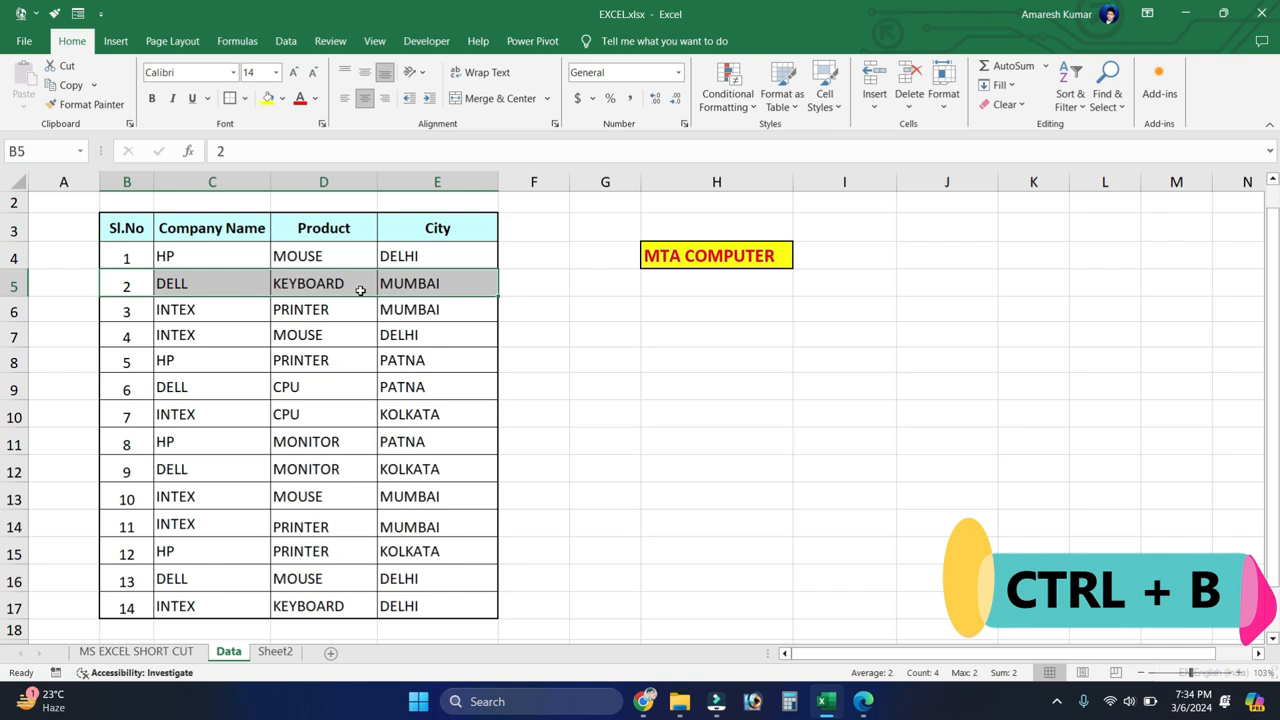
left_click(220, 340)
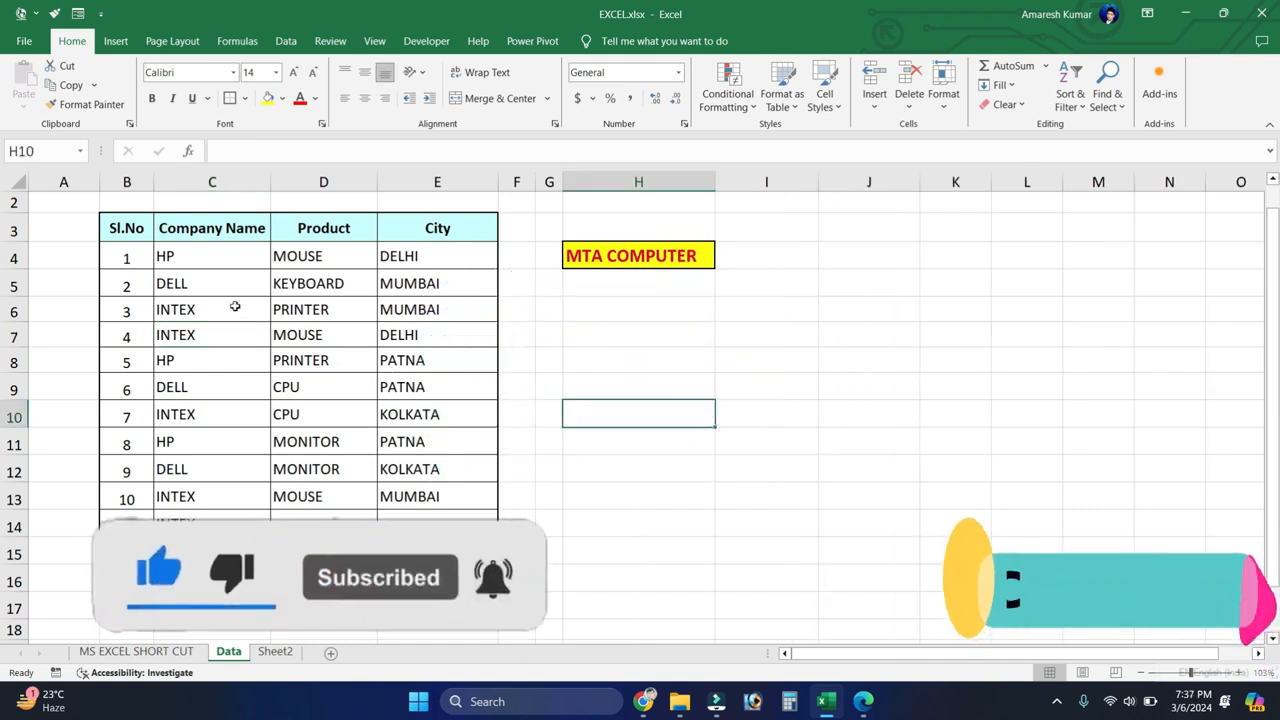
Step: Select the whole data table B3:E17 and copy it
left_click_drag(126, 228, 415, 600)
left_click(415, 600)
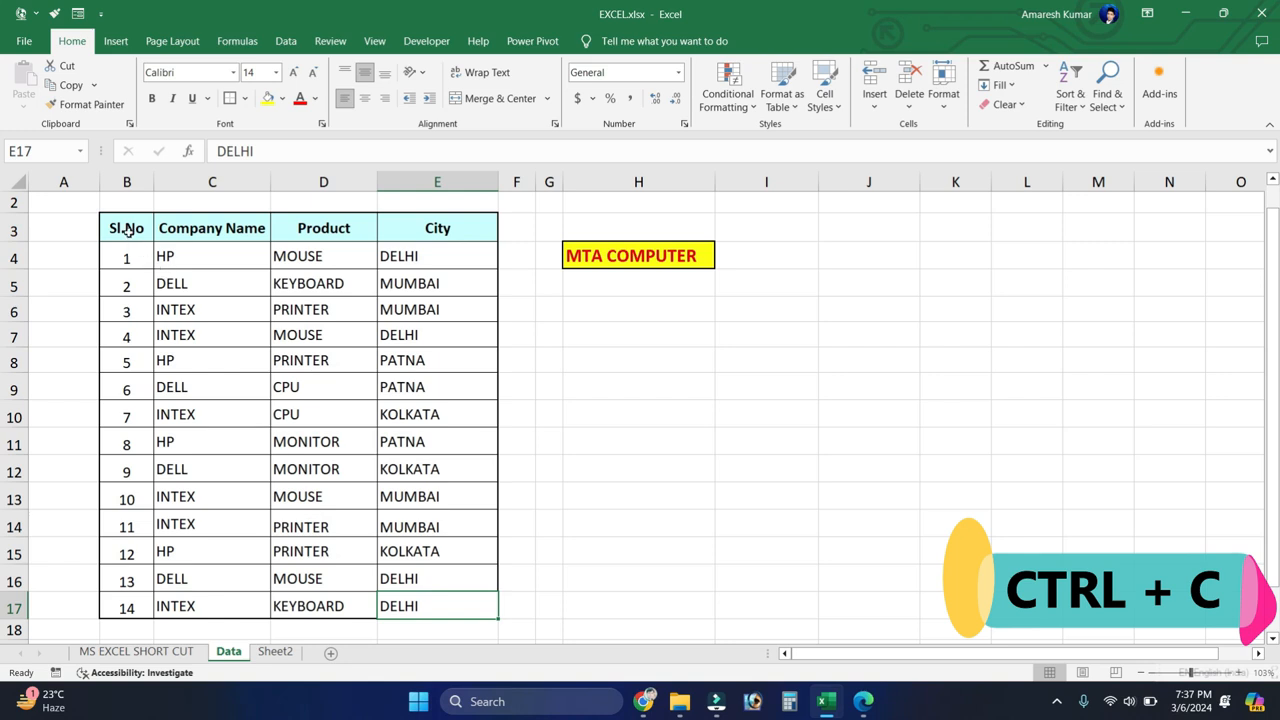
left_click_drag(127, 229, 340, 418)
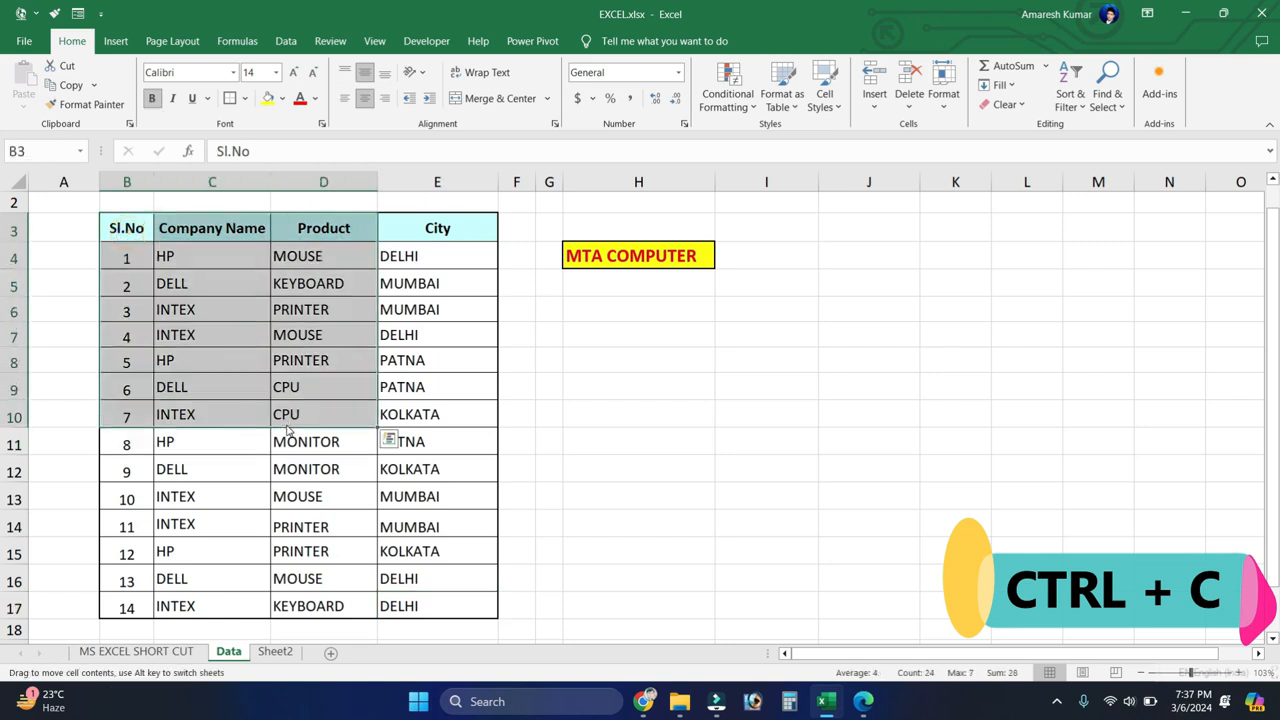
left_click(286, 414)
key("ctrl+a")
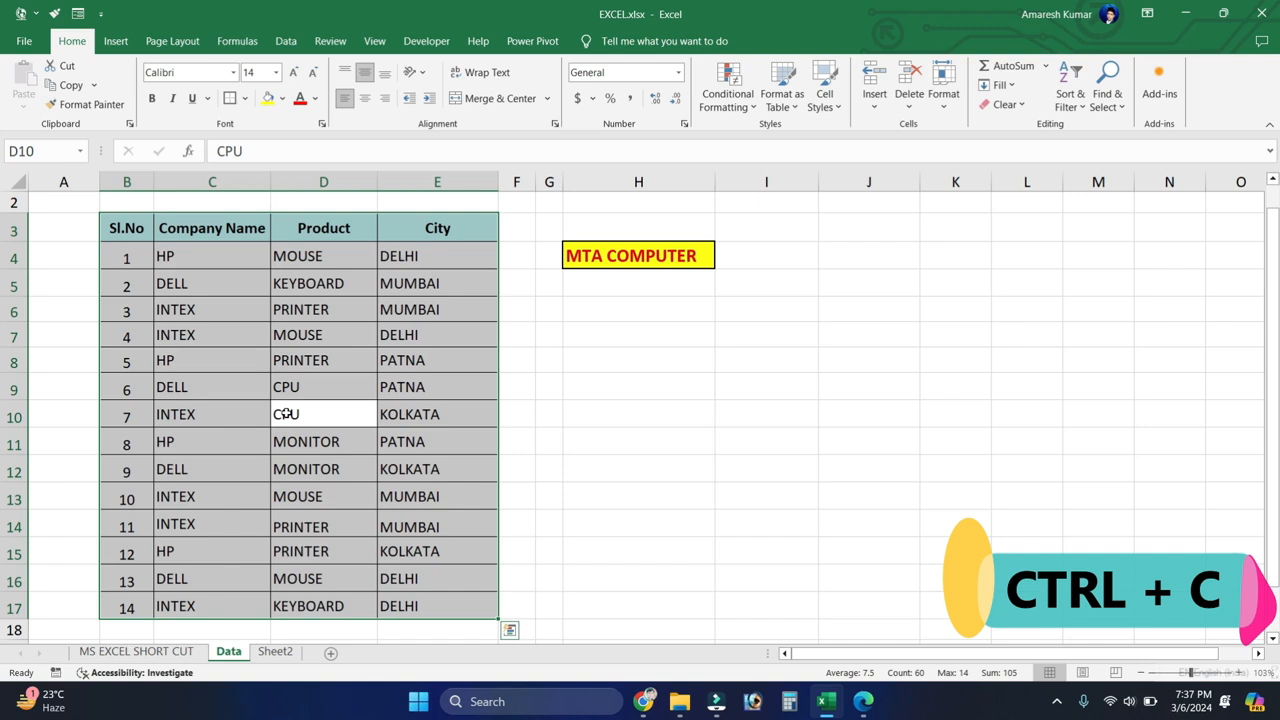
key("ctrl+c")
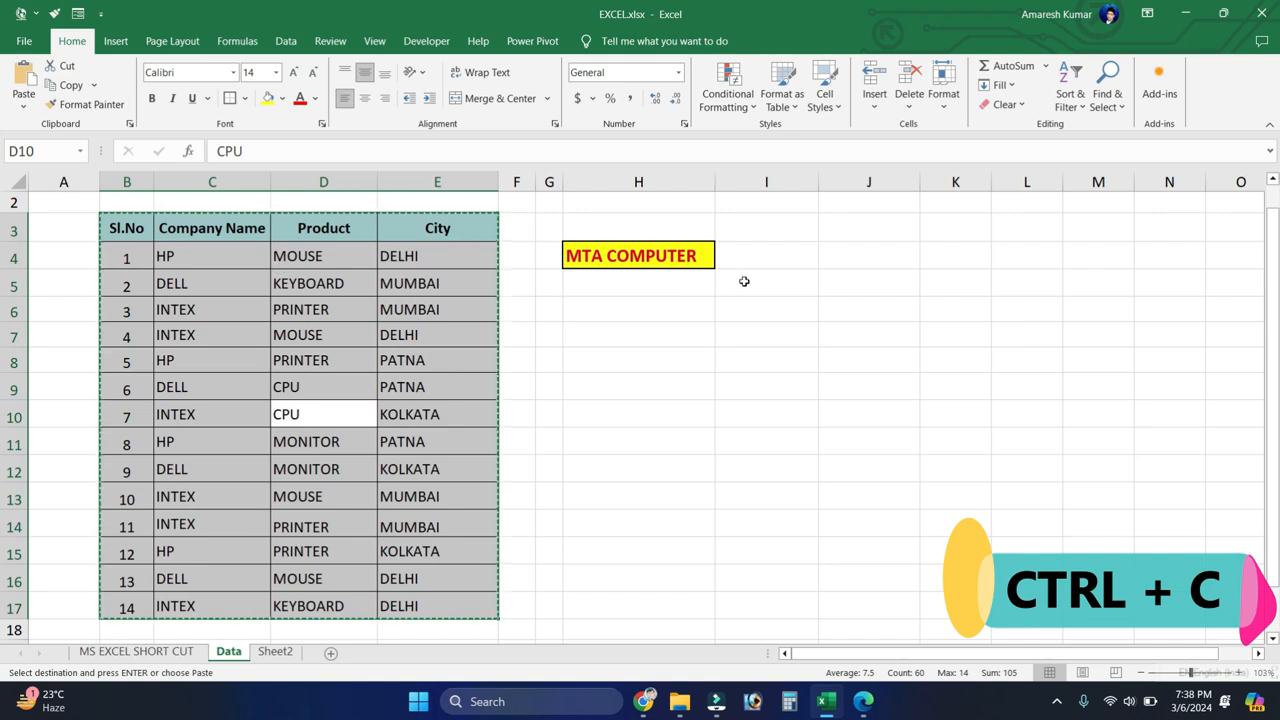
Step: Paste the copied table at cell I5 and widen columns J, K and L to fit its contents
left_click(797, 231)
left_click(772, 273)
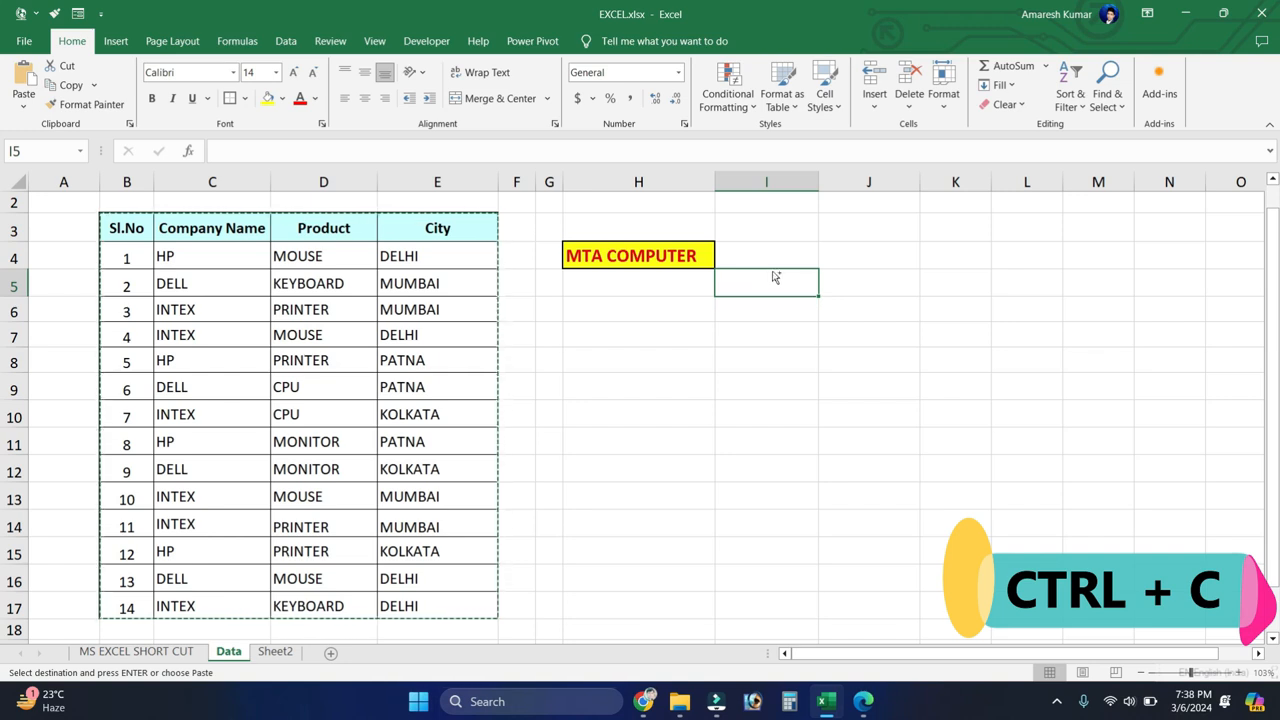
key("ctrl+v")
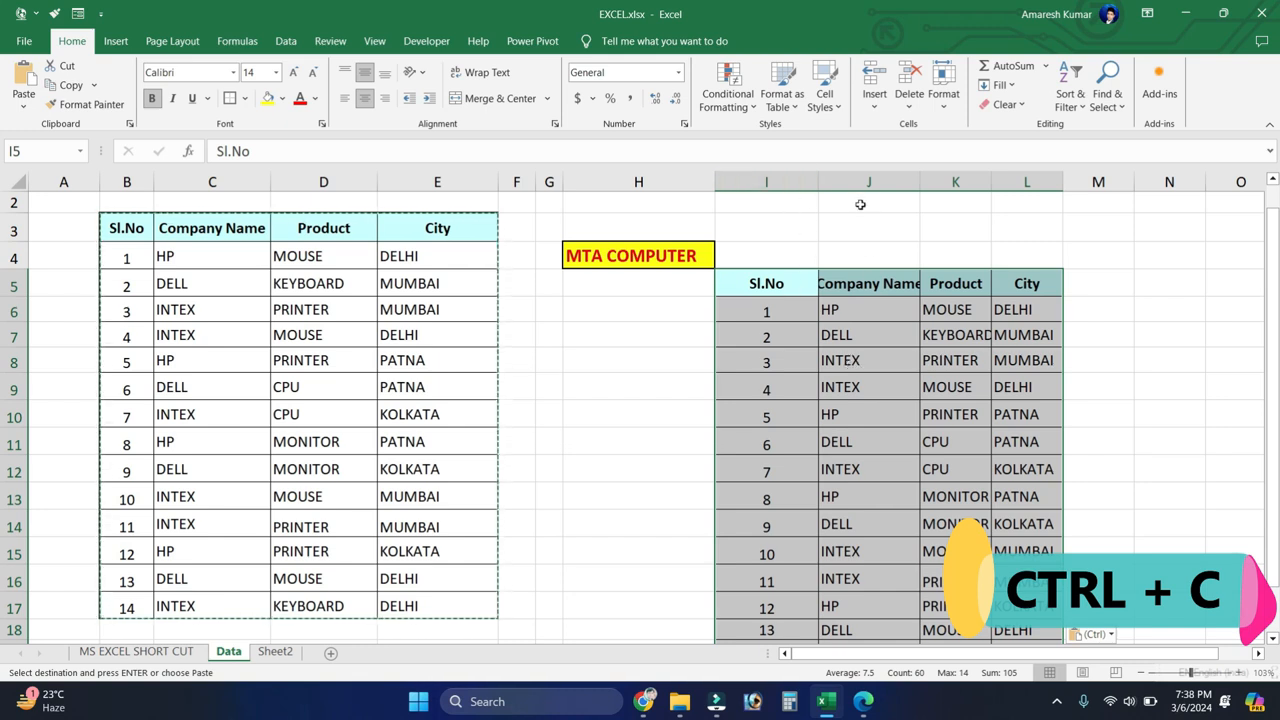
left_click_drag(919, 176, 1056, 178)
left_click_drag(1127, 182, 1153, 184)
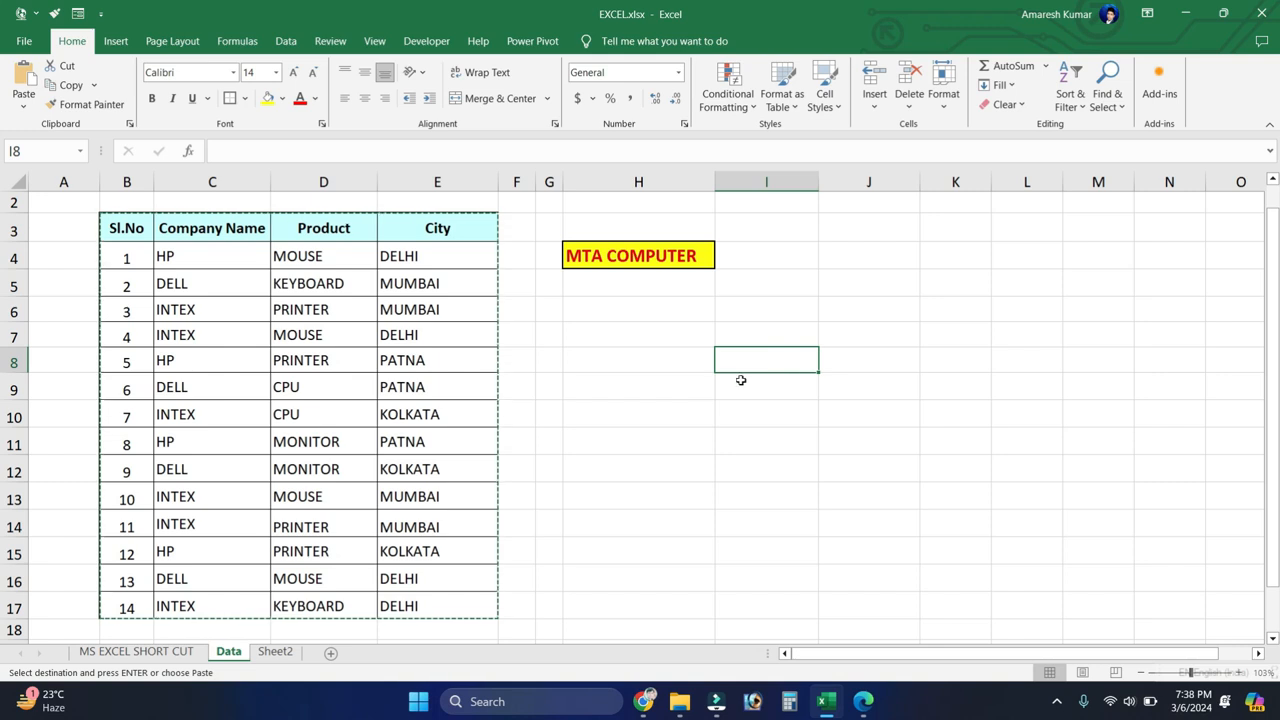
Step: Fill the company, product and city values of the table's last row down into C18:E18
left_click(734, 383)
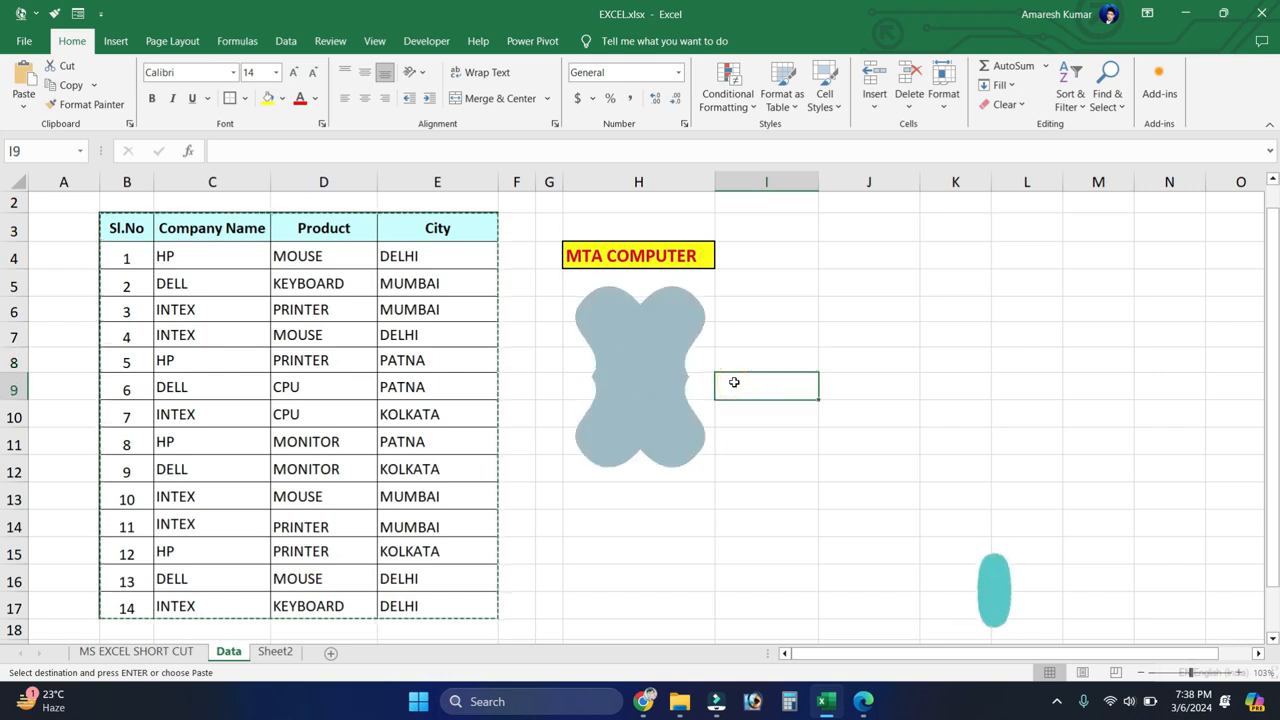
key("ctrl+d")
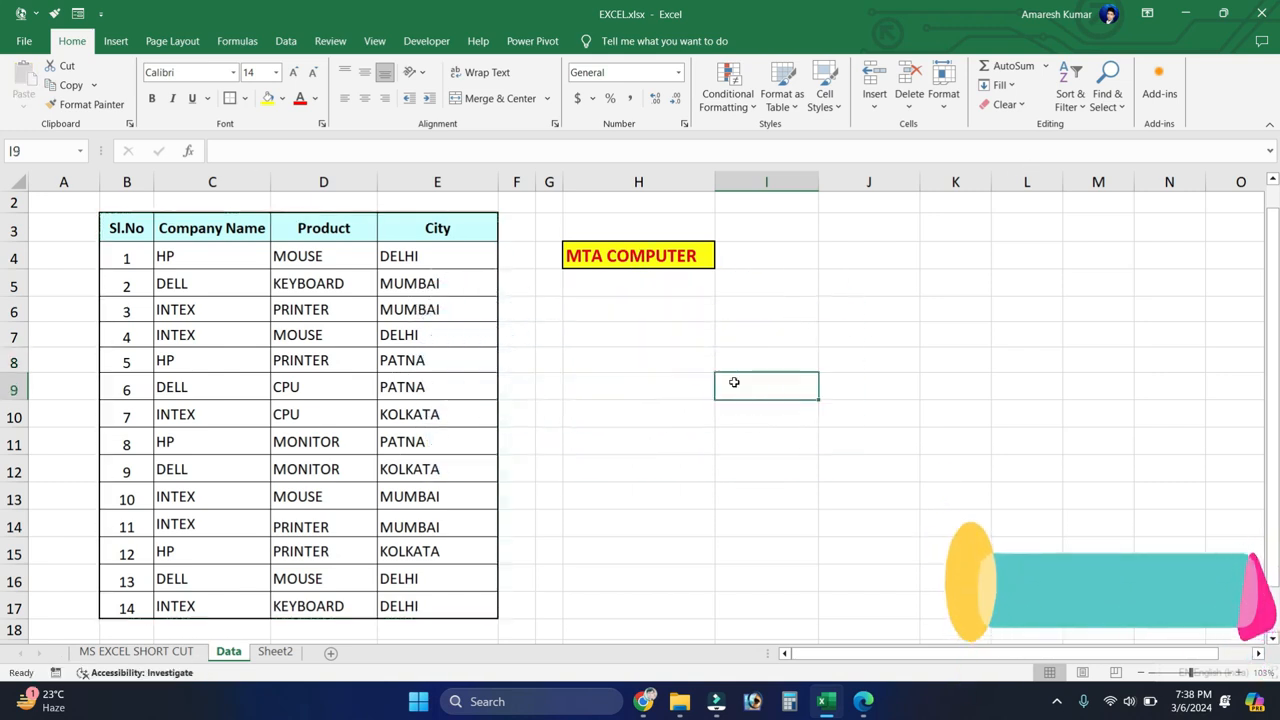
scroll(734, 383, "down", 1)
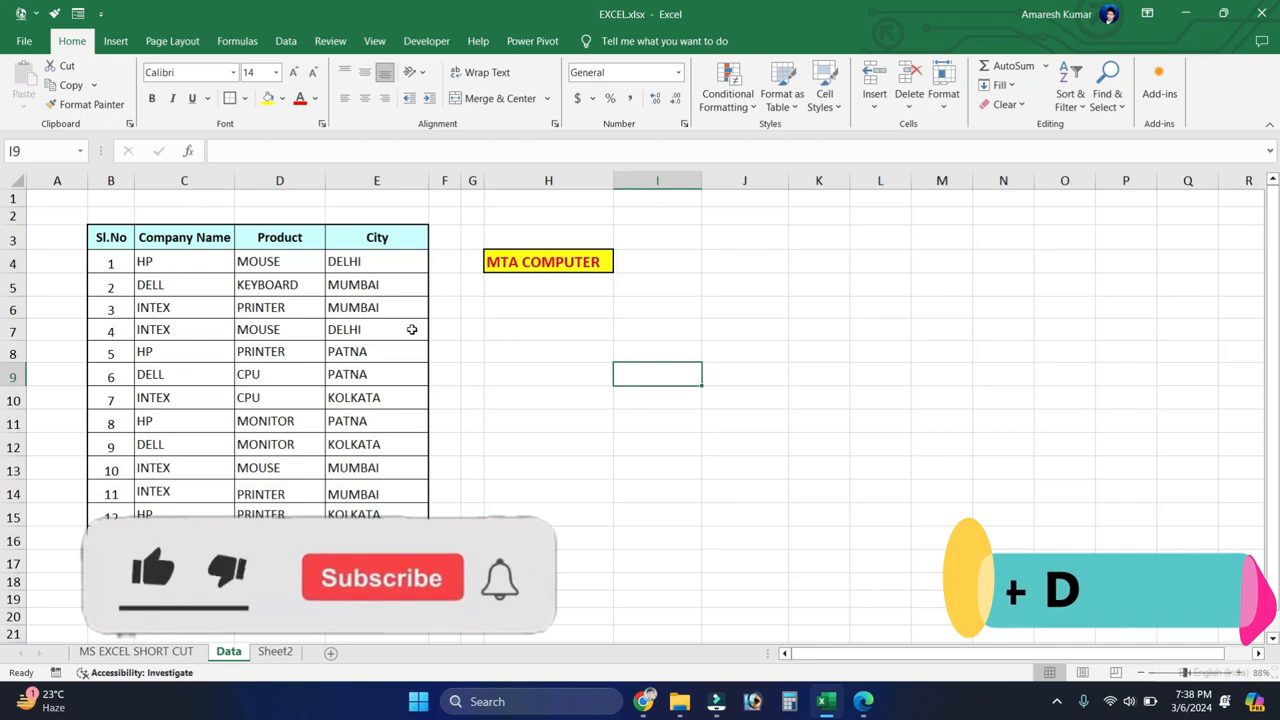
scroll(411, 329, "down", 1)
left_click_drag(111, 527, 374, 527)
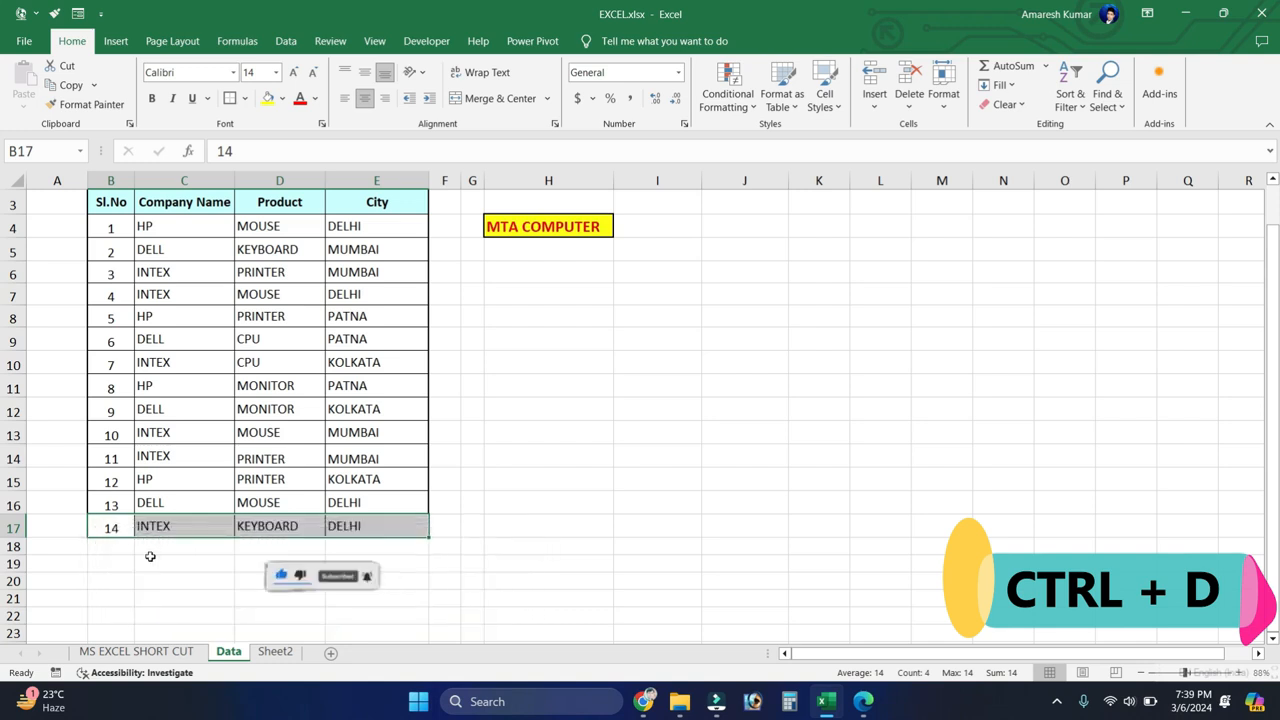
left_click_drag(149, 546, 353, 542)
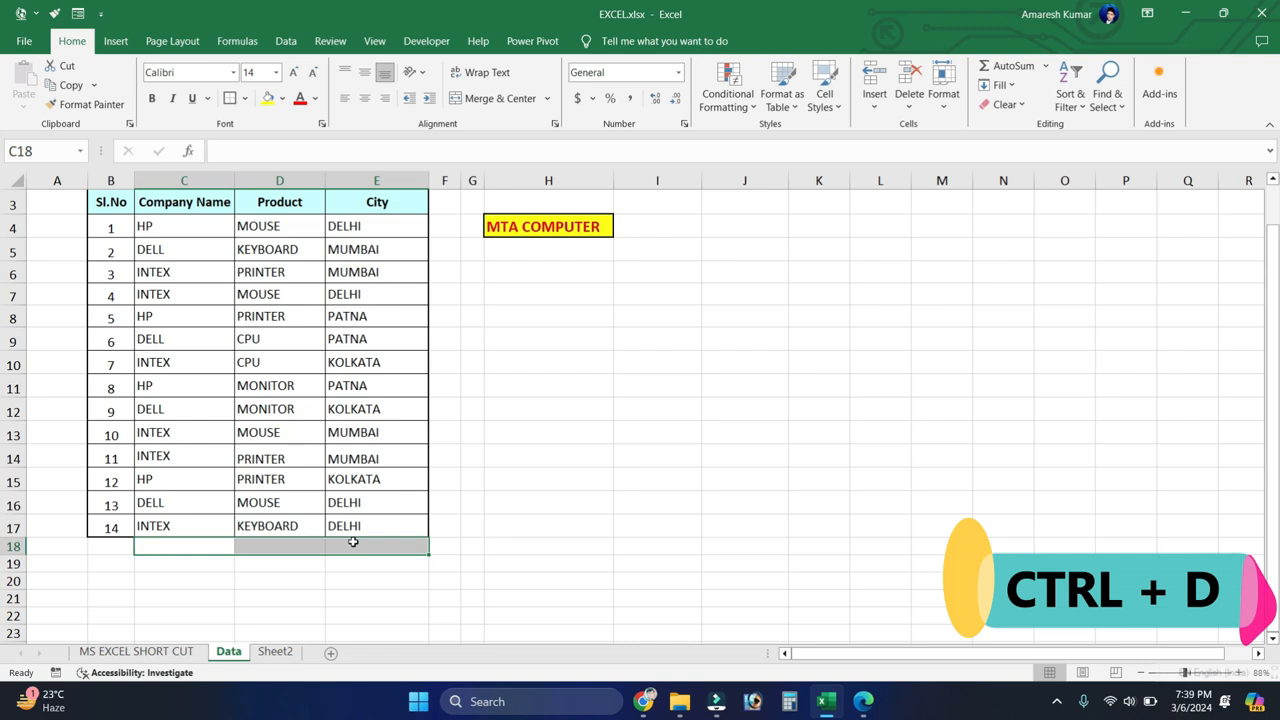
key("ctrl+d")
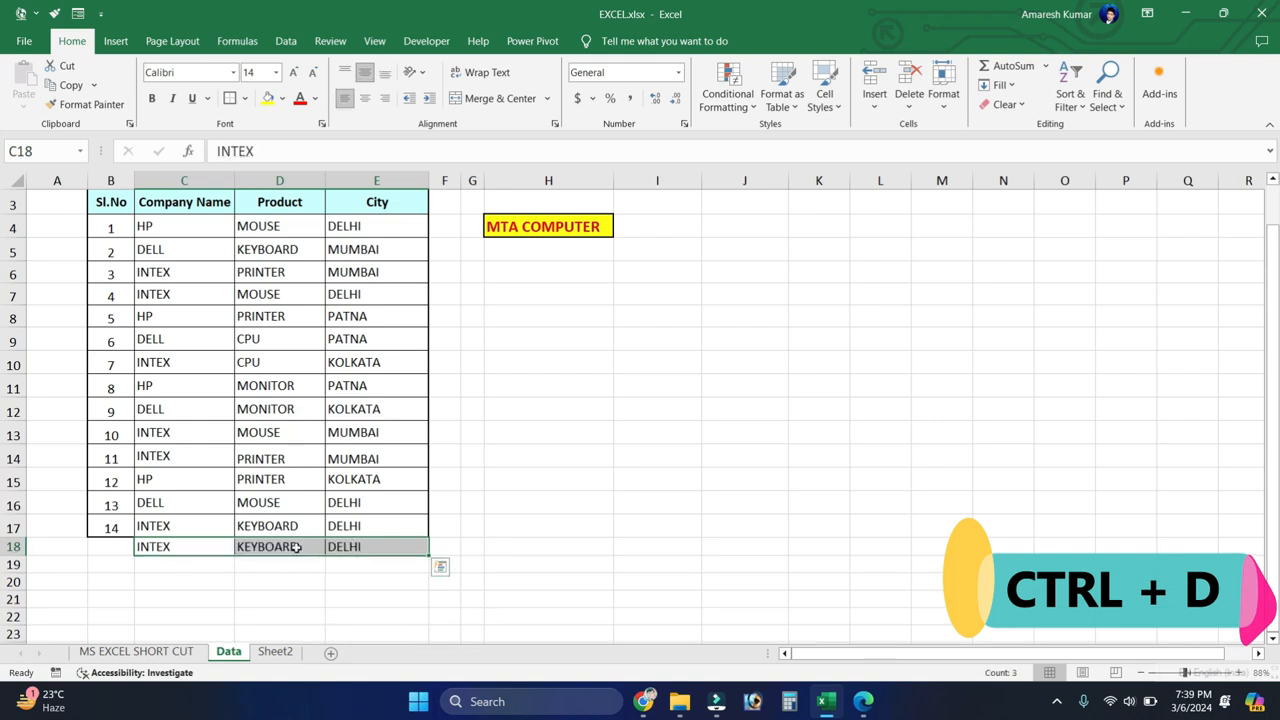
scroll(280, 557, "down", 1)
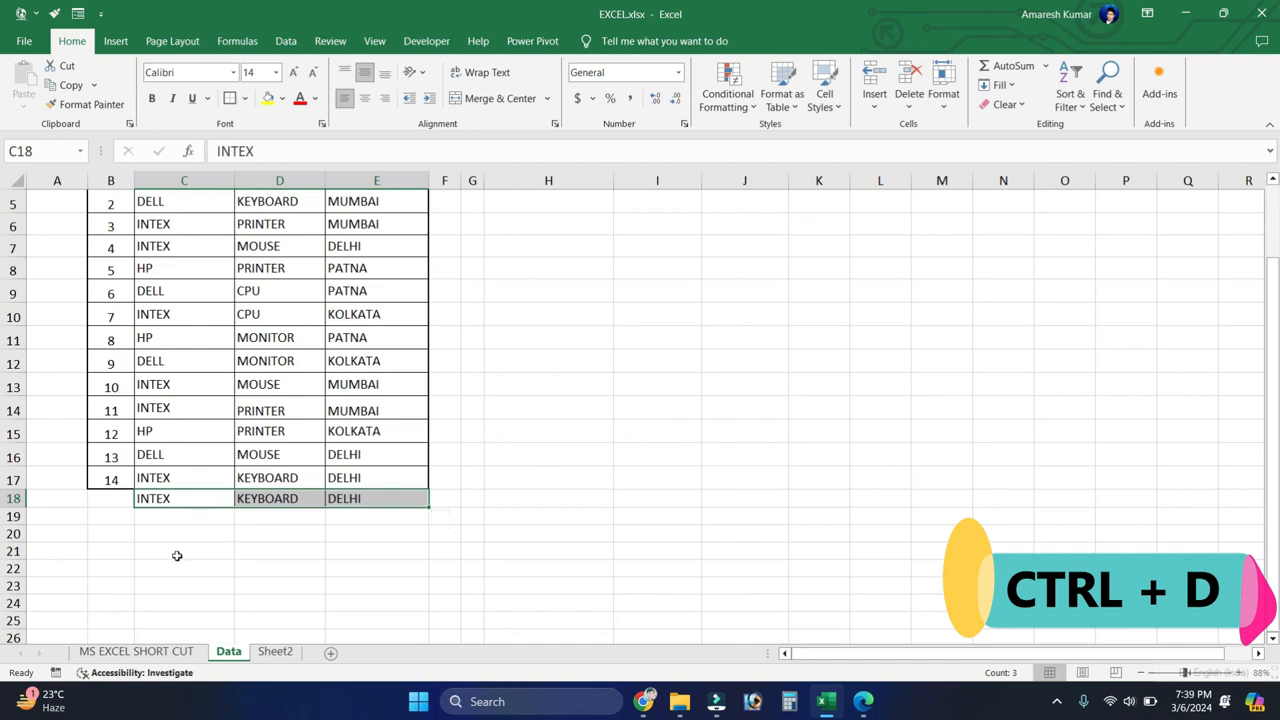
Step: Fill the company, product and city values of C18:E18 down through row 24
left_click_drag(185, 514, 363, 583)
left_click_drag(229, 520, 384, 588)
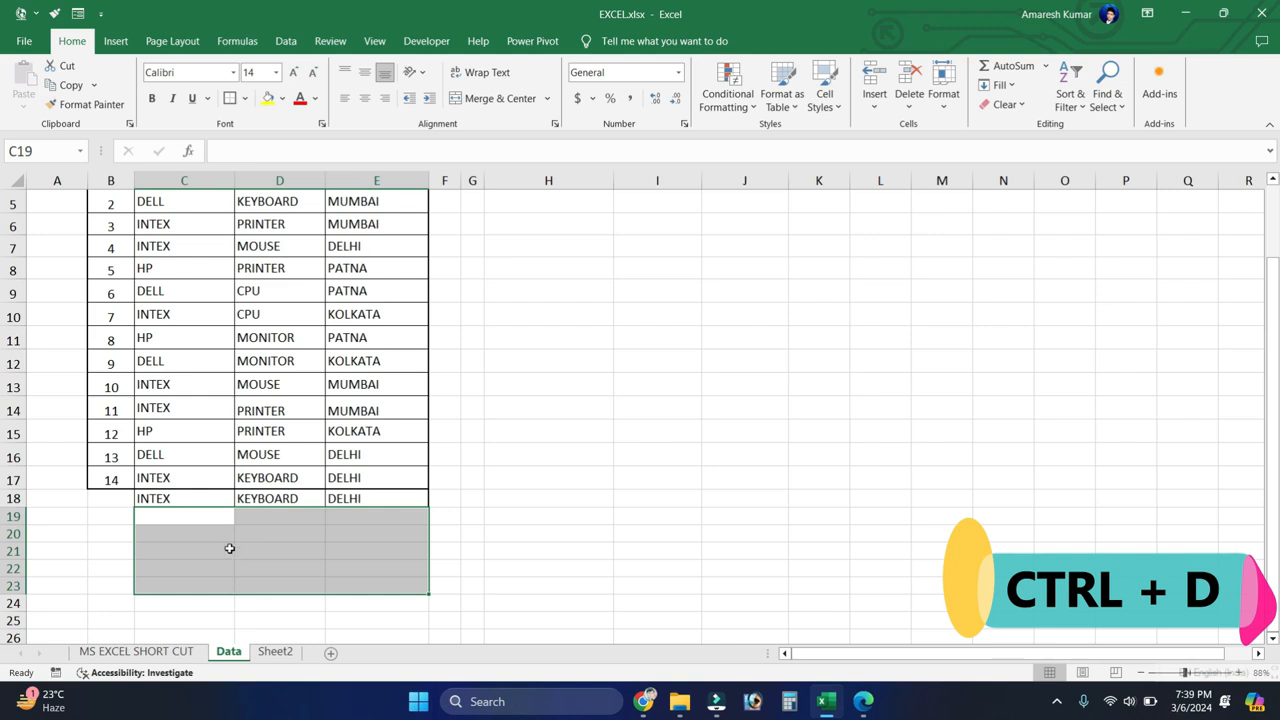
left_click_drag(184, 492, 342, 596)
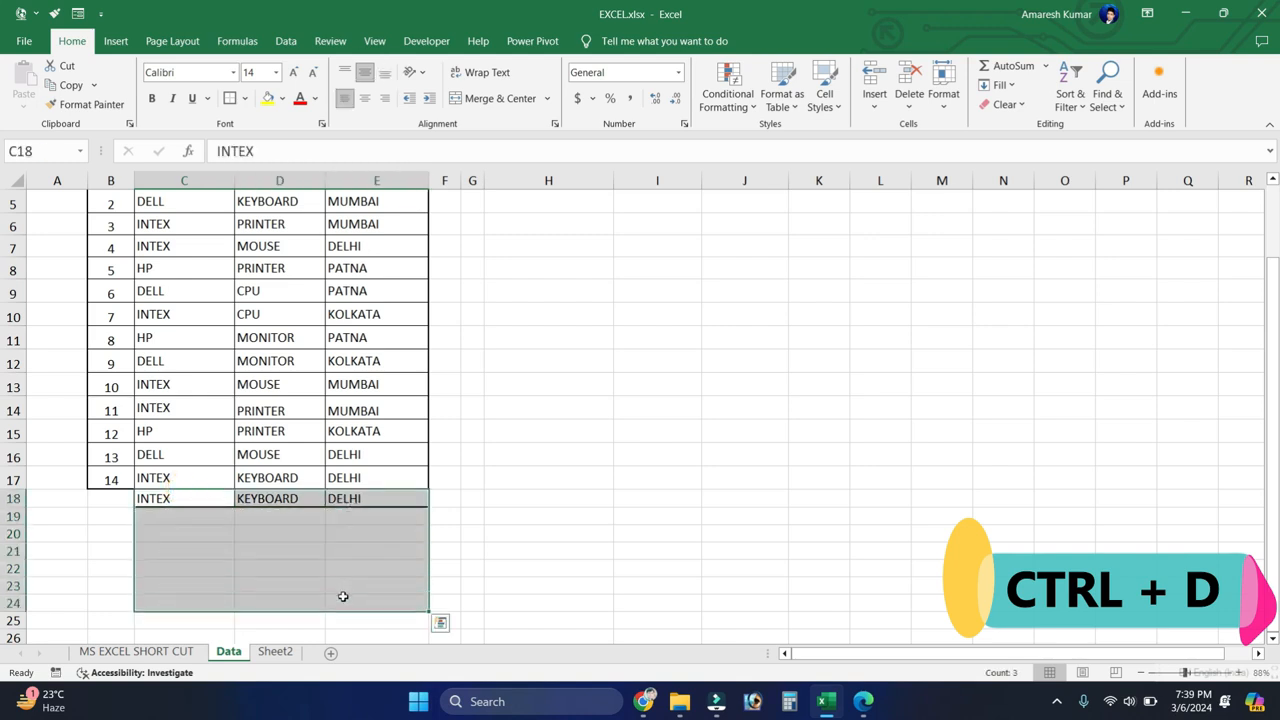
key("ctrl+d")
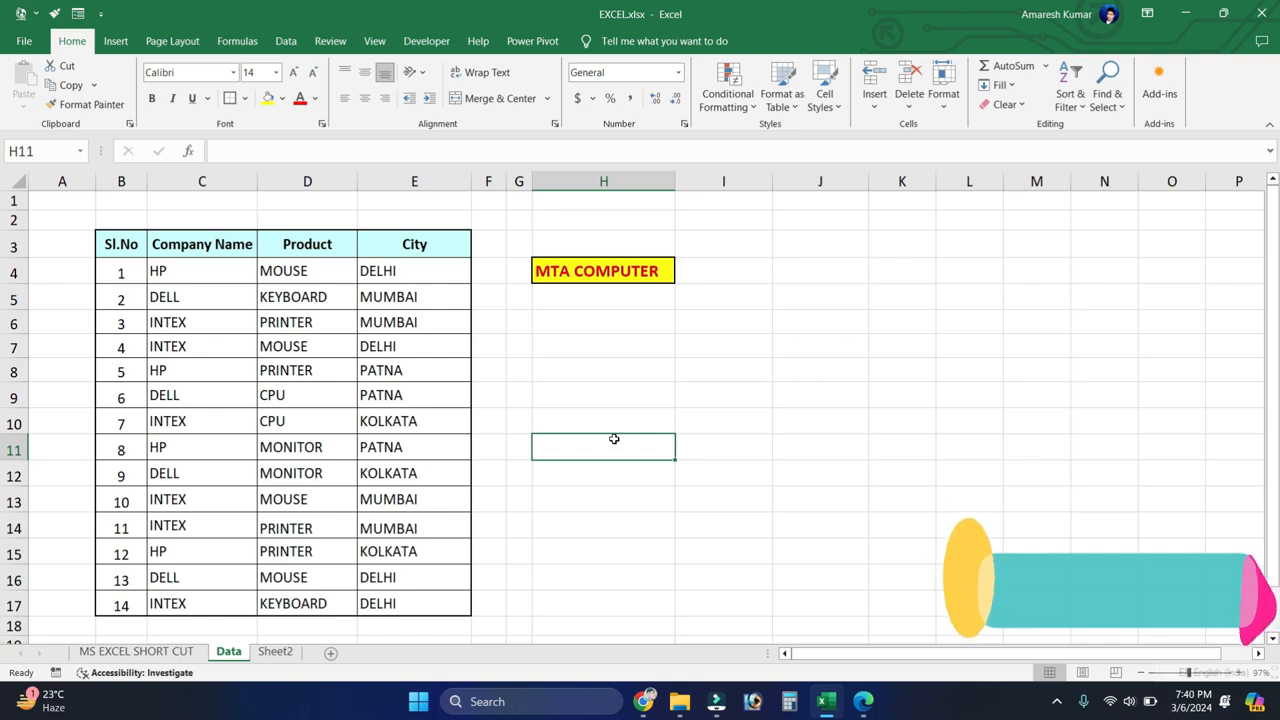
Step: On Sheet2, enter ZZZZ in H3 and Flash Fill the bracketed codes from NAME column G into H4:H10
left_click(275, 651)
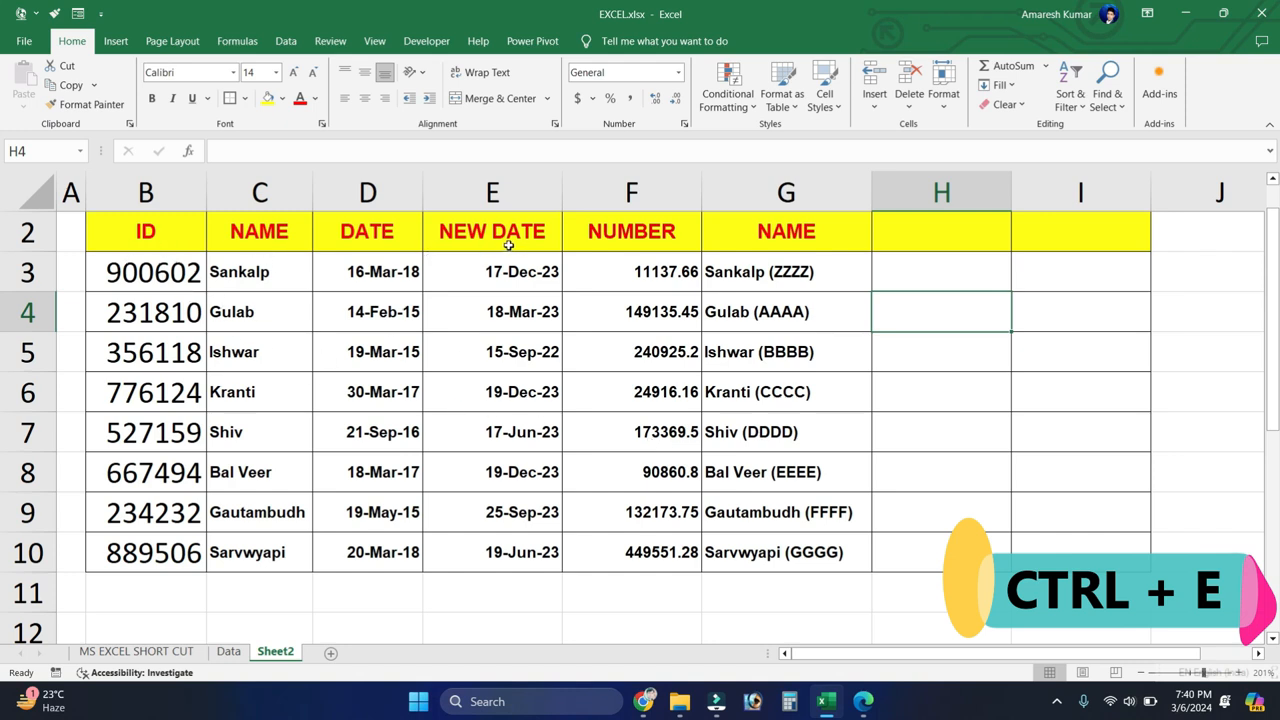
left_click(788, 238)
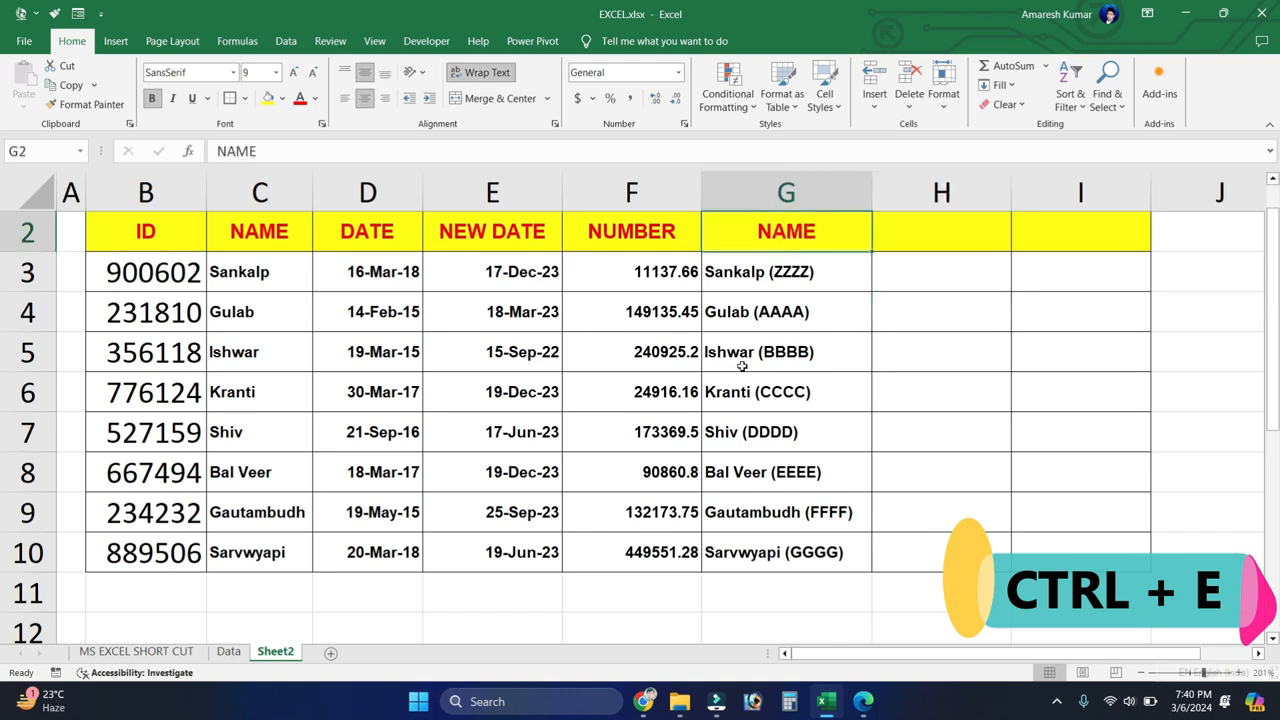
left_click(897, 276)
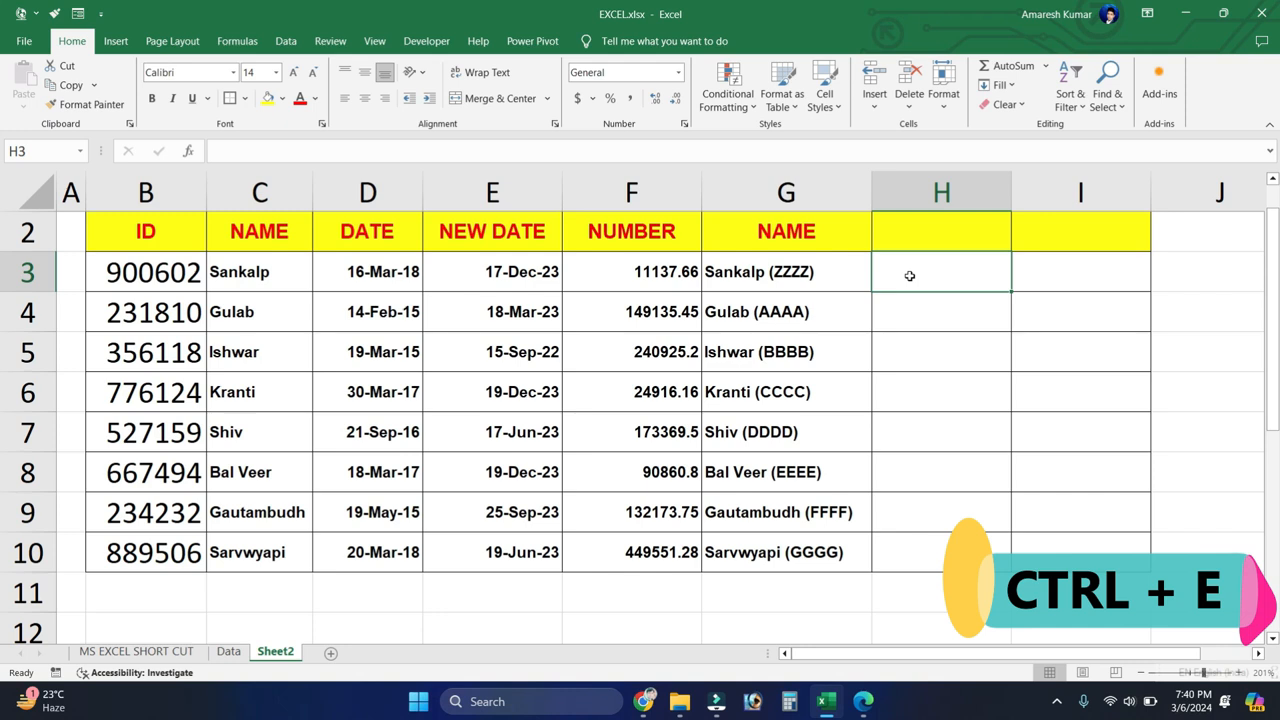
left_click(760, 268)
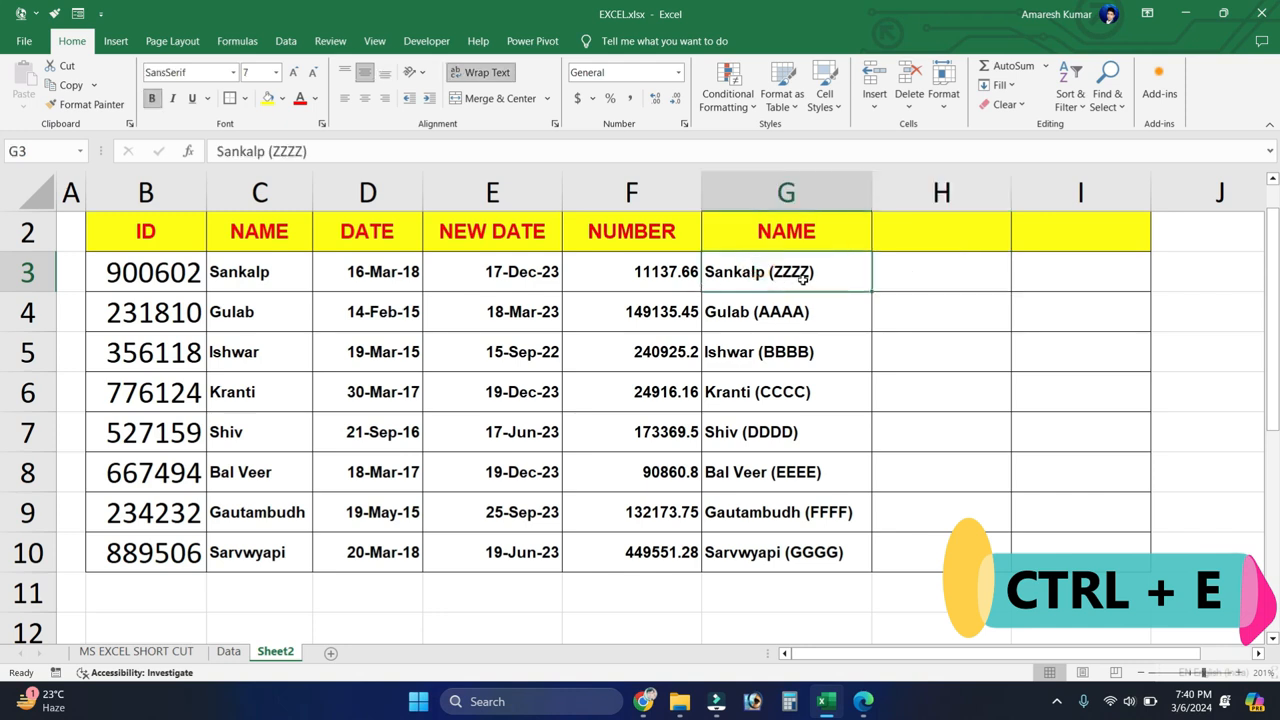
left_click(875, 281)
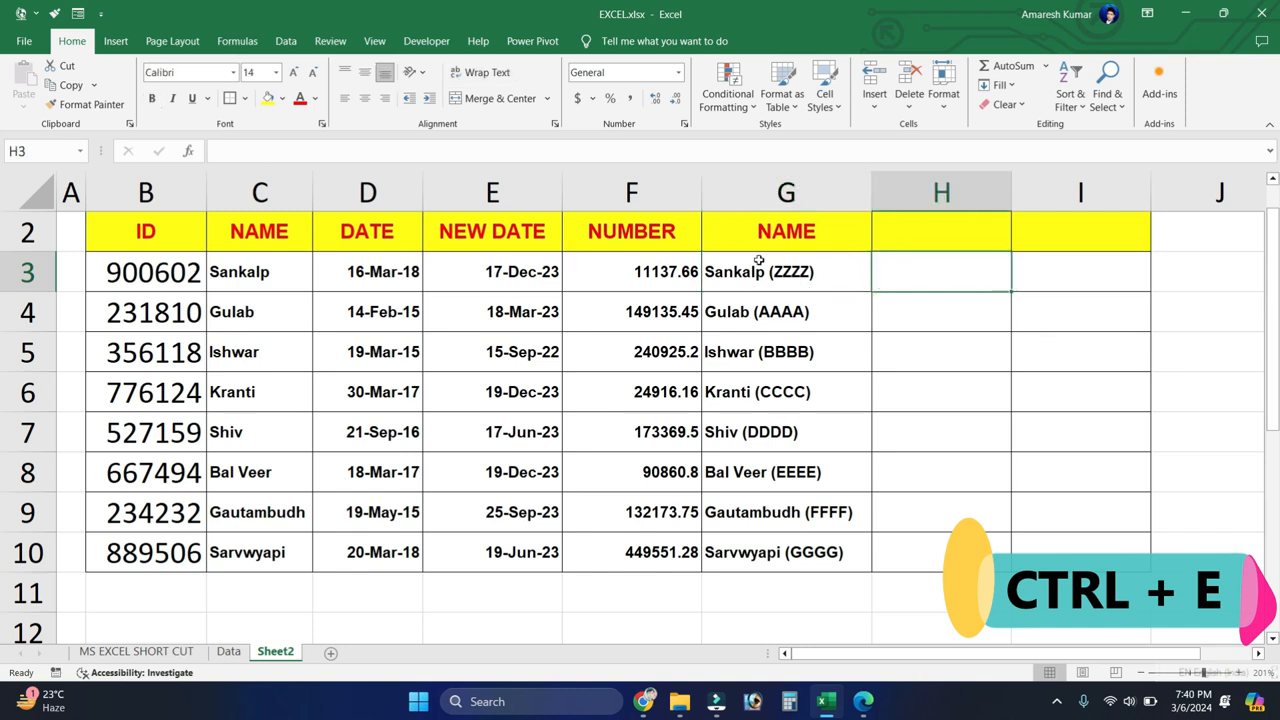
left_click_drag(760, 265, 768, 560)
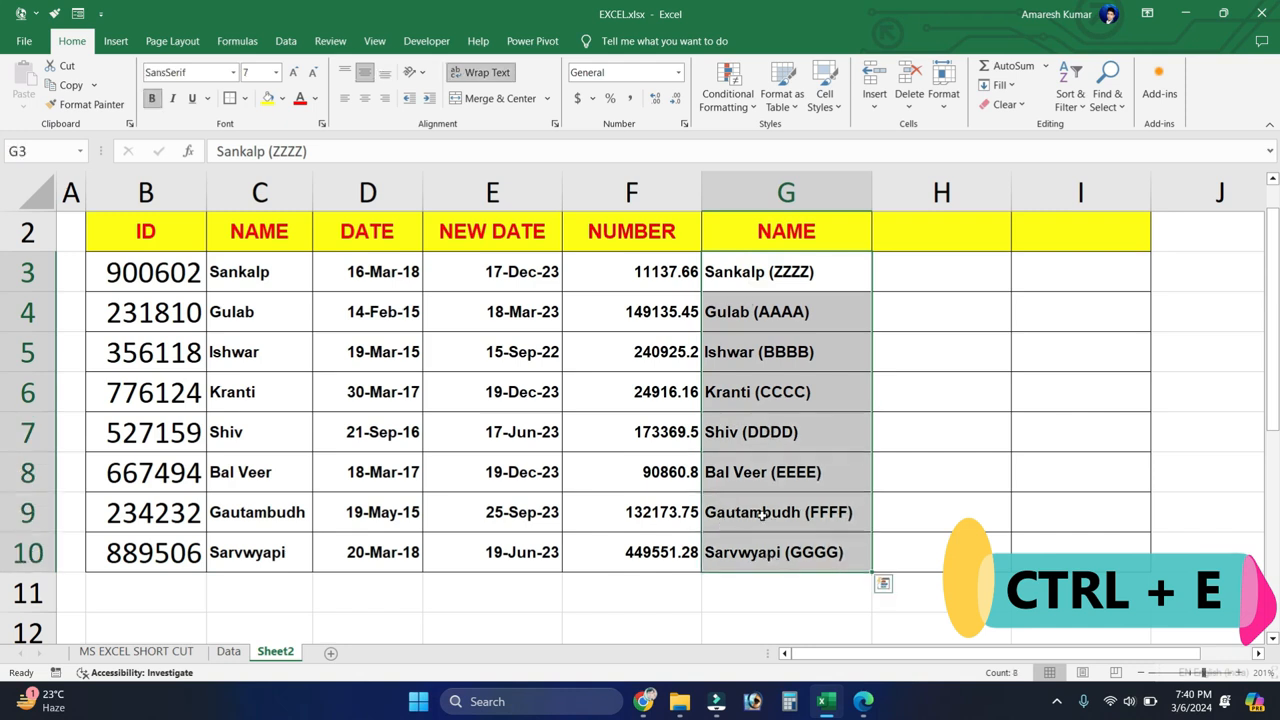
left_click(891, 279)
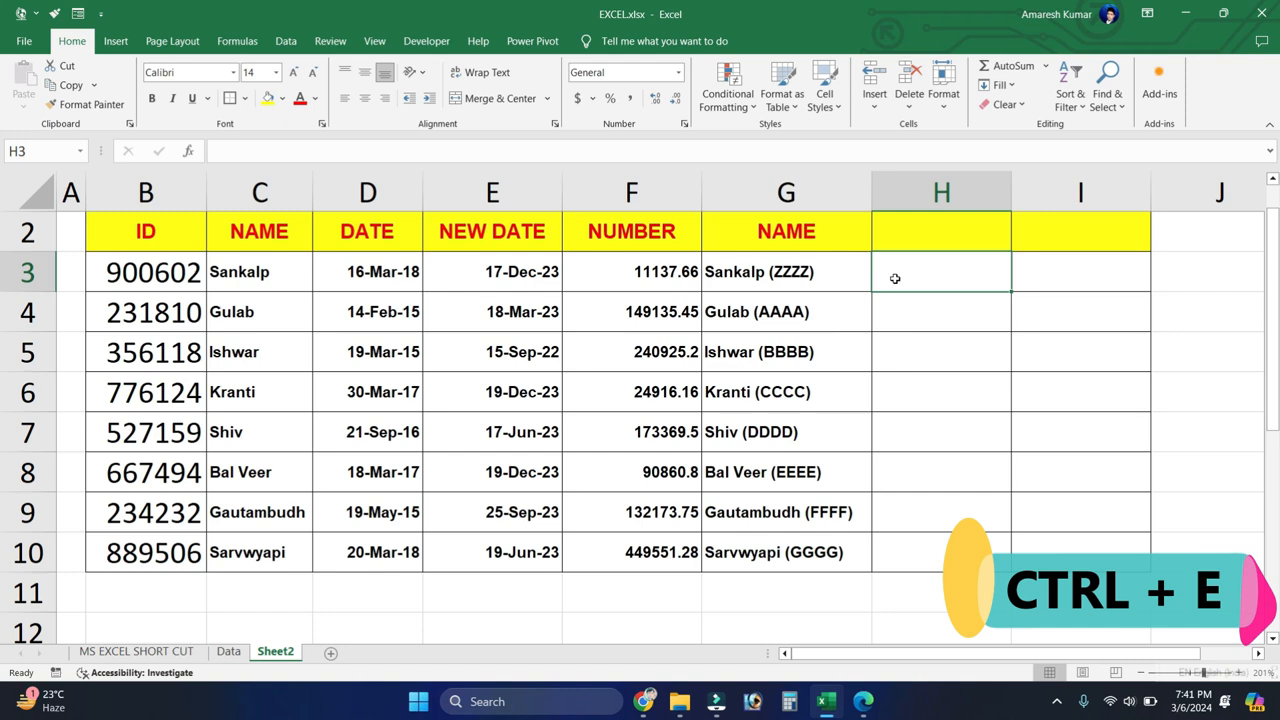
type("ZZZZ")
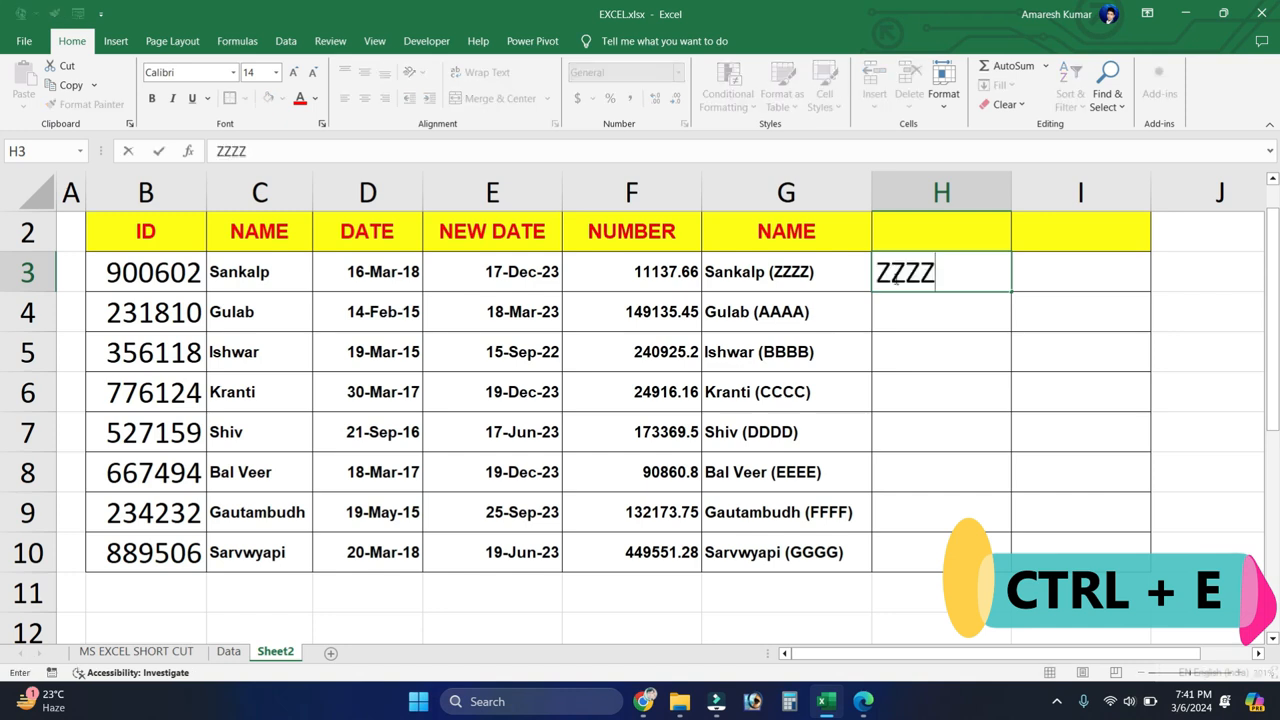
left_click(914, 311)
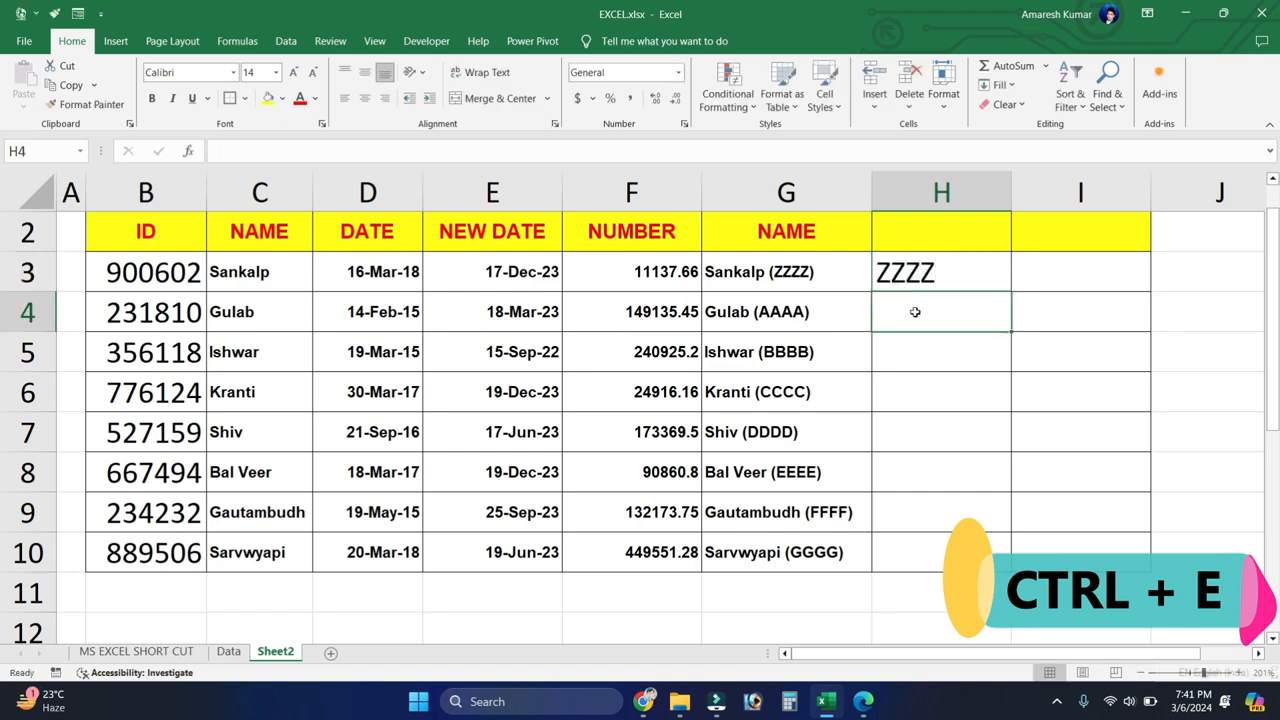
key("ctrl+e")
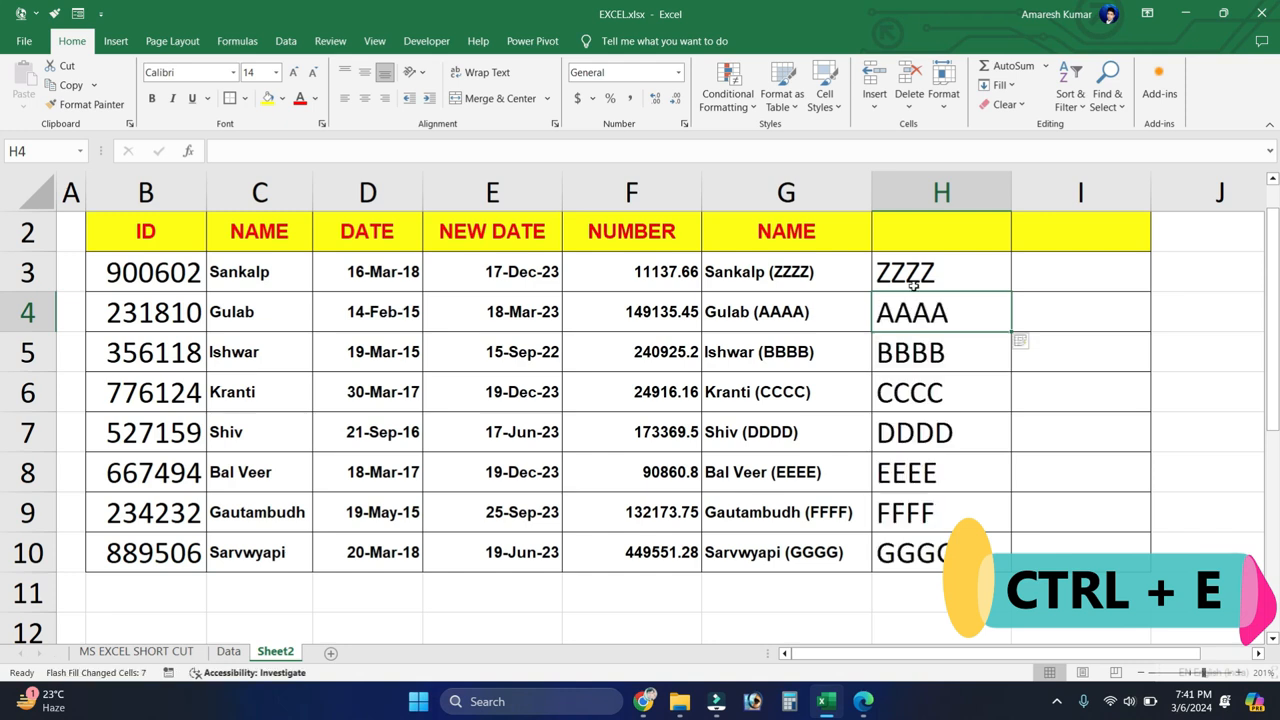
Step: Clear the extracted codes from H3:H11
left_click(913, 285)
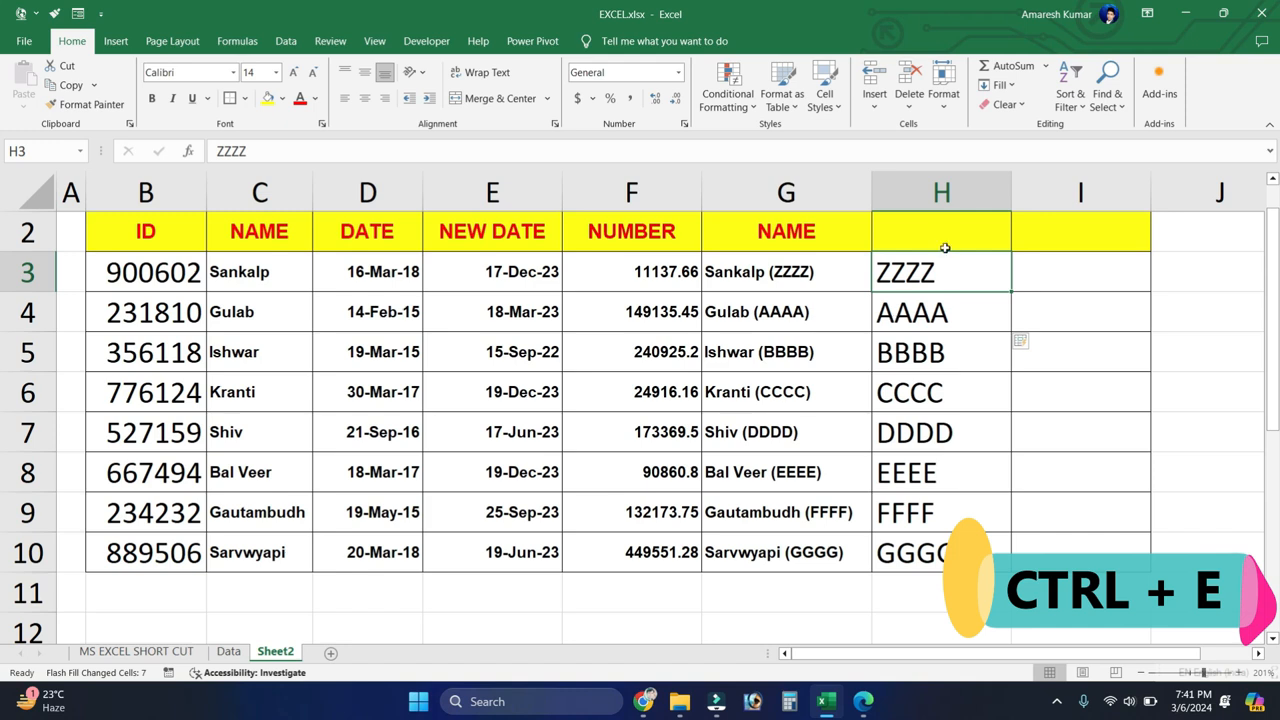
left_click_drag(943, 271, 933, 577)
key("Delete")
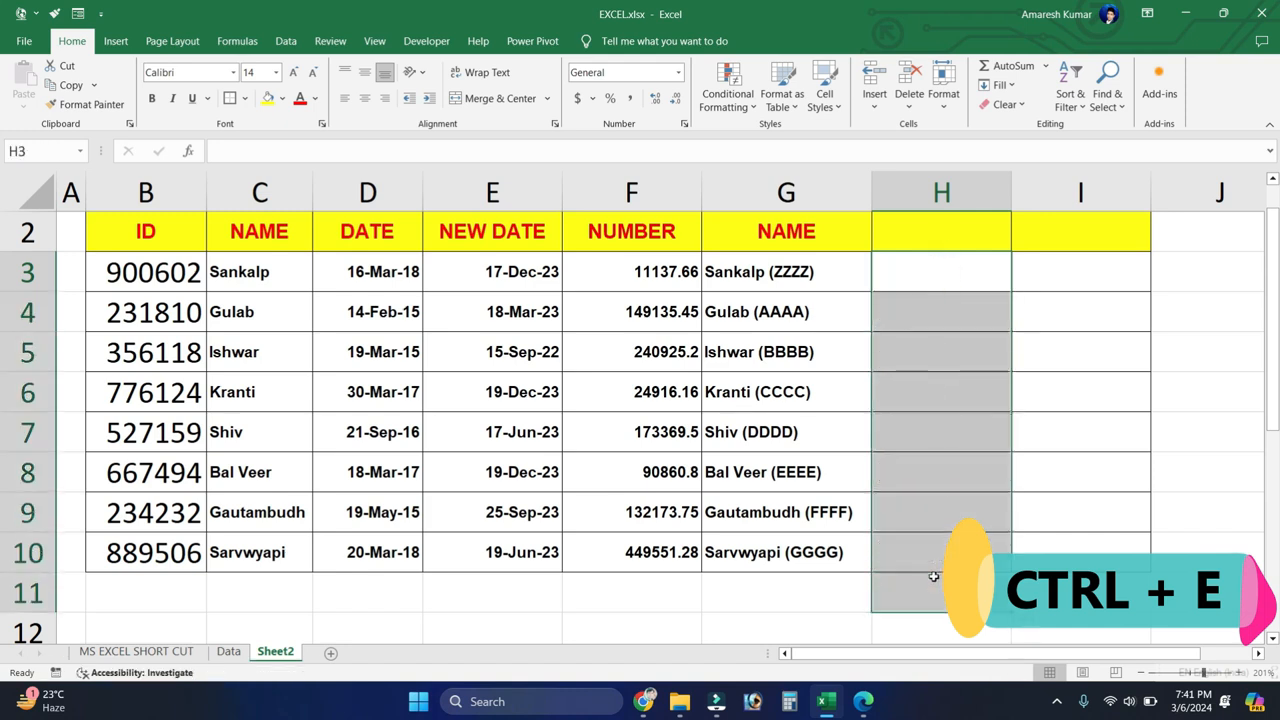
Step: Enter 66 in H3 and Flash Fill the decimal digits of the NUMBER column into H4:H10
left_click(634, 236)
left_click(634, 193)
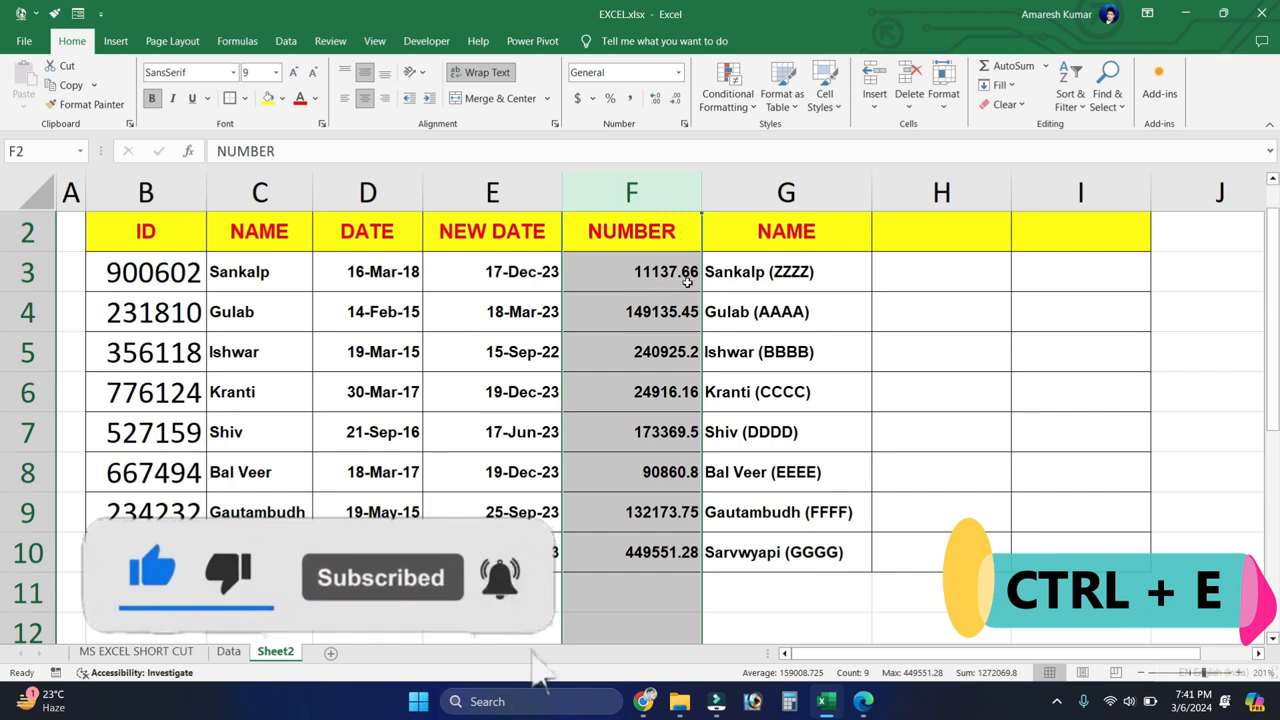
left_click(923, 280)
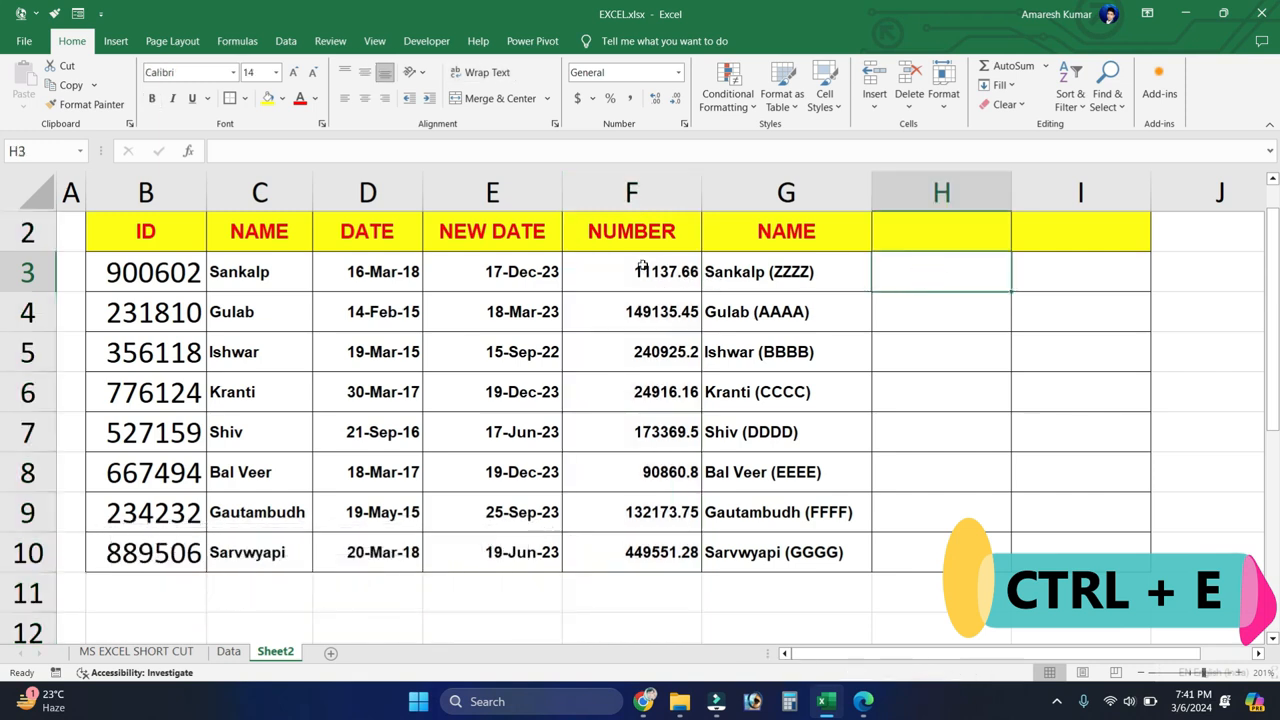
left_click(935, 263)
type("66")
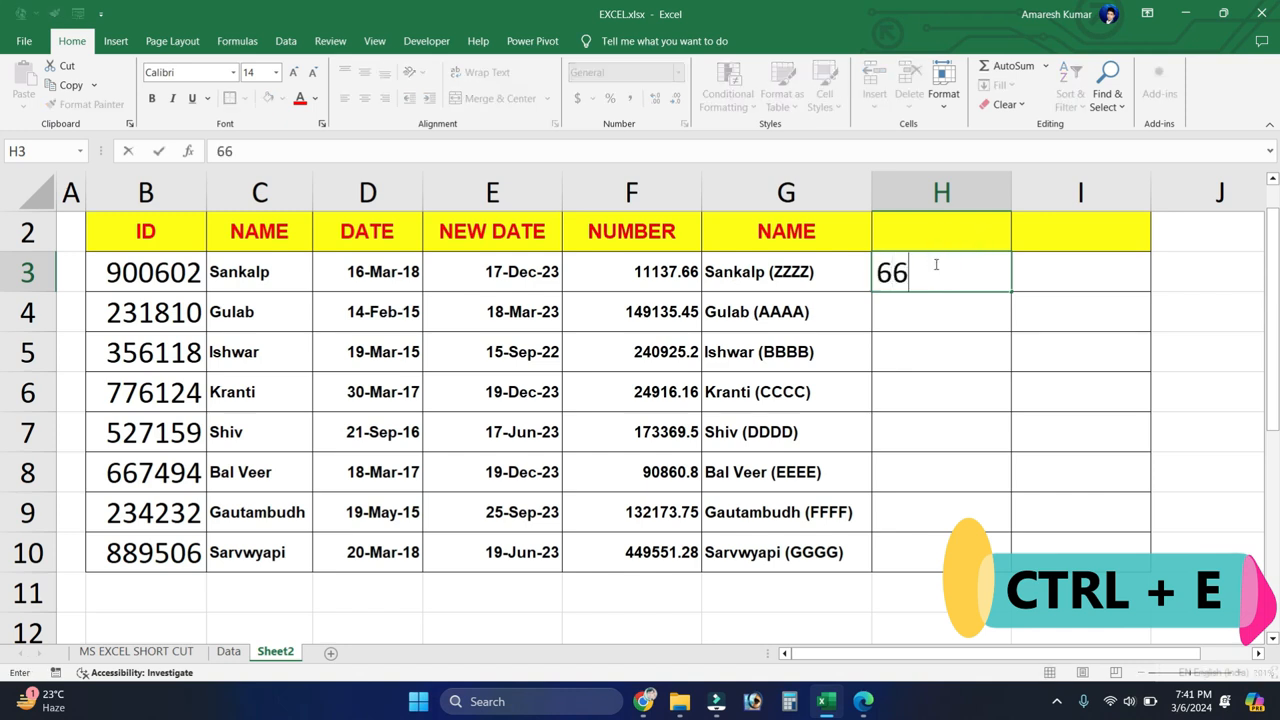
key("Return")
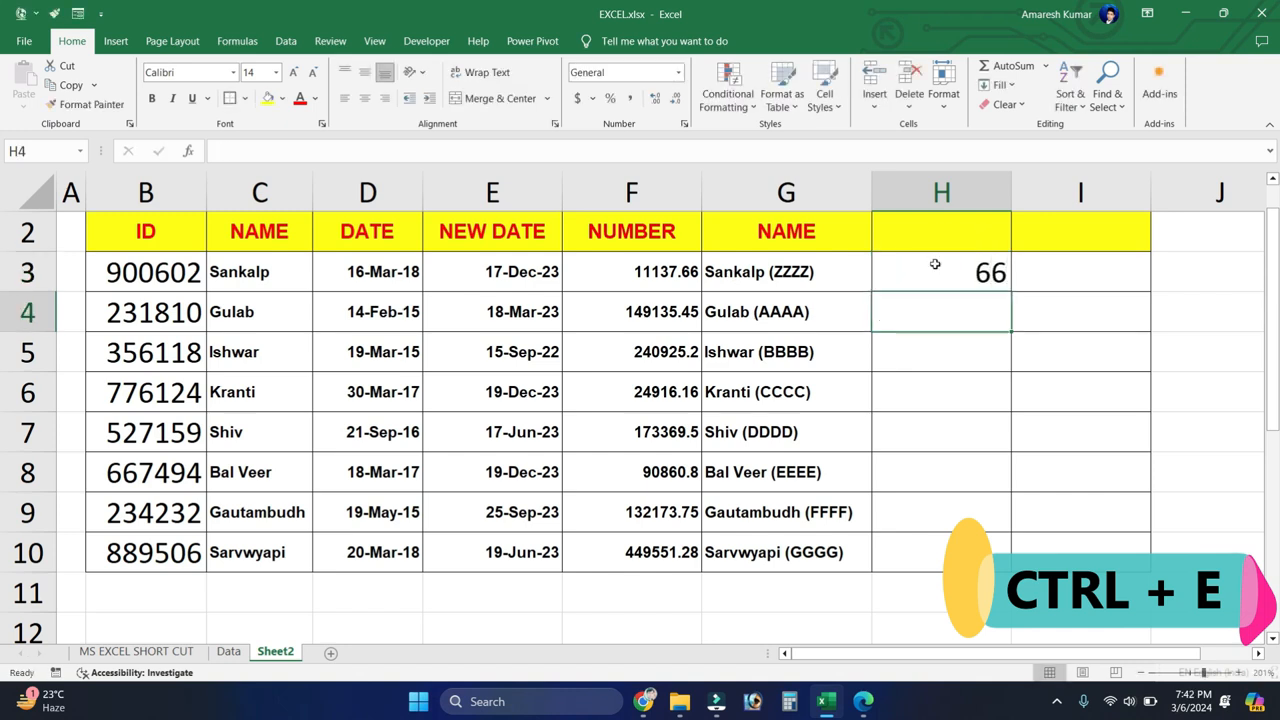
key("ctrl+e")
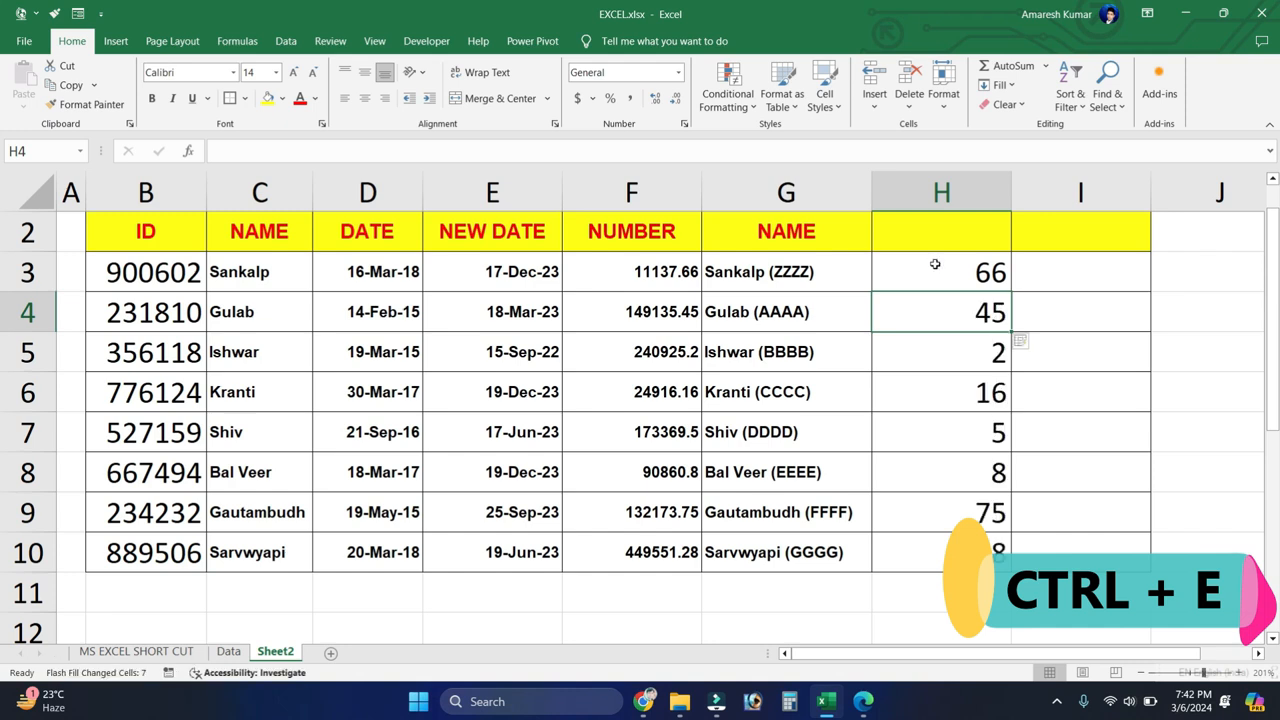
Step: Compare the NUMBER column with the extracted decimal digits, and clear H3:H10
left_click_drag(660, 277, 655, 545)
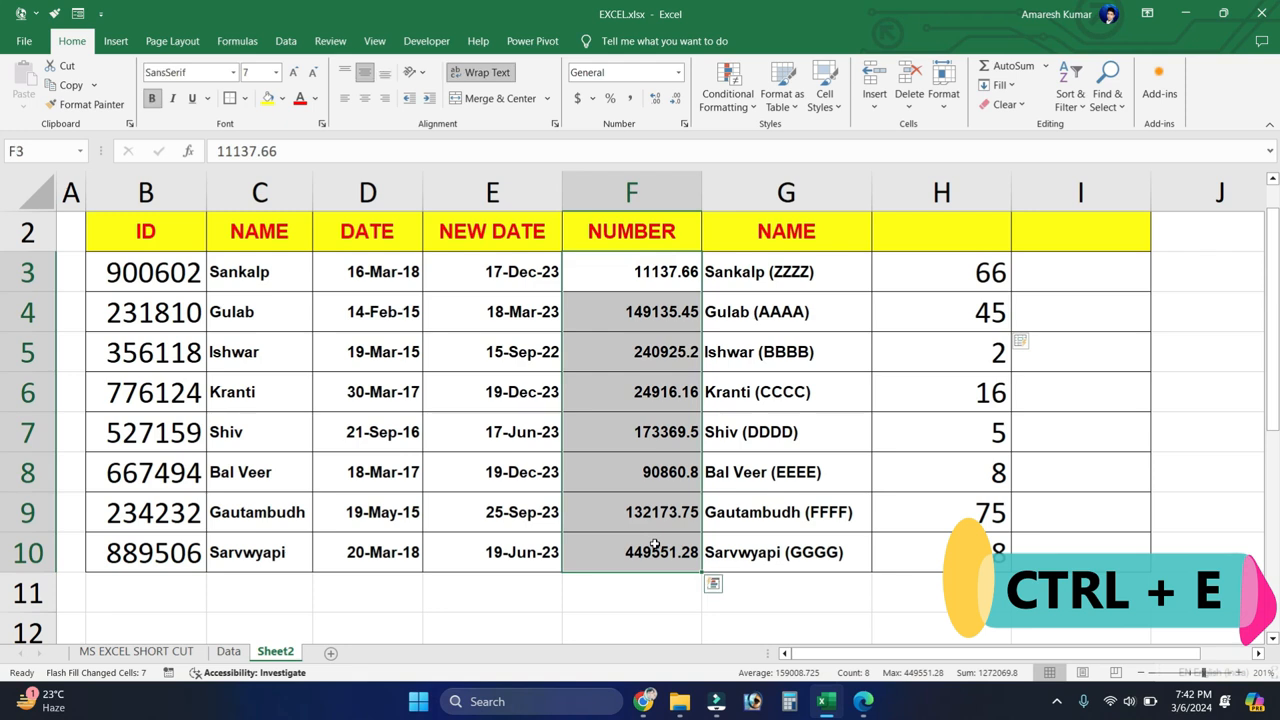
left_click(940, 284)
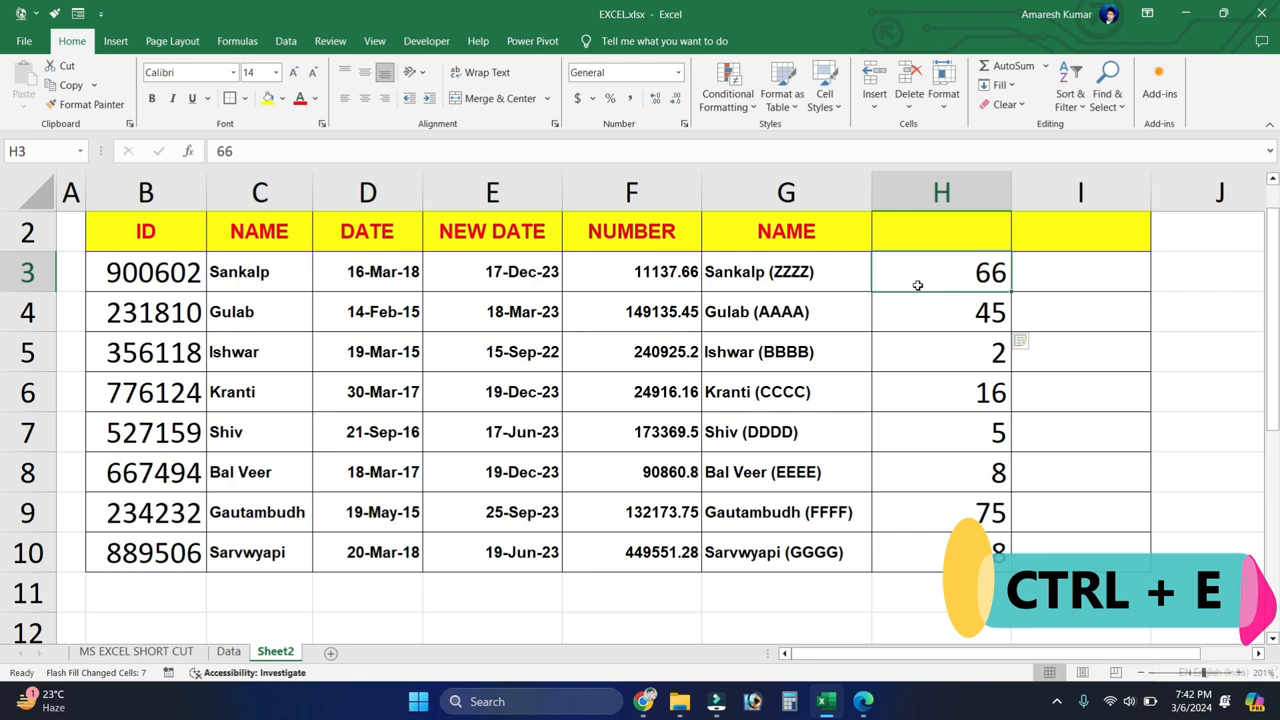
left_click(670, 188)
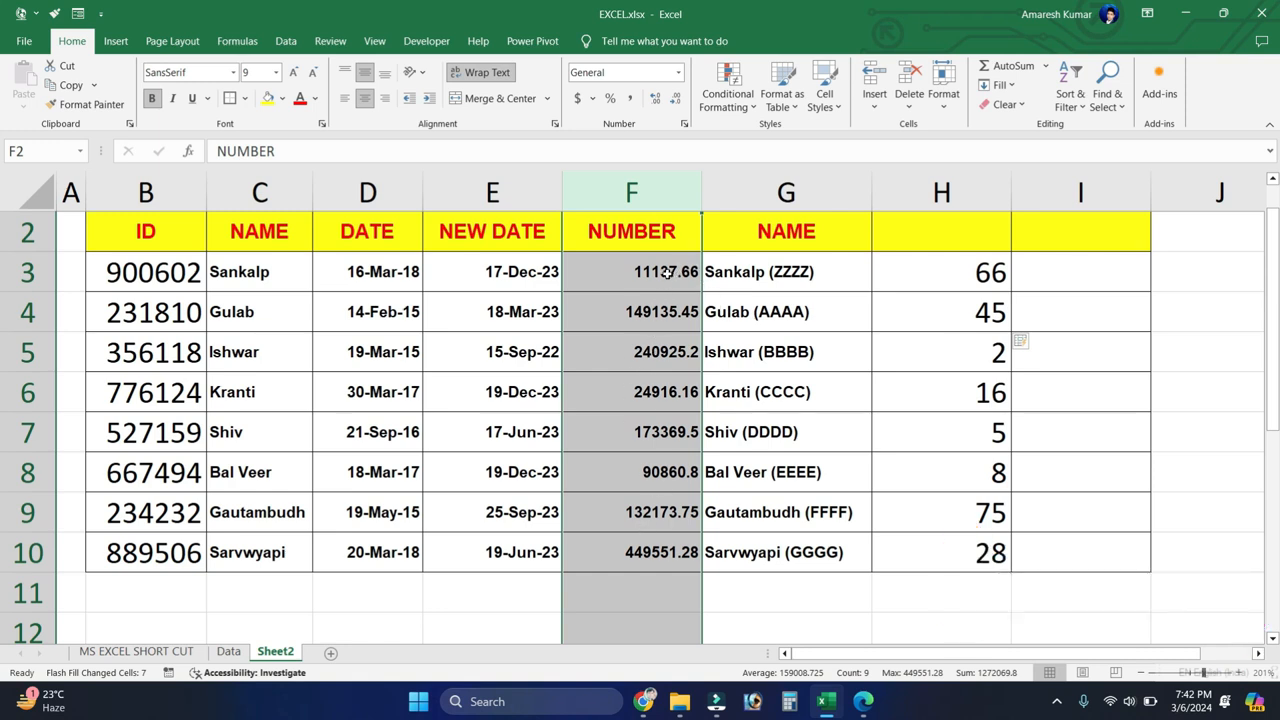
left_click(954, 321)
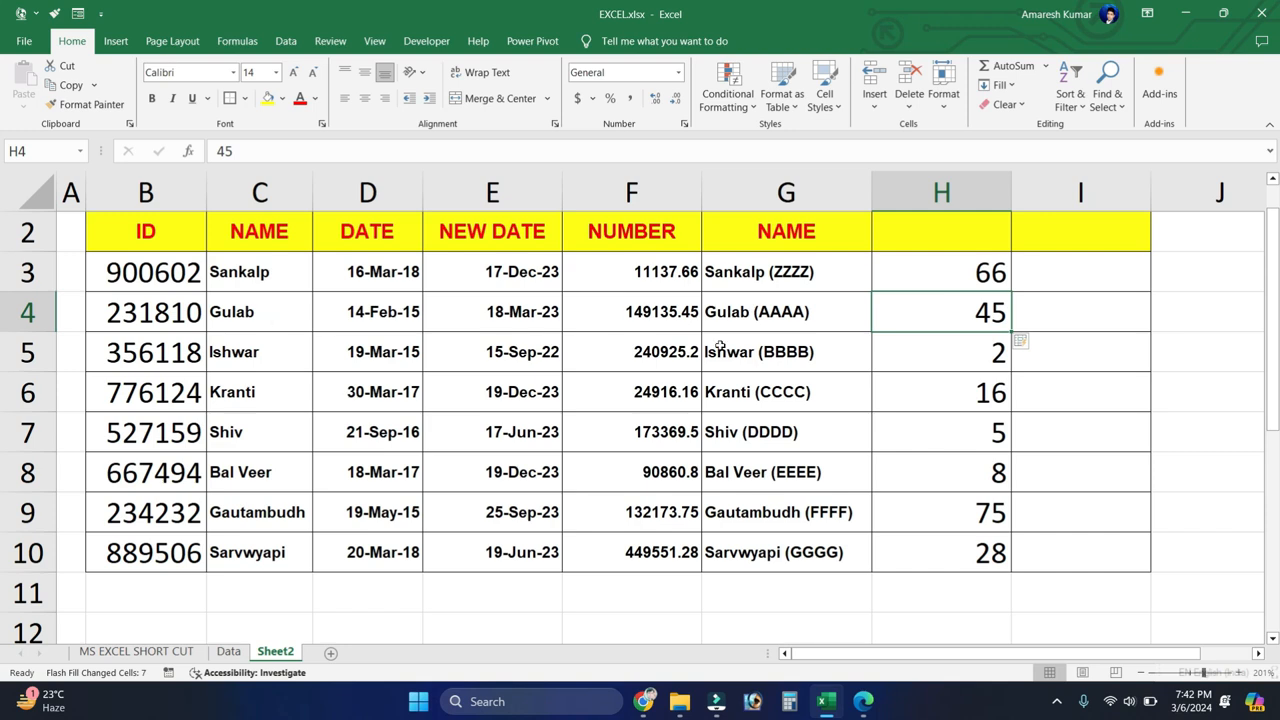
left_click_drag(926, 271, 951, 547)
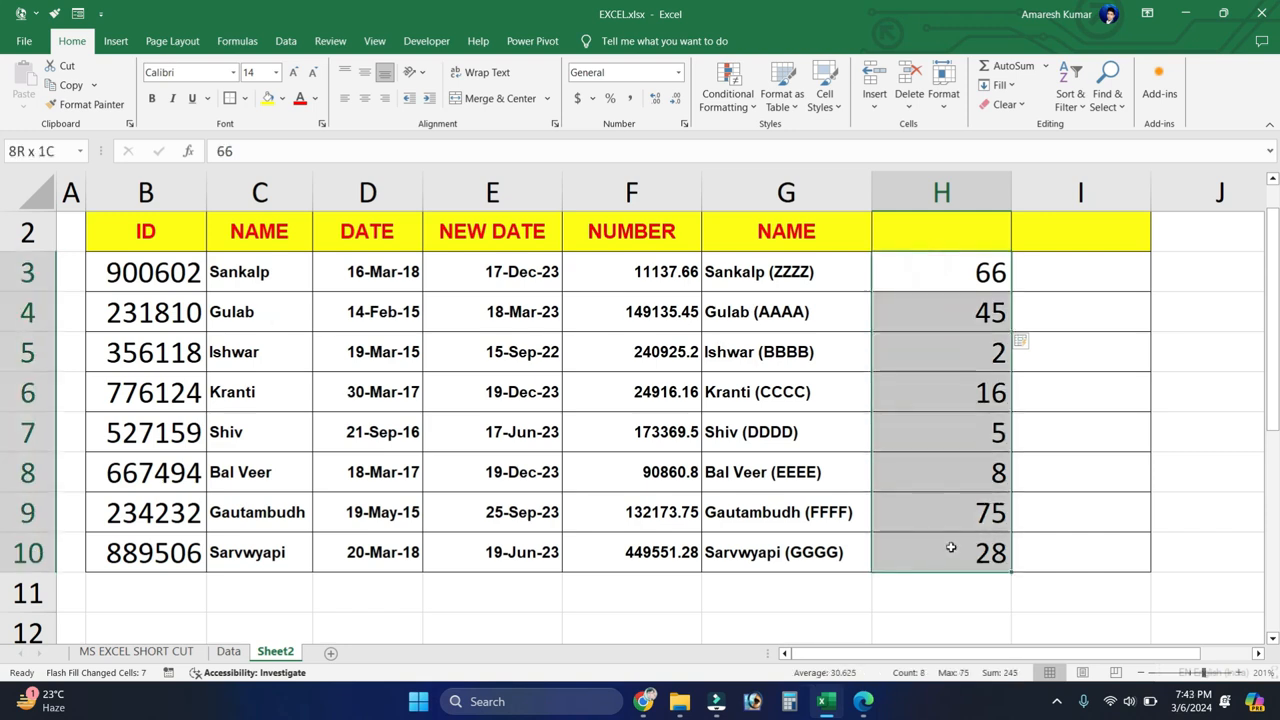
key("Delete")
left_click(949, 305)
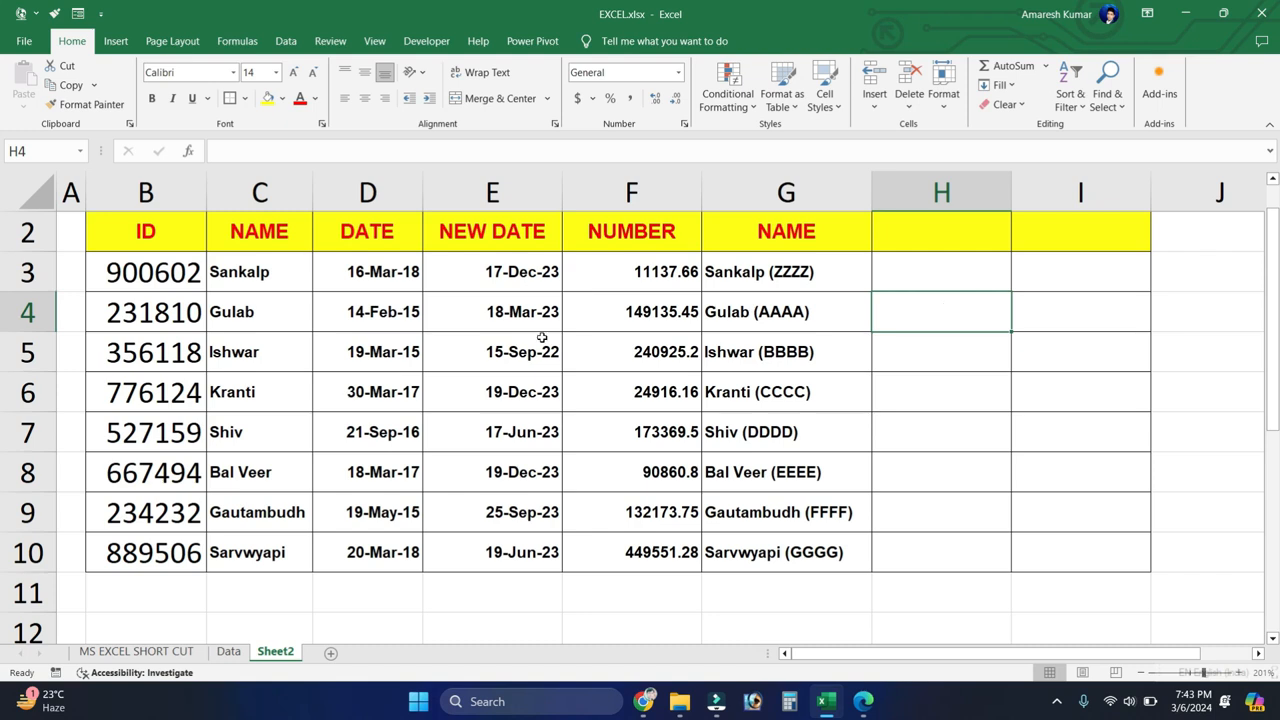
Step: On the Data sheet, search for MUMBAI and step through three of its matches in the City column
left_click(228, 651)
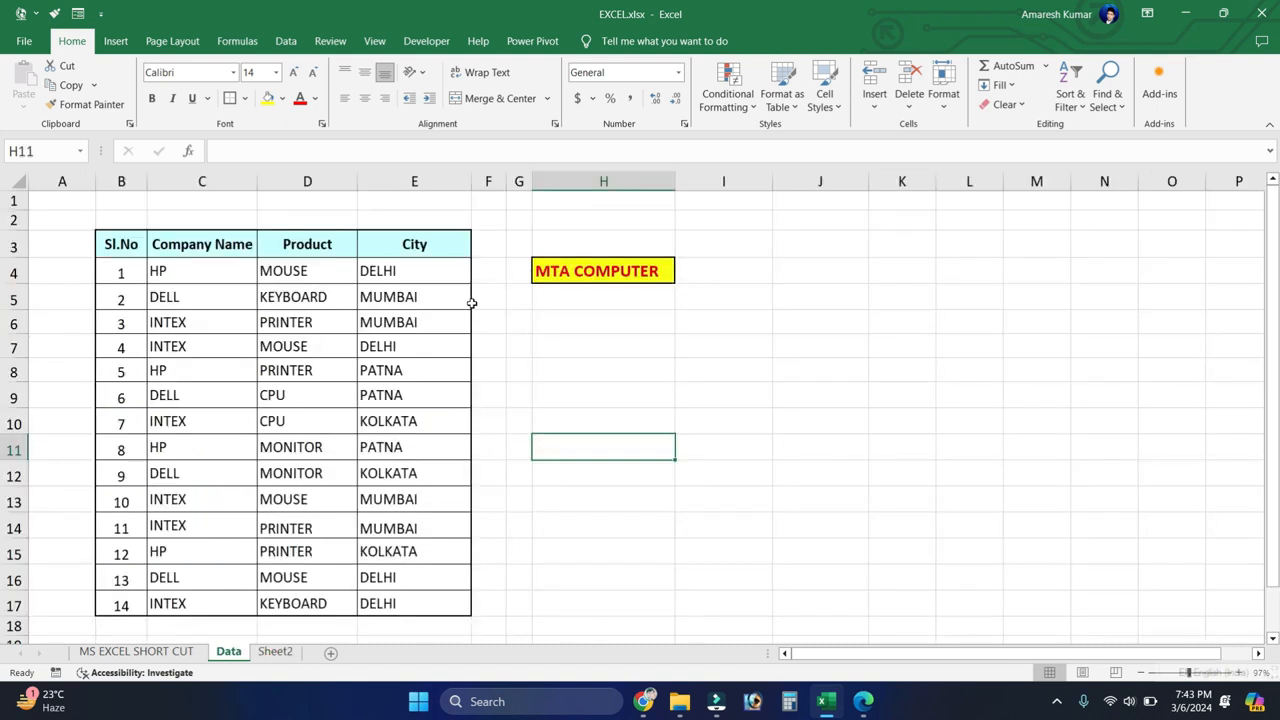
left_click(480, 346)
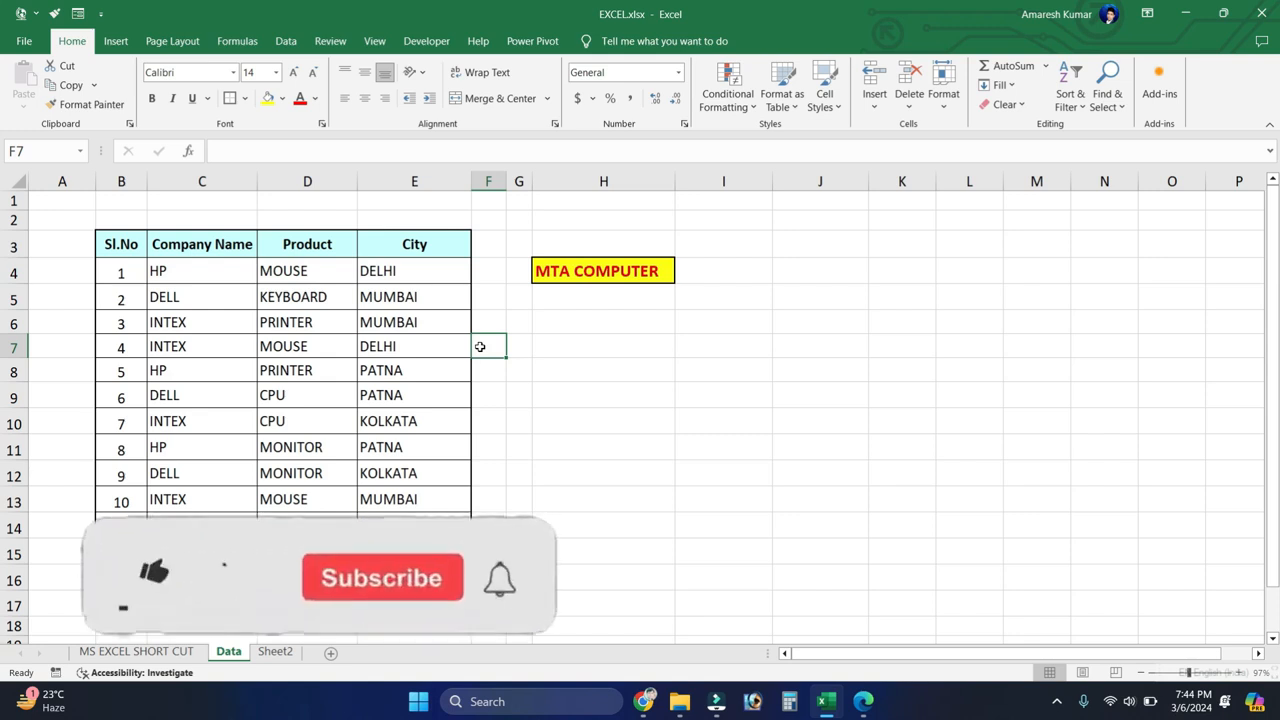
left_click(614, 388)
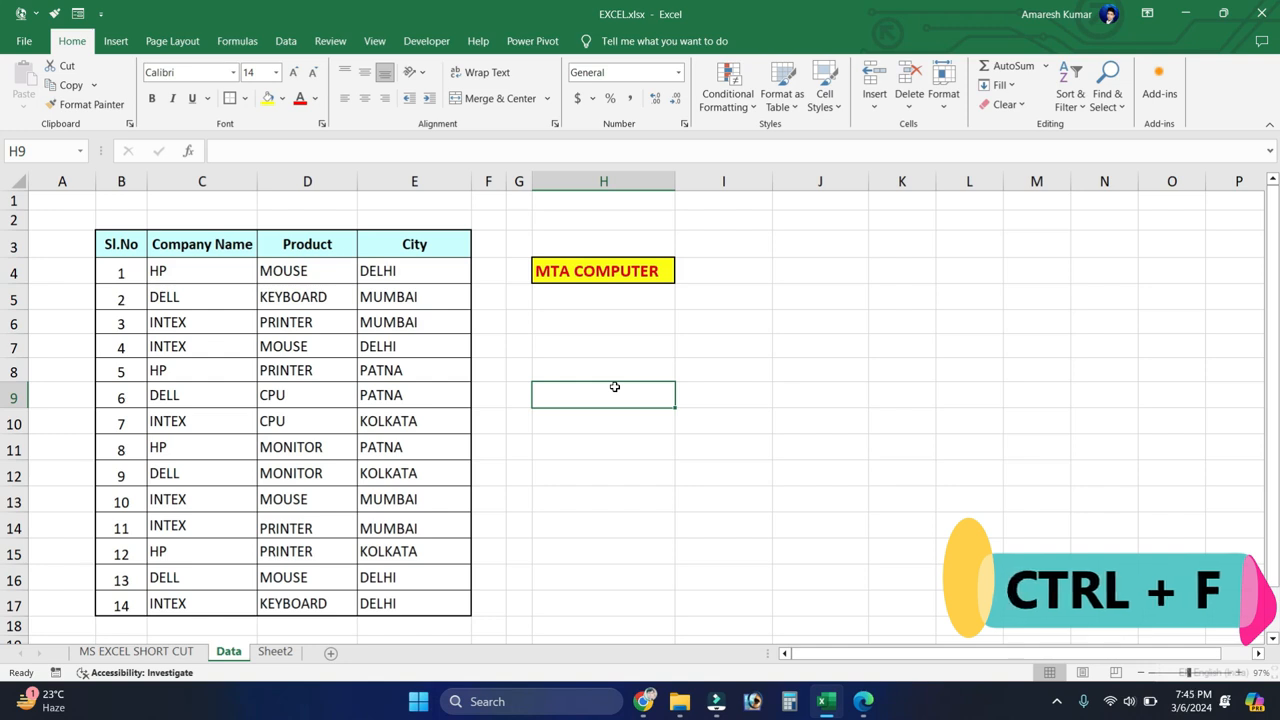
key("ctrl+f")
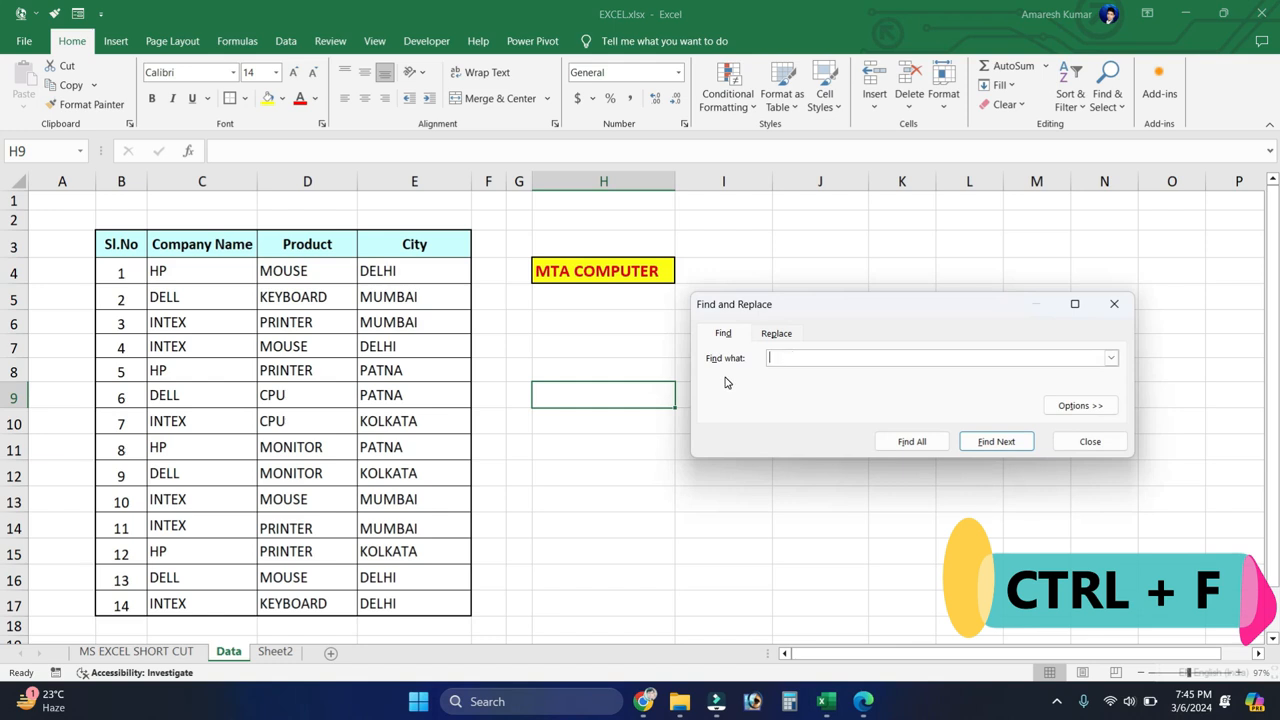
left_click_drag(810, 314, 576, 234)
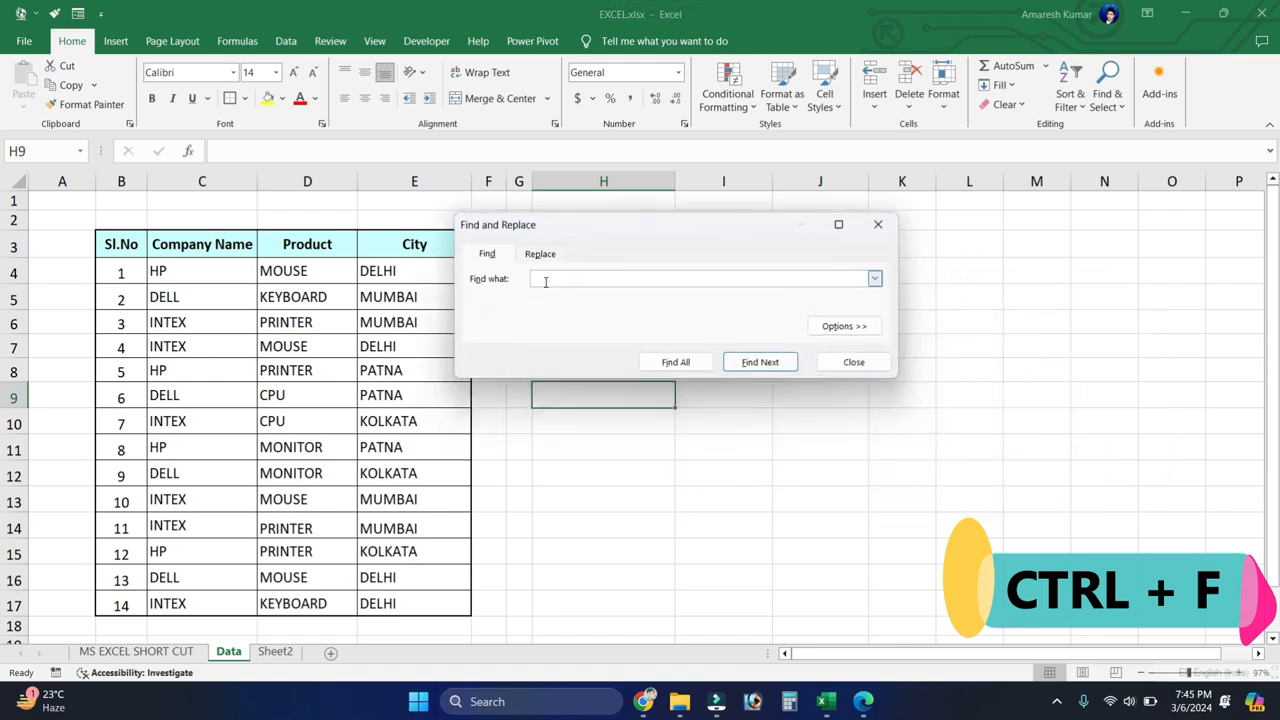
left_click_drag(549, 226, 689, 228)
left_click(698, 278)
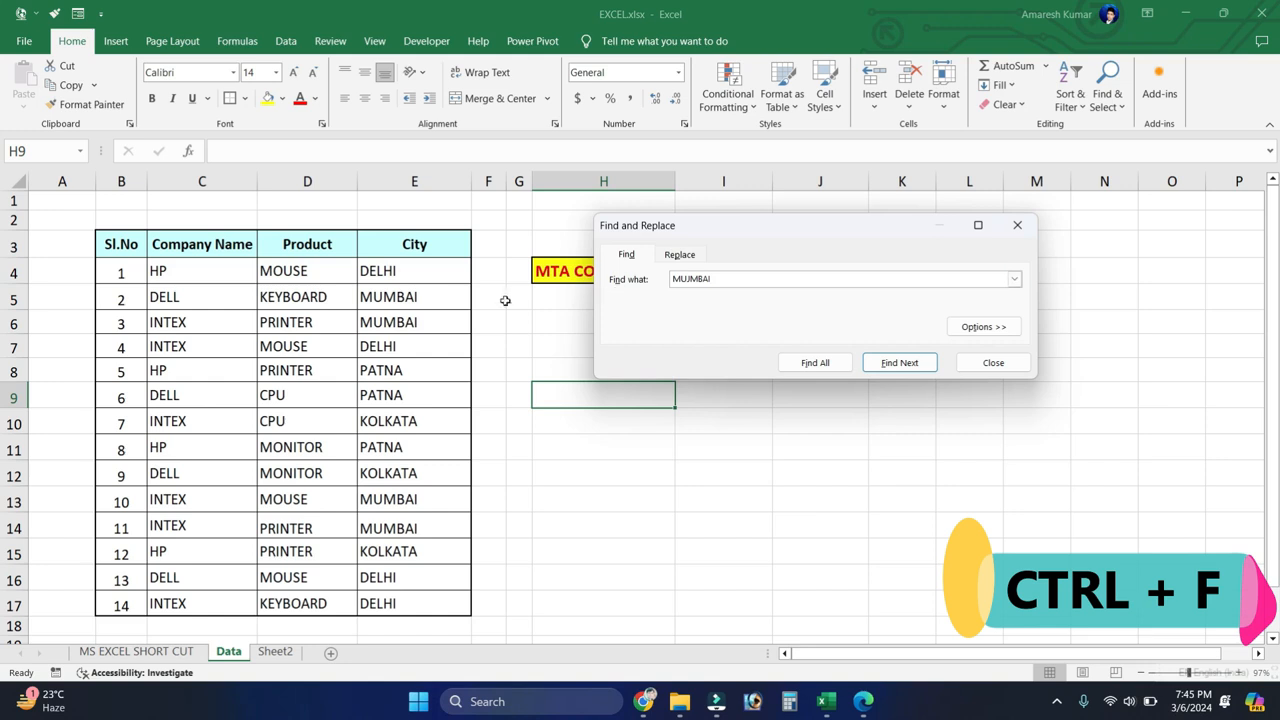
left_click(903, 366)
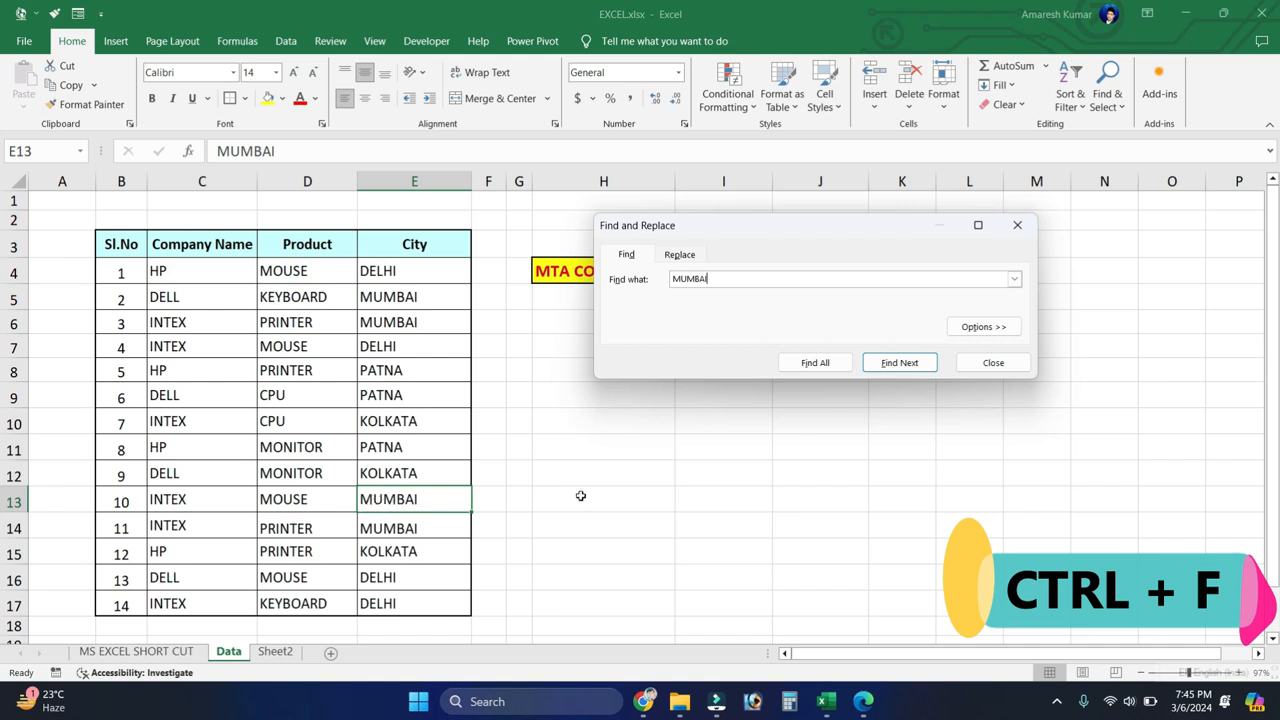
left_click(903, 364)
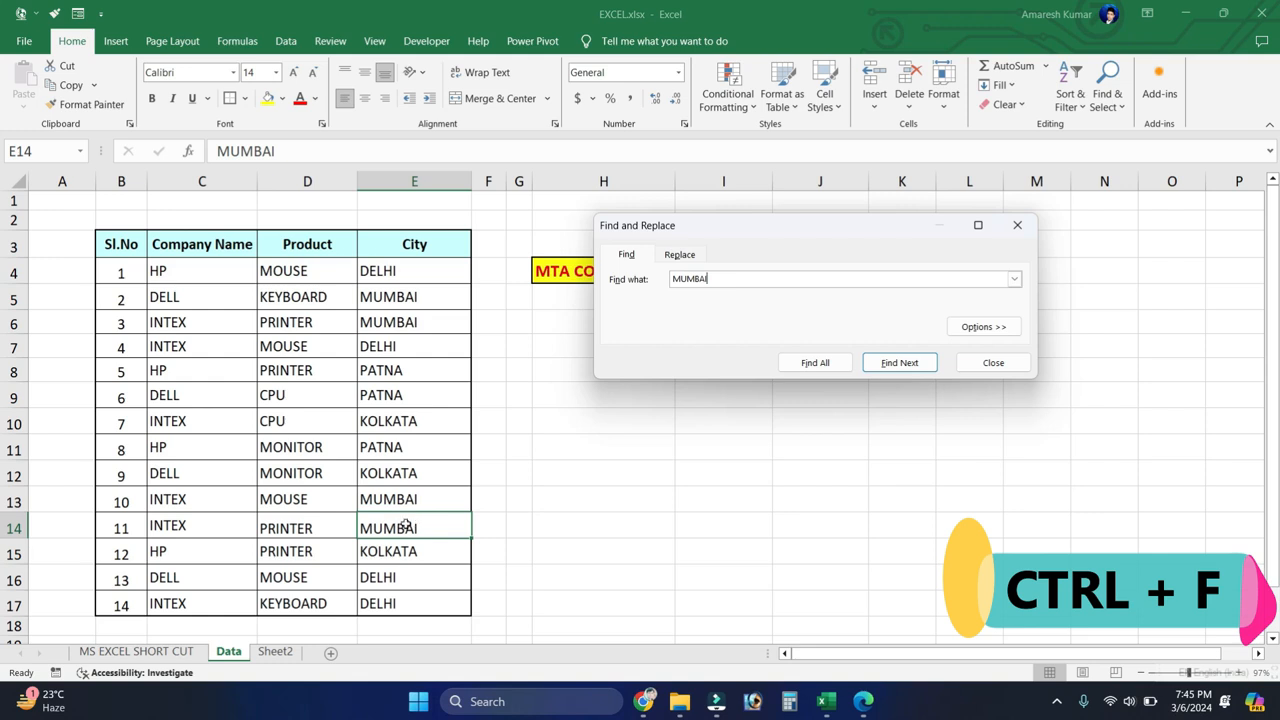
left_click(899, 365)
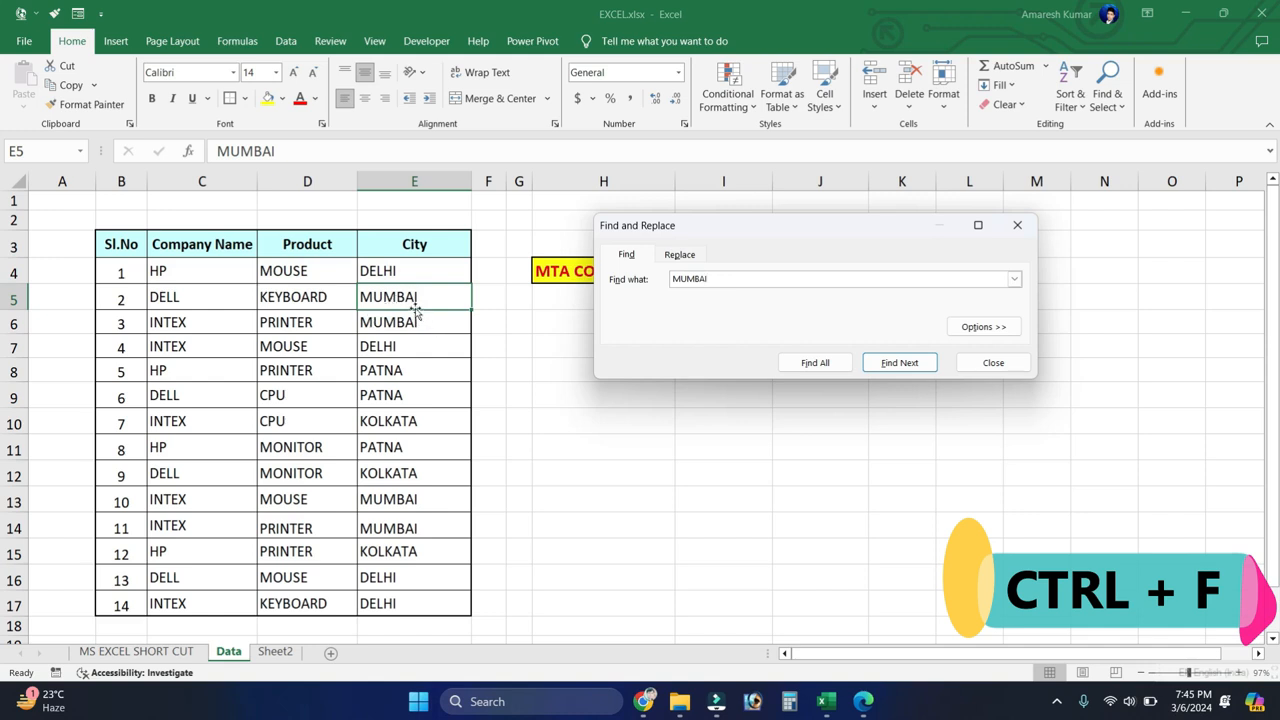
Step: Find all cells containing MUMBAI, select every match in the City column, and close the search dialog
left_click(812, 366)
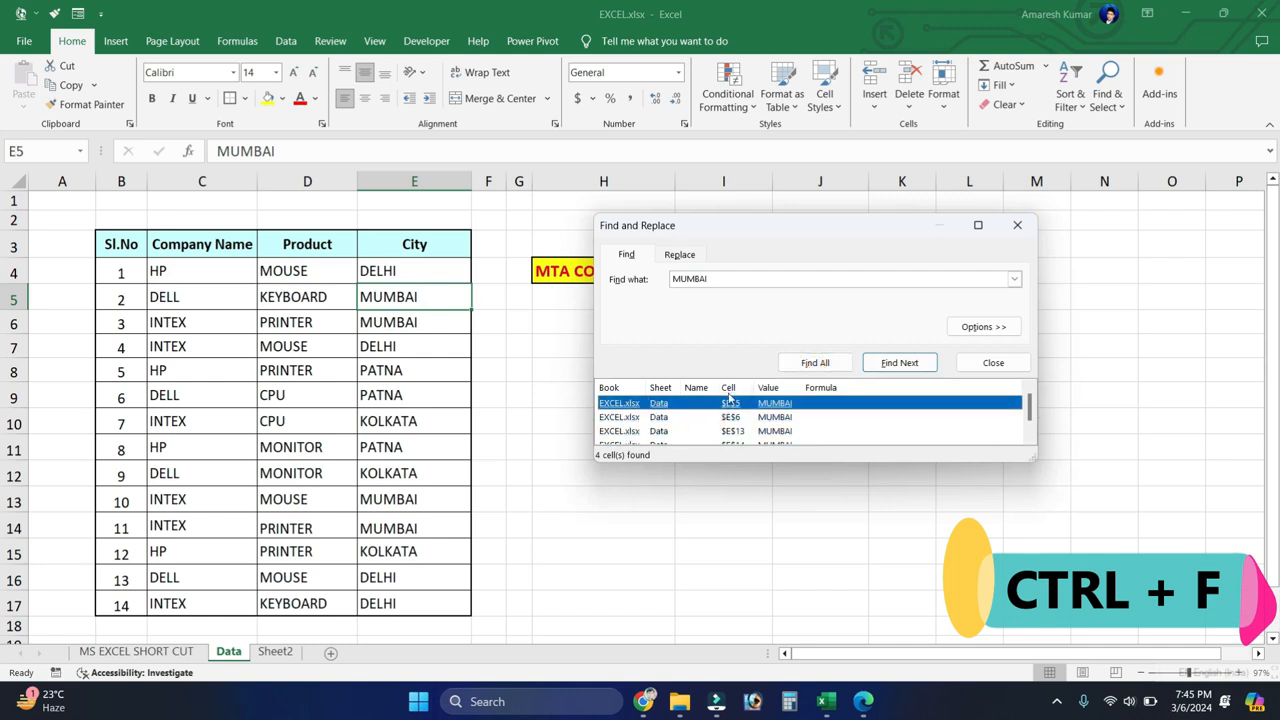
scroll(707, 437, "down", 1)
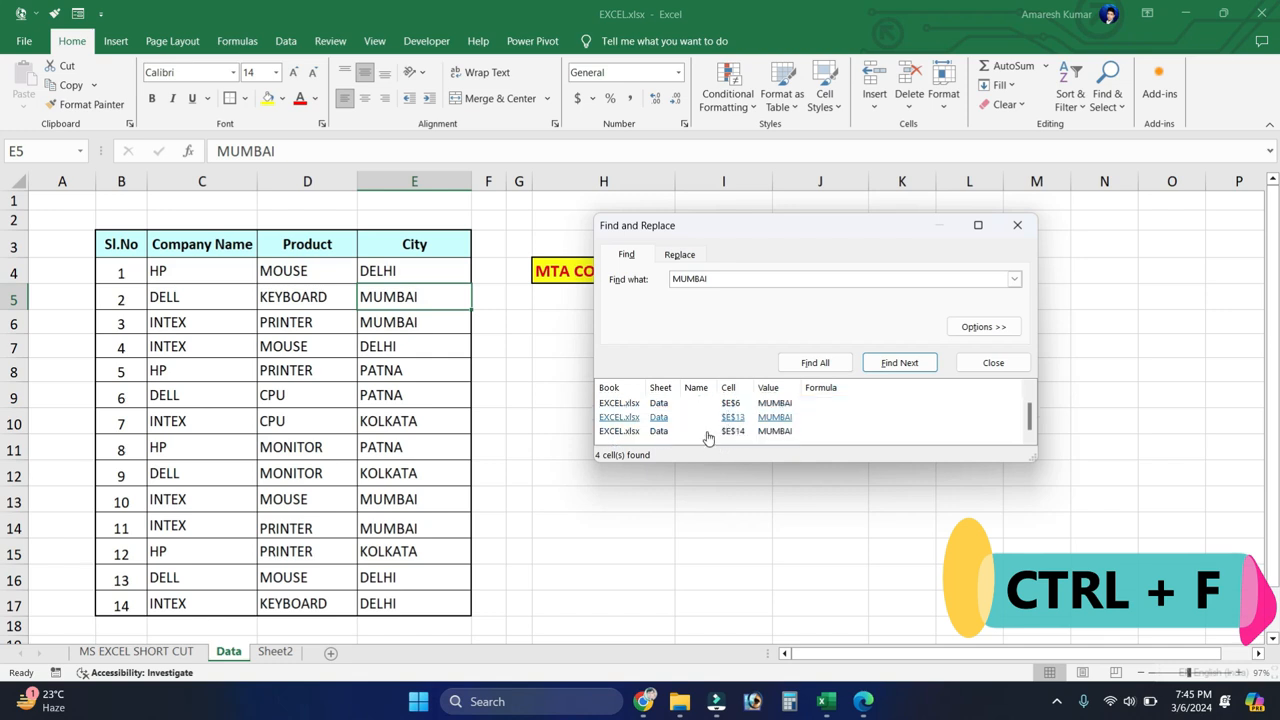
scroll(705, 435, "up", 1)
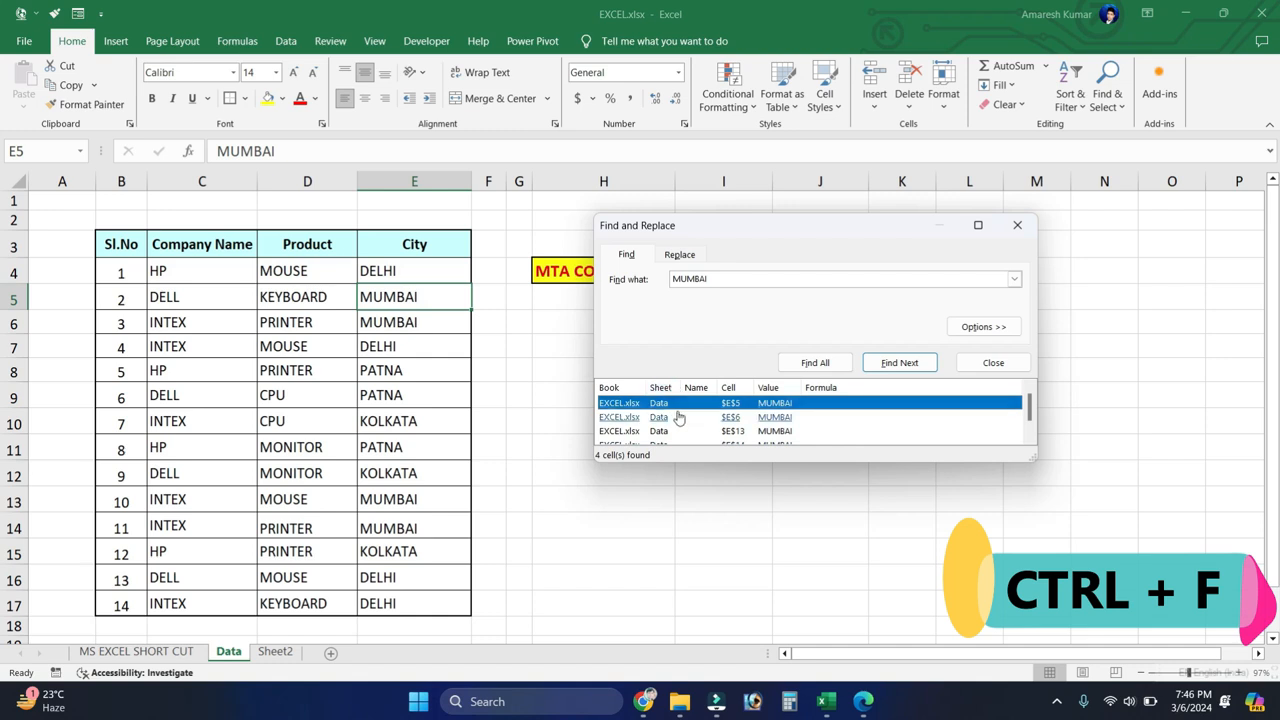
key("ctrl+a")
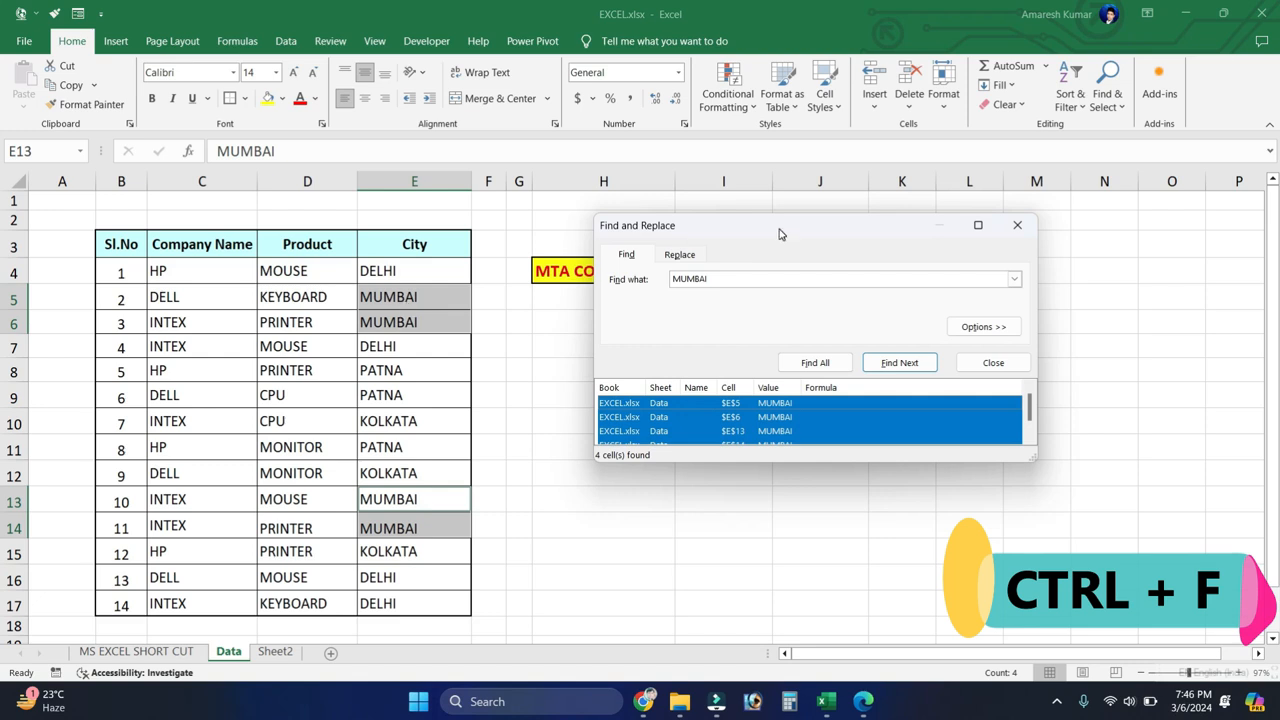
left_click(1026, 231)
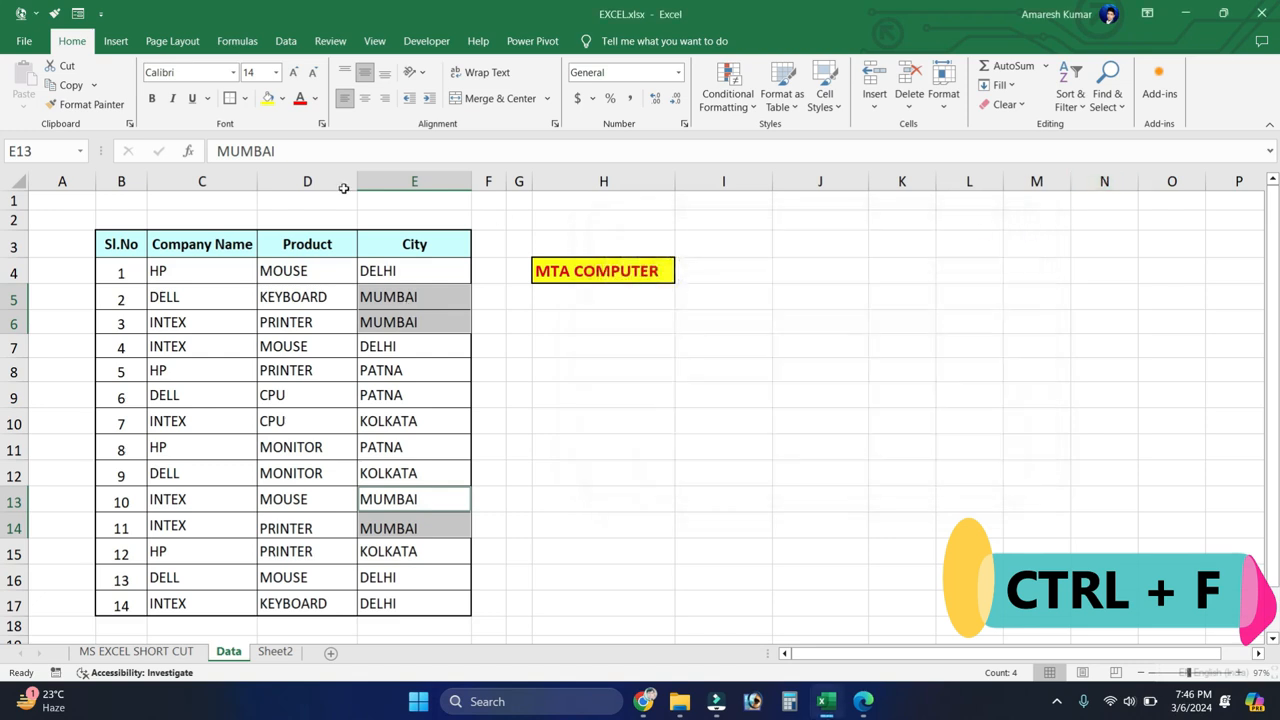
Step: Fill the selected MUMBAI cells E5, E6, E13 and E14 with light gold
left_click(282, 98)
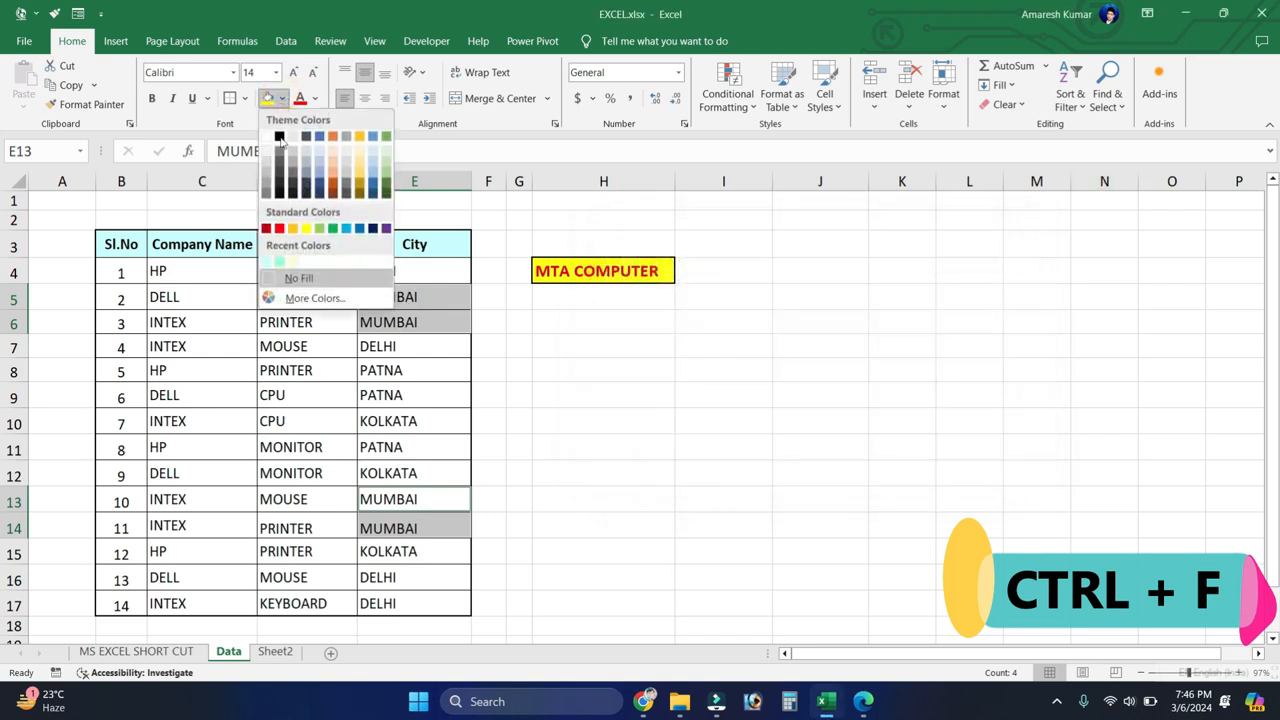
left_click(362, 178)
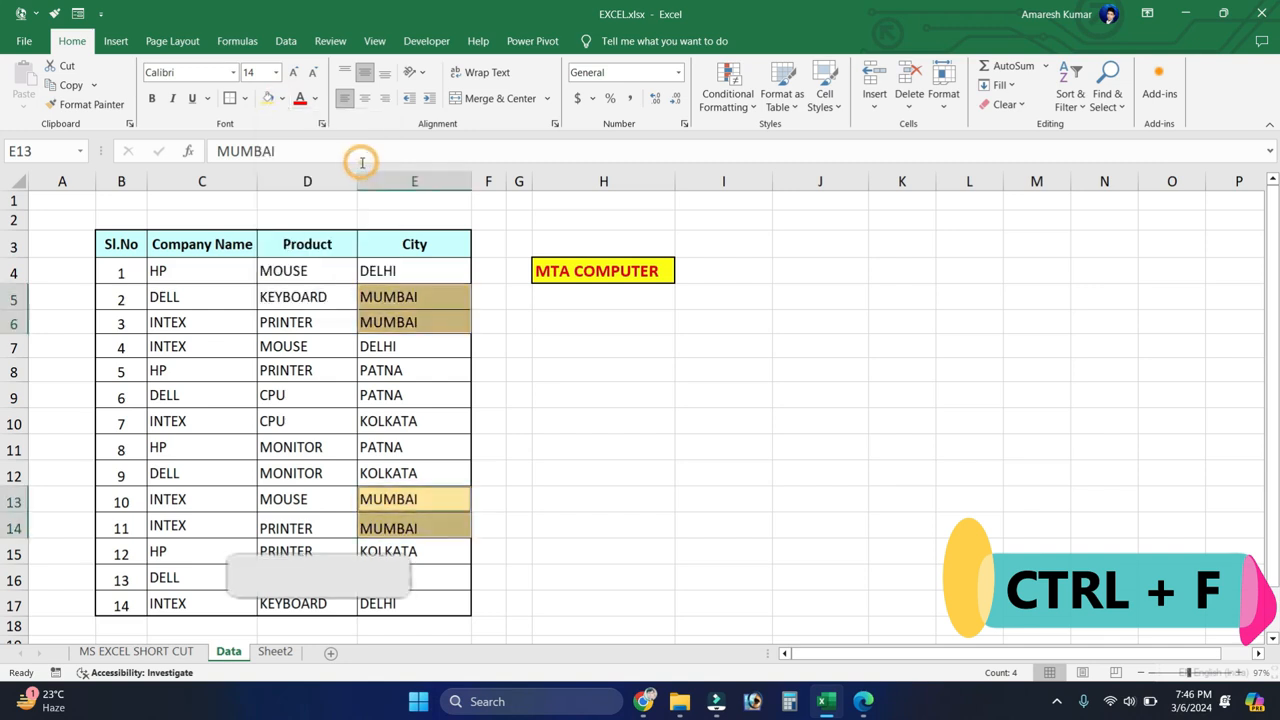
left_click(427, 368)
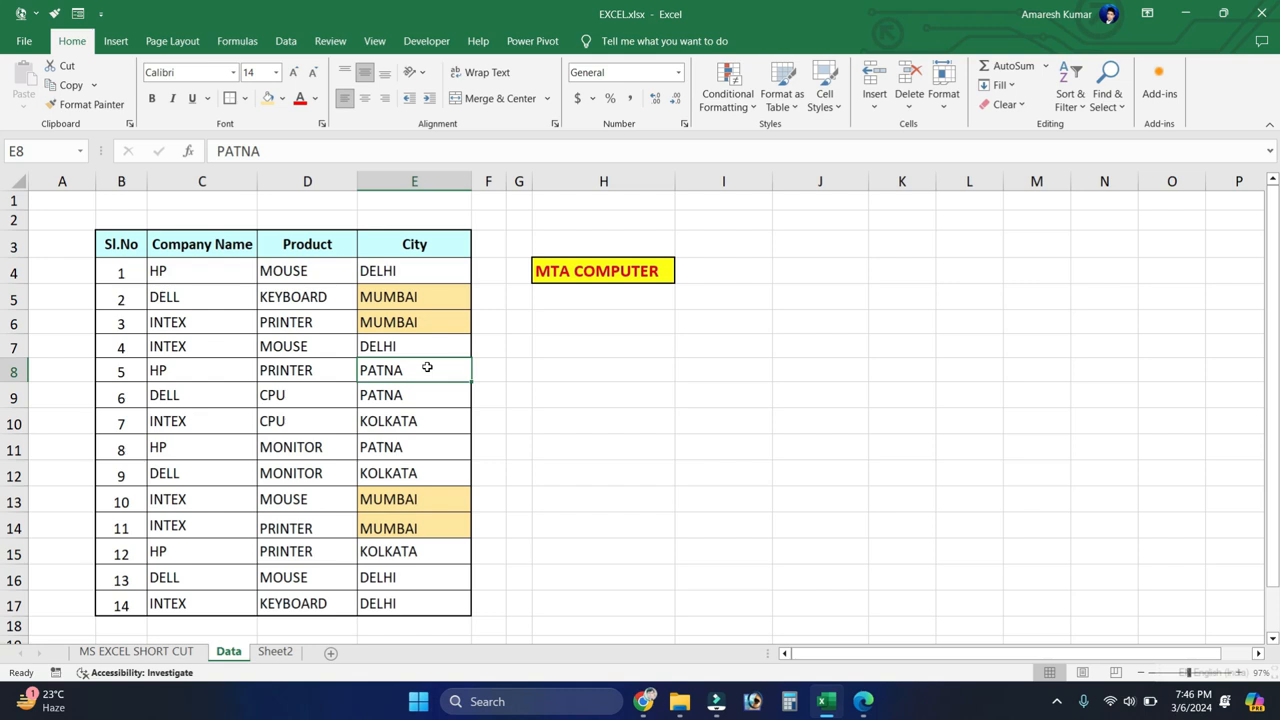
Step: Use Go To with the reference E3 to jump from H9 to the City header
left_click(596, 399)
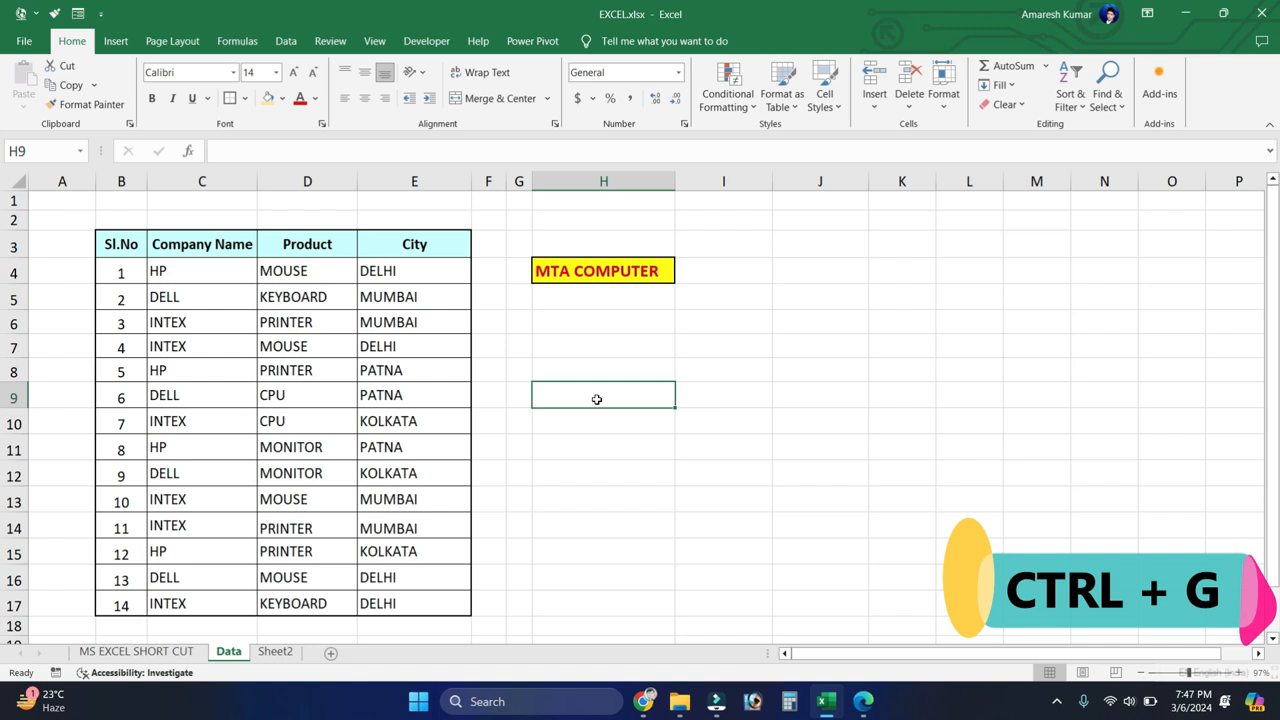
key("ctrl+g")
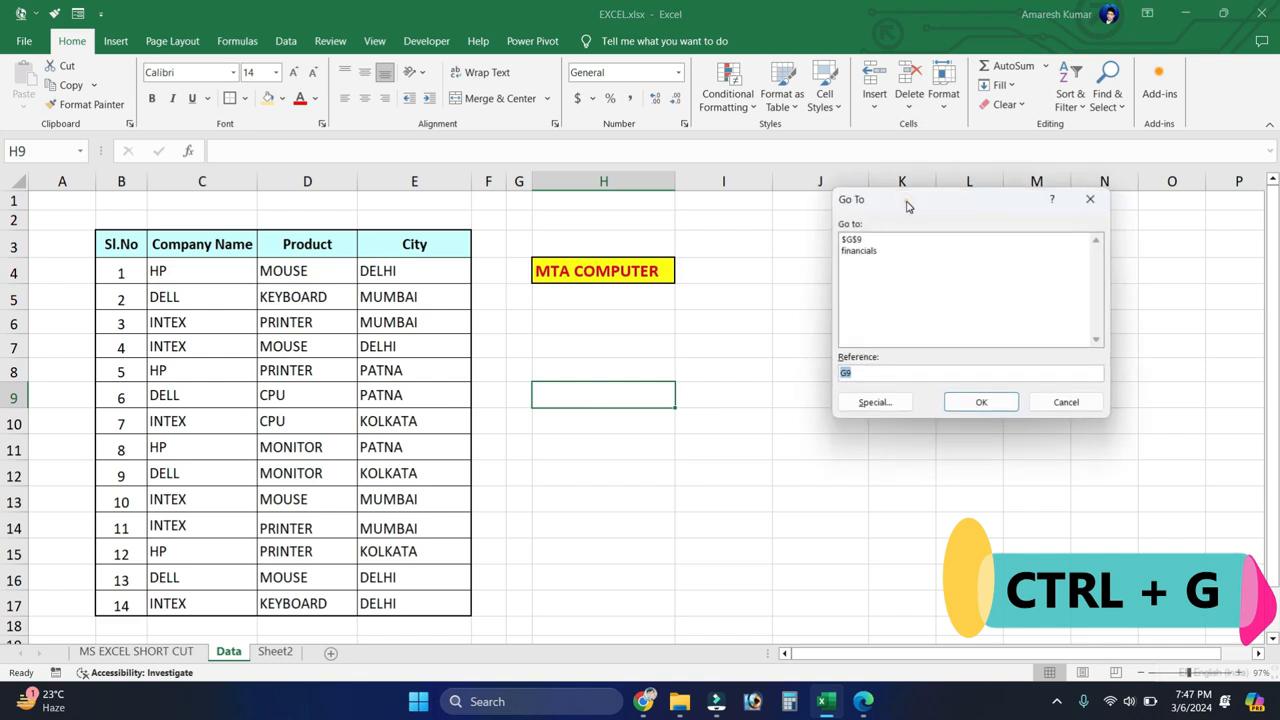
left_click_drag(908, 205, 796, 236)
key("BackSpace")
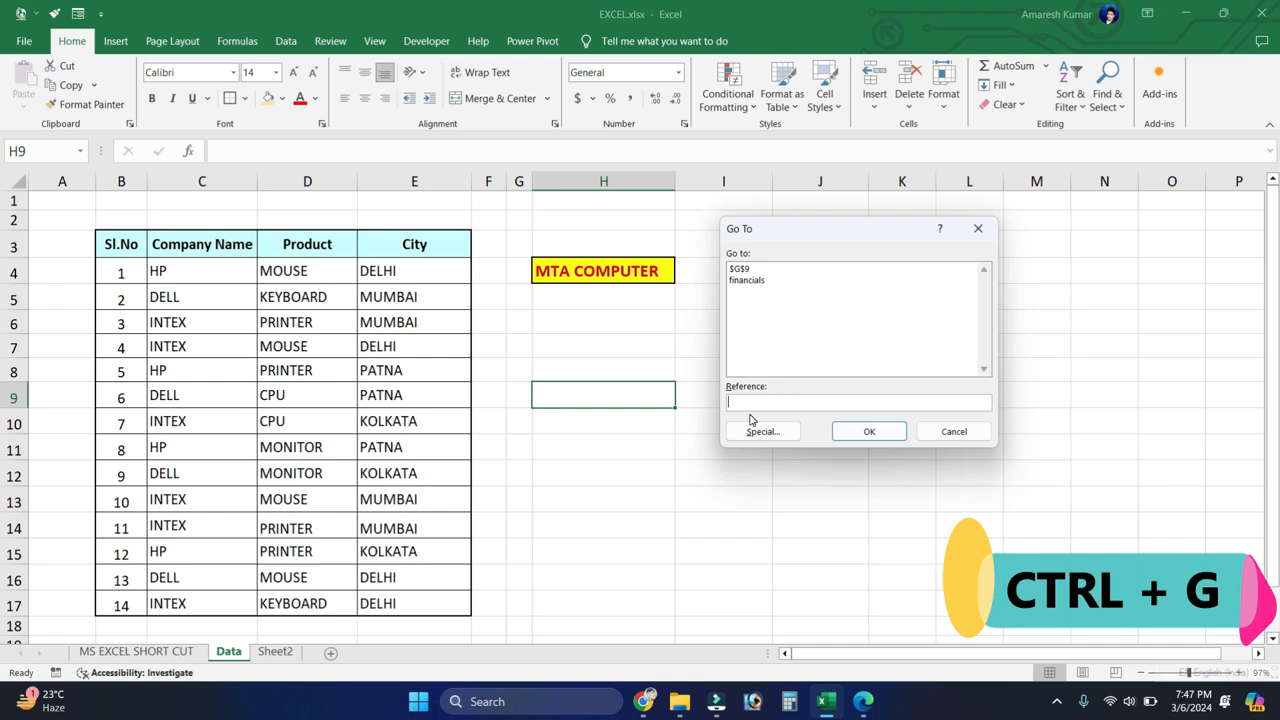
type("E3")
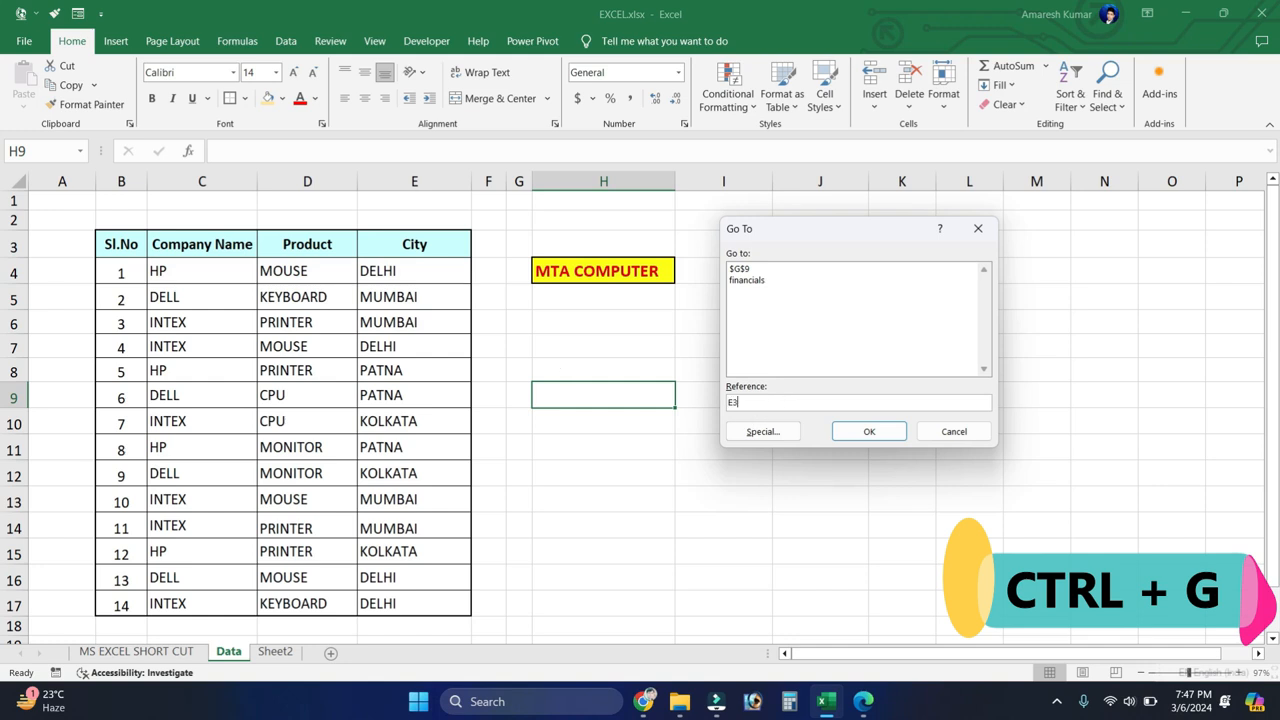
left_click(869, 432)
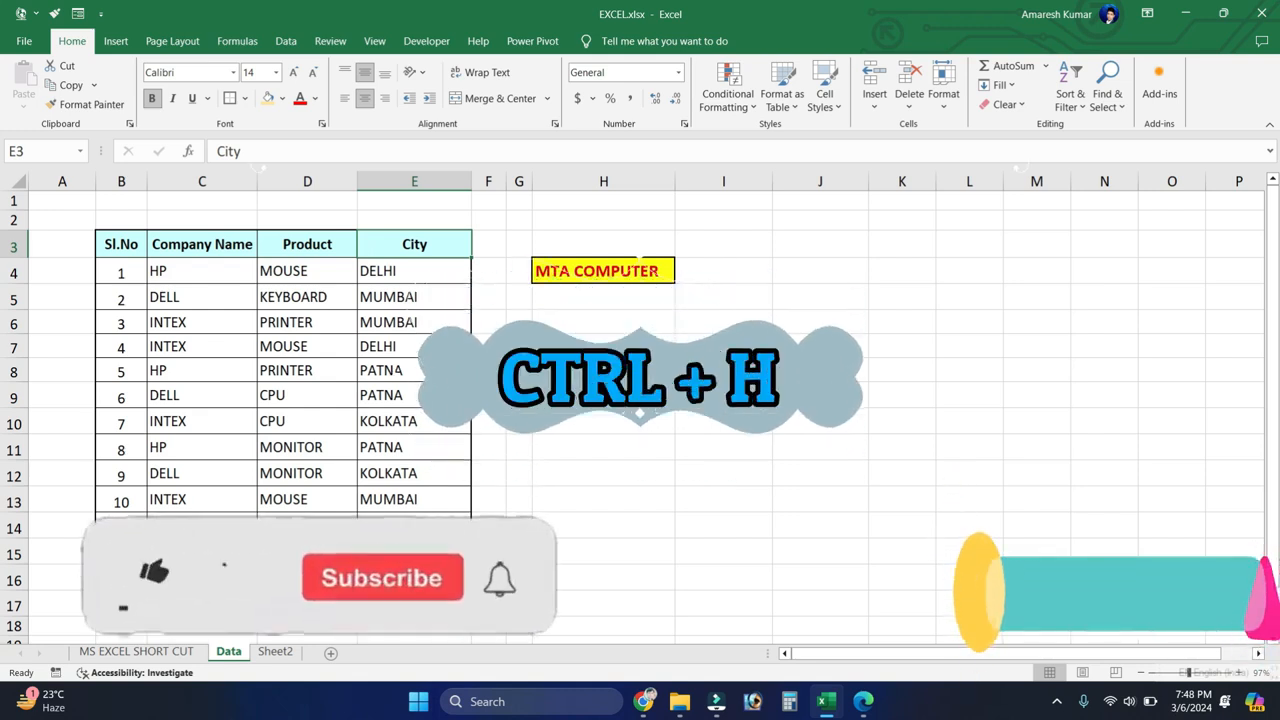
Step: Set up Replace to find CPU and substitute RAM, with the Product entries D4:D17 selected
left_click(576, 362)
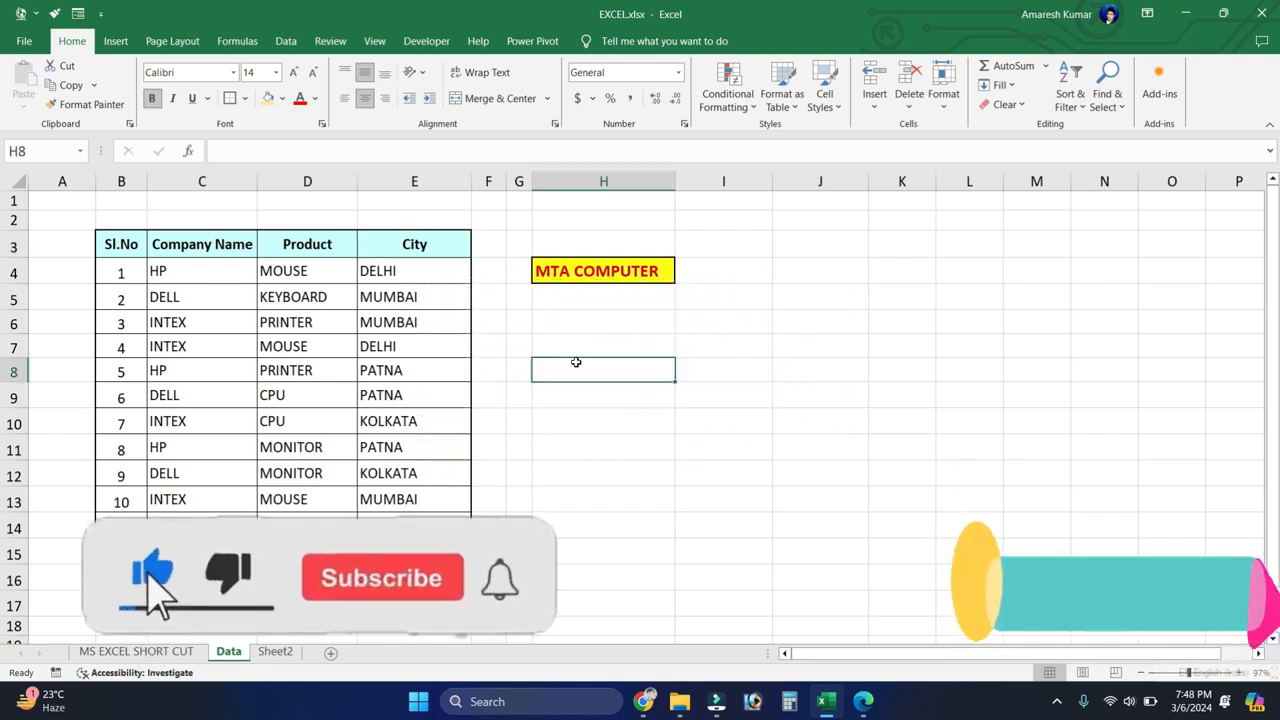
key("ctrl+h")
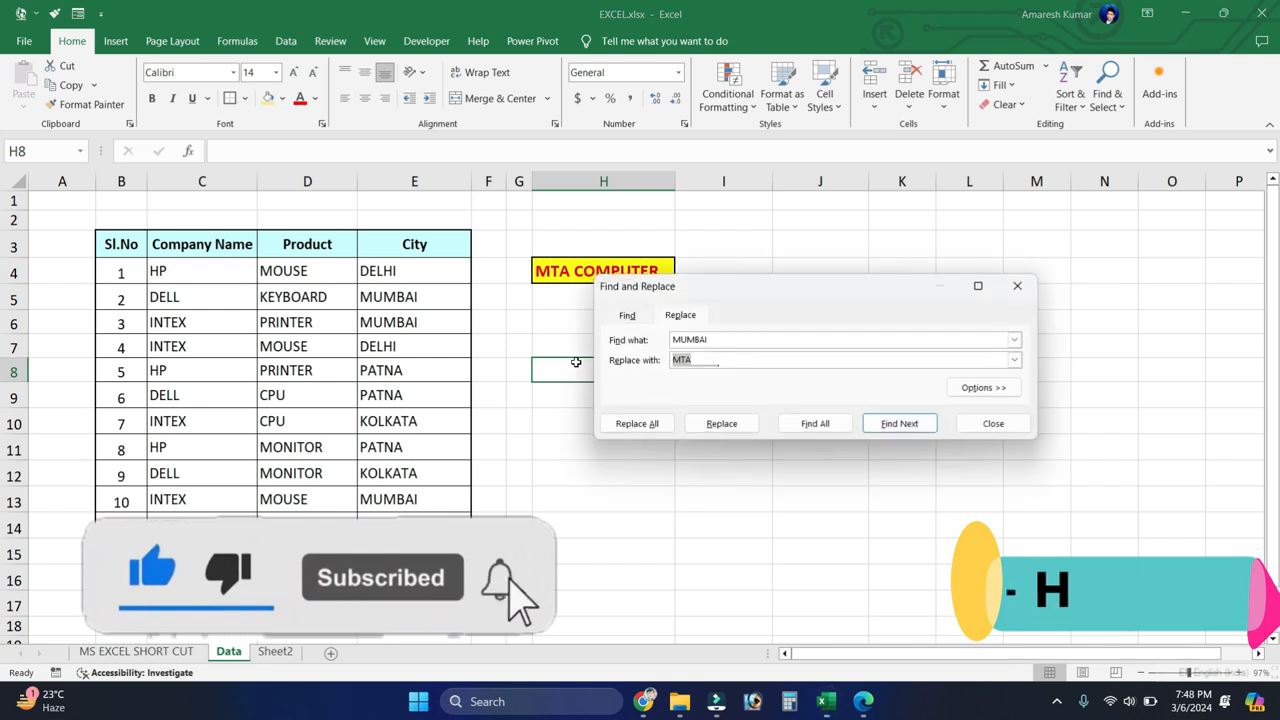
key("BackSpace")
key("shift+Tab")
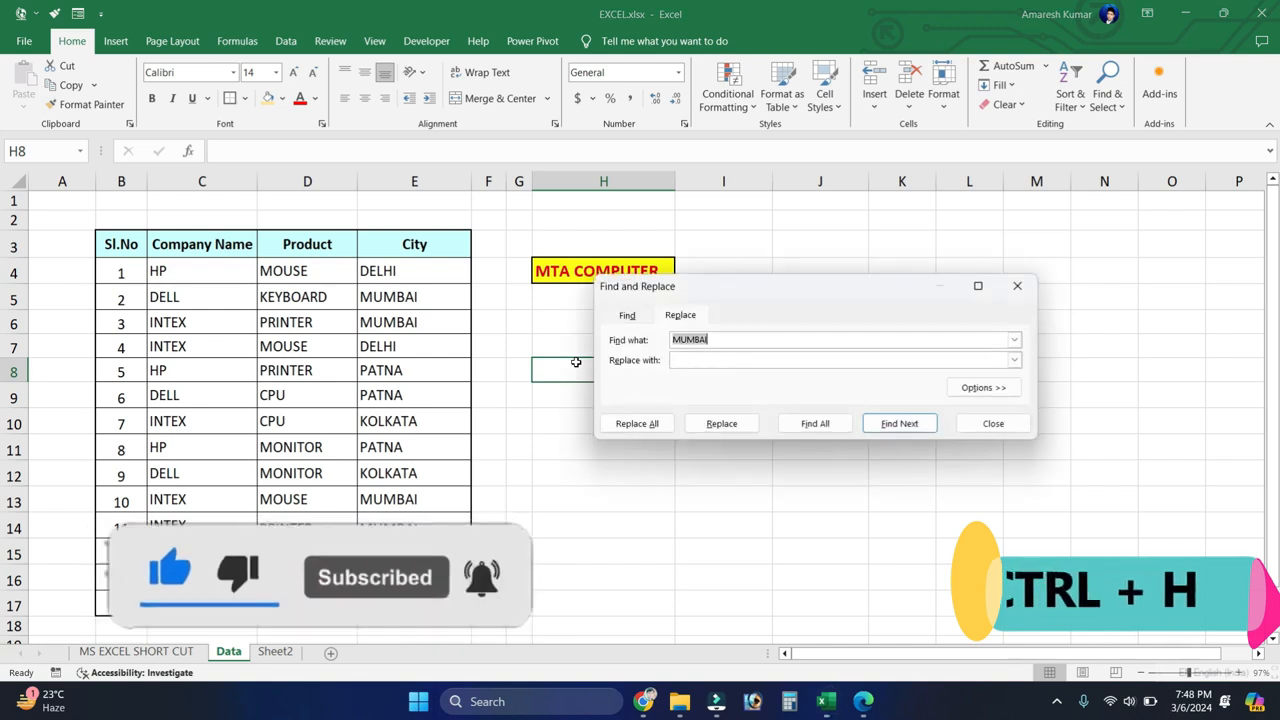
key("BackSpace")
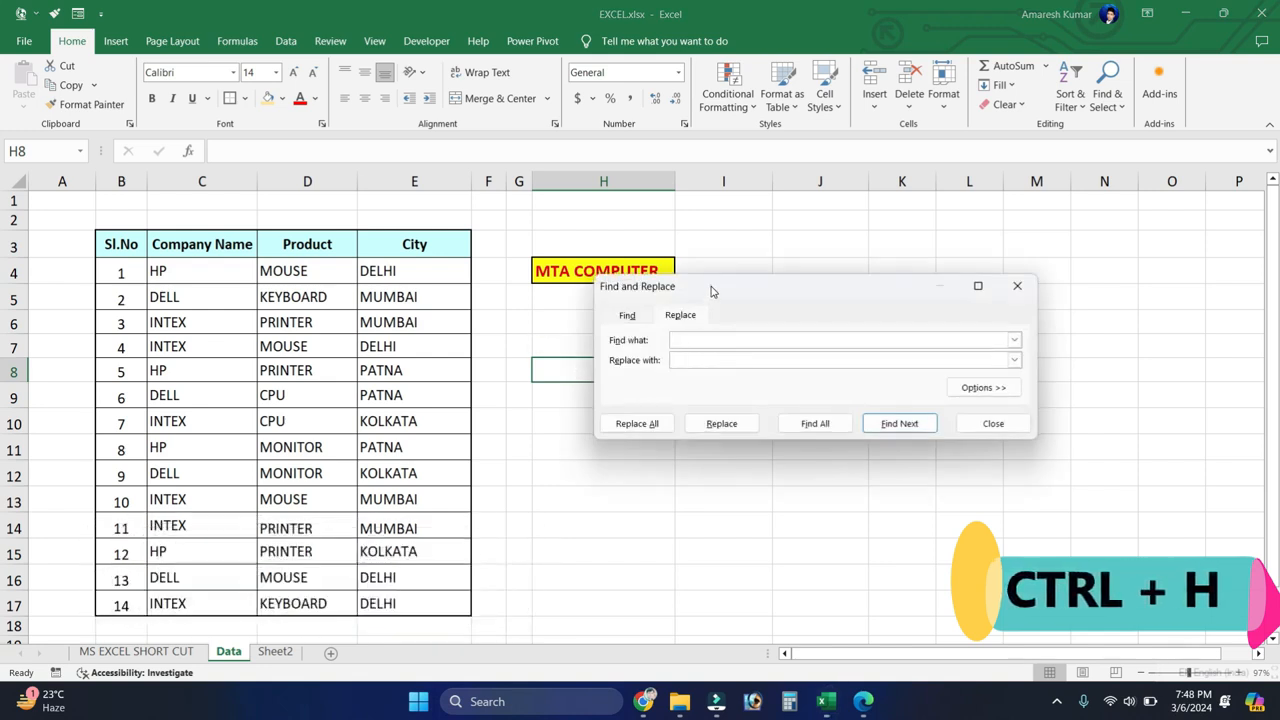
left_click_drag(301, 270, 290, 605)
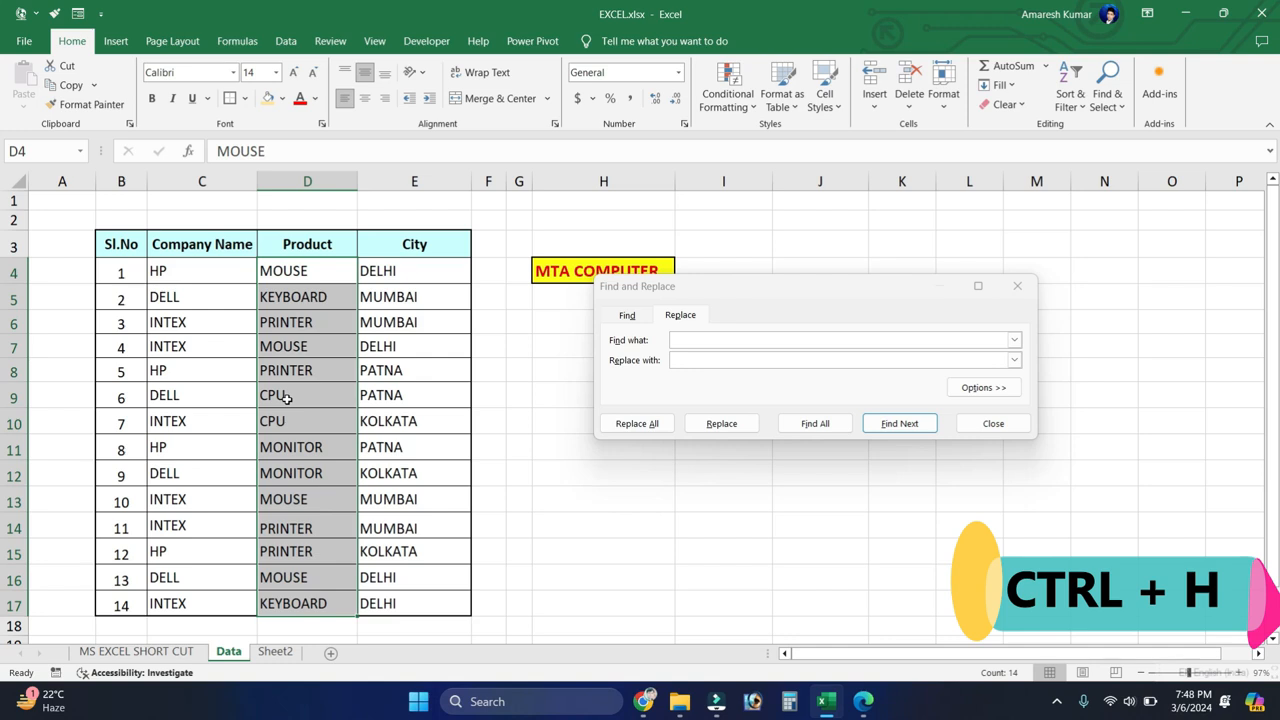
left_click(285, 398)
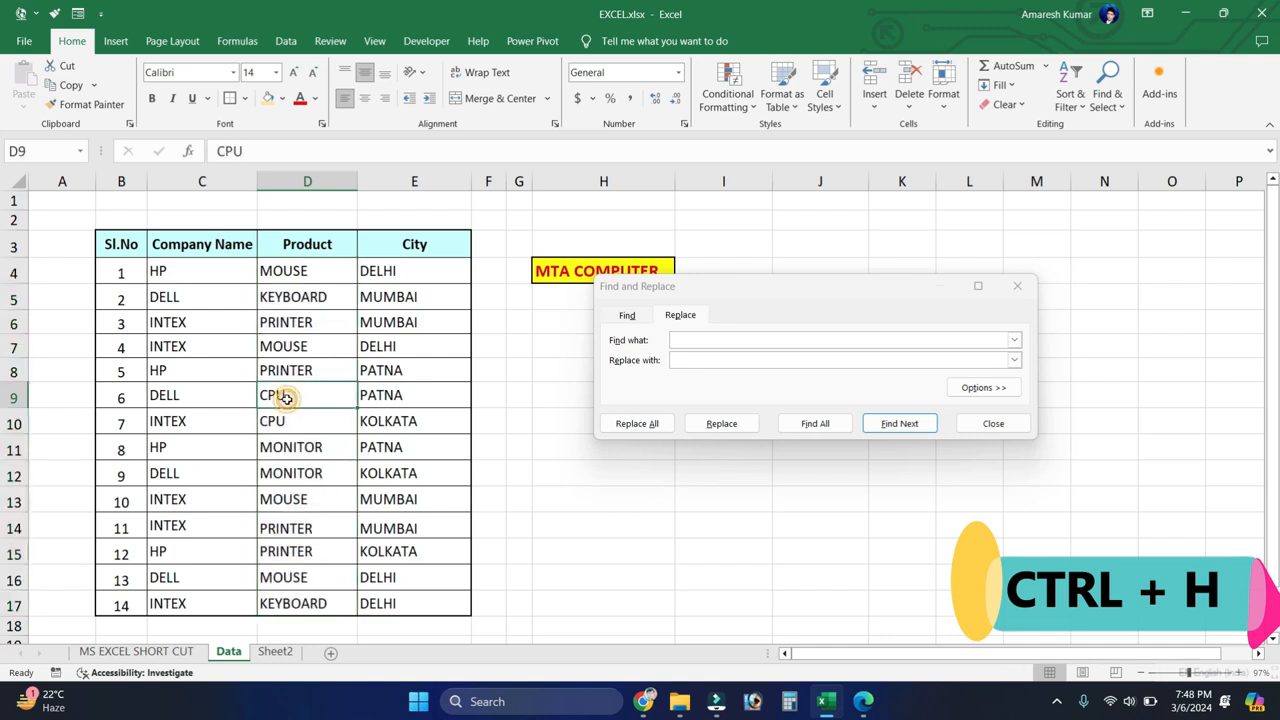
left_click(680, 341)
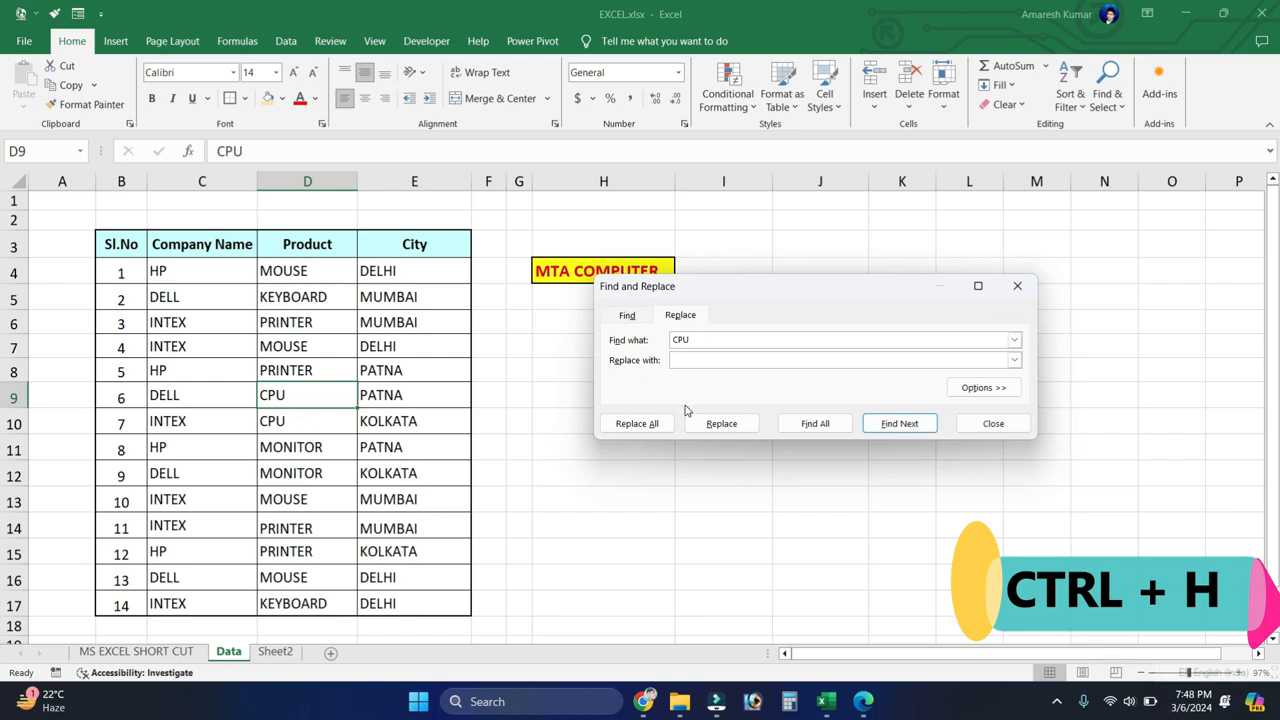
left_click(696, 362)
left_click_drag(284, 274, 283, 297)
left_click_drag(280, 517, 297, 604)
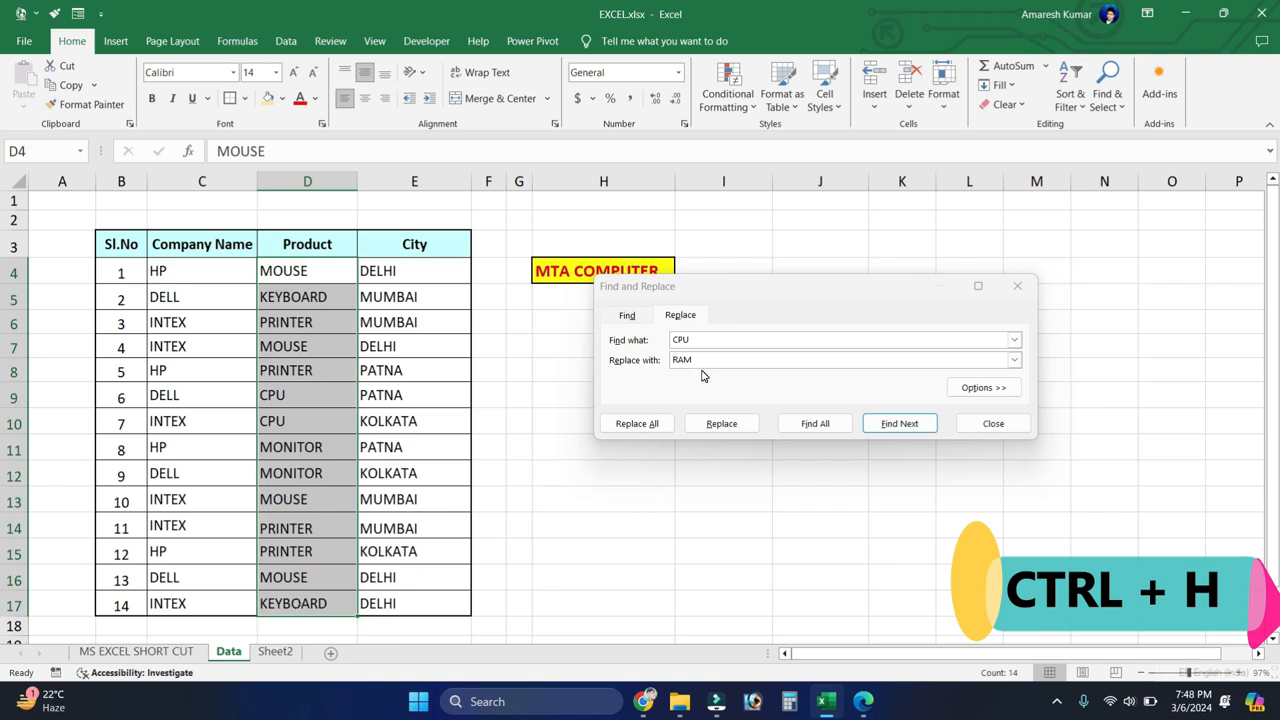
Step: Replace CPU with RAM one match at a time in D9 and D10, and close the dialog
left_click(716, 428)
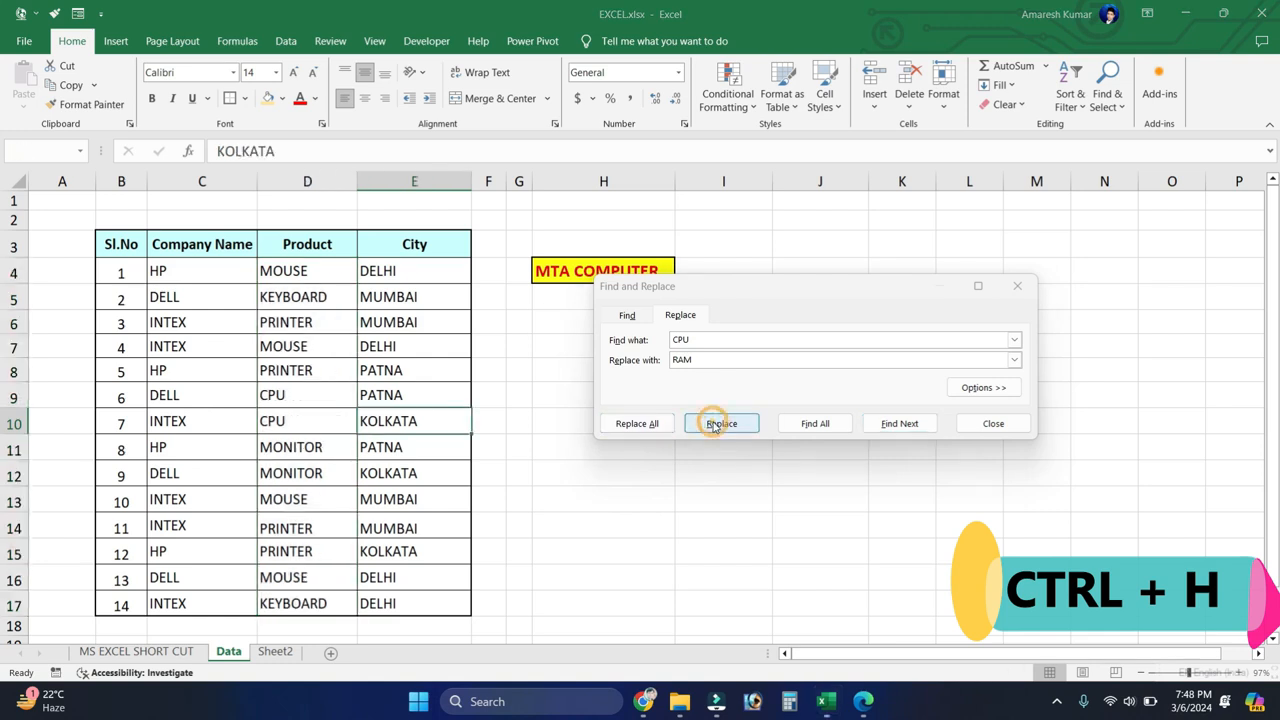
left_click(716, 428)
key("Return")
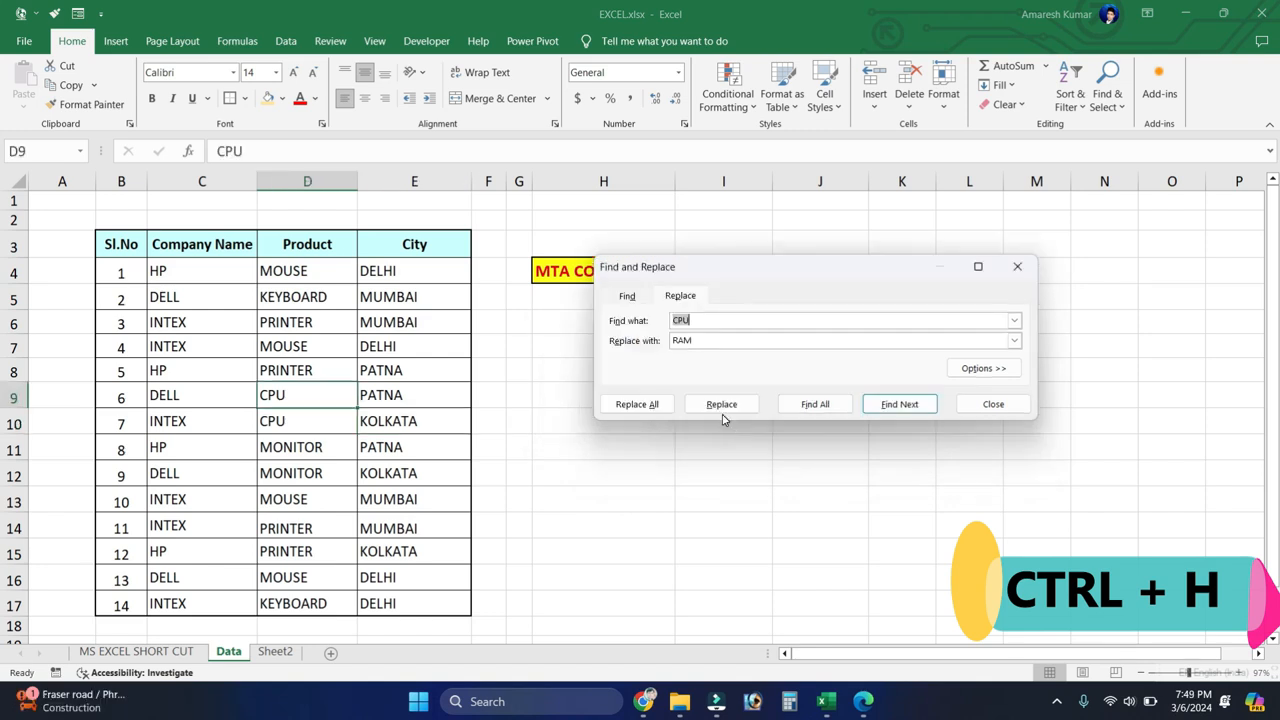
left_click(722, 408)
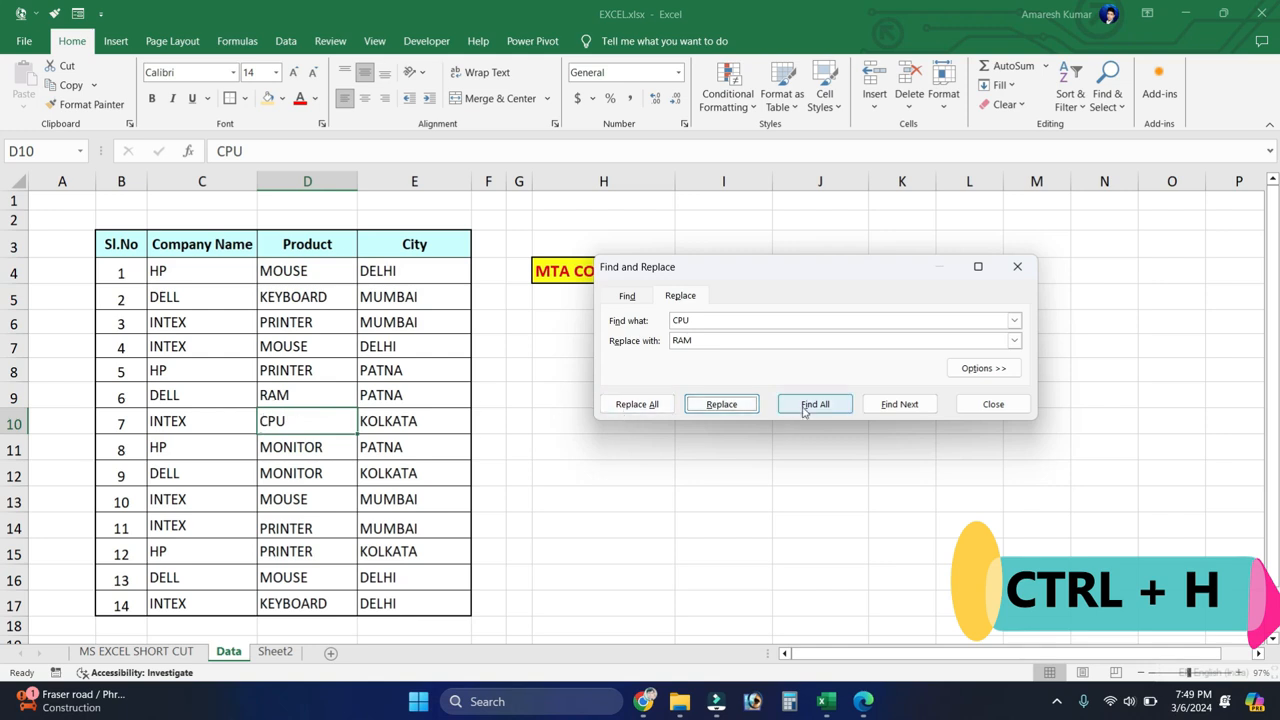
left_click(728, 405)
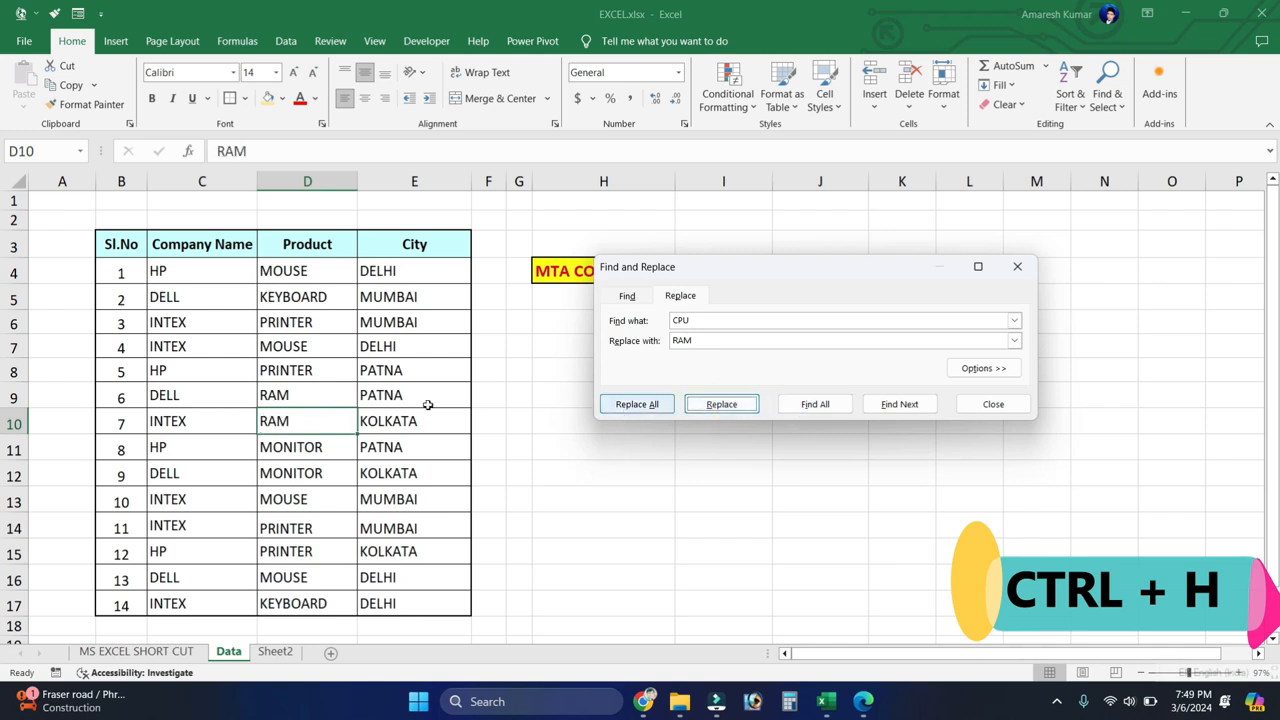
left_click(716, 406)
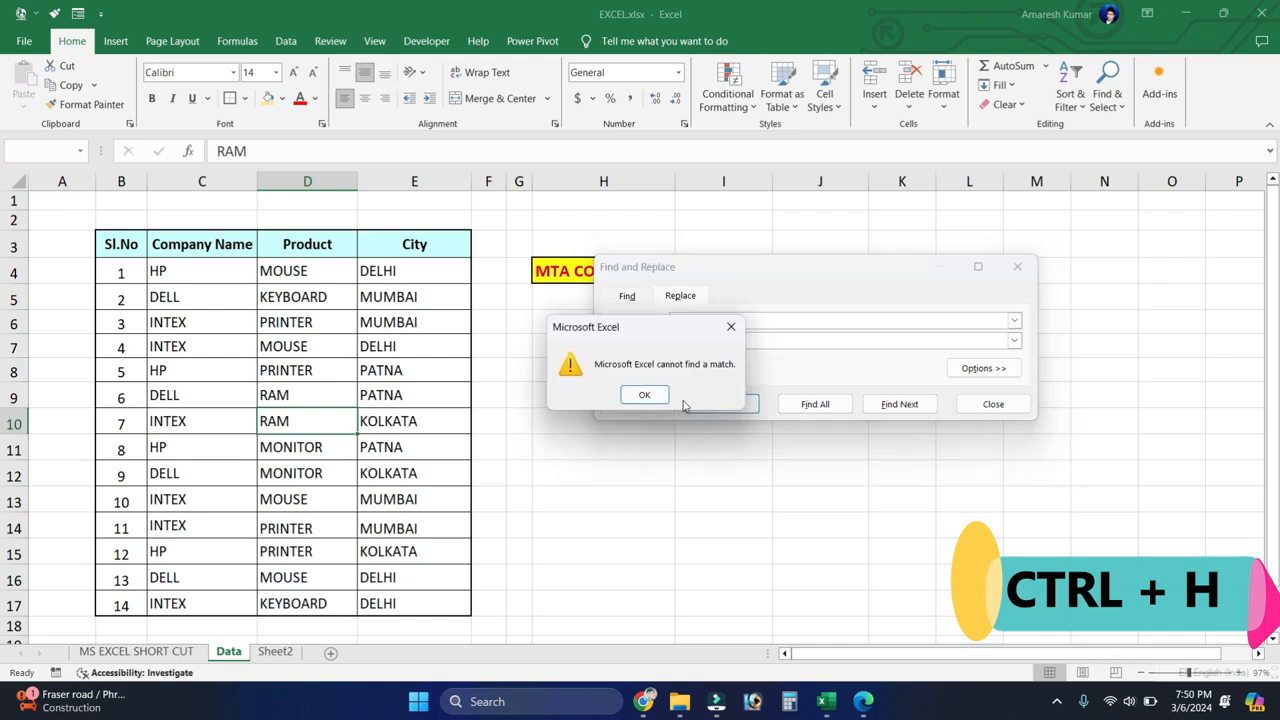
left_click(647, 399)
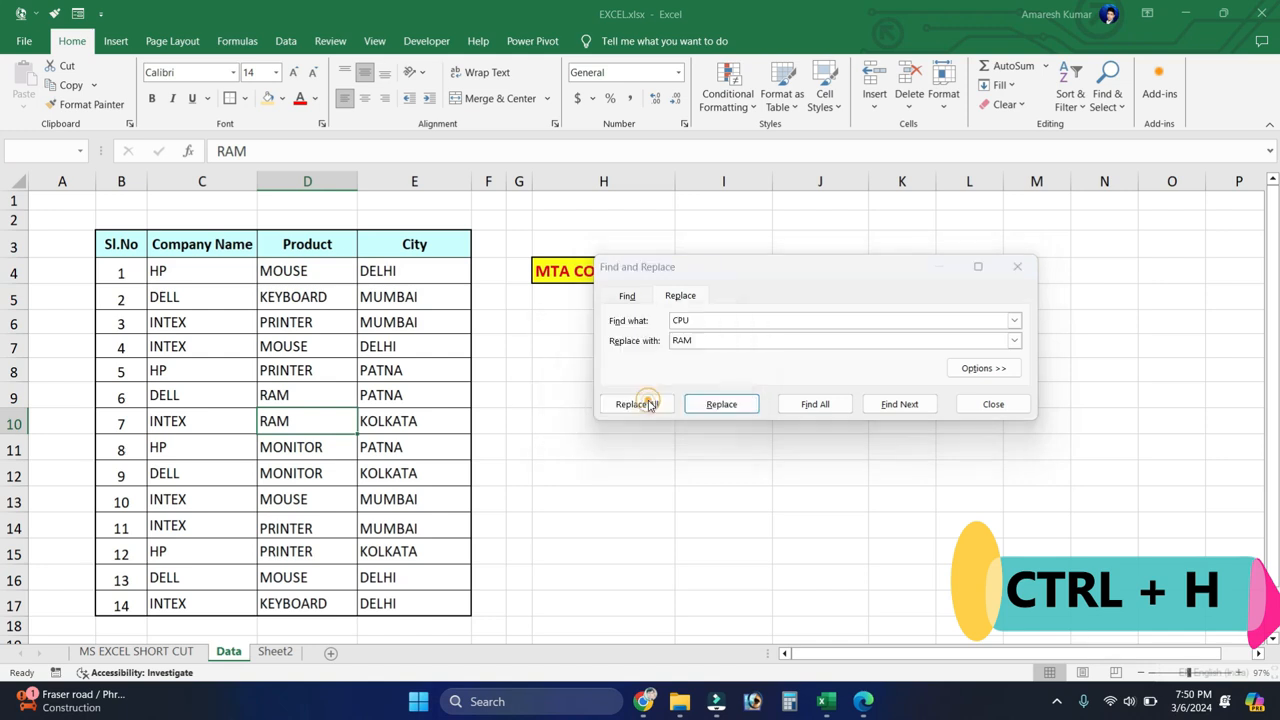
left_click(1018, 266)
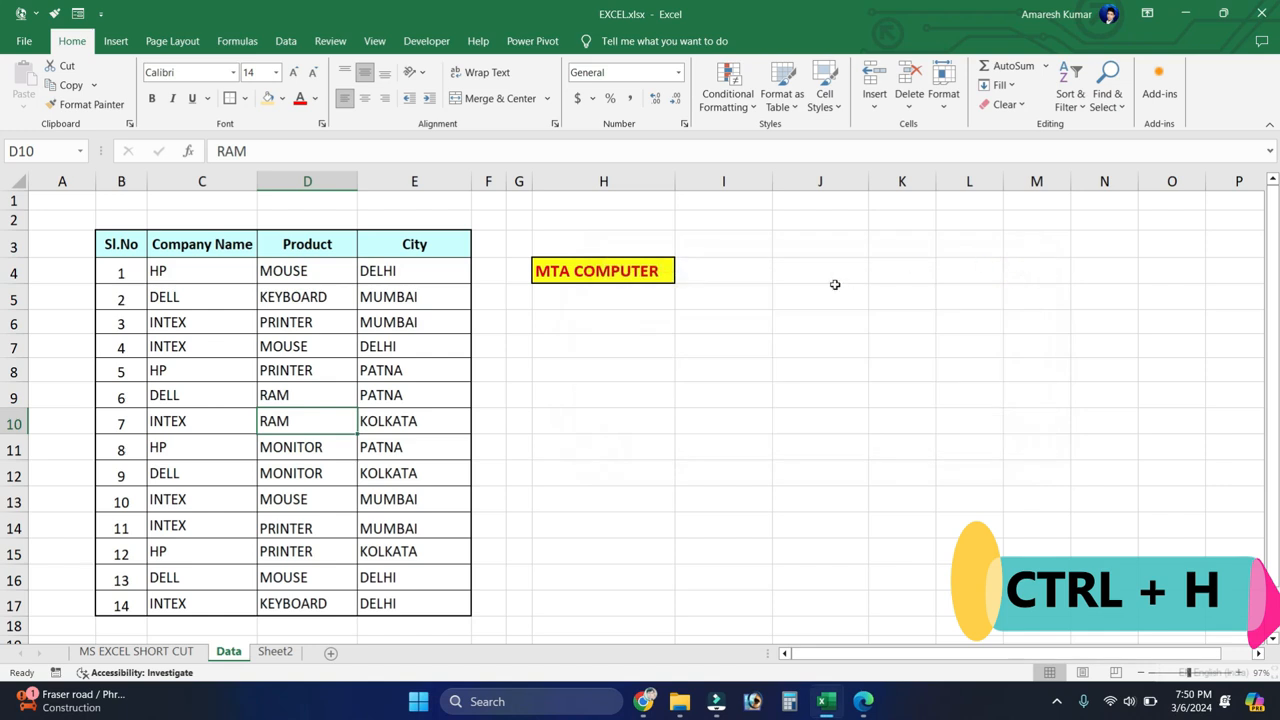
Step: Undo both single replacements of CPU with RAM in the Product column
key("ctrl+z")
key("ctrl+z")
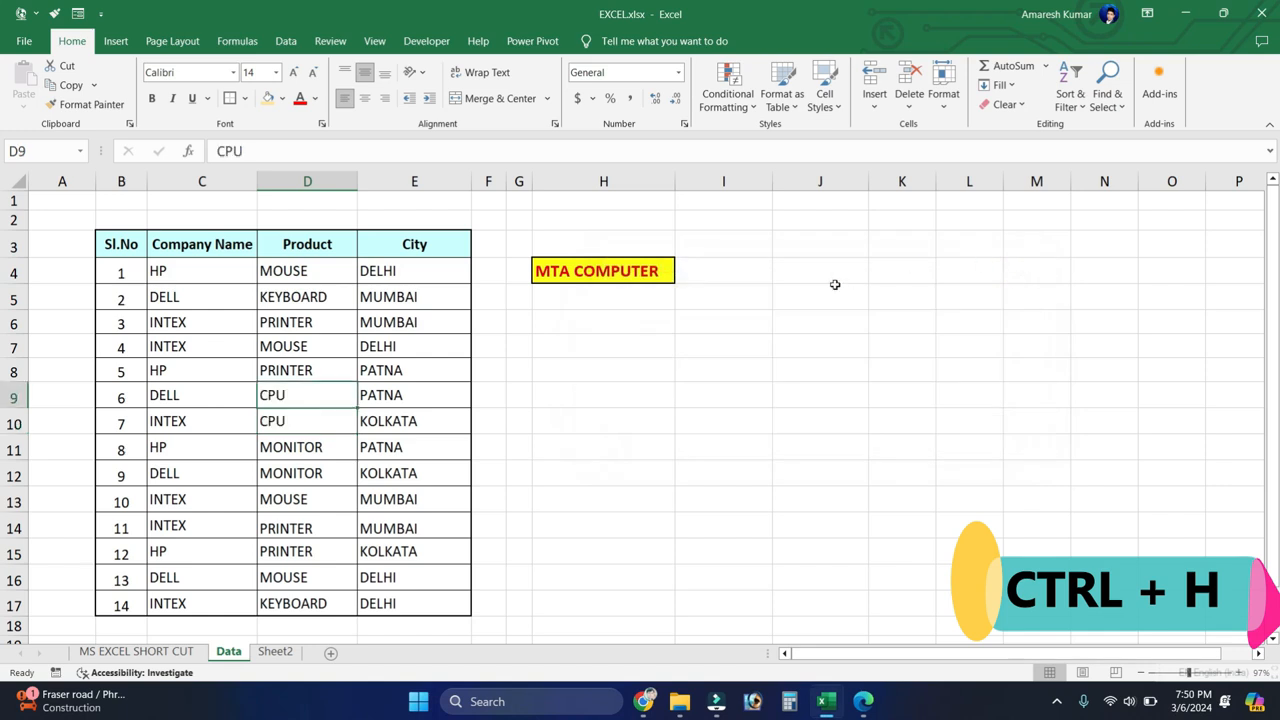
Step: Replace all CPU entries with RAM in one operation, and close the Replace dialog
key("ctrl+h")
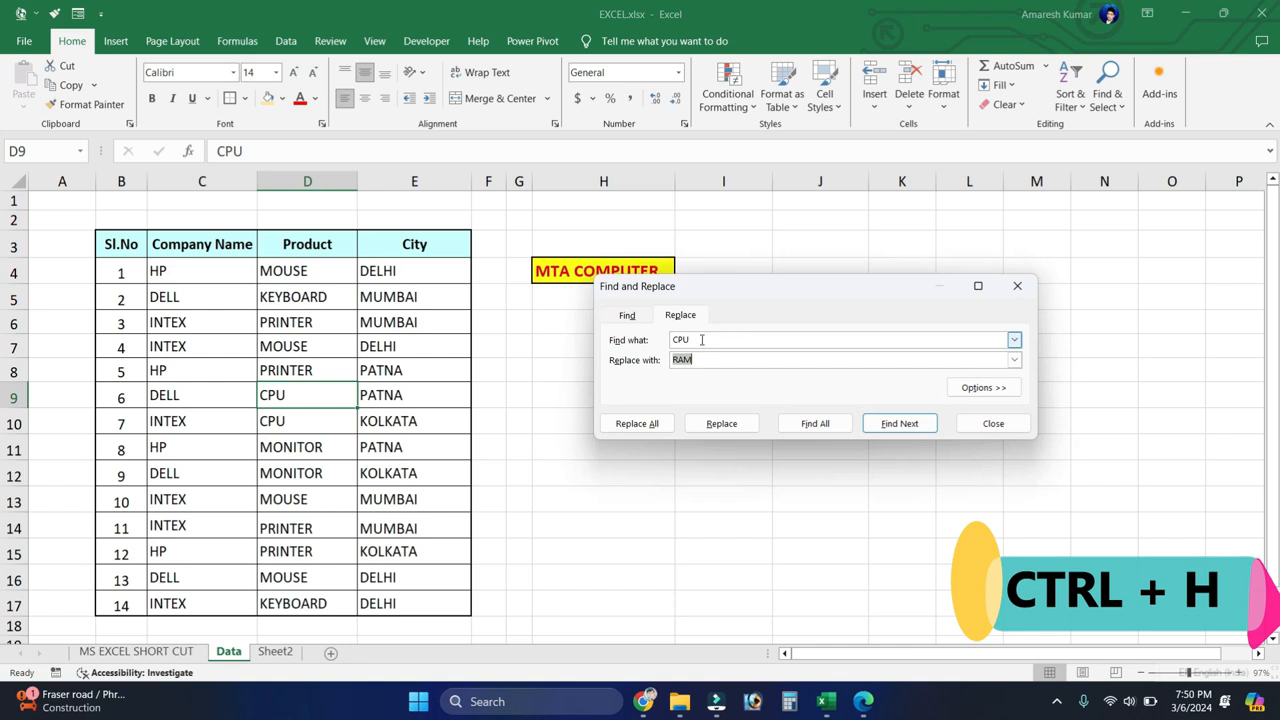
left_click(727, 340)
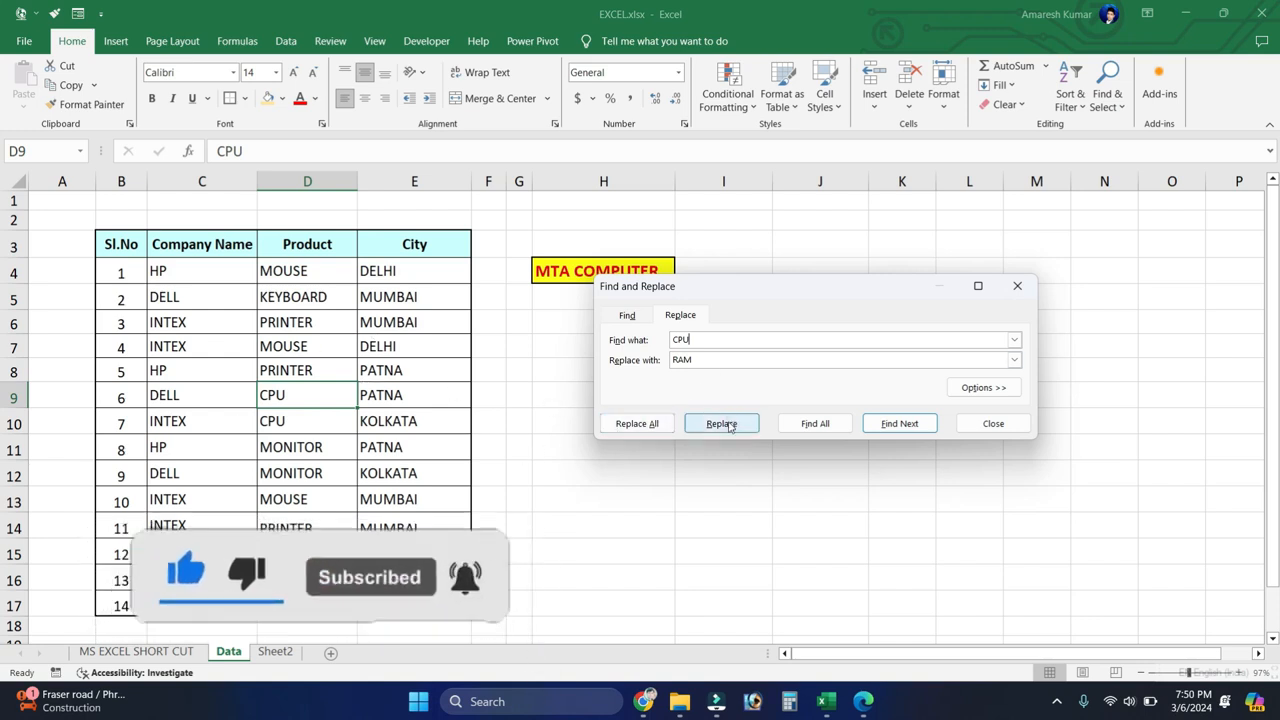
left_click(630, 426)
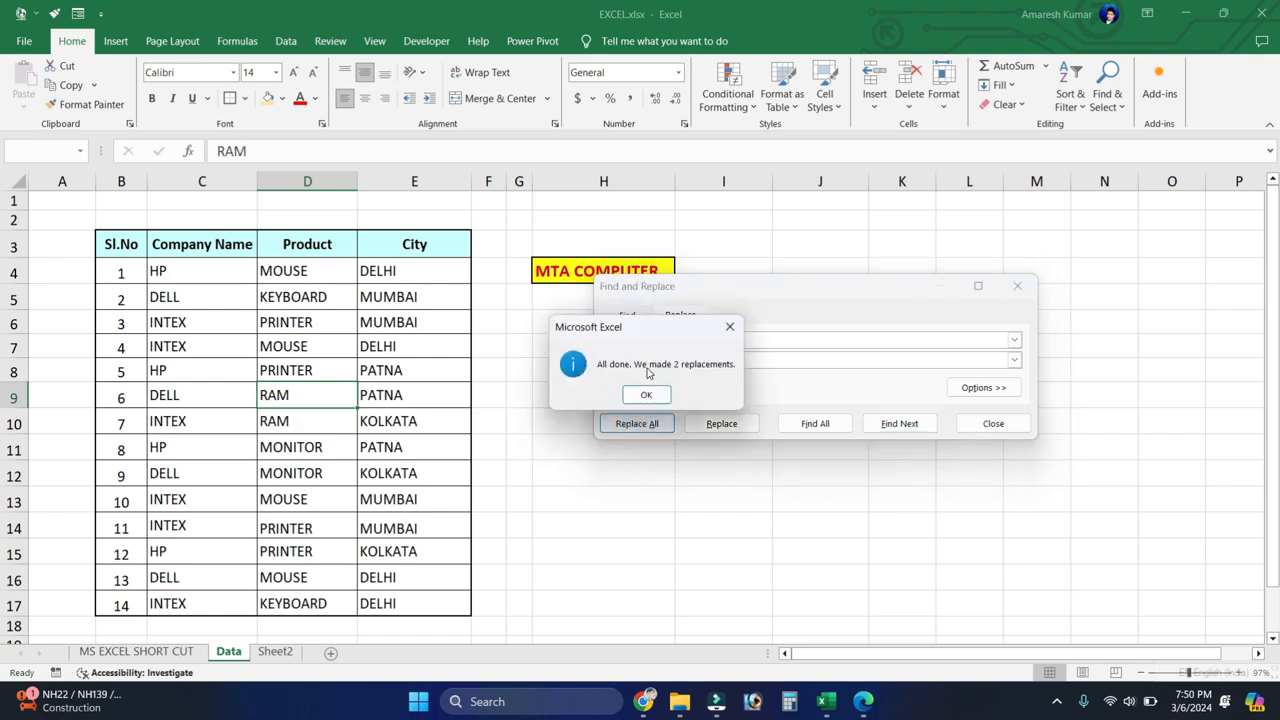
left_click(646, 396)
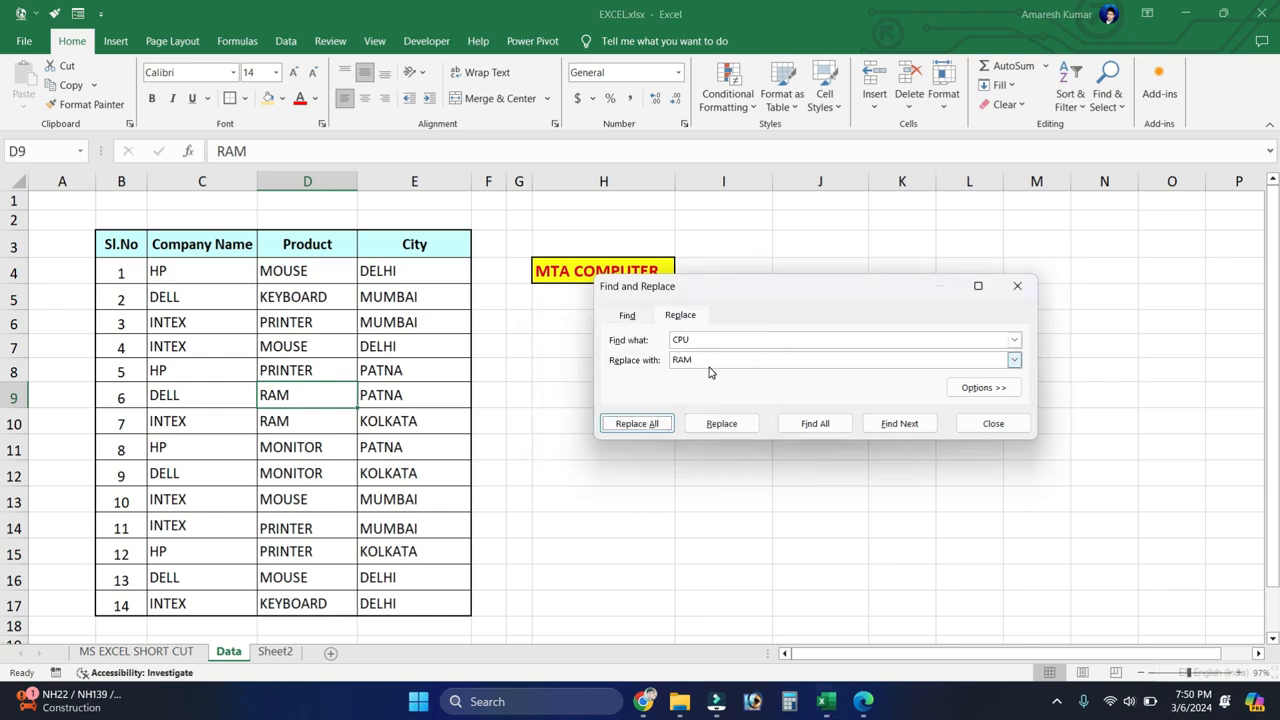
left_click(1019, 287)
left_click(659, 362)
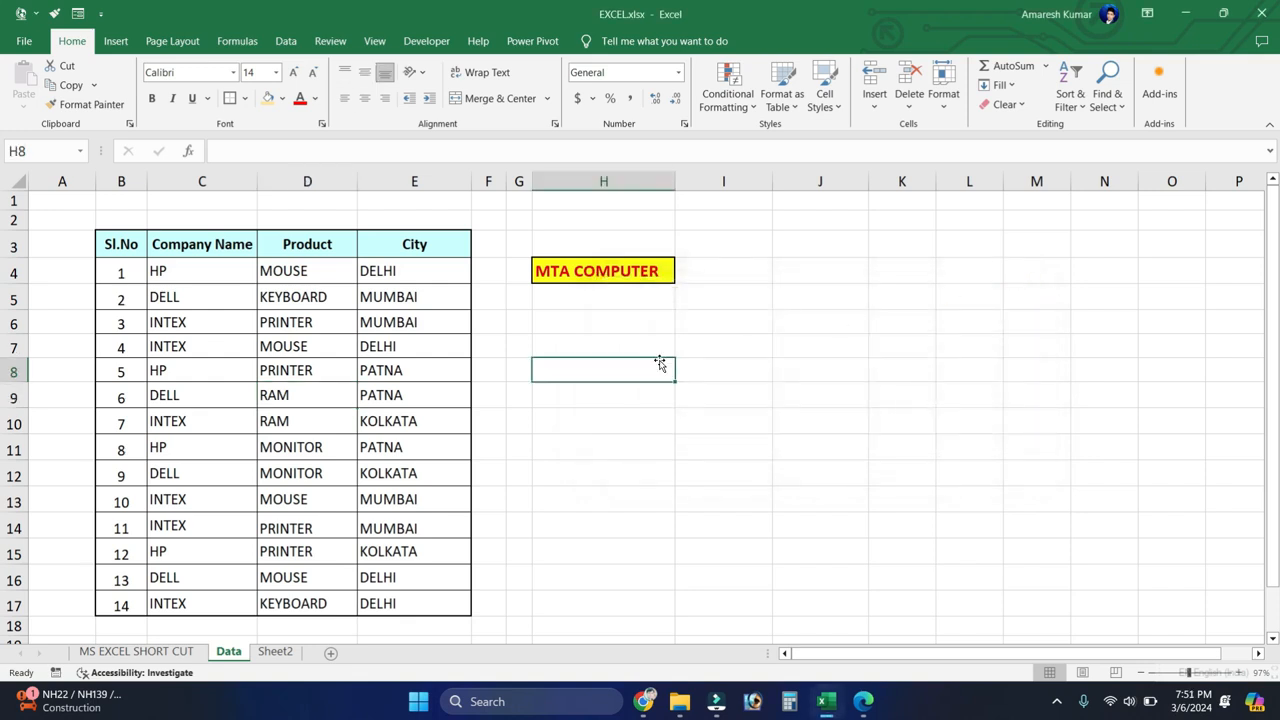
key("ctrl+i")
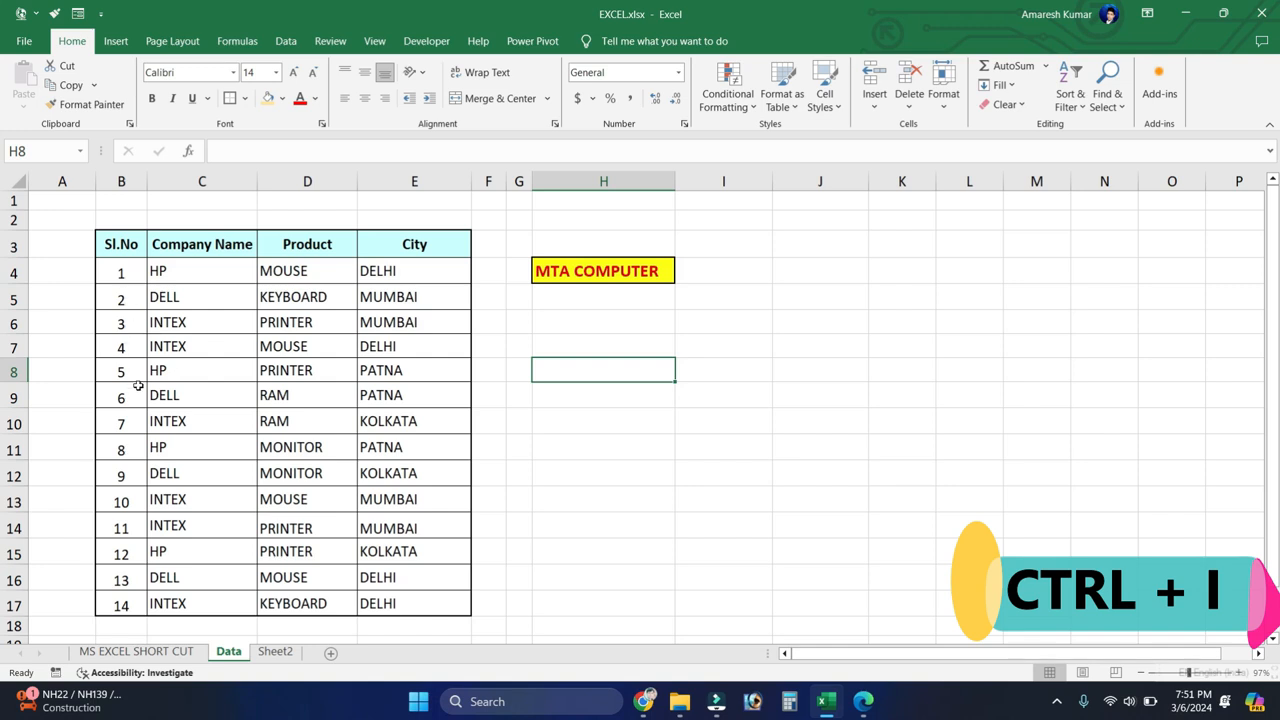
Step: Toggle italic formatting on and off for the table header cells B3:E3, leaving the headers upright
left_click_drag(121, 245, 404, 240)
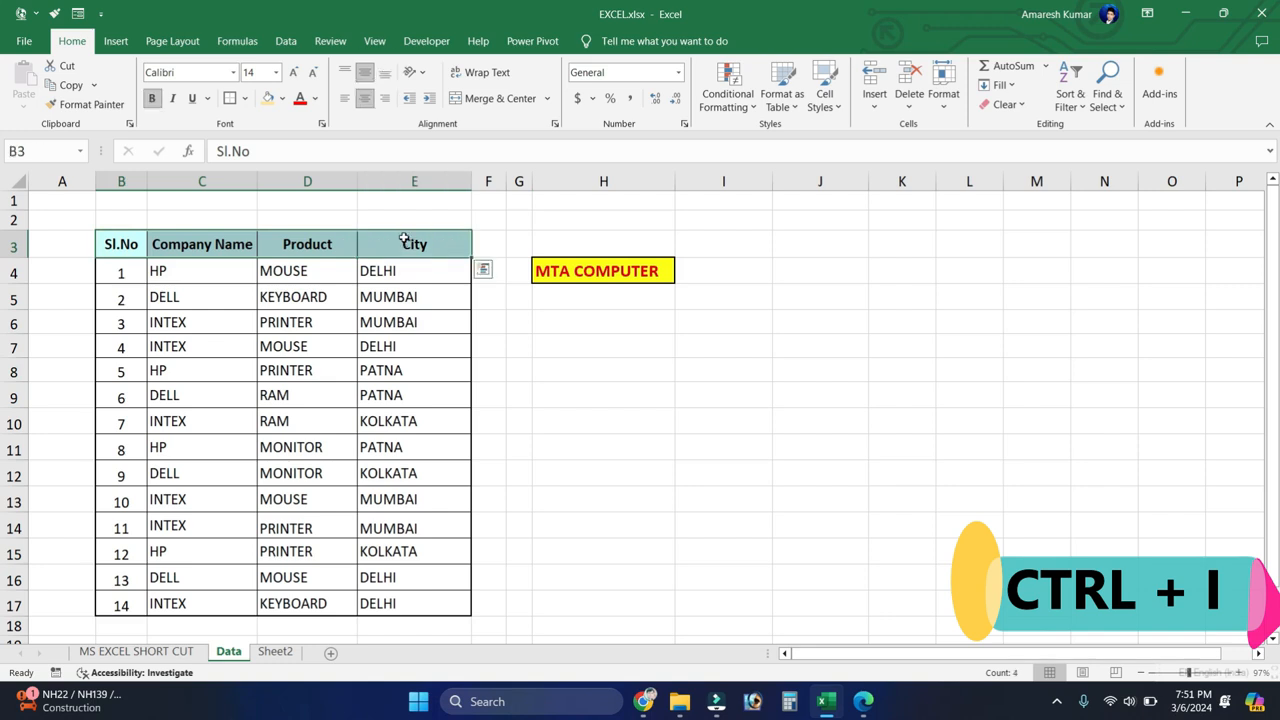
key("ctrl+i")
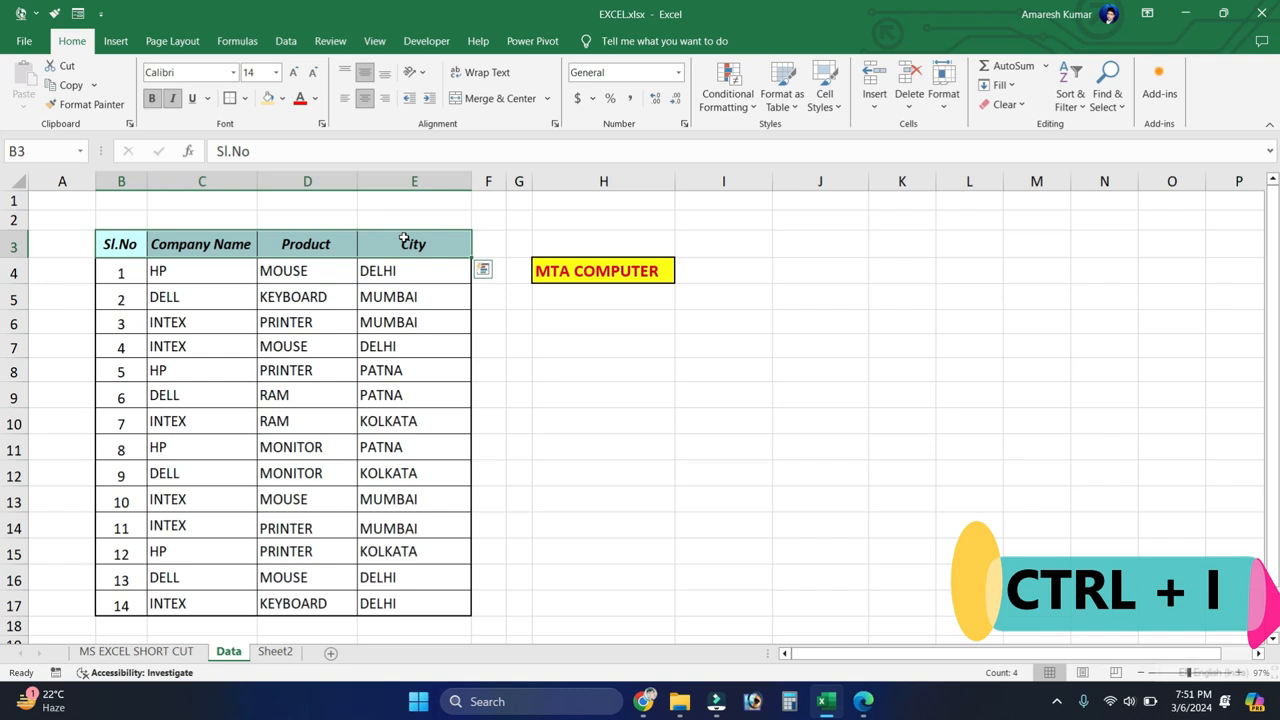
key("ctrl+i")
key("ctrl+i")
key("ctrl+i")
key("ctrl+i")
key("ctrl+i")
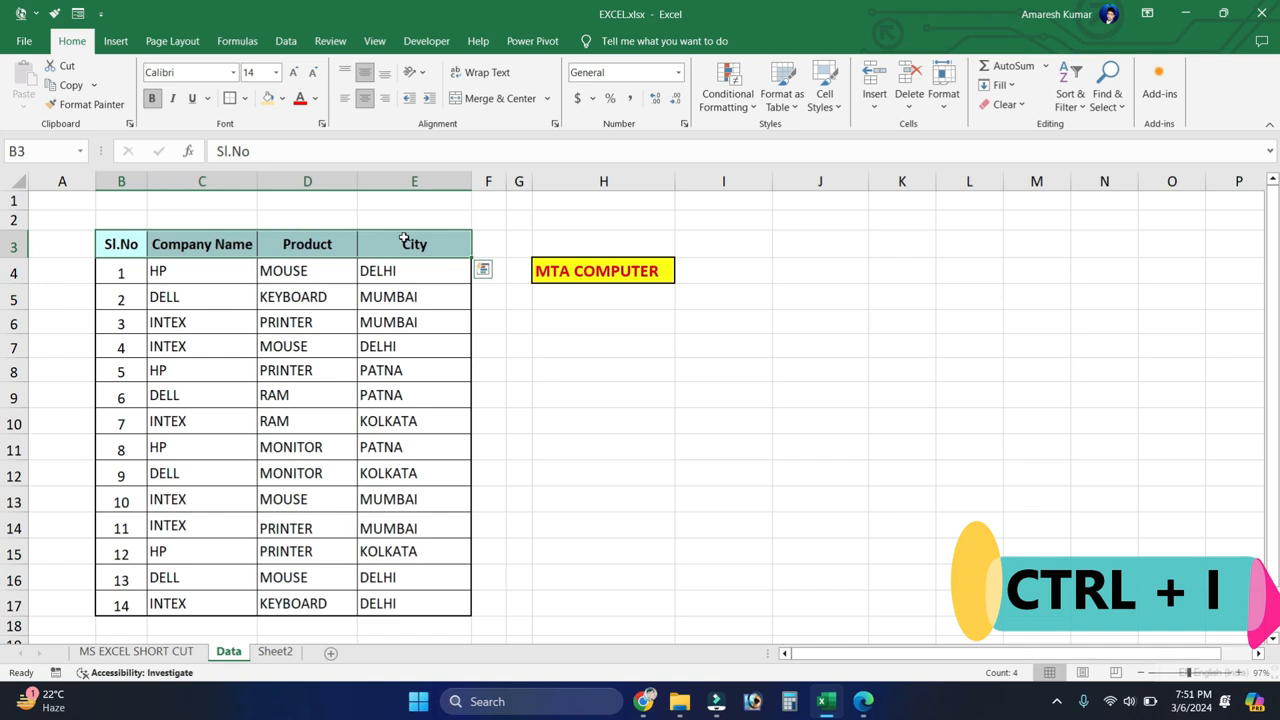
left_click(541, 364)
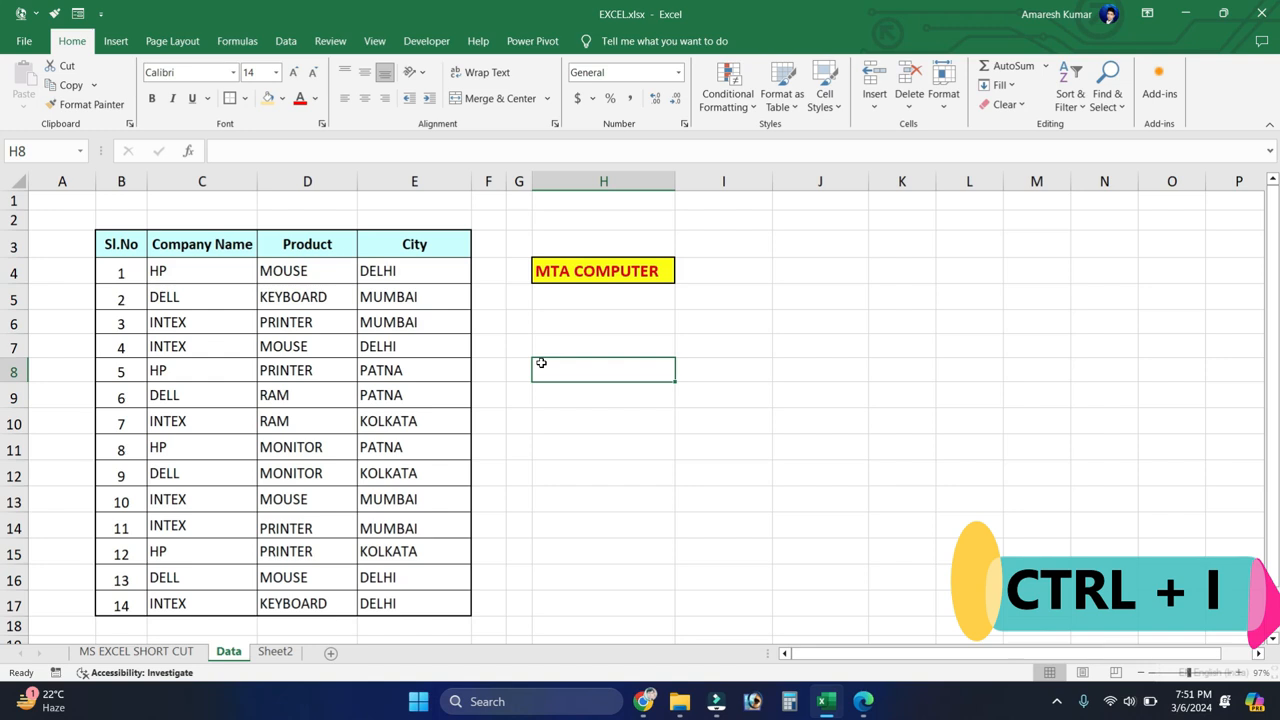
Step: Enter "good" in cell I8 and delete the entry again
left_click(701, 364)
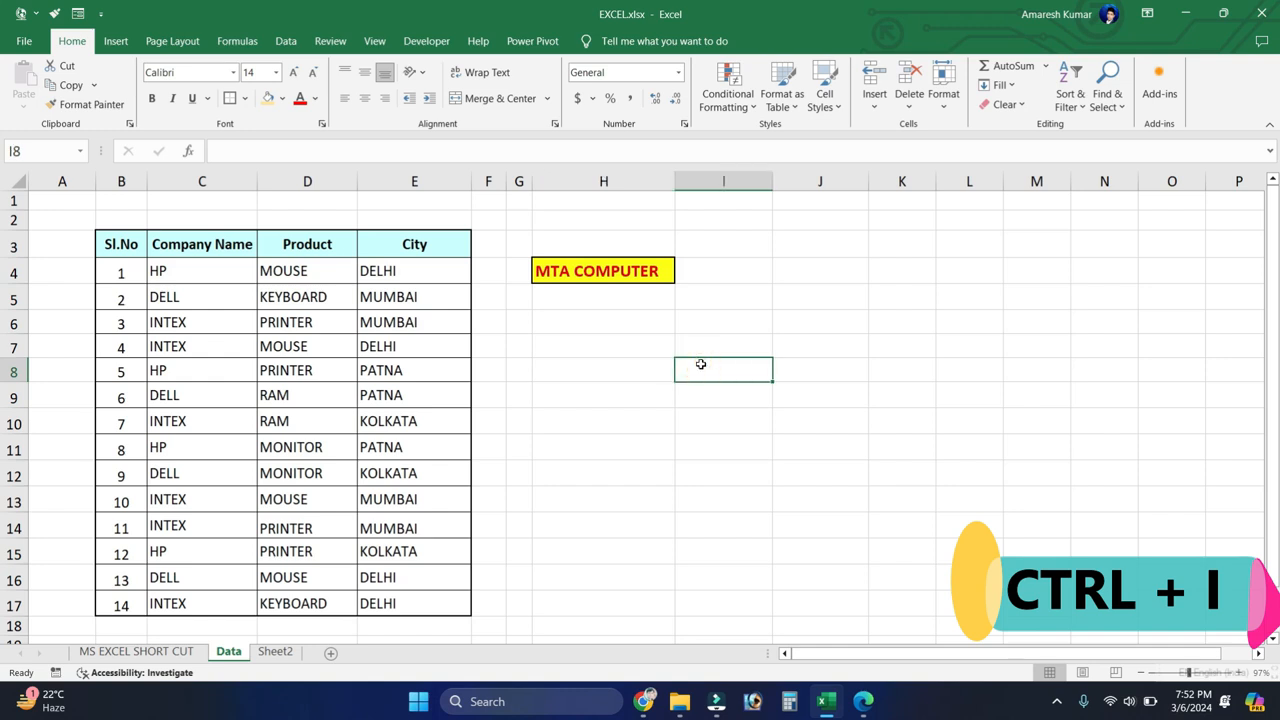
type("good")
key("ctrl+Return")
left_click(703, 367)
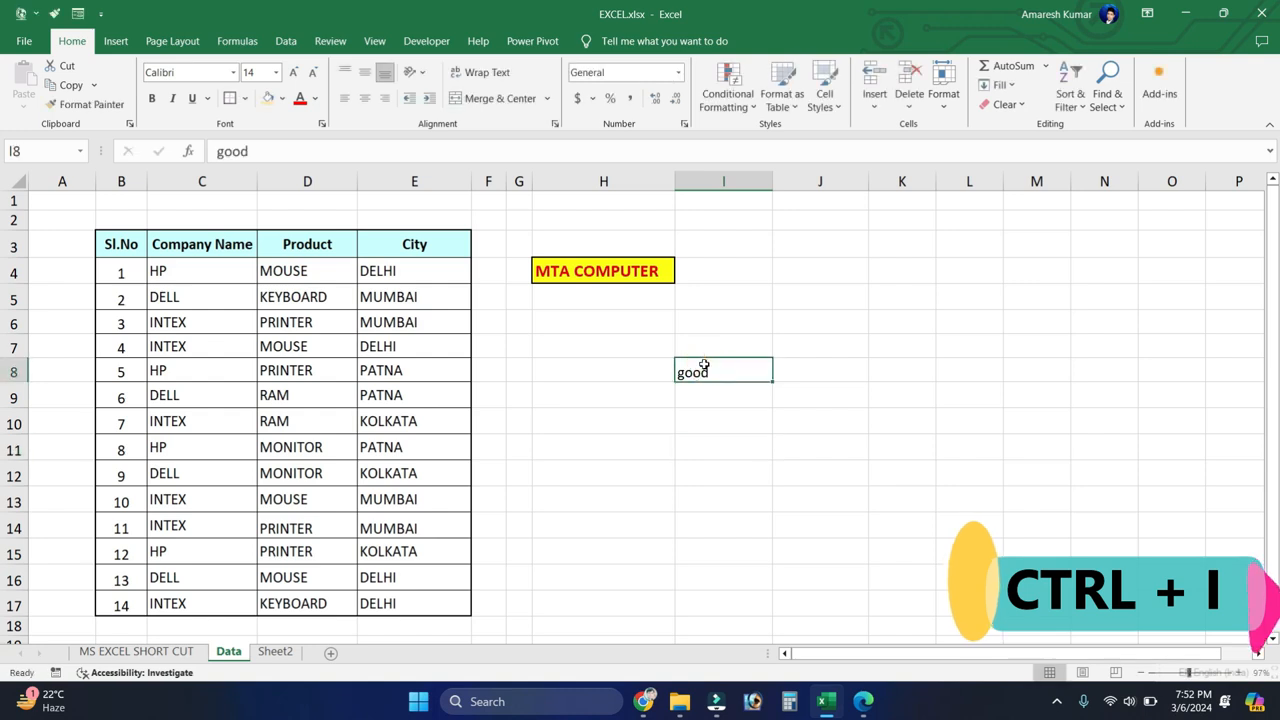
key("Delete")
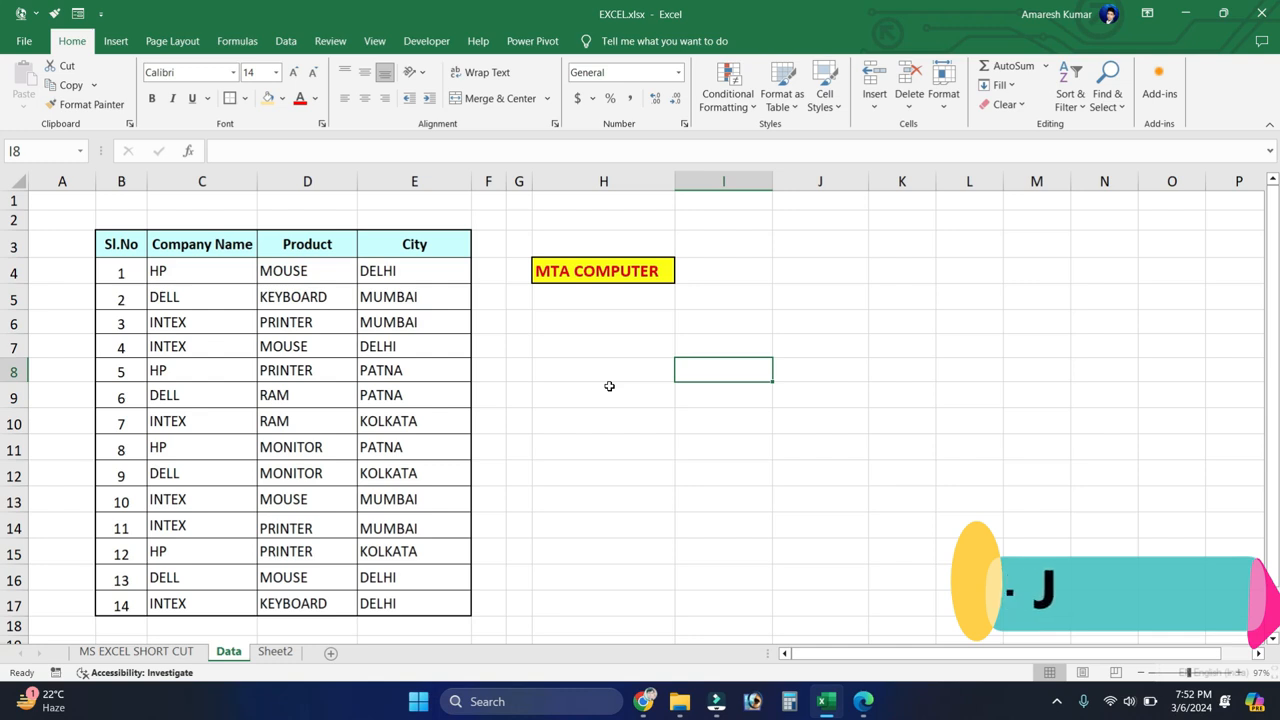
Step: Start a new Replace, clear the previous search and replacement texts, and set the search text to MOUSE
left_click(222, 412)
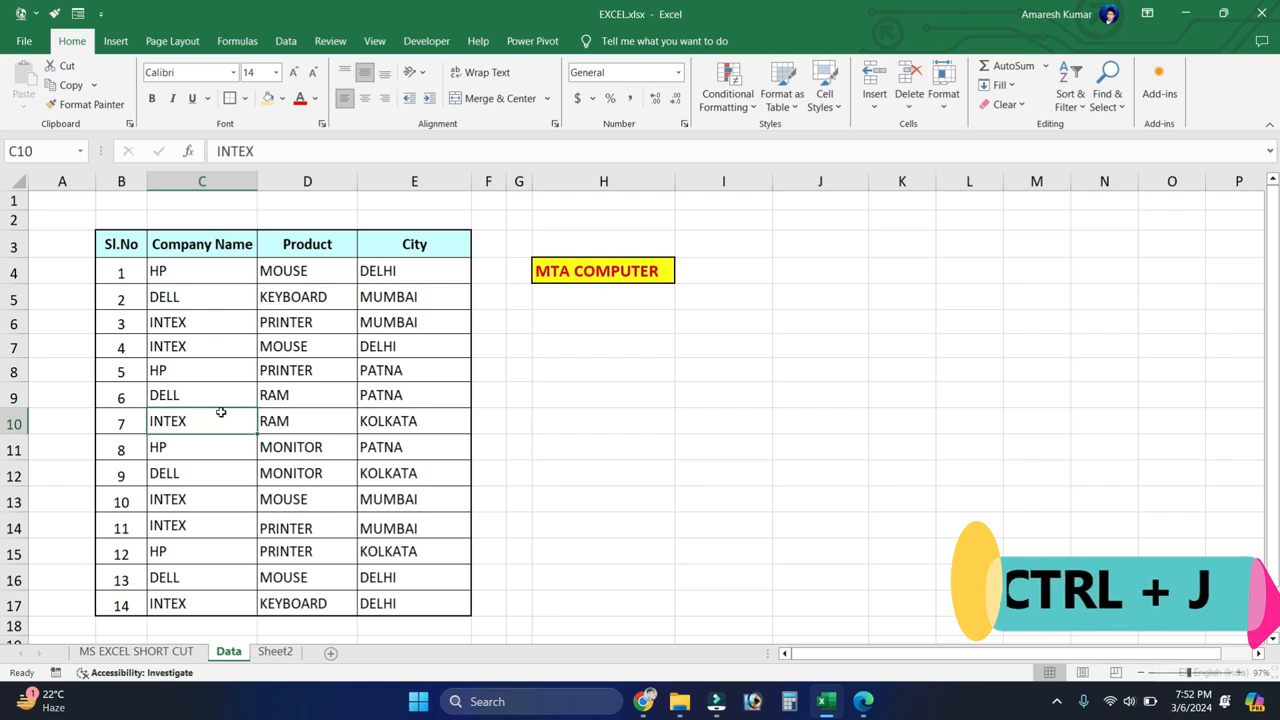
key("ctrl+h")
key("BackSpace")
left_click(700, 358)
key("BackSpace")
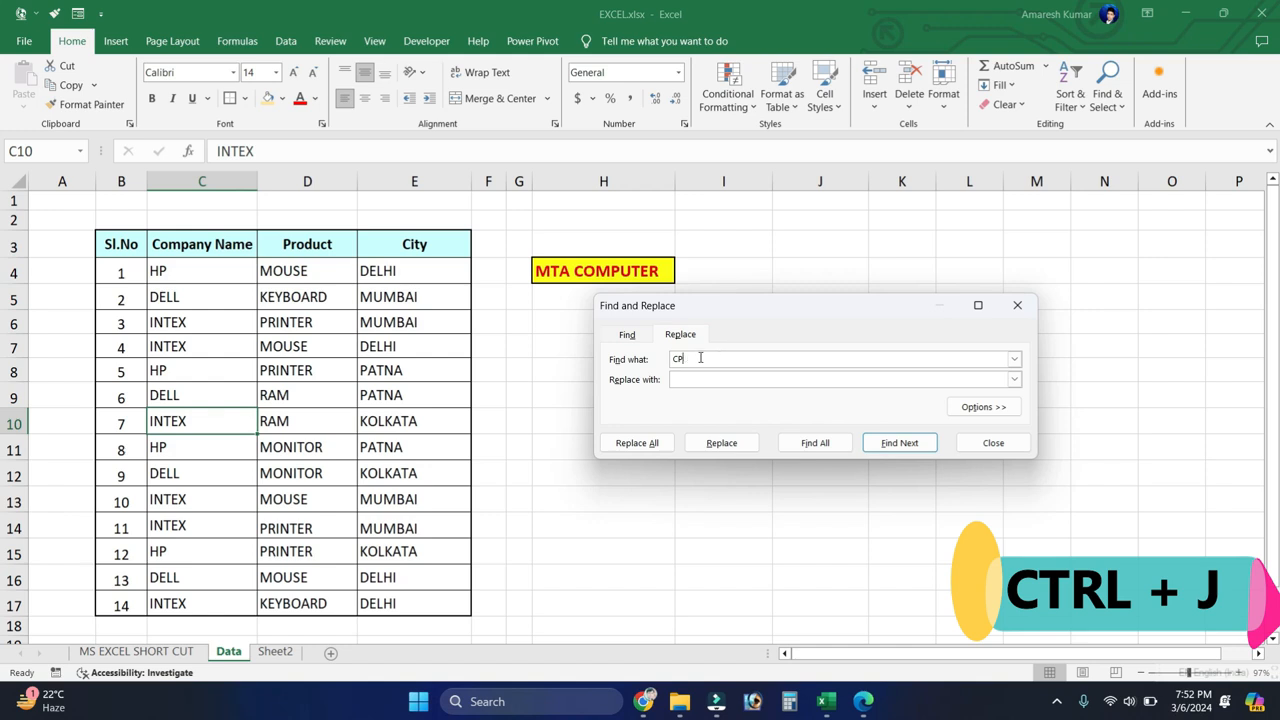
left_click_drag(690, 311, 671, 261)
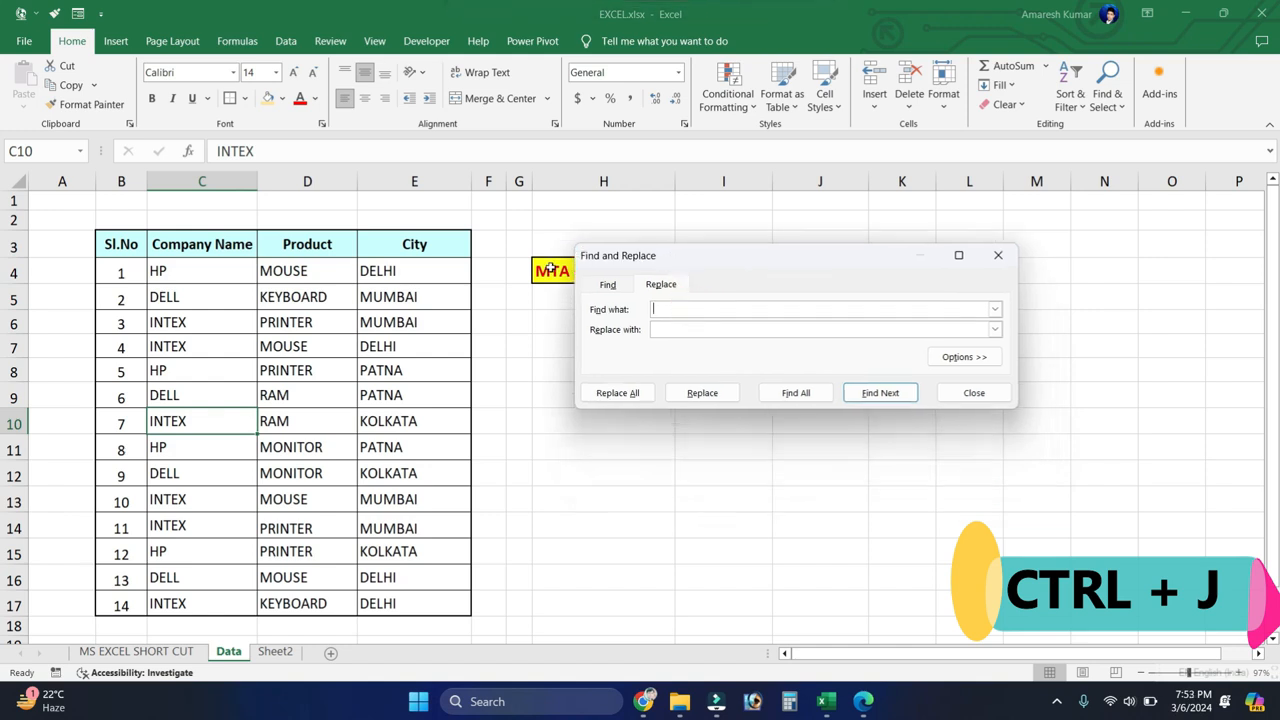
left_click(666, 310)
type("MOUSE")
Step: Set the replacement text to MTA COMPUTER and replace all MOUSE entries at once
left_click(666, 331)
type("MTA COMPUTER")
left_click(612, 395)
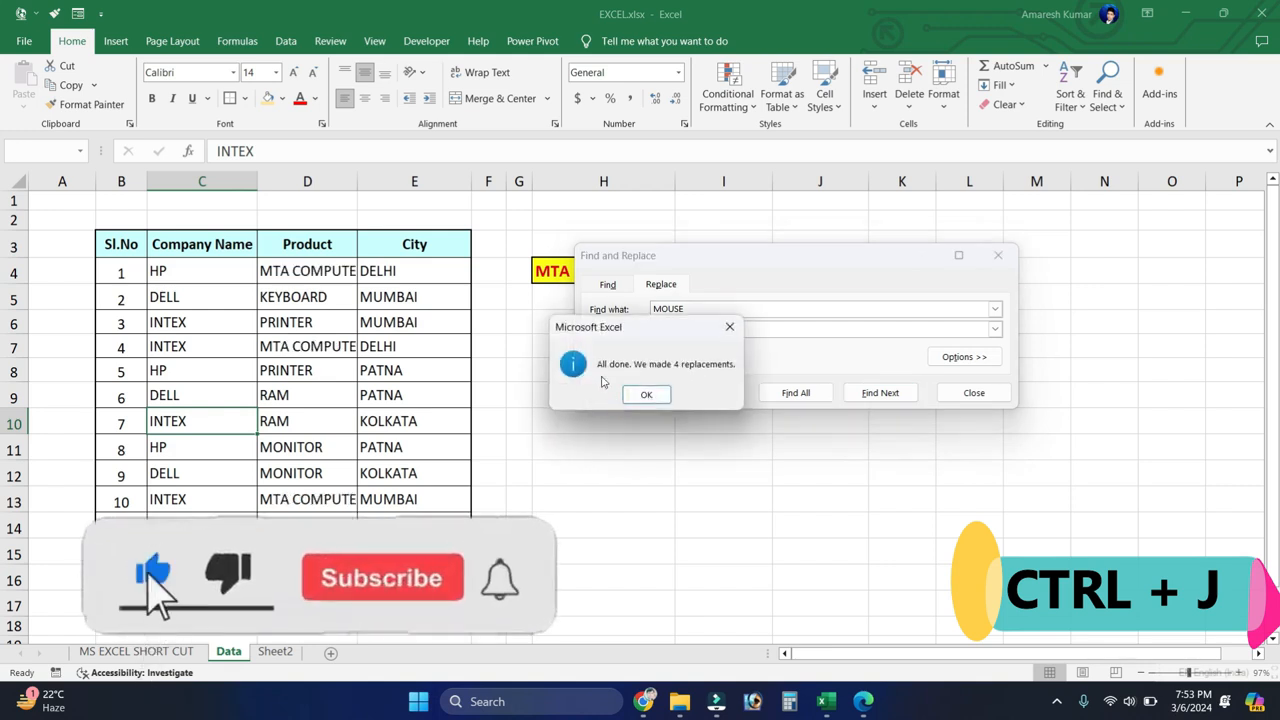
key("Return")
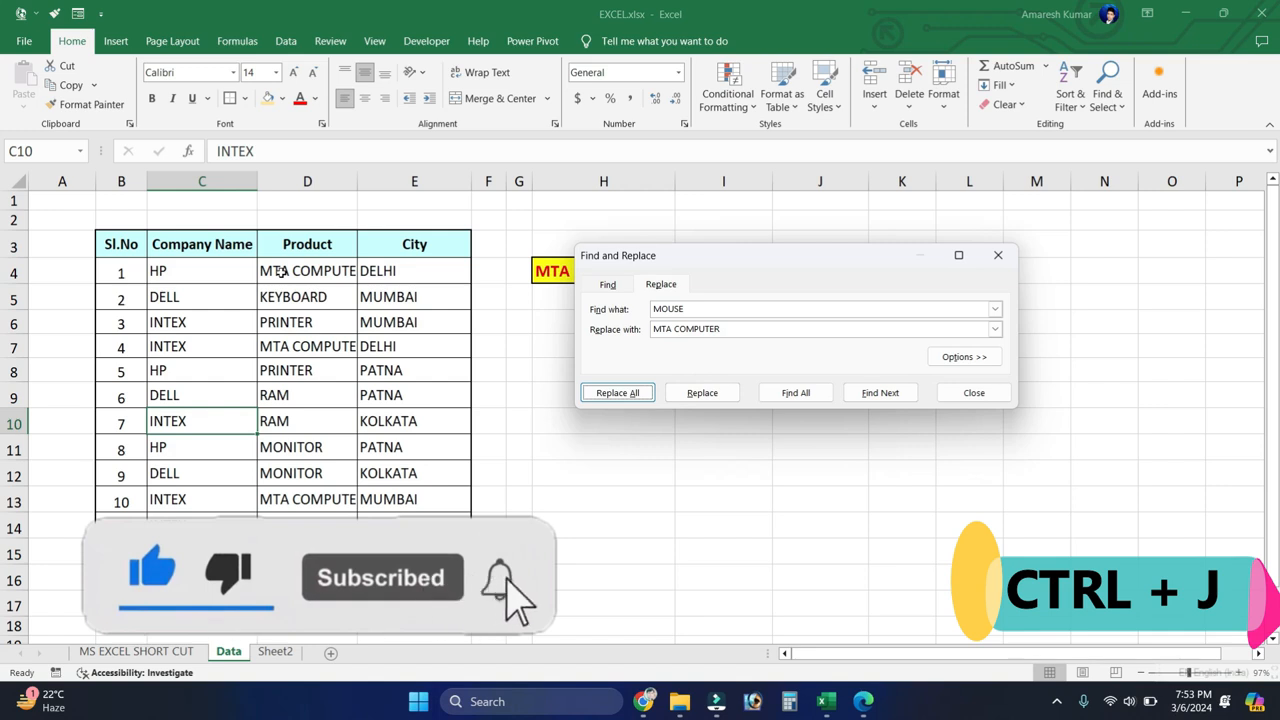
Step: Check the replaced Product entries in D4, D13 and D16, and close the Replace dialog
left_click(281, 271)
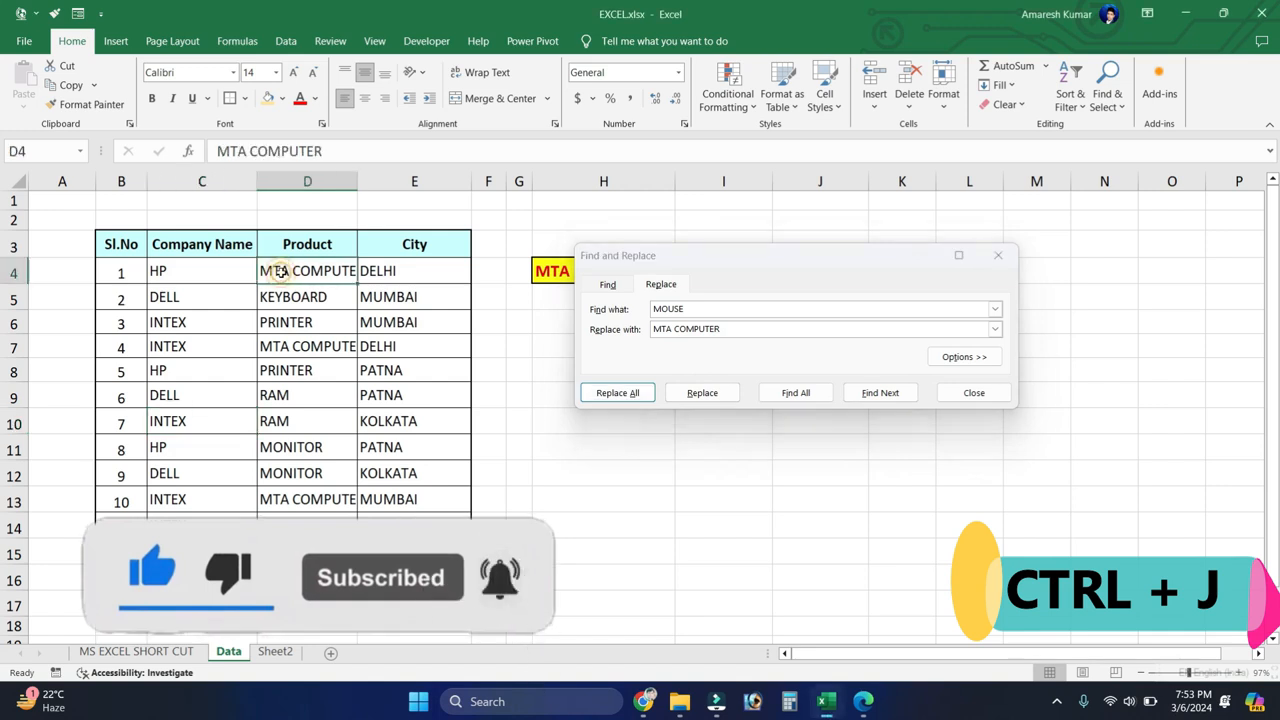
left_click(305, 495)
left_click(290, 580)
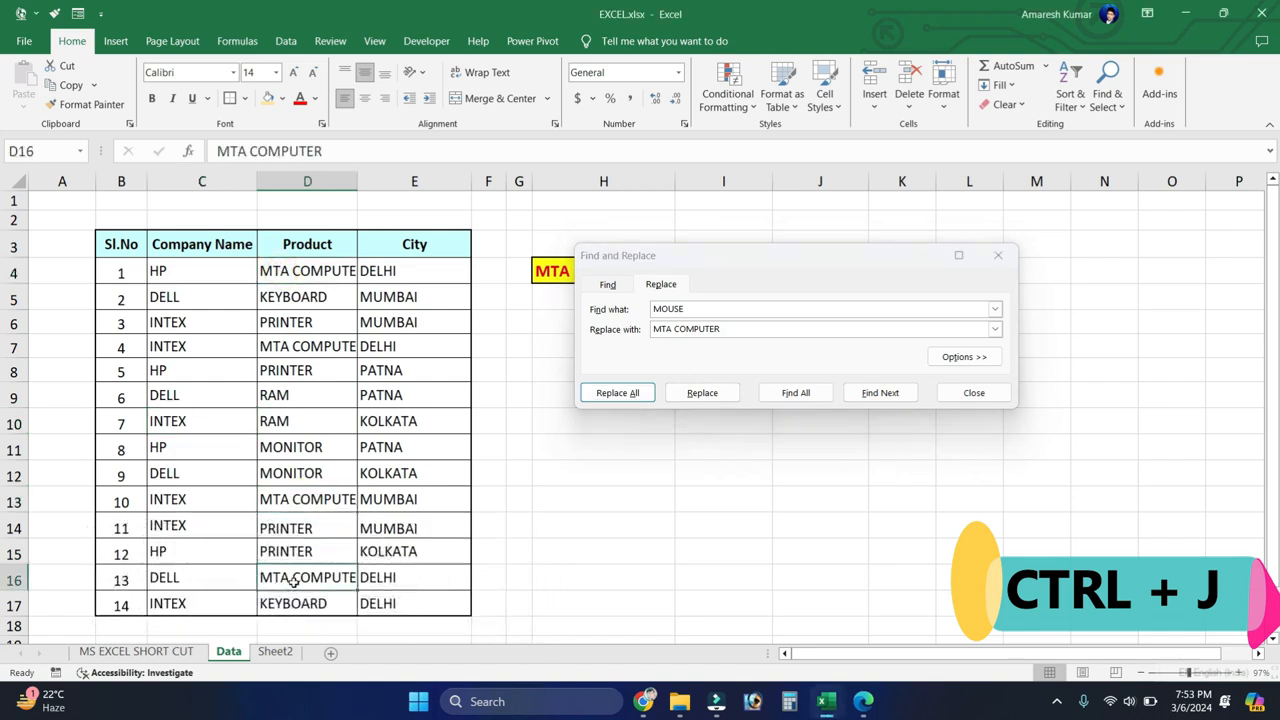
left_click(987, 253)
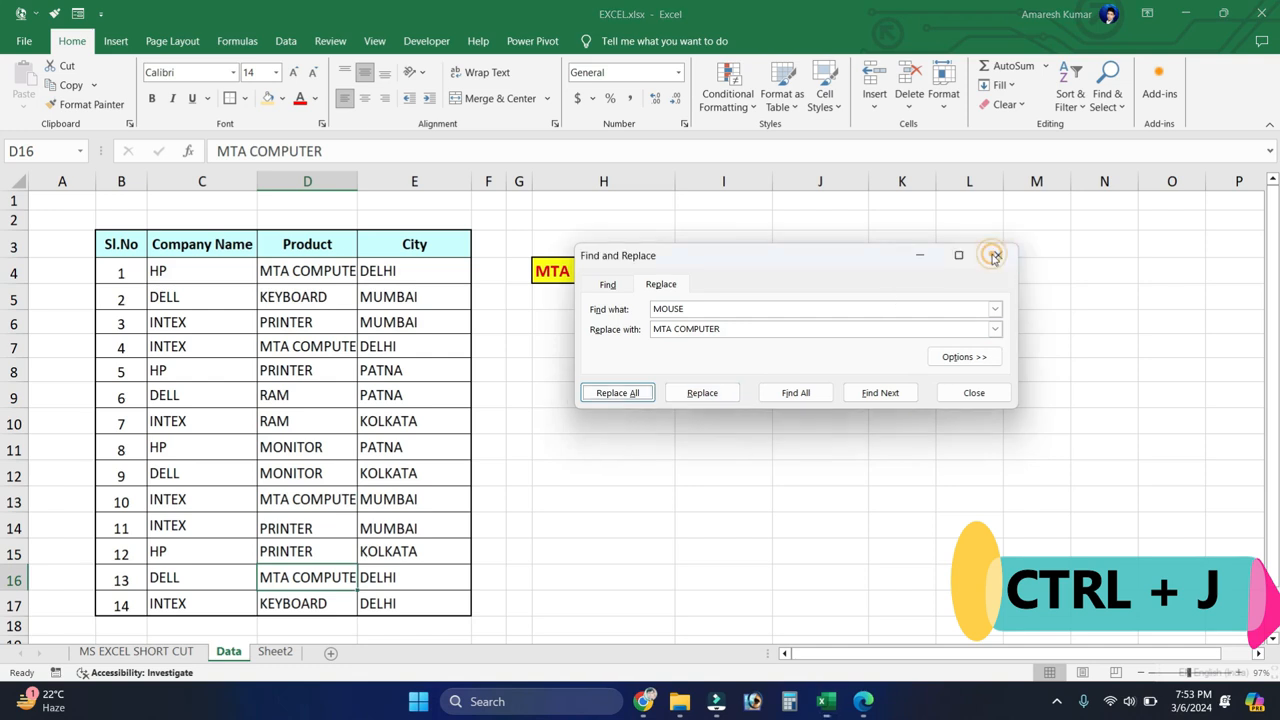
left_click(750, 352)
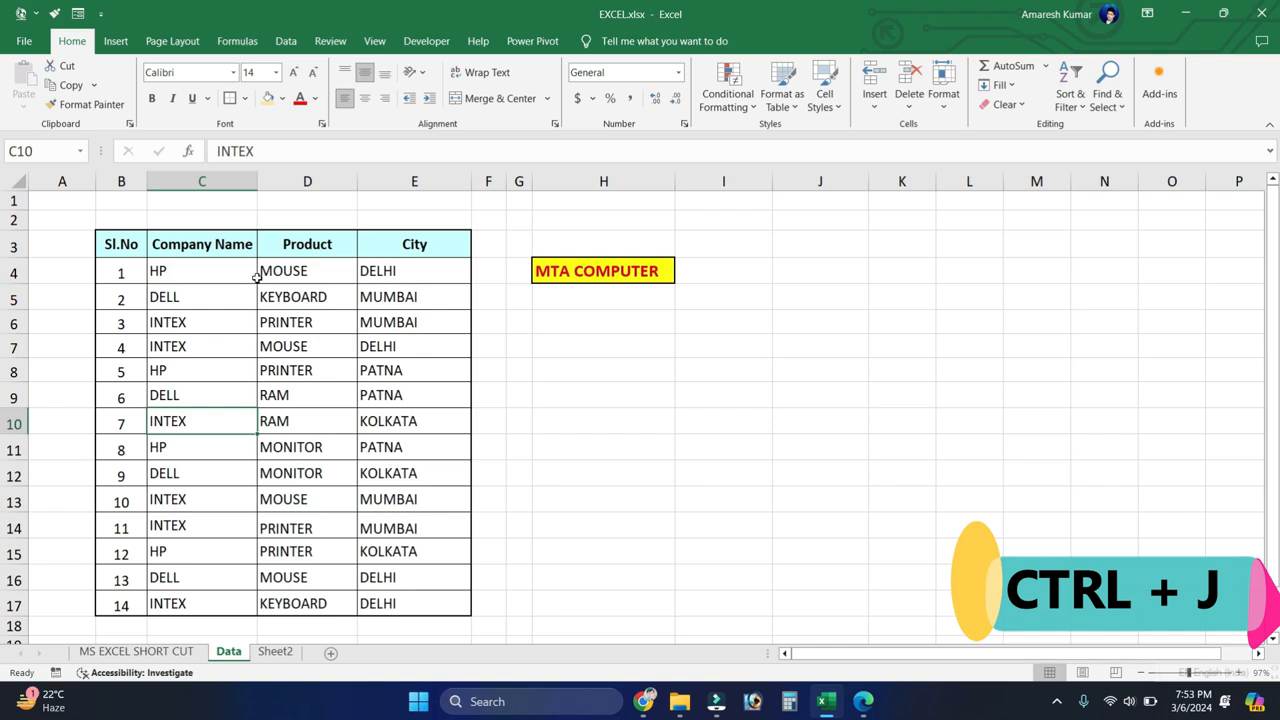
Step: Replace all MOUSE entries with MTA and COMPUTER separated by a line break, and close the Replace dialog
key("ctrl+h")
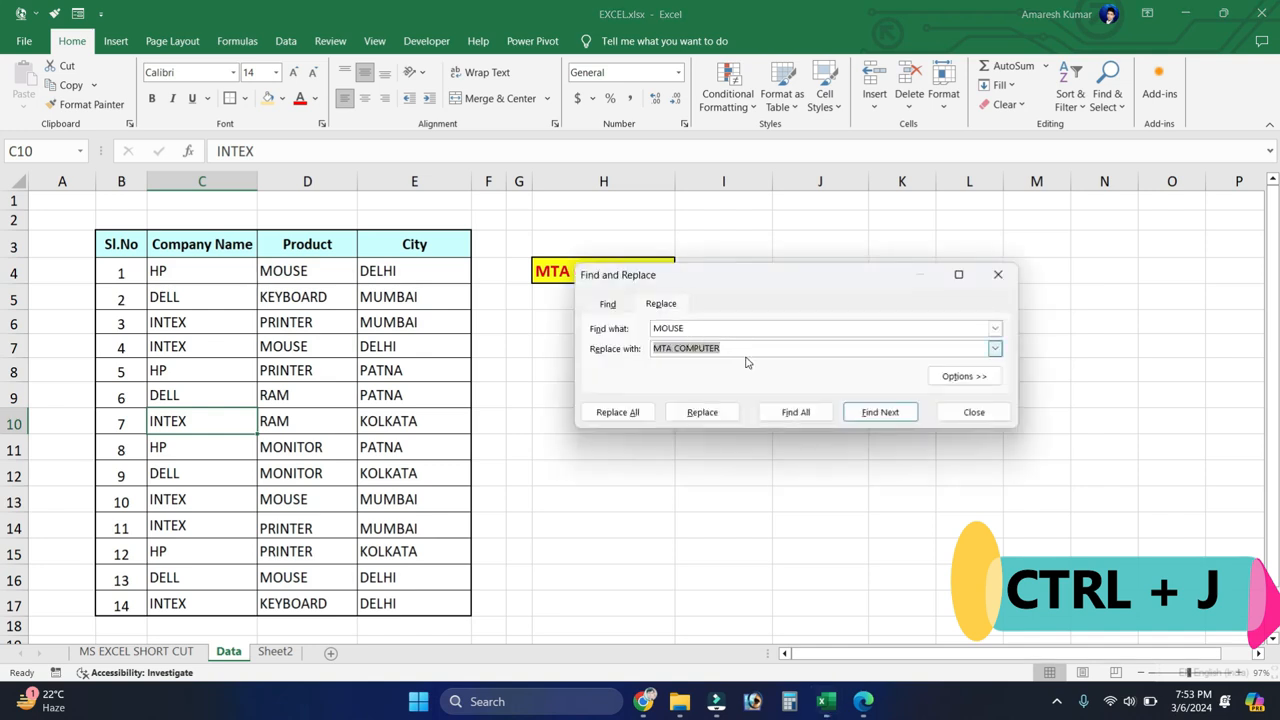
key("BackSpace")
left_click(659, 351)
type("M")
type("COMPUTER")
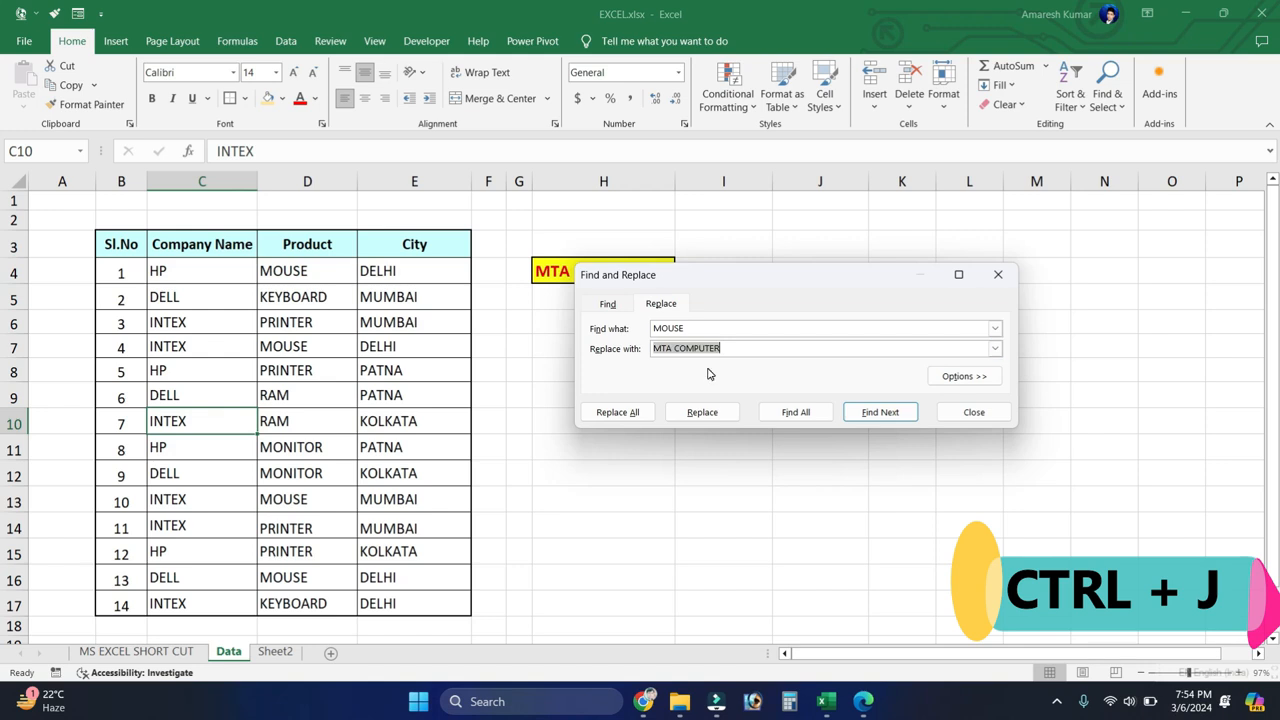
left_click(628, 412)
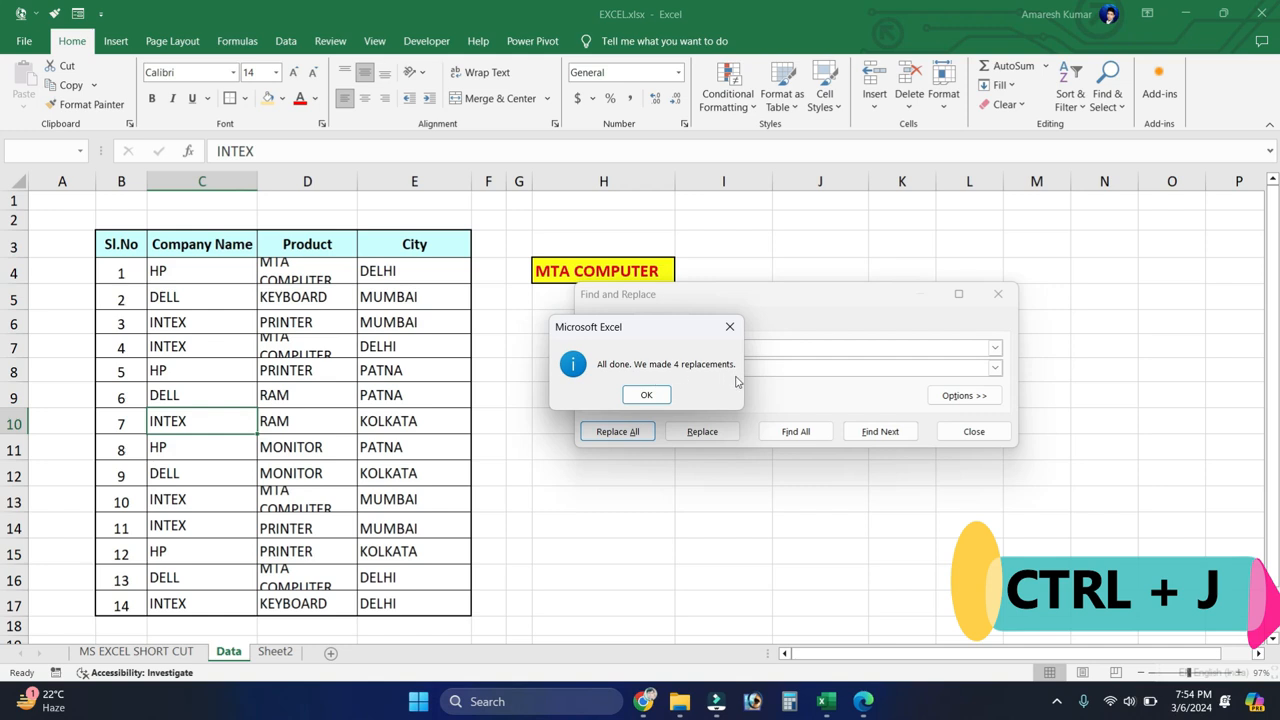
left_click(633, 393)
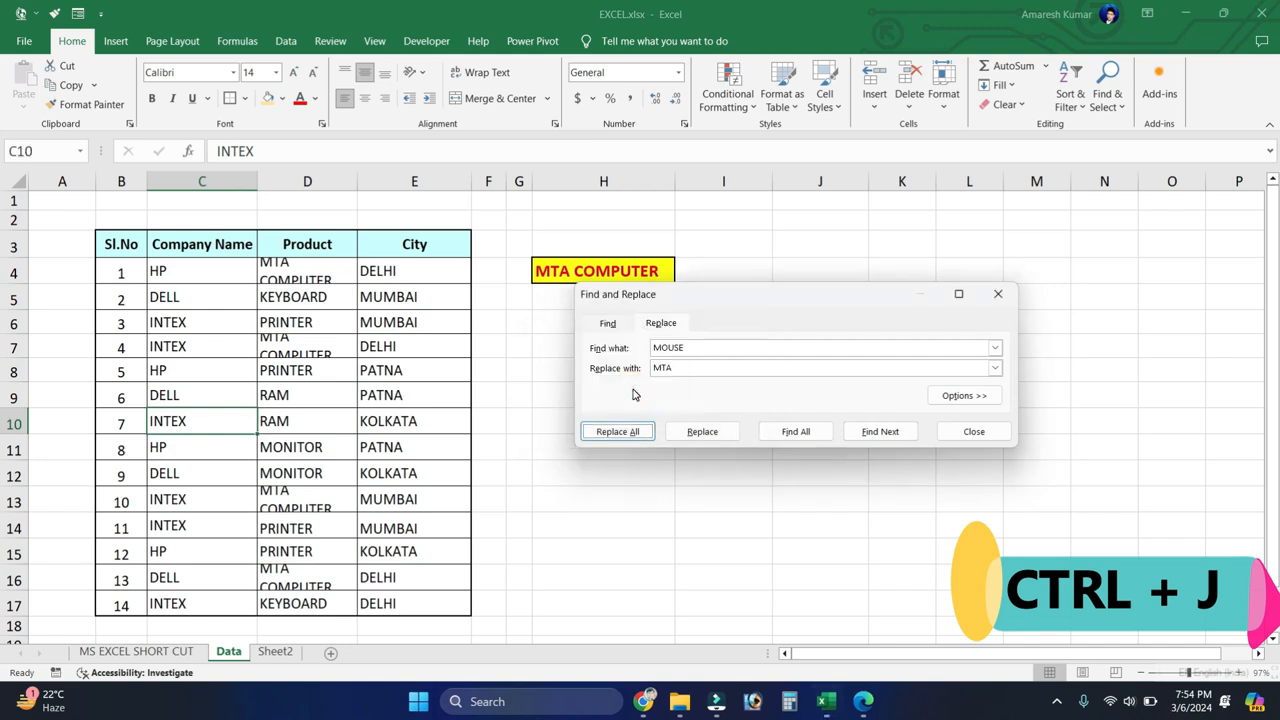
left_click(1001, 295)
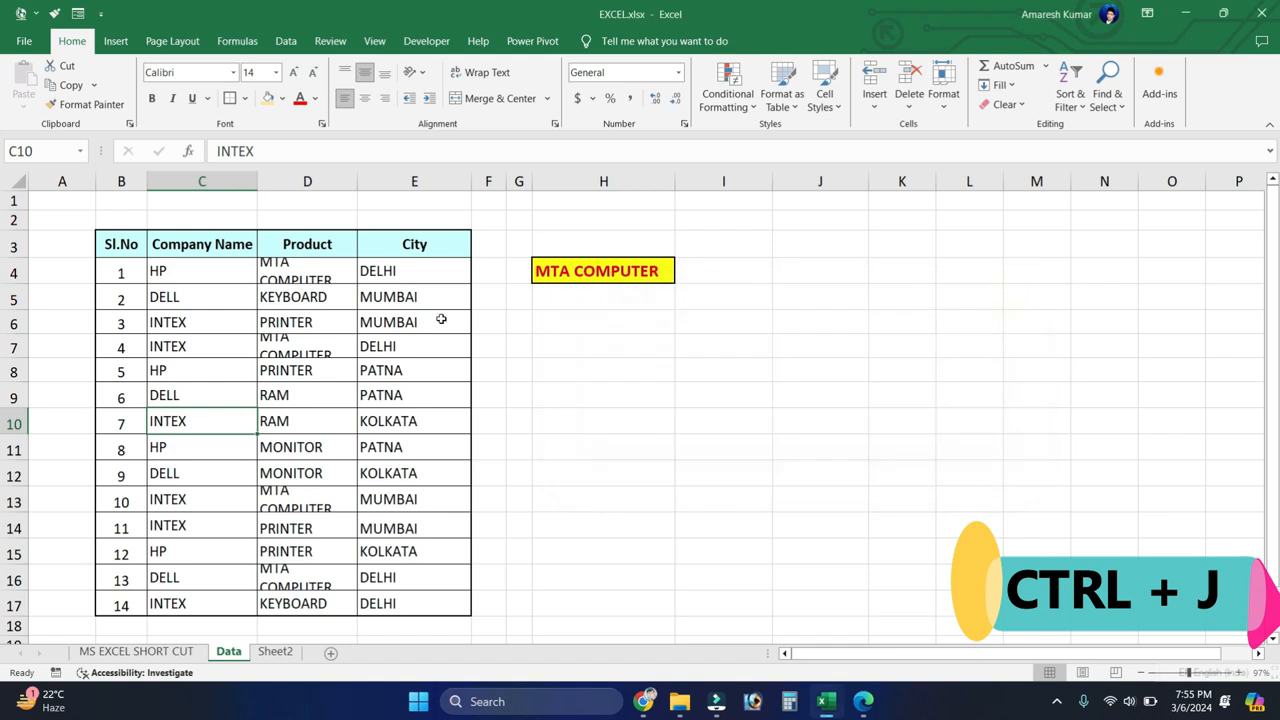
Step: Increase the heights of rows 4 and 7 so both lines of the Product entries fit
left_click(303, 270)
left_click_drag(20, 284, 19, 330)
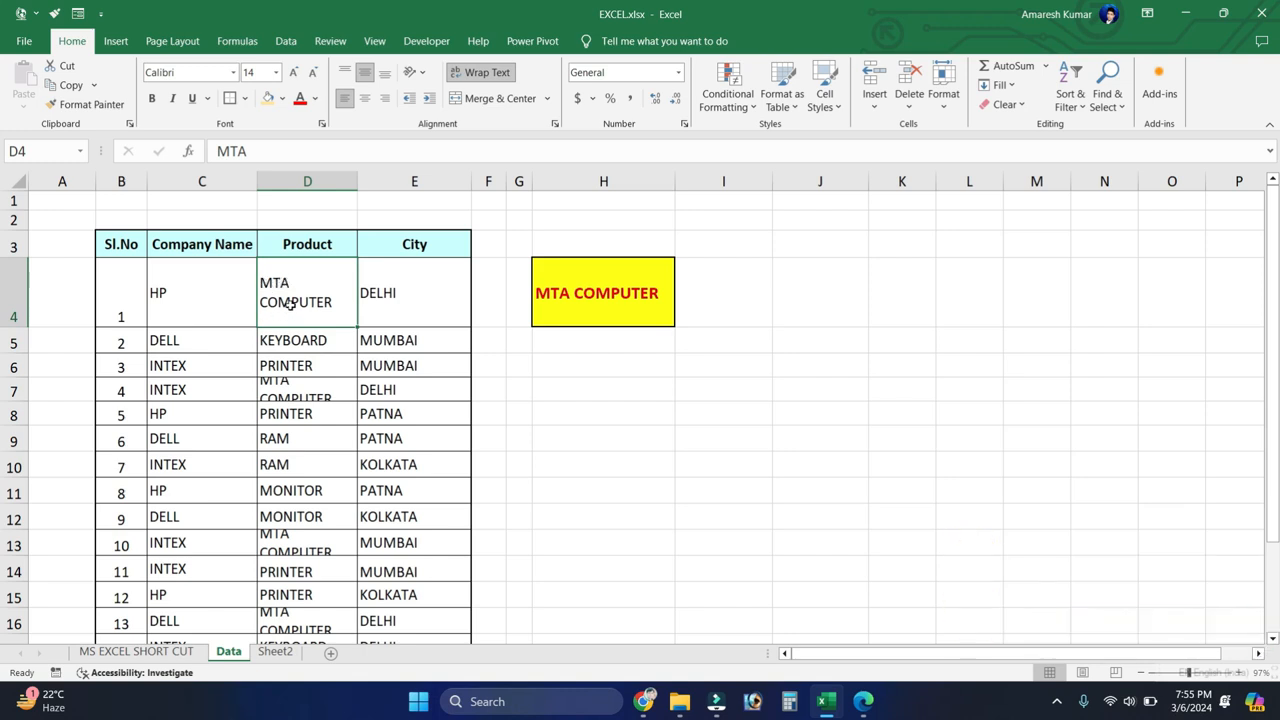
left_click_drag(13, 400, 13, 450)
left_click(297, 405)
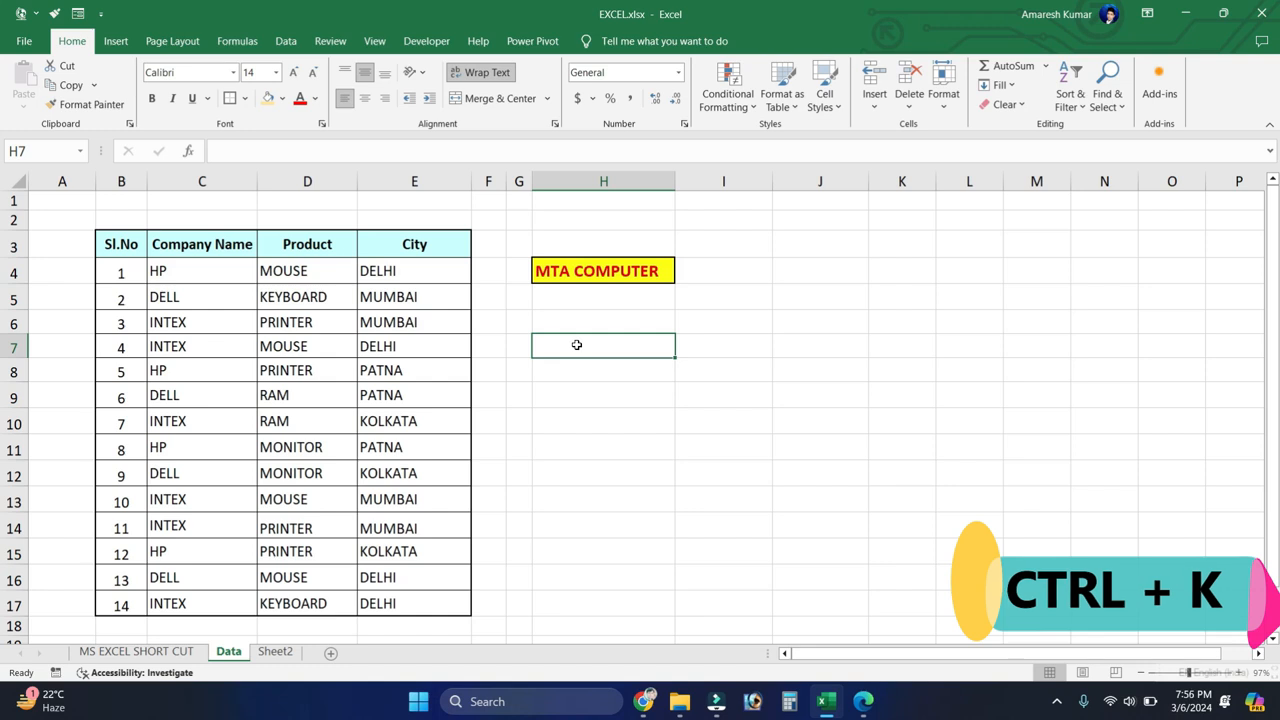
Step: Start inserting a hyperlink on cell H4 with MS Excel Short Cut Keys.pdf as the link target
left_click(603, 272)
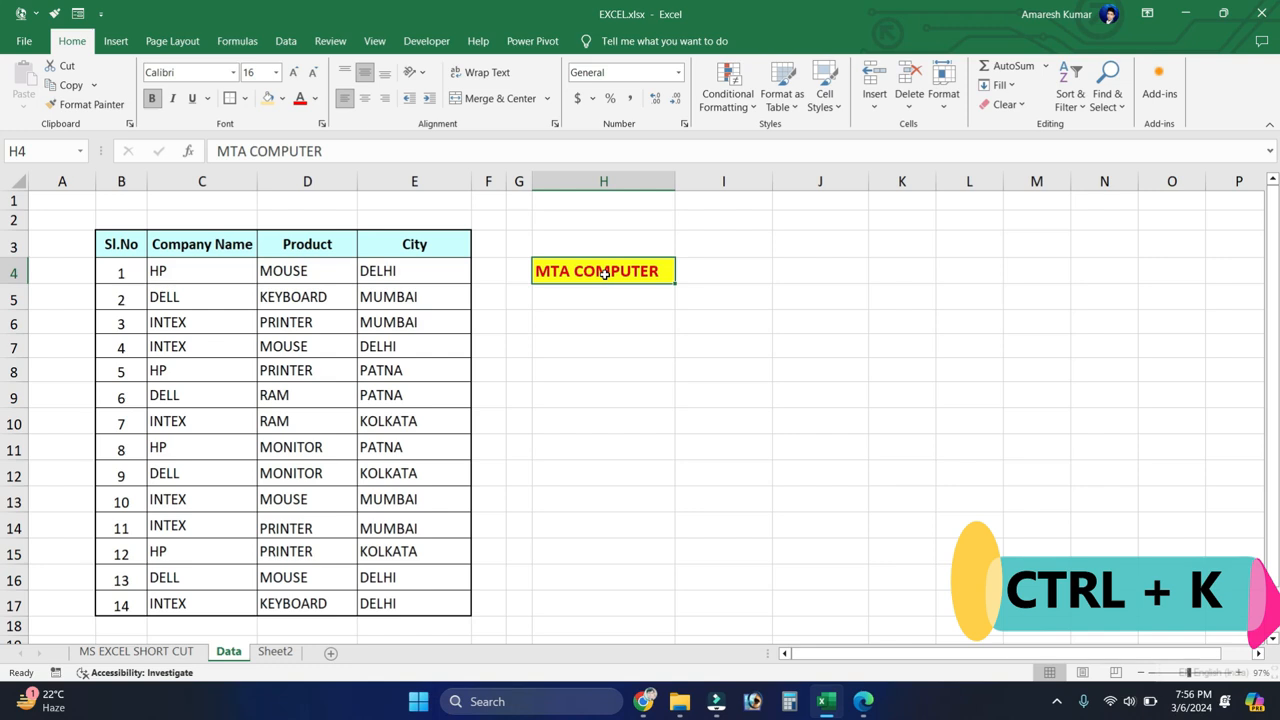
key("ctrl+k")
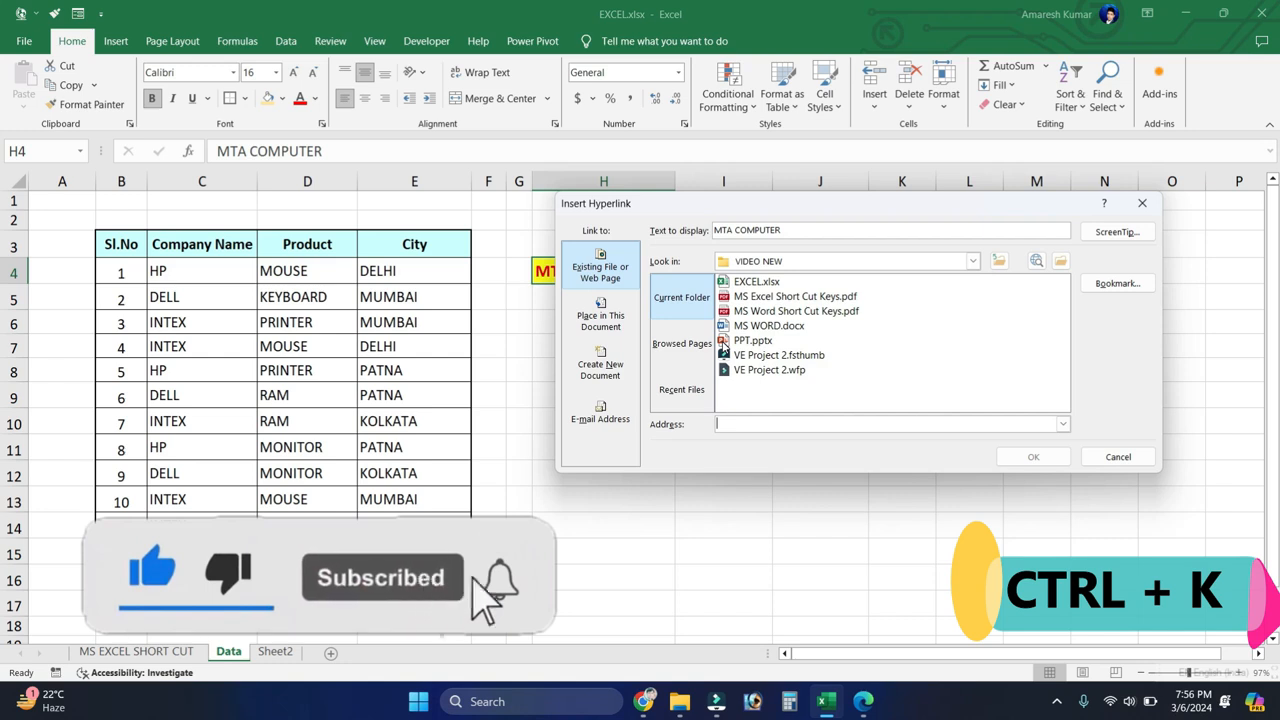
left_click(779, 300)
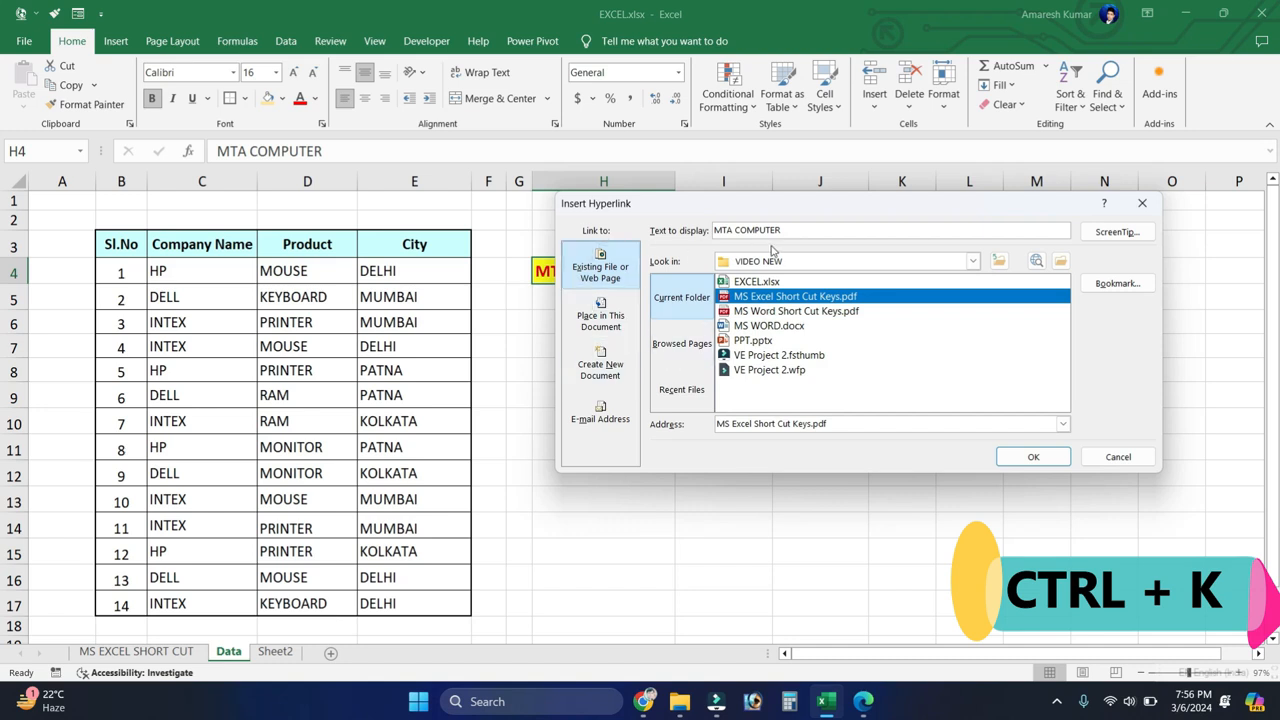
Step: Examine the other hyperlink target options: places in this document, recent files and browsing the computer's folders for a file
left_click(590, 318)
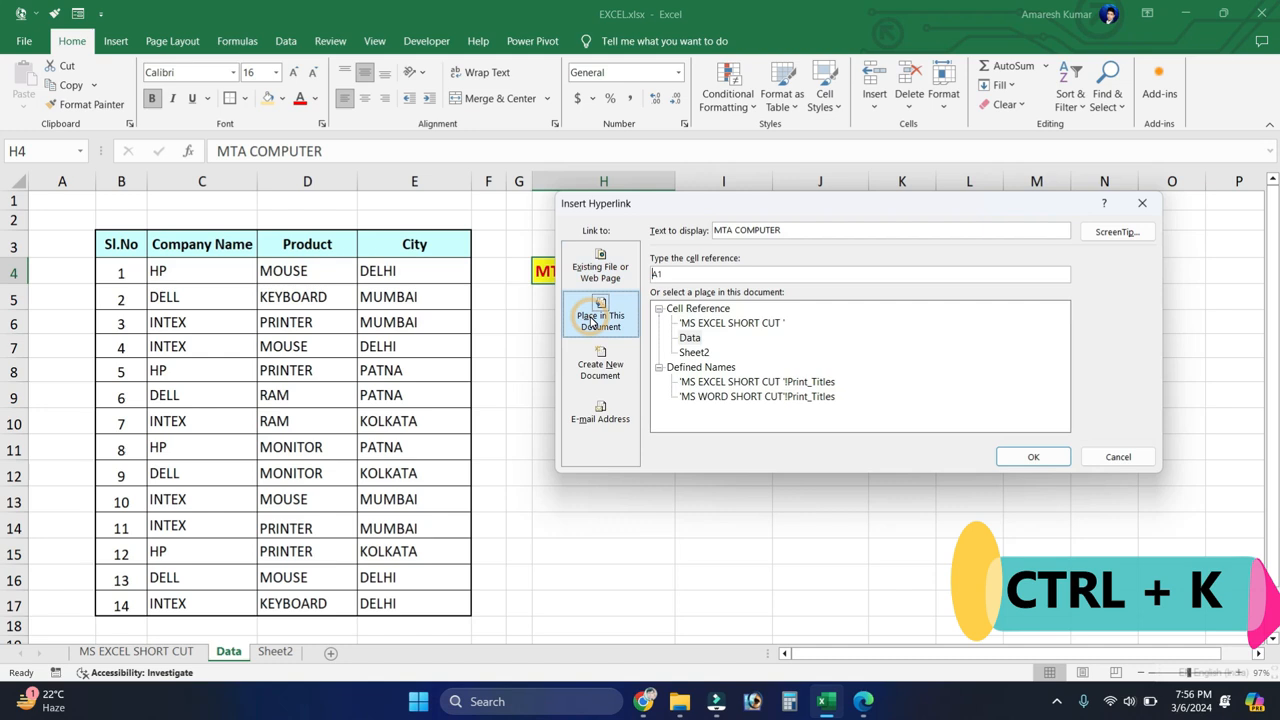
left_click(603, 272)
left_click(670, 388)
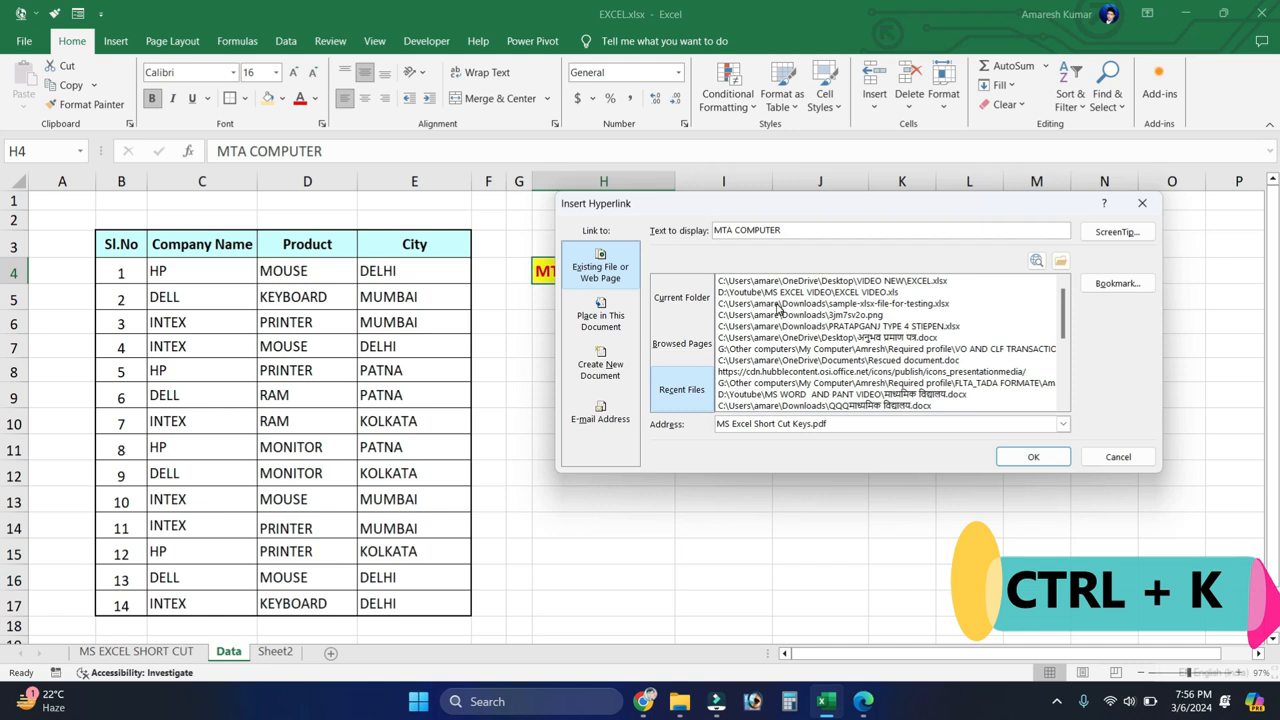
left_click(1061, 260)
scroll(615, 430, "up", 2)
left_click(616, 431)
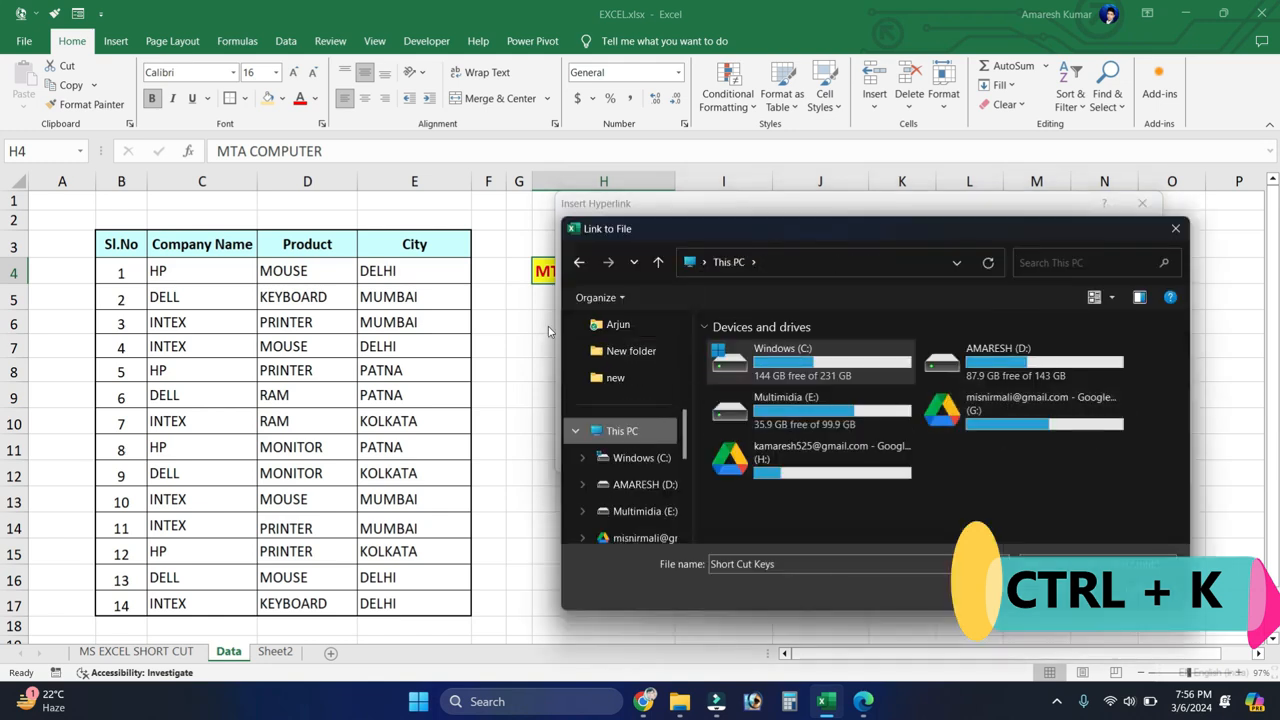
scroll(636, 380, "up", 3)
left_click(625, 410)
scroll(900, 395, "down", 1)
double_click(900, 395)
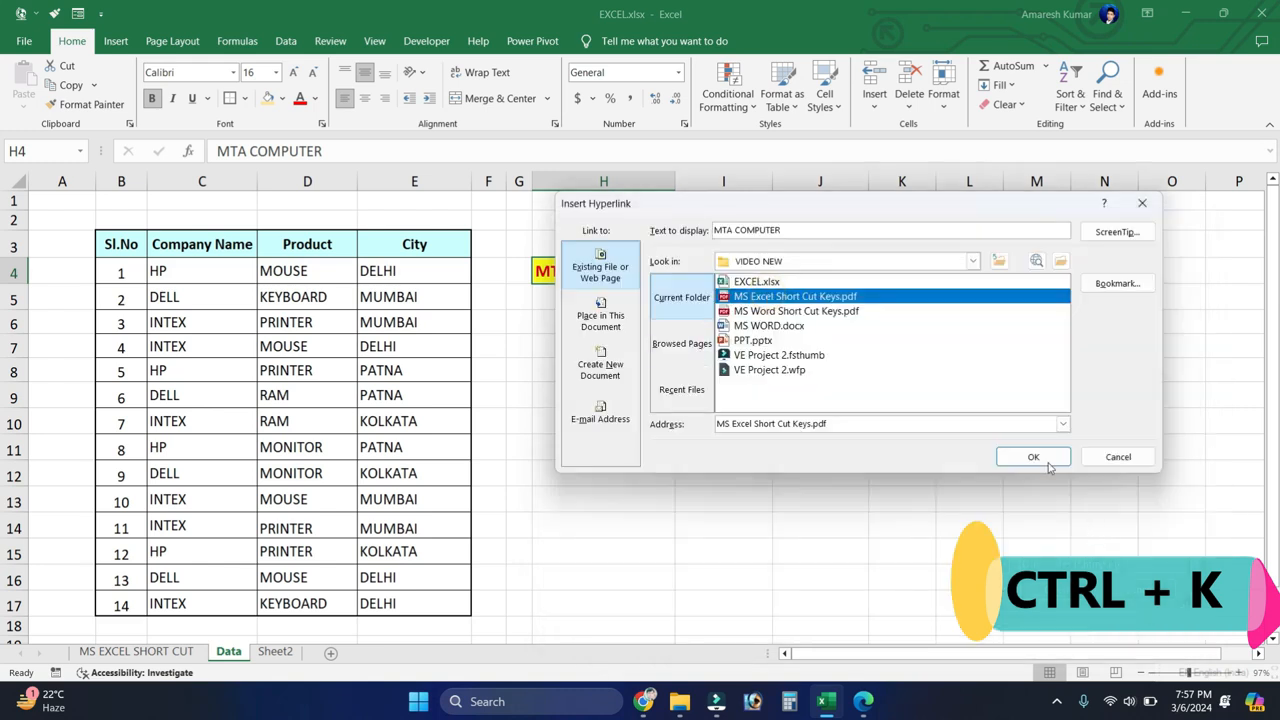
Step: Apply the PDF hyperlink to H4, follow it, and allow the linked file to open
left_click(1034, 452)
left_click(589, 341)
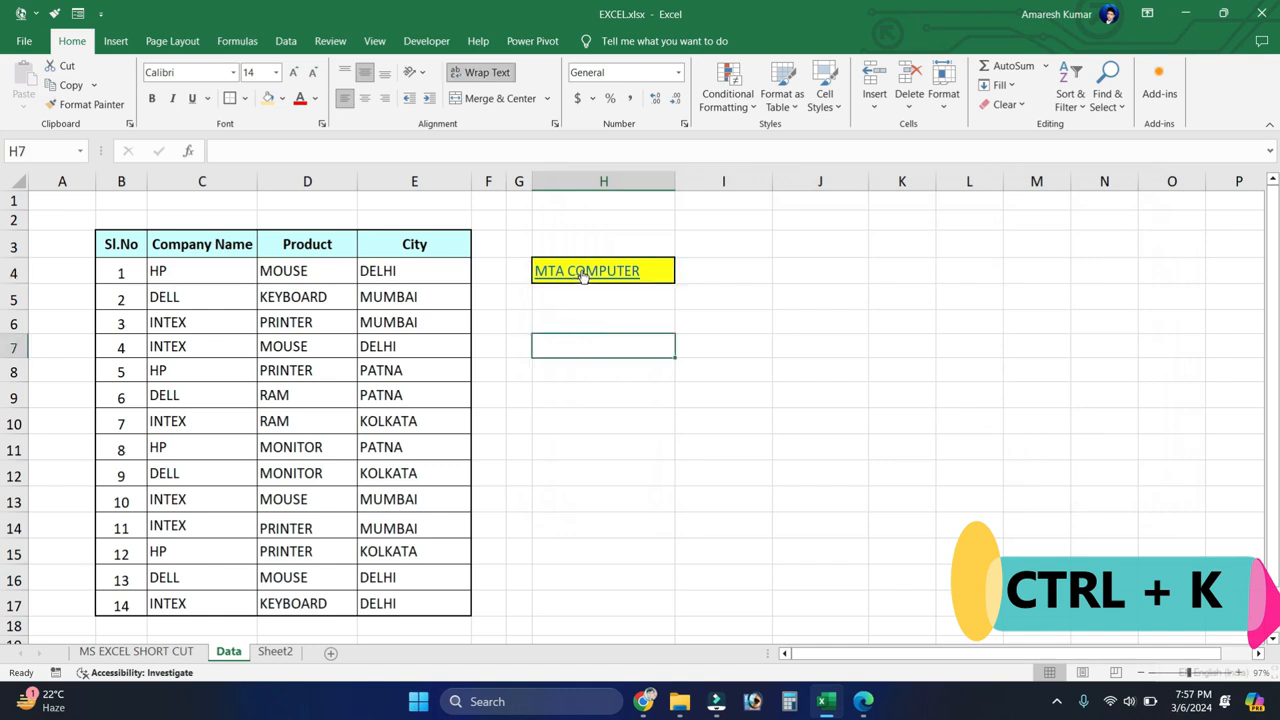
mouse_move(576, 276)
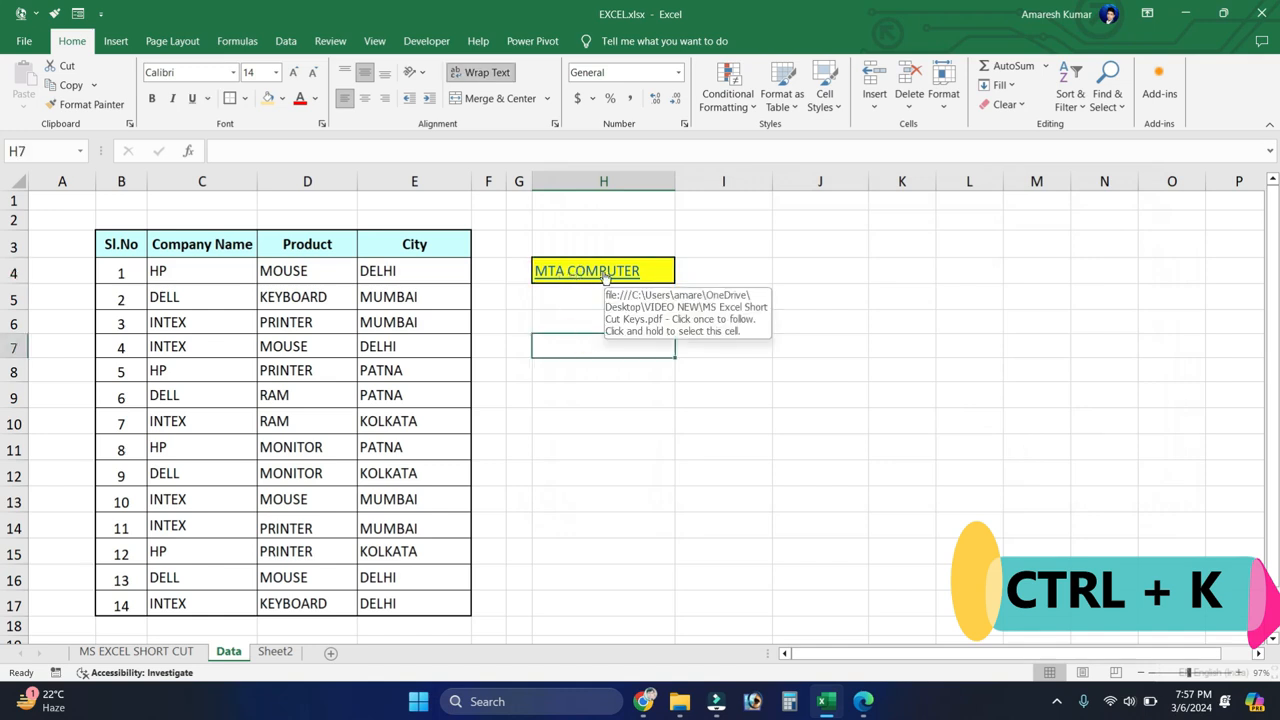
left_click(604, 276)
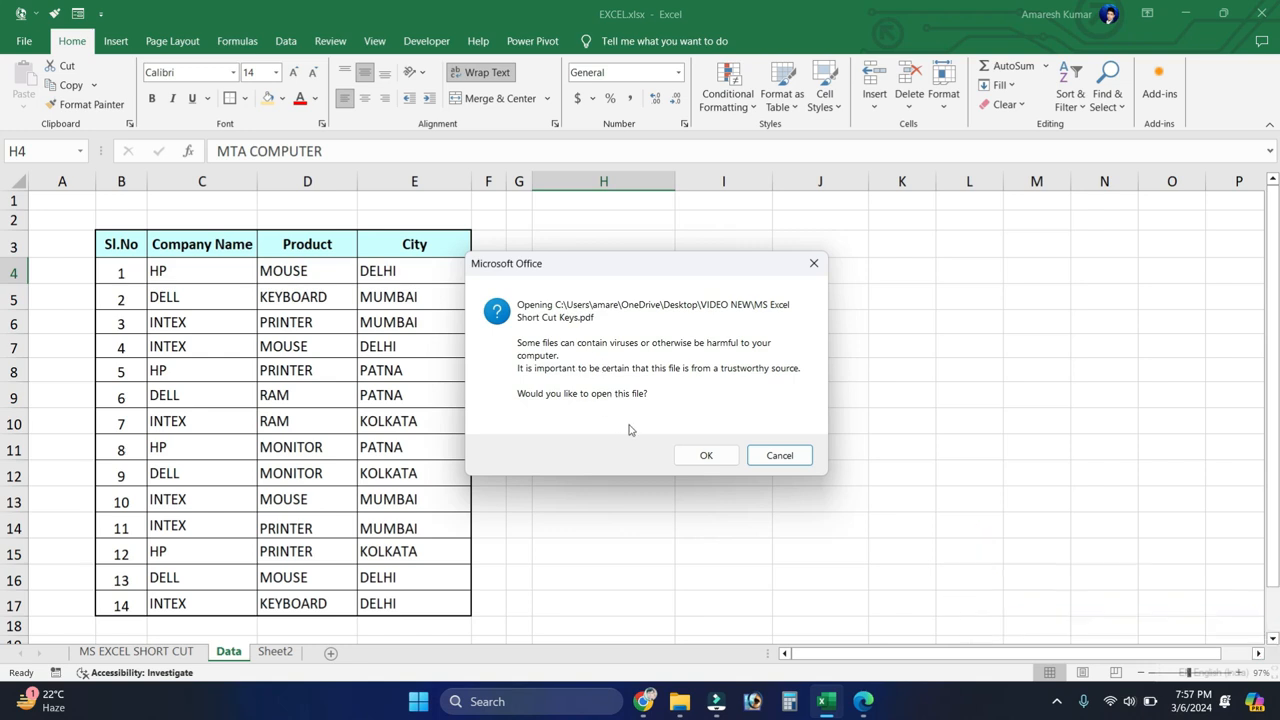
left_click(700, 455)
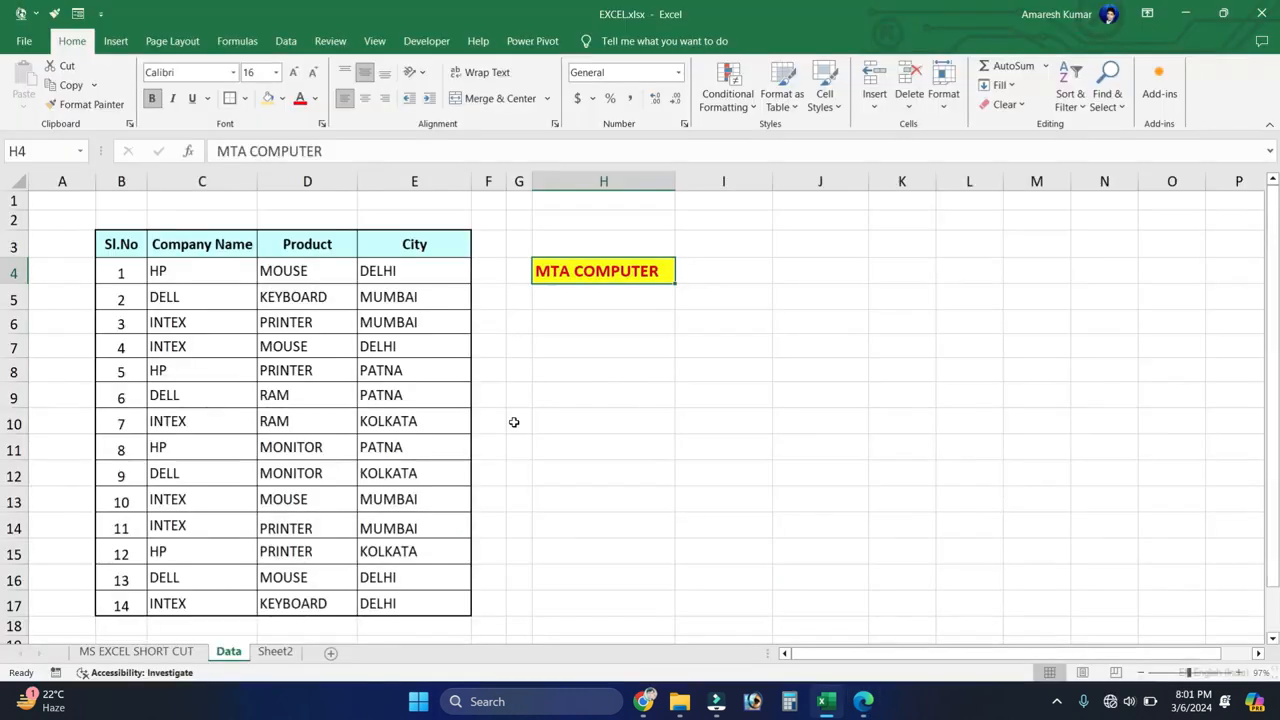
Step: Convert the data range B3:E17 into a table with headers and undo the conversion
left_click(266, 393)
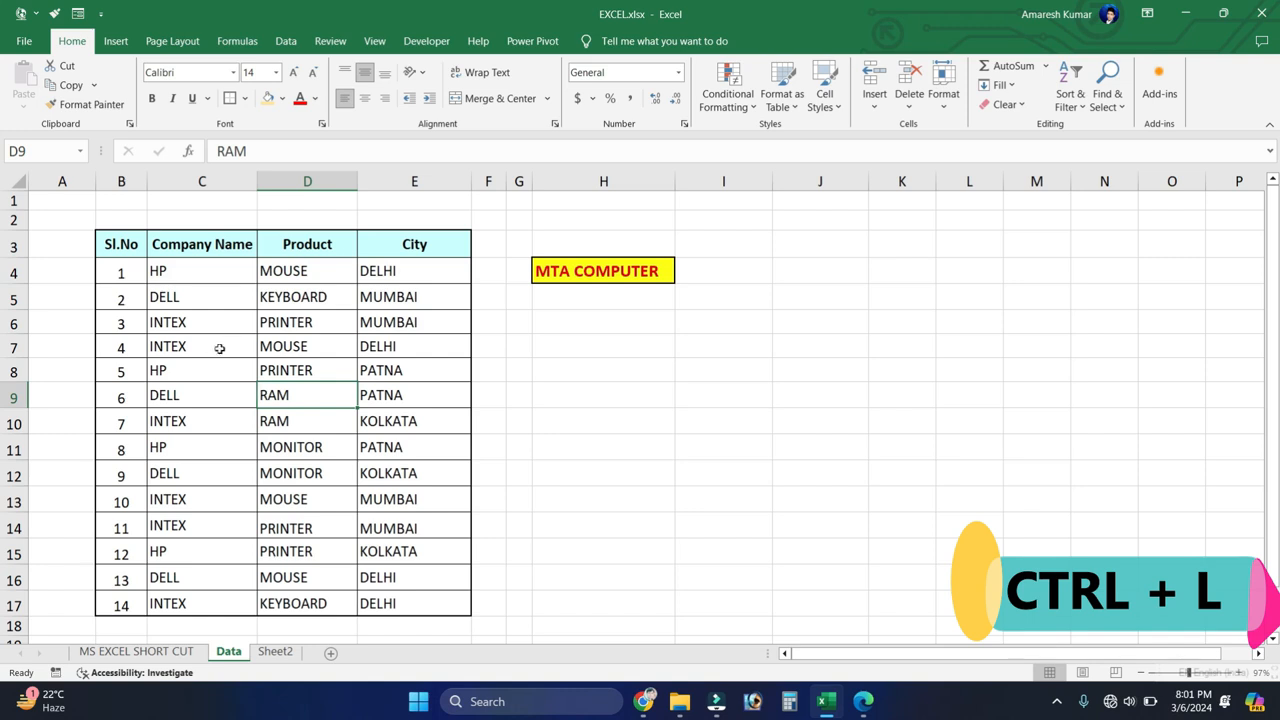
left_click_drag(130, 246, 400, 600)
left_click(285, 450)
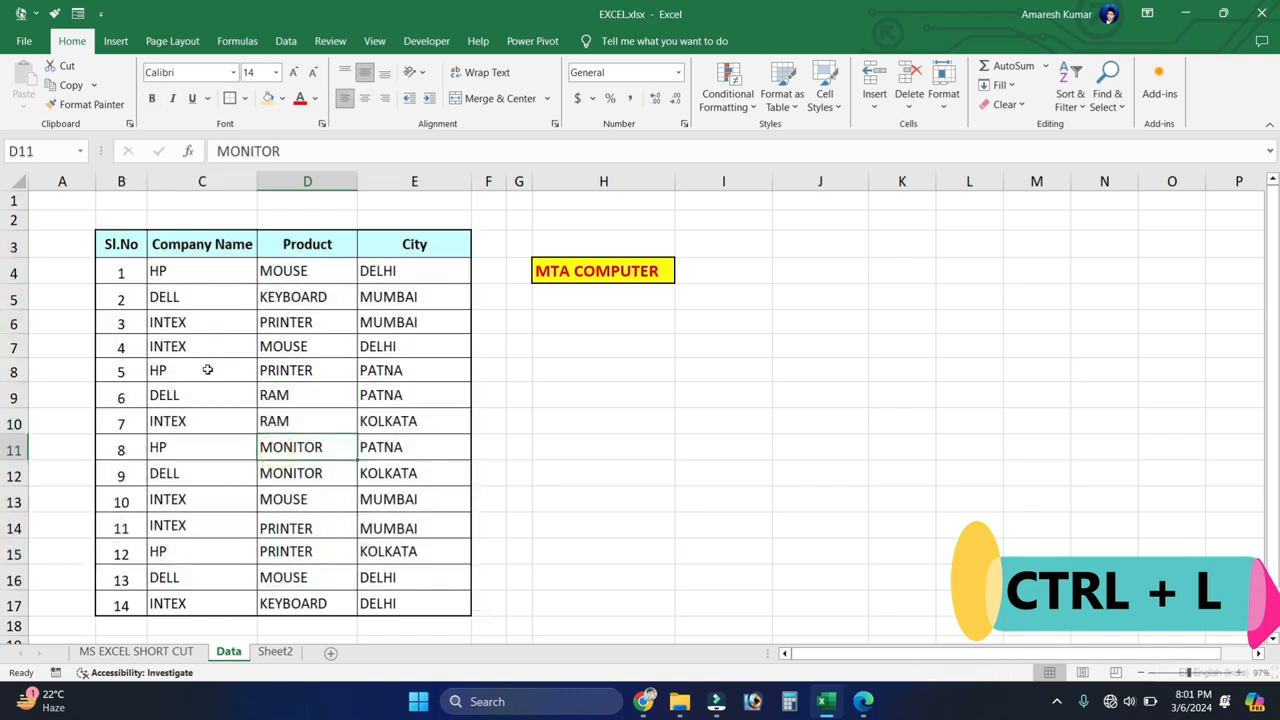
left_click(207, 370)
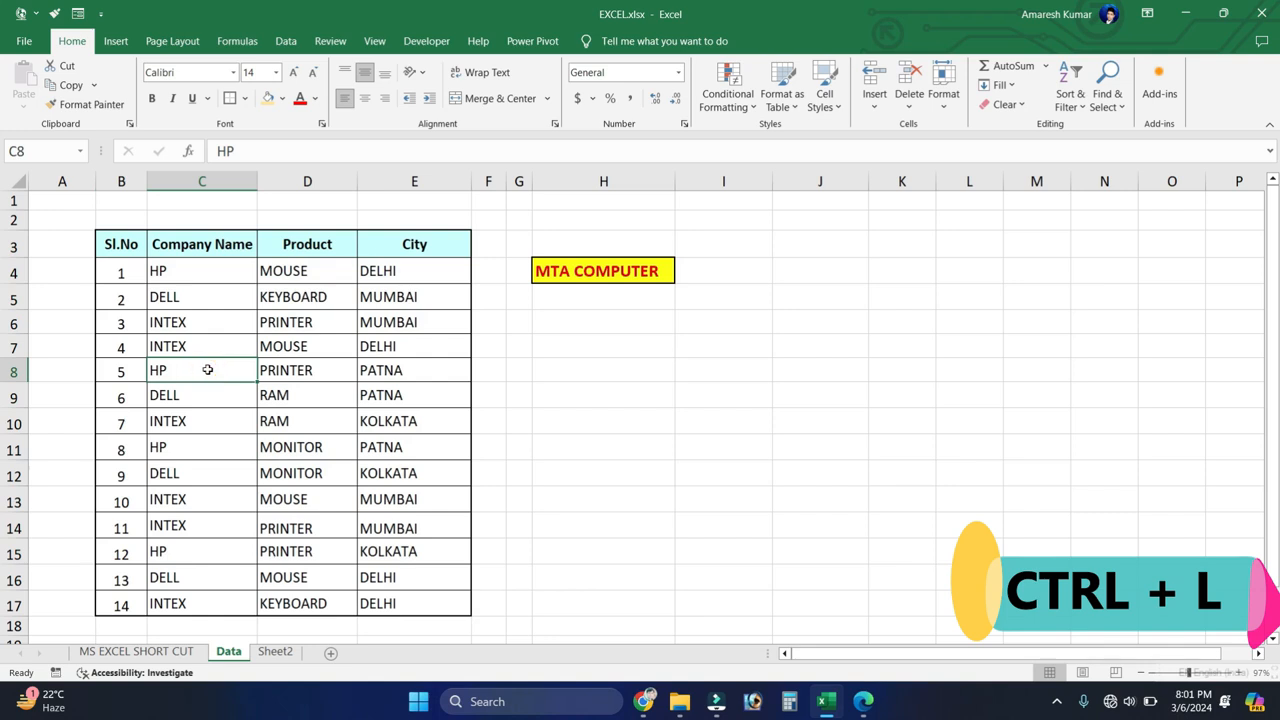
key("ctrl+l")
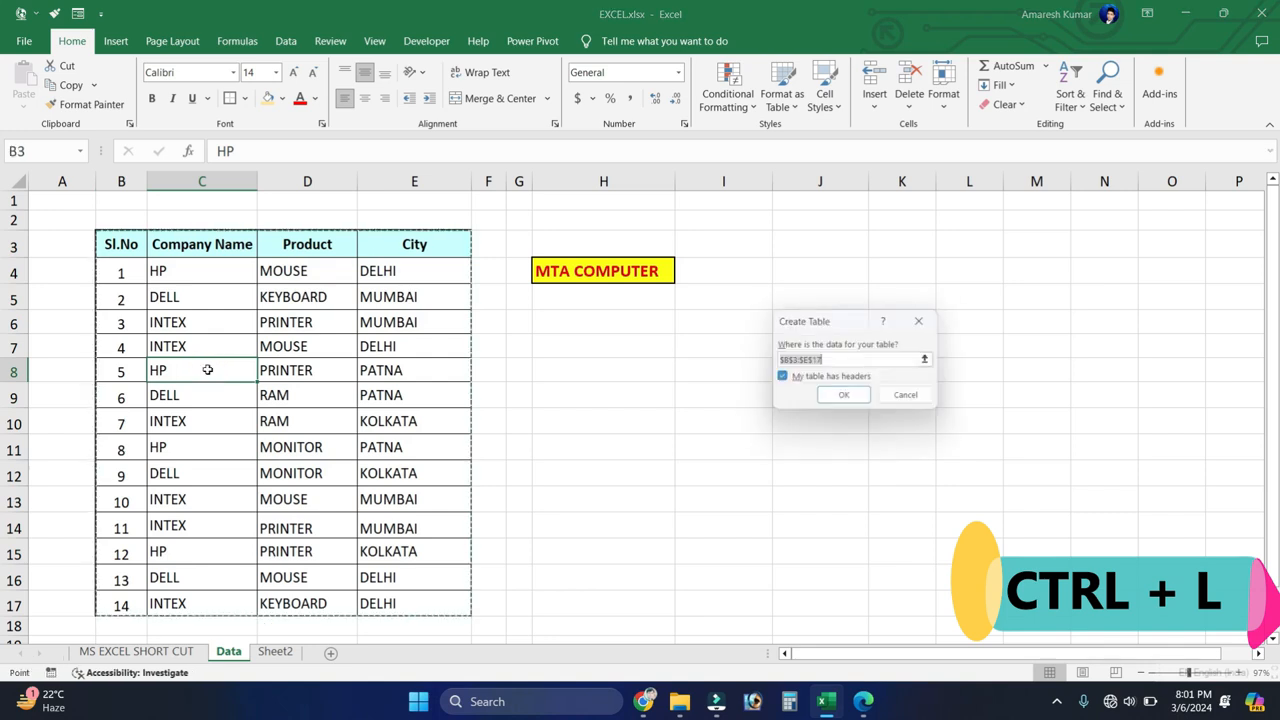
left_click_drag(818, 318, 330, 256)
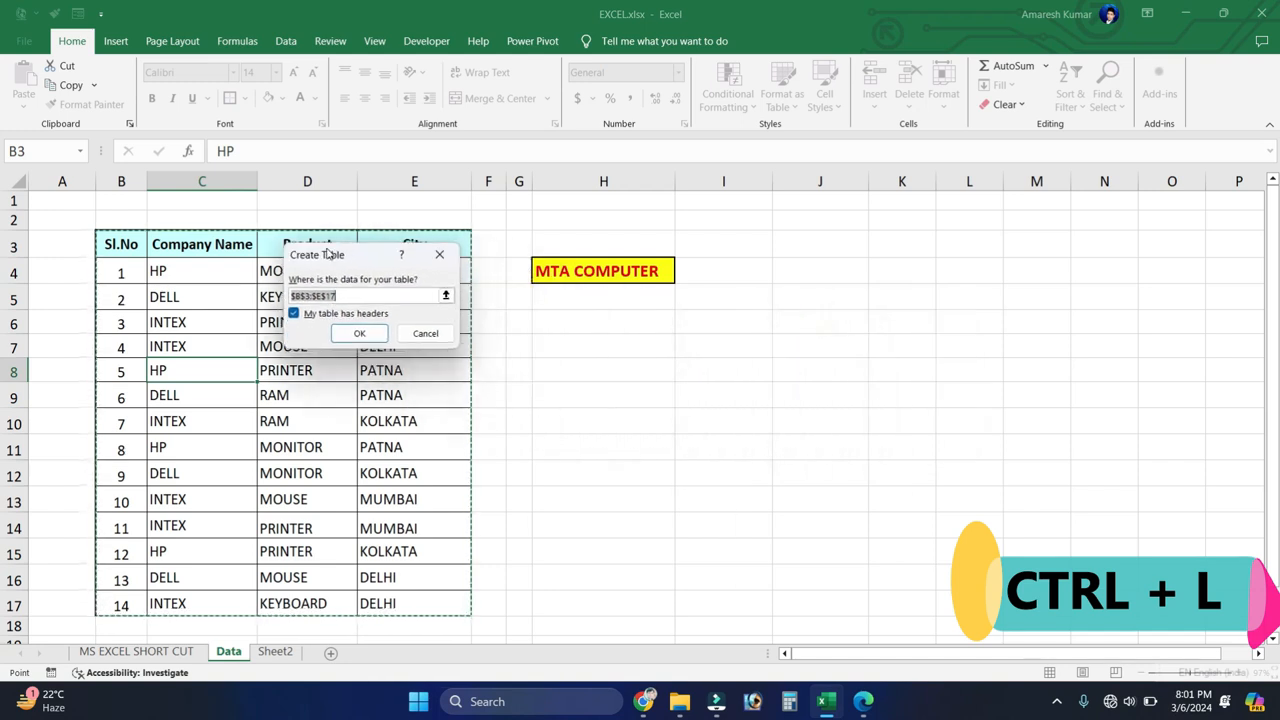
left_click(357, 335)
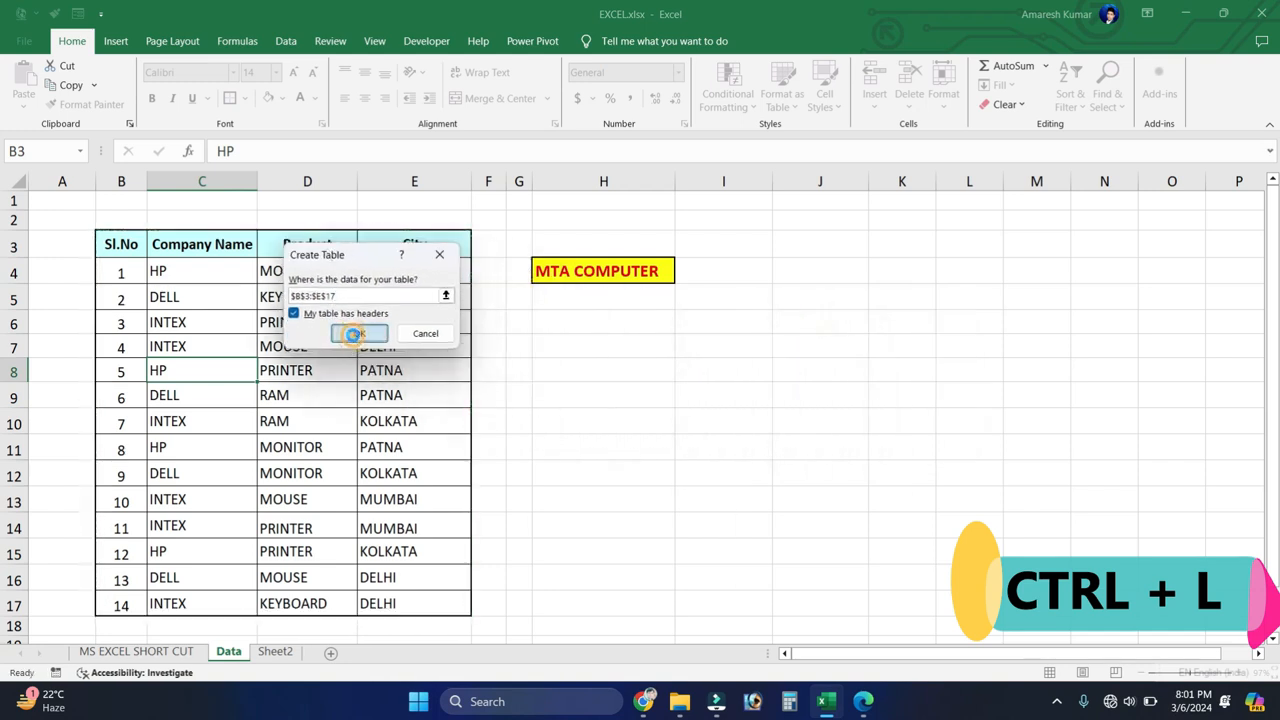
left_click(226, 280)
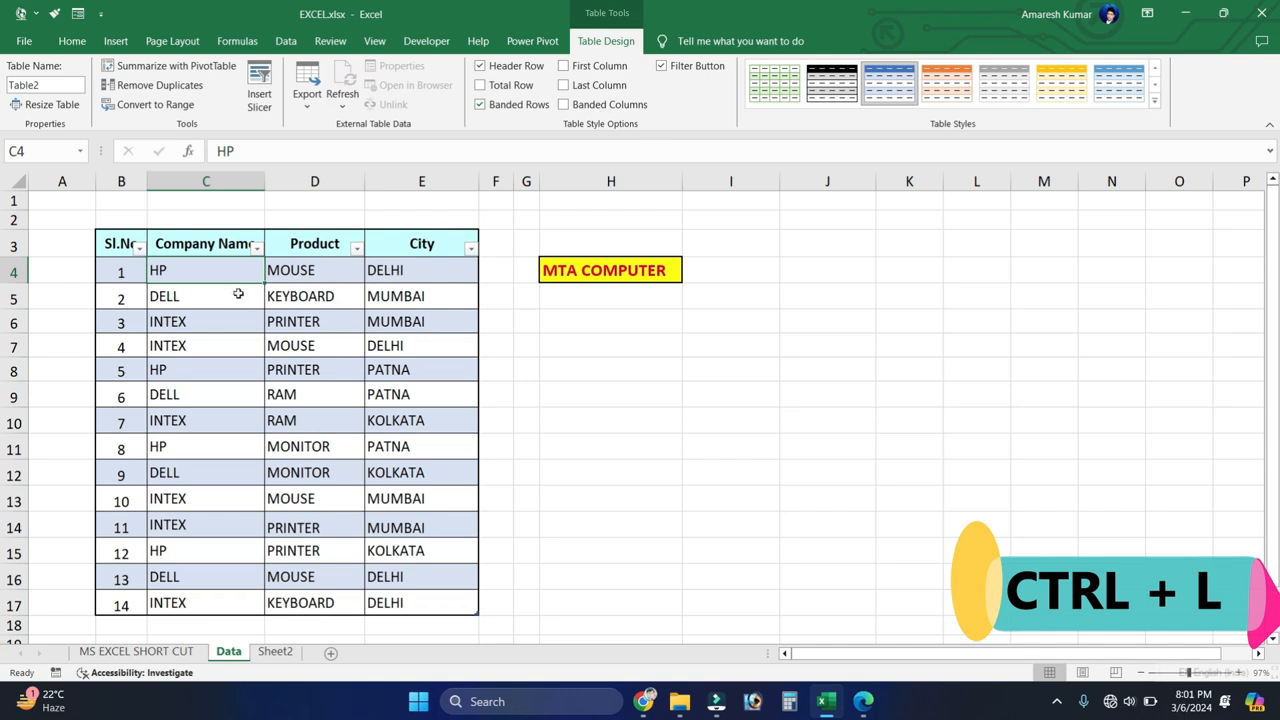
key("ctrl+z")
Step: Starting from cell D6, create a table with headers over $B$3:$E$17 once more and undo it
left_click(290, 317)
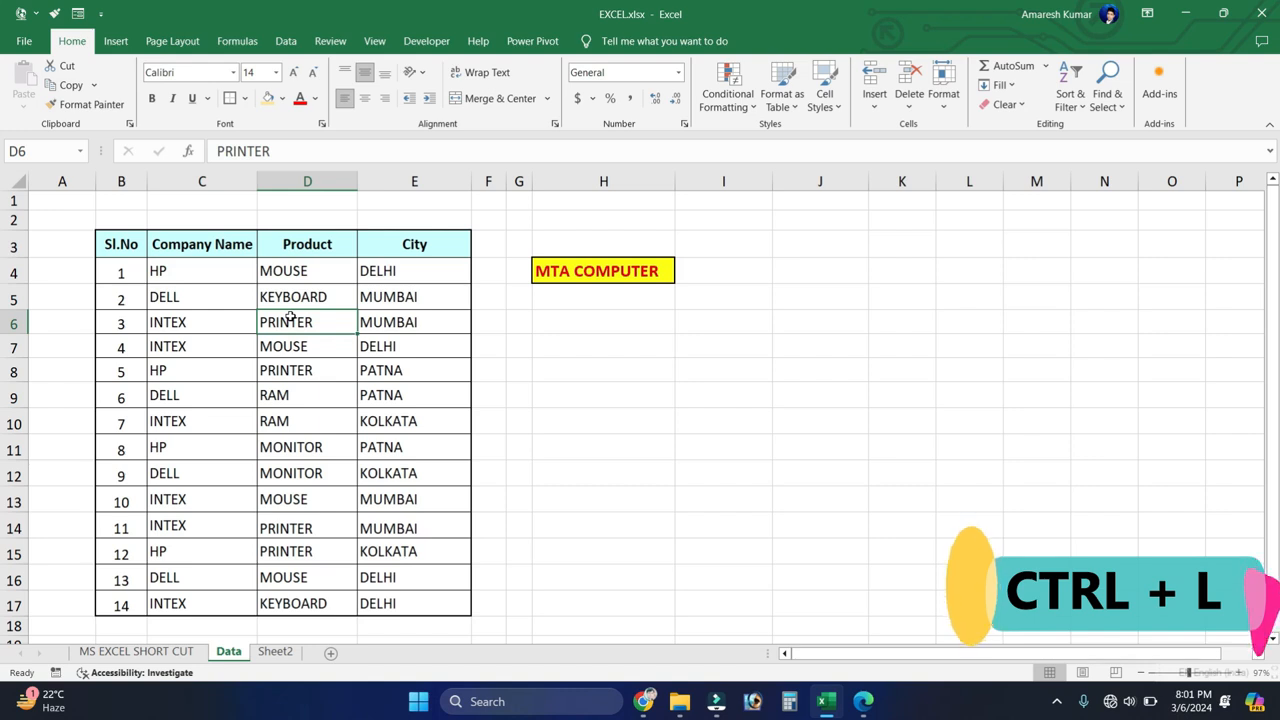
key("ctrl+t")
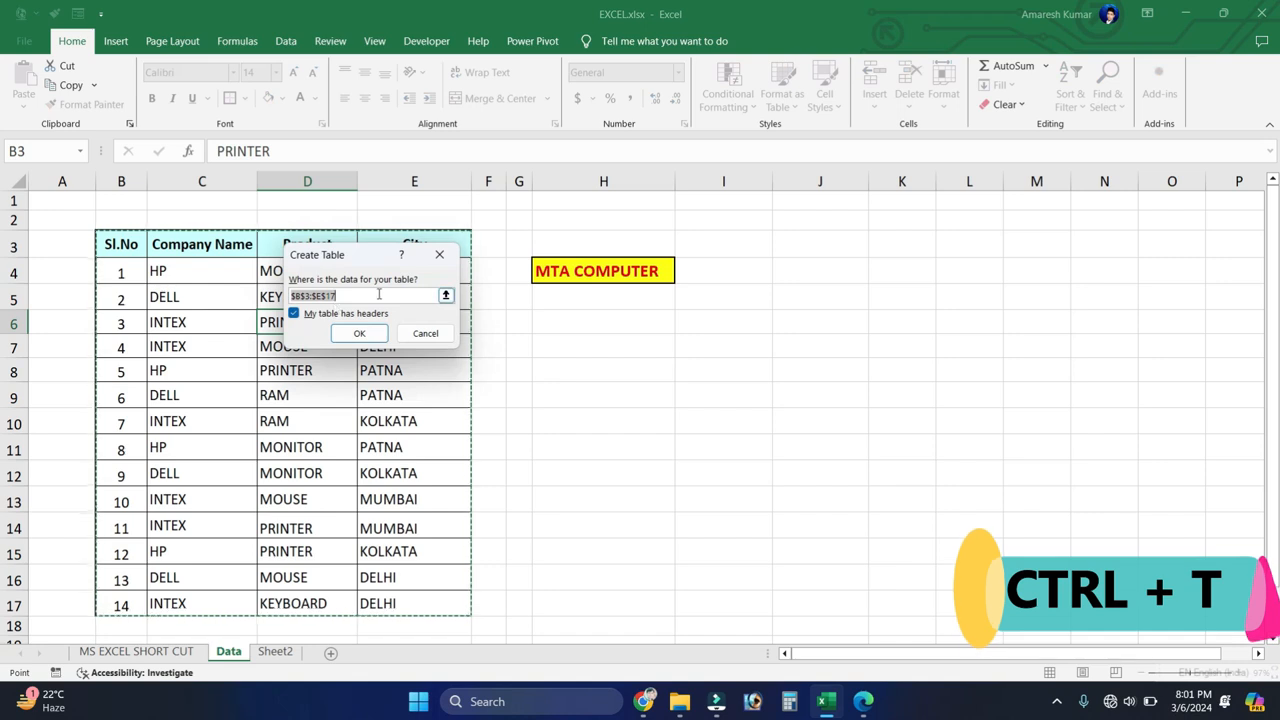
left_click(357, 334)
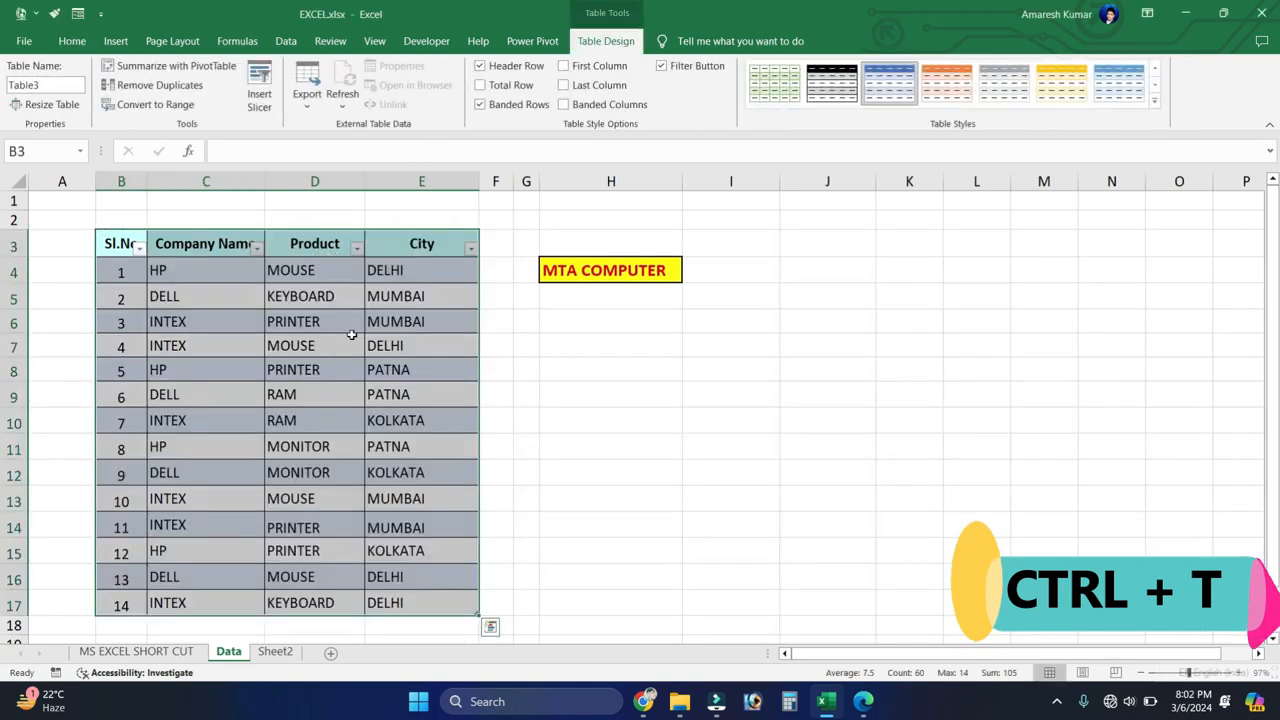
key("ctrl+z")
left_click(352, 333)
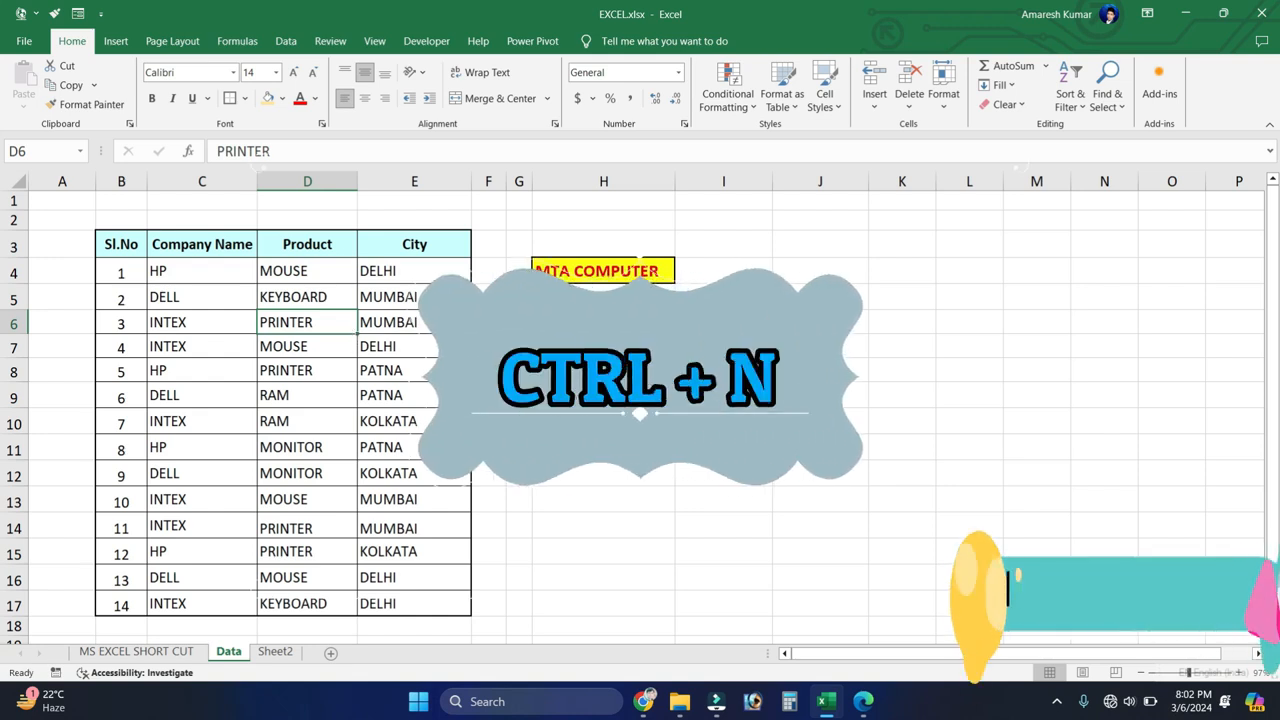
Step: Create a new blank workbook, restore and re-maximize its window, and return to EXCEL.xlsx
left_click(658, 405)
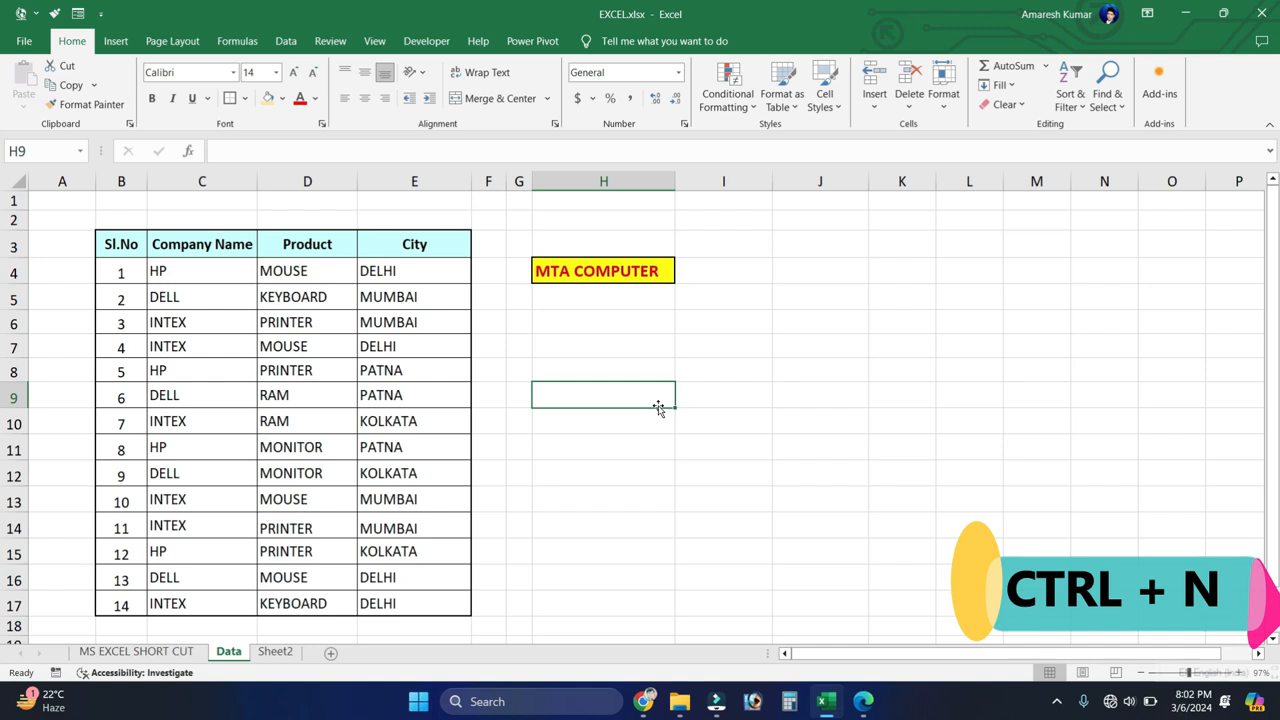
key("ctrl+n")
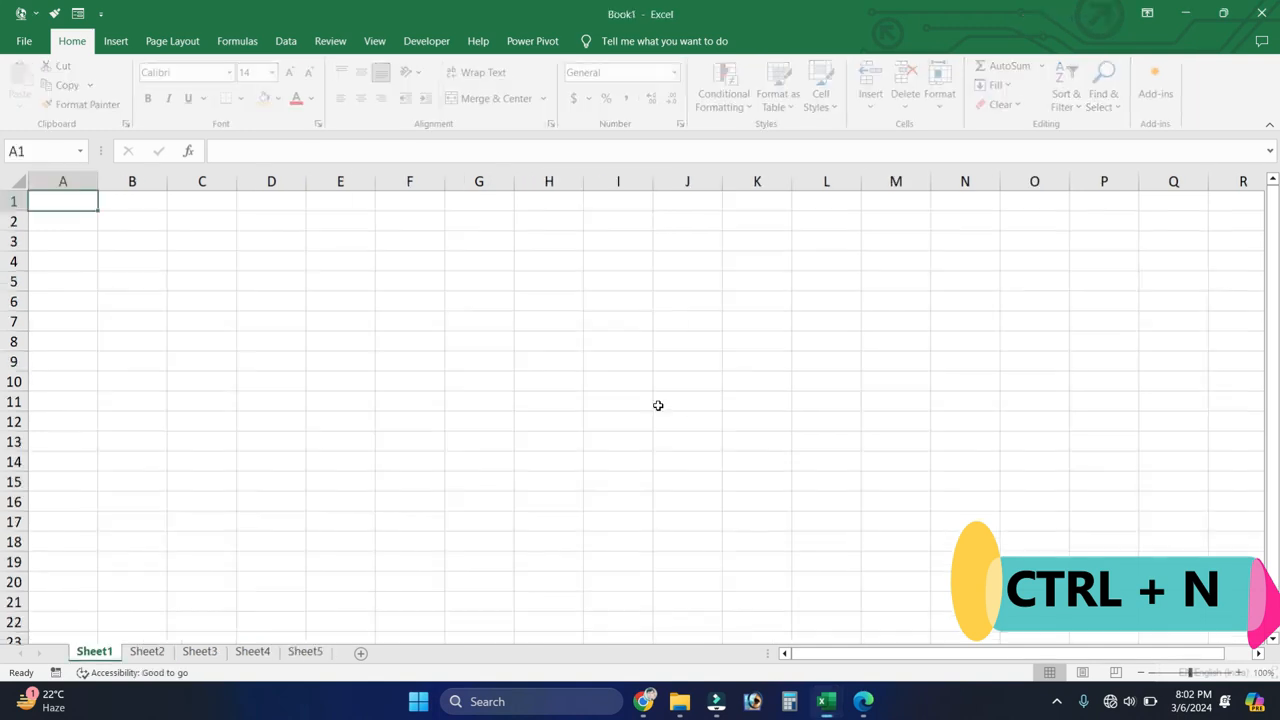
double_click(634, 14)
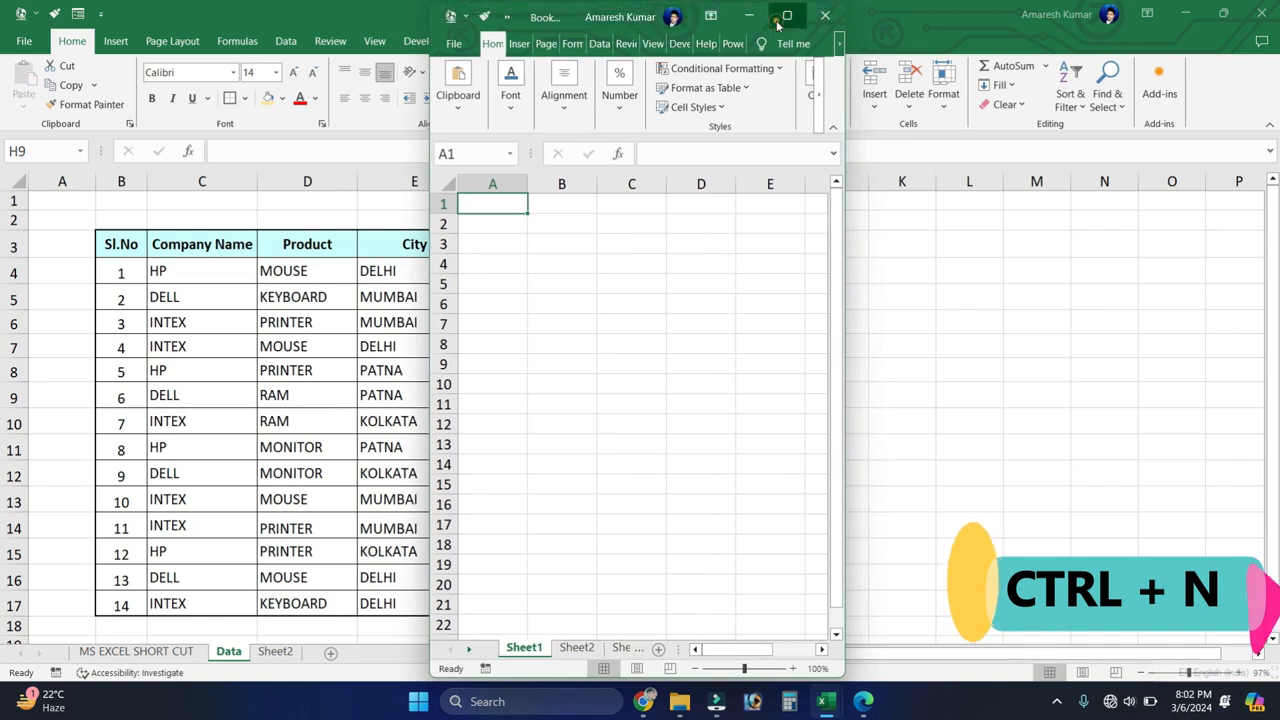
left_click(783, 18)
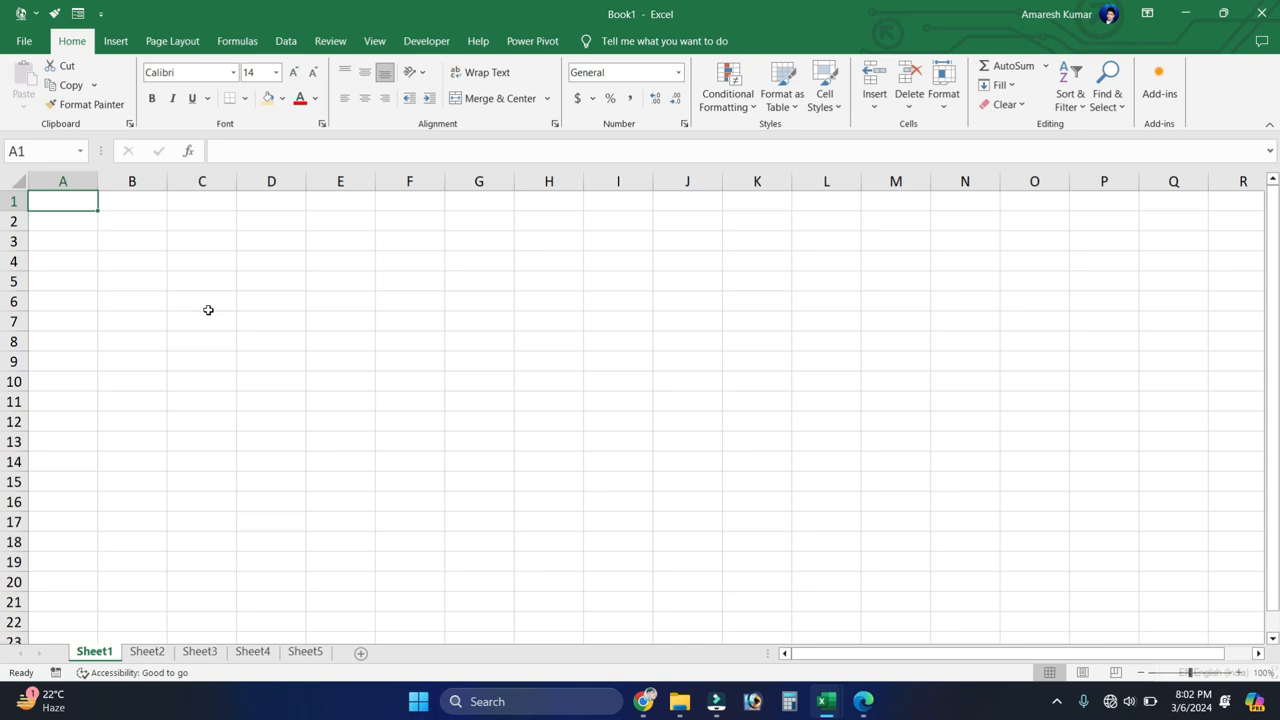
left_click(474, 351)
key("alt+Tab")
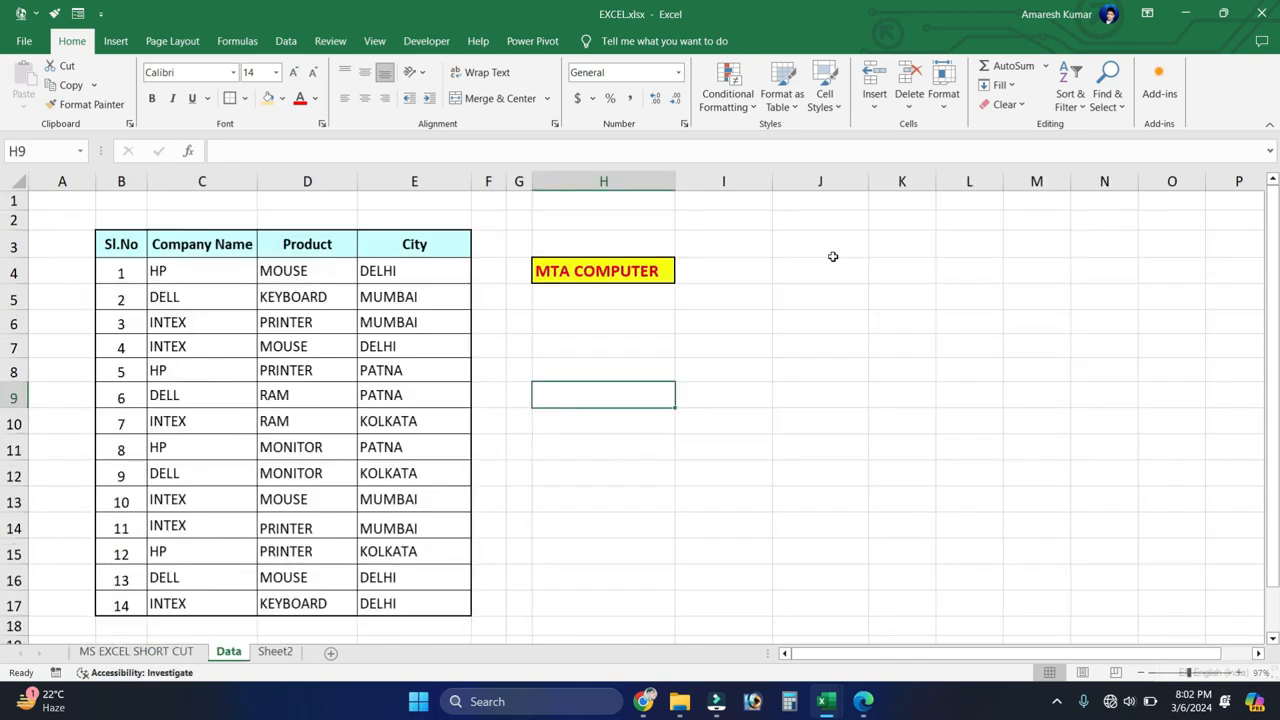
Step: View the Open page, browse the VIDEO NEW folder for a workbook, and cancel back to the sheet
left_click(832, 252)
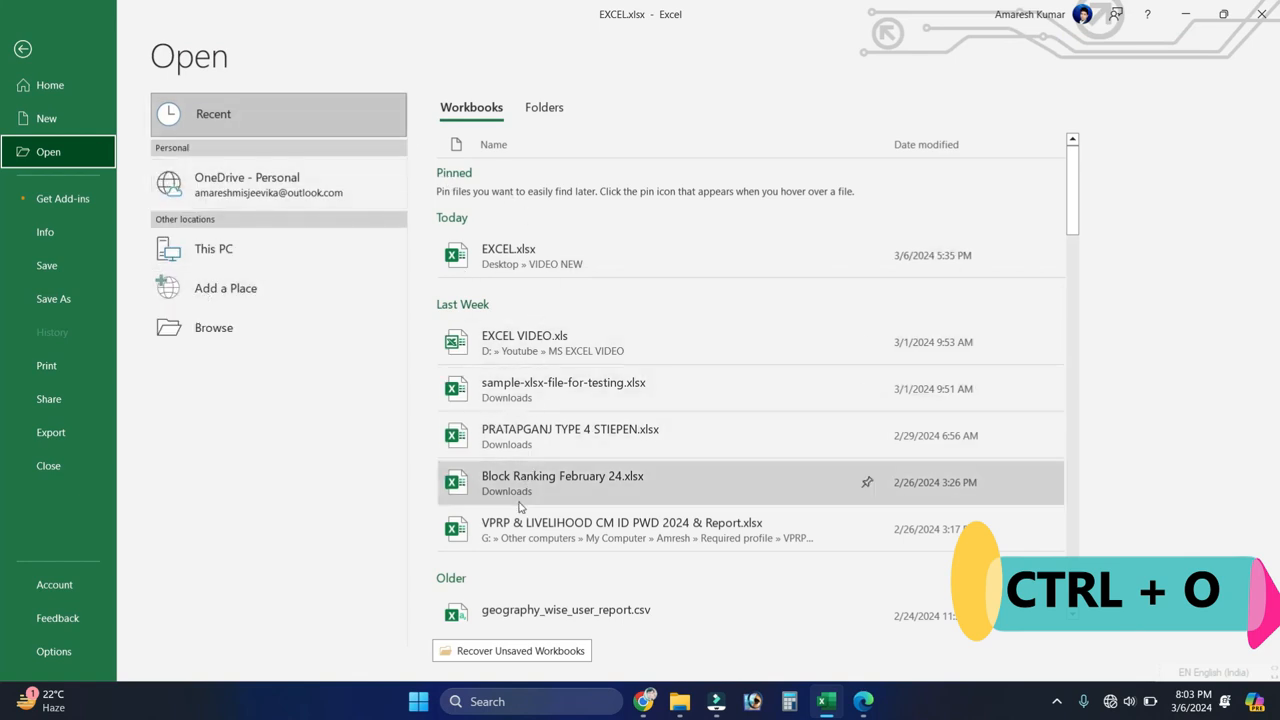
left_click(212, 329)
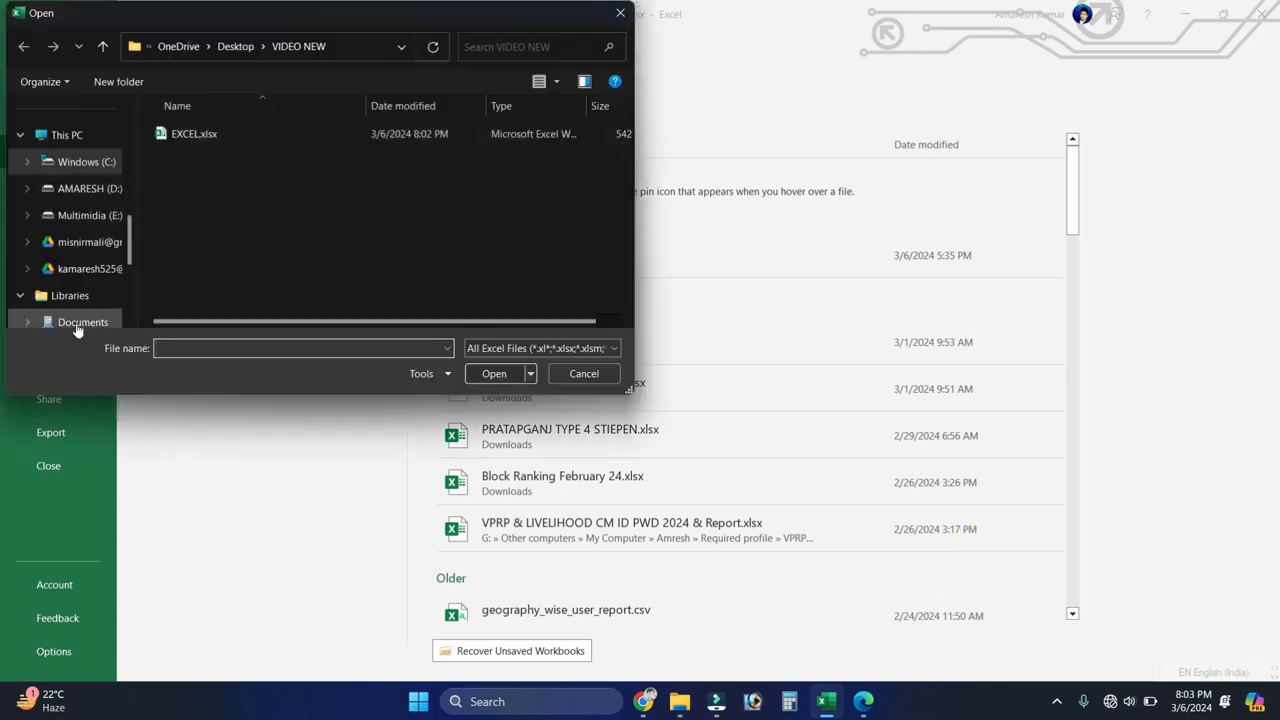
left_click(581, 374)
key("Escape")
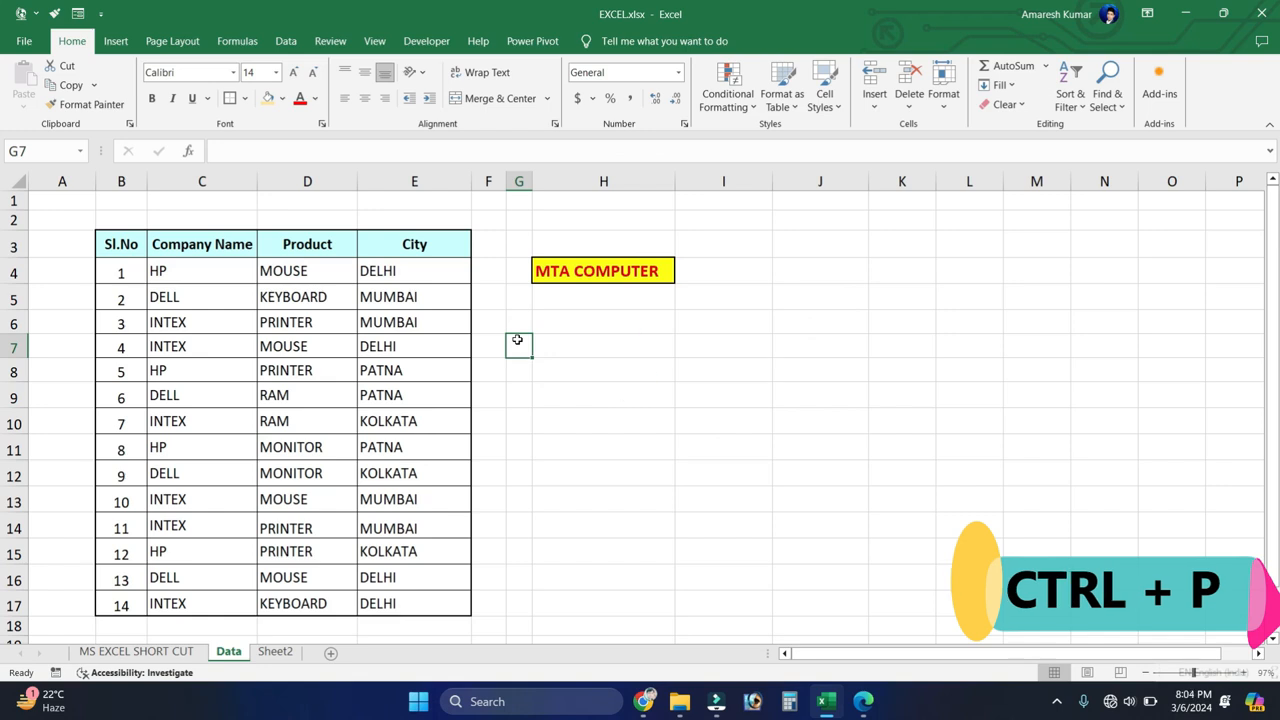
Step: View the print preview and settings for the Data sheet and return to the worksheet
key("ctrl+p")
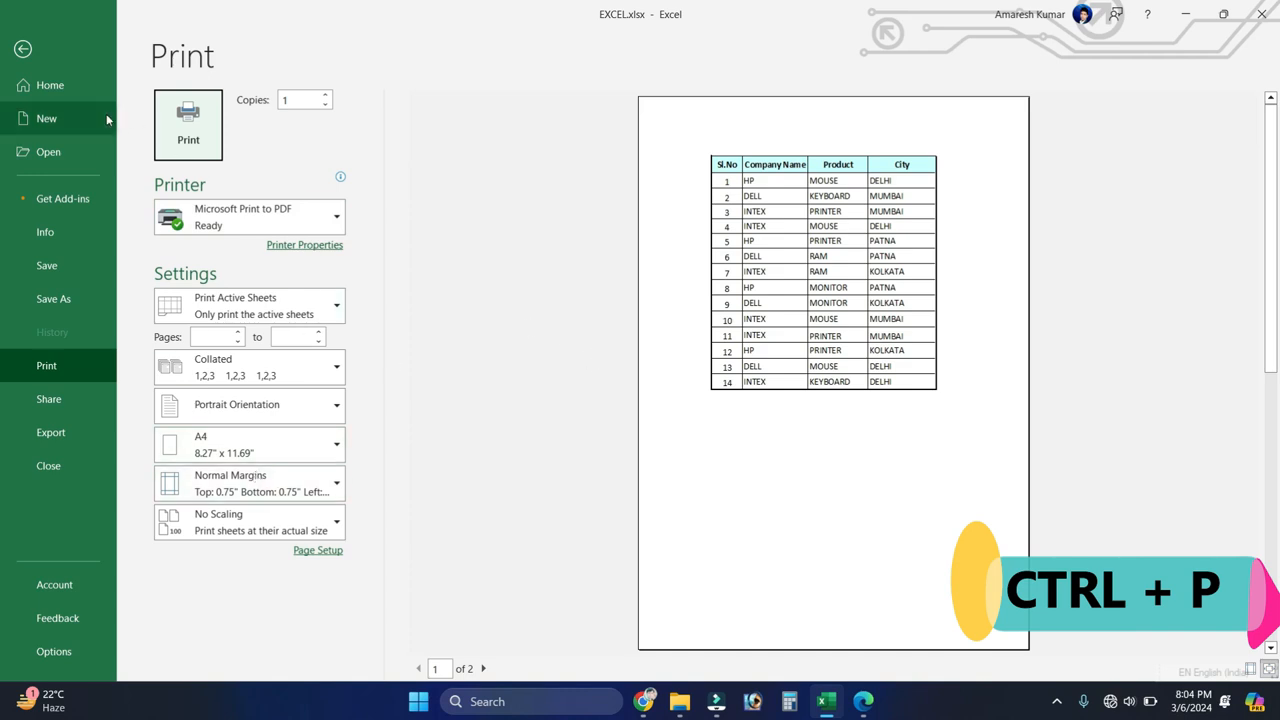
left_click(22, 48)
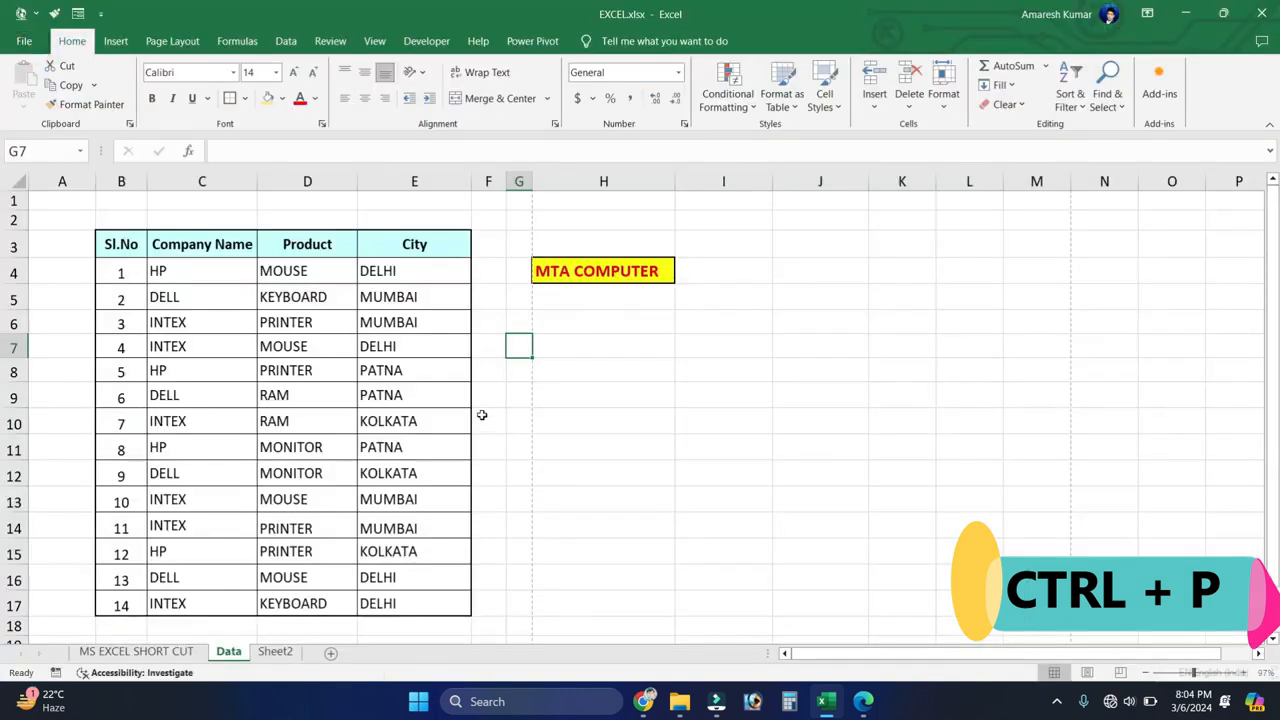
left_click(483, 416)
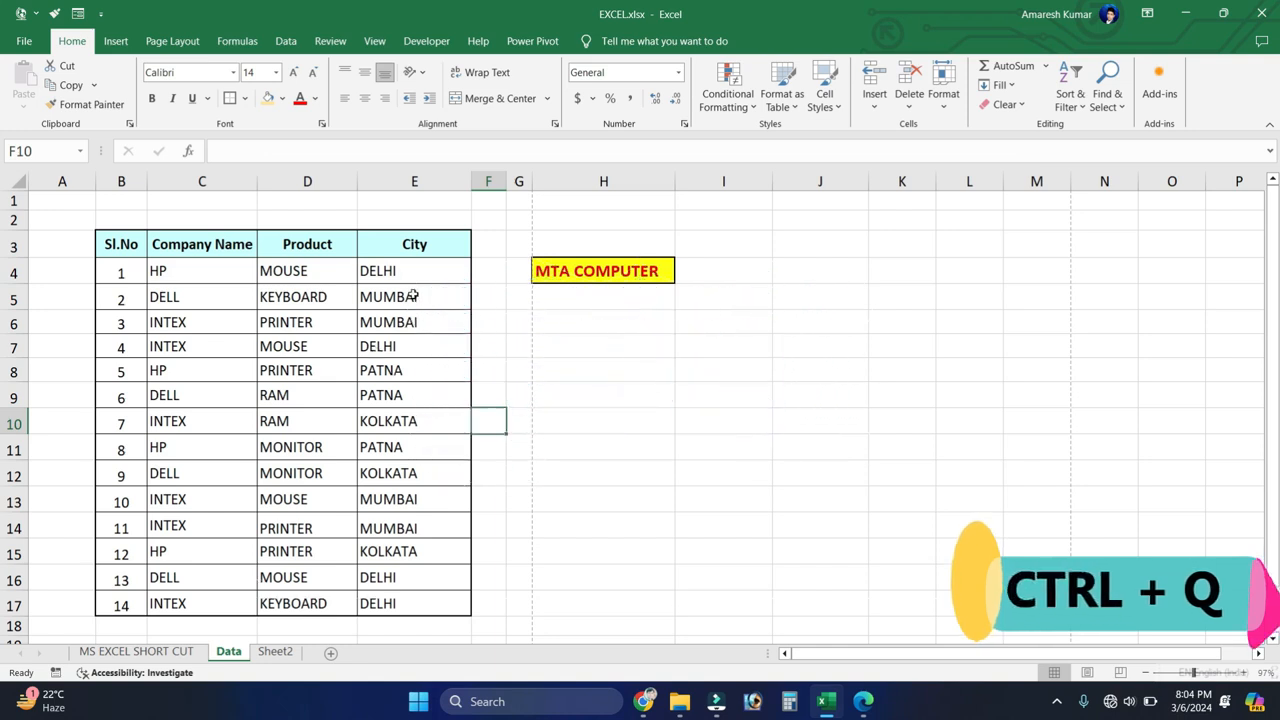
Step: Select the City entries E5:E9, view the Quick Analysis options for them, and dismiss them
left_click_drag(426, 296, 417, 408)
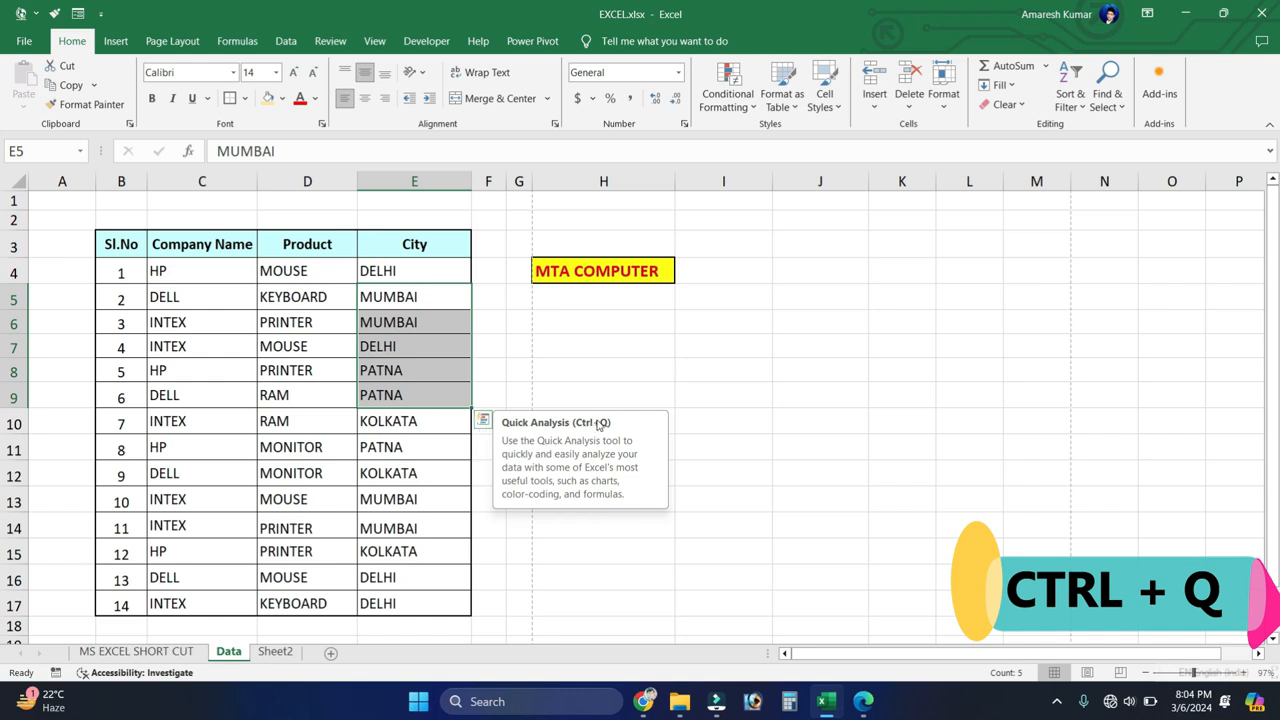
left_click(445, 416)
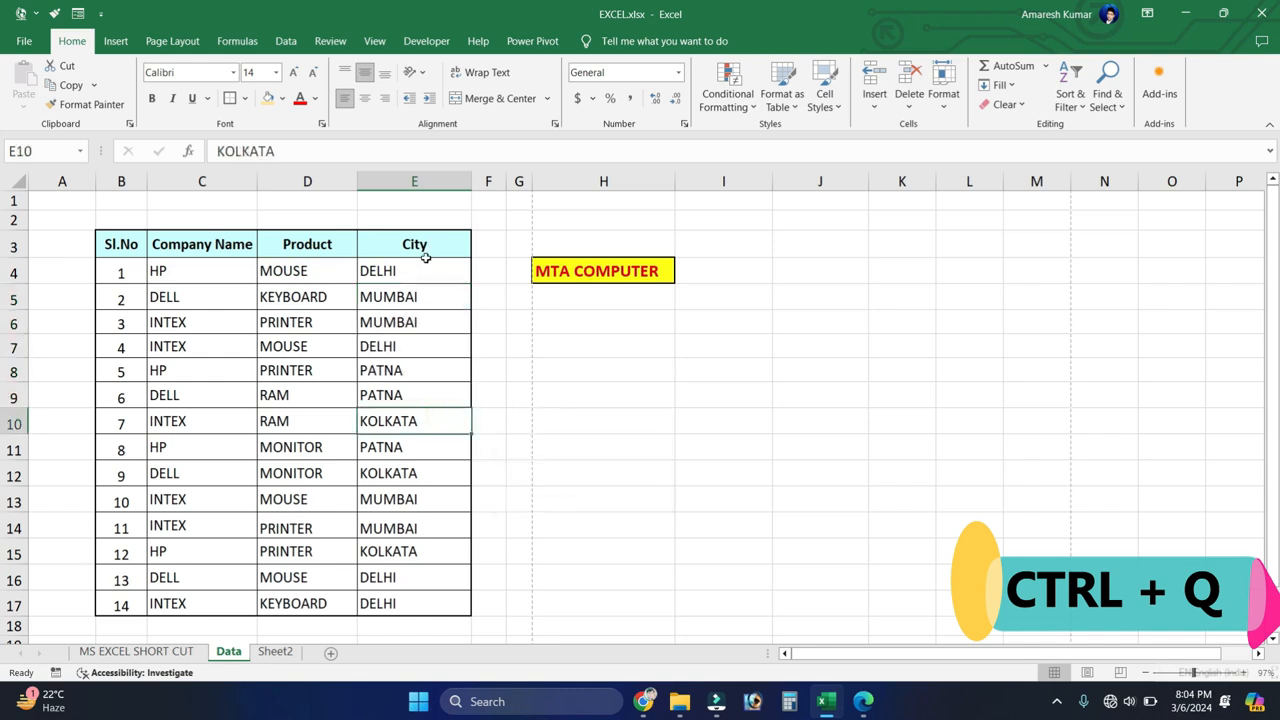
left_click(418, 298)
left_click_drag(418, 298, 423, 396)
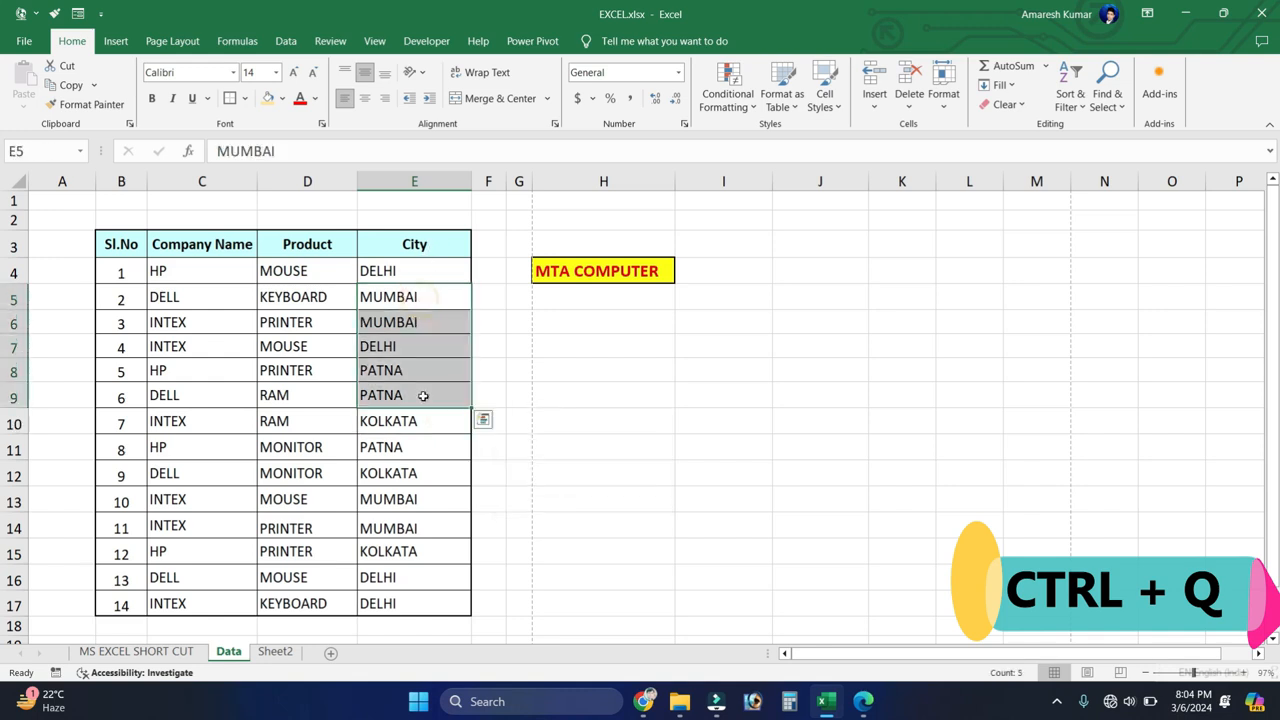
left_click(482, 420)
left_click(458, 273)
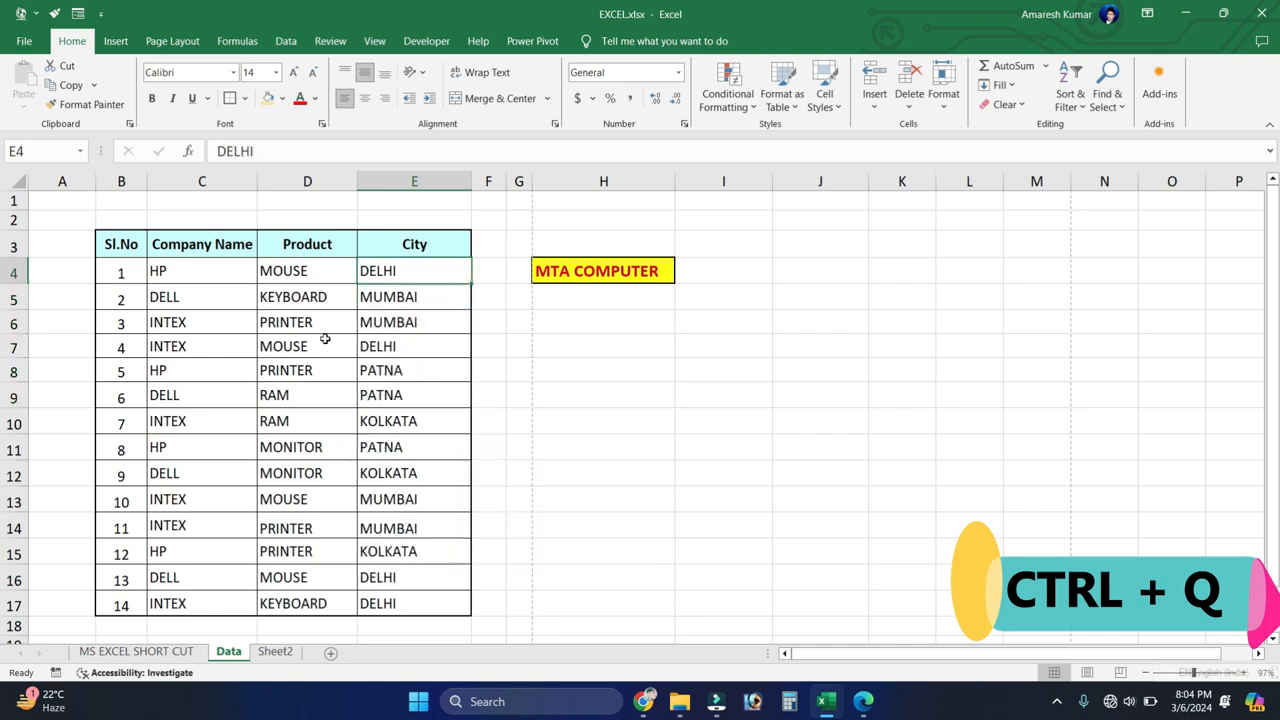
Step: View the Quick Analysis options for Product cells D5:D10 and Company Name cells C5:C12
left_click_drag(298, 292, 284, 428)
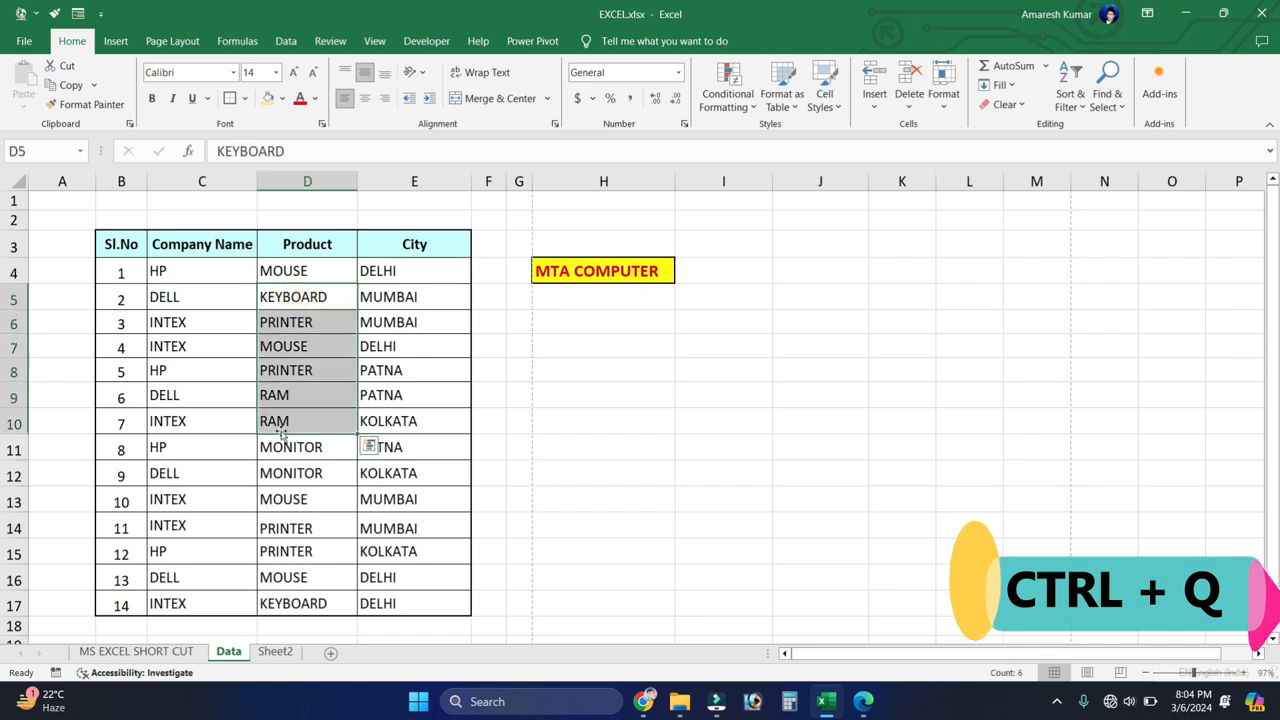
key("ctrl+q")
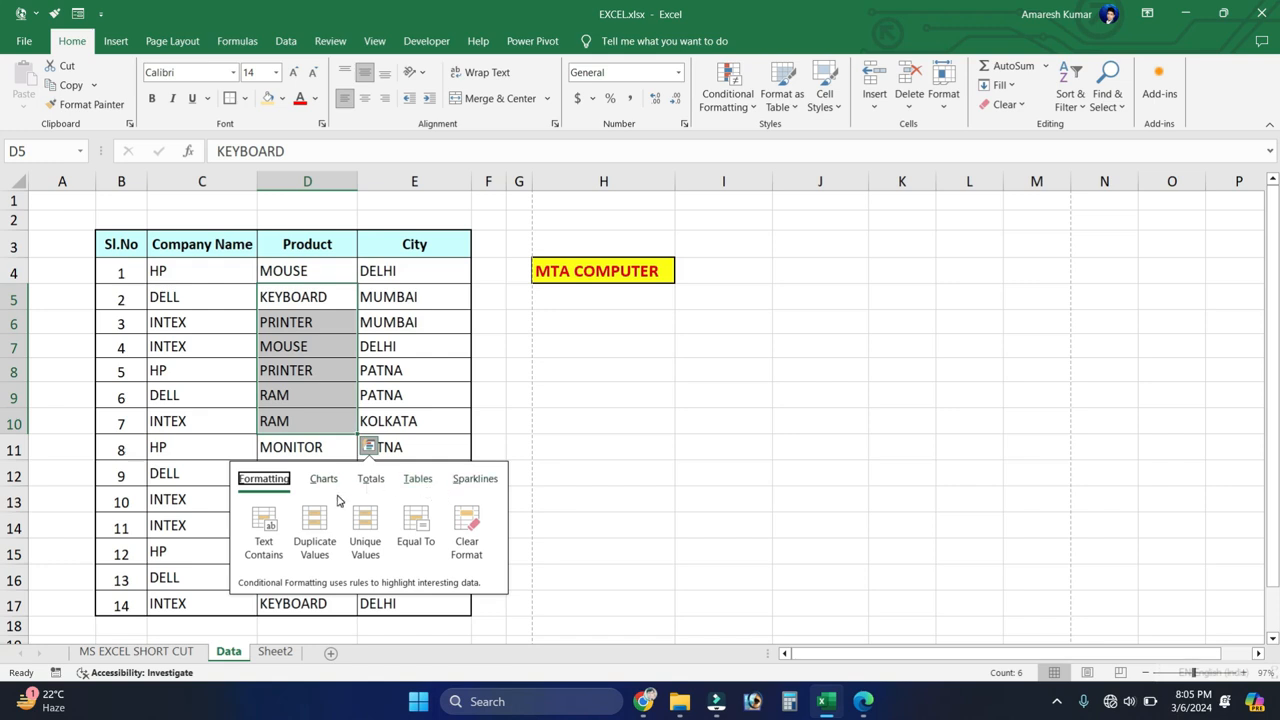
left_click_drag(240, 300, 237, 460)
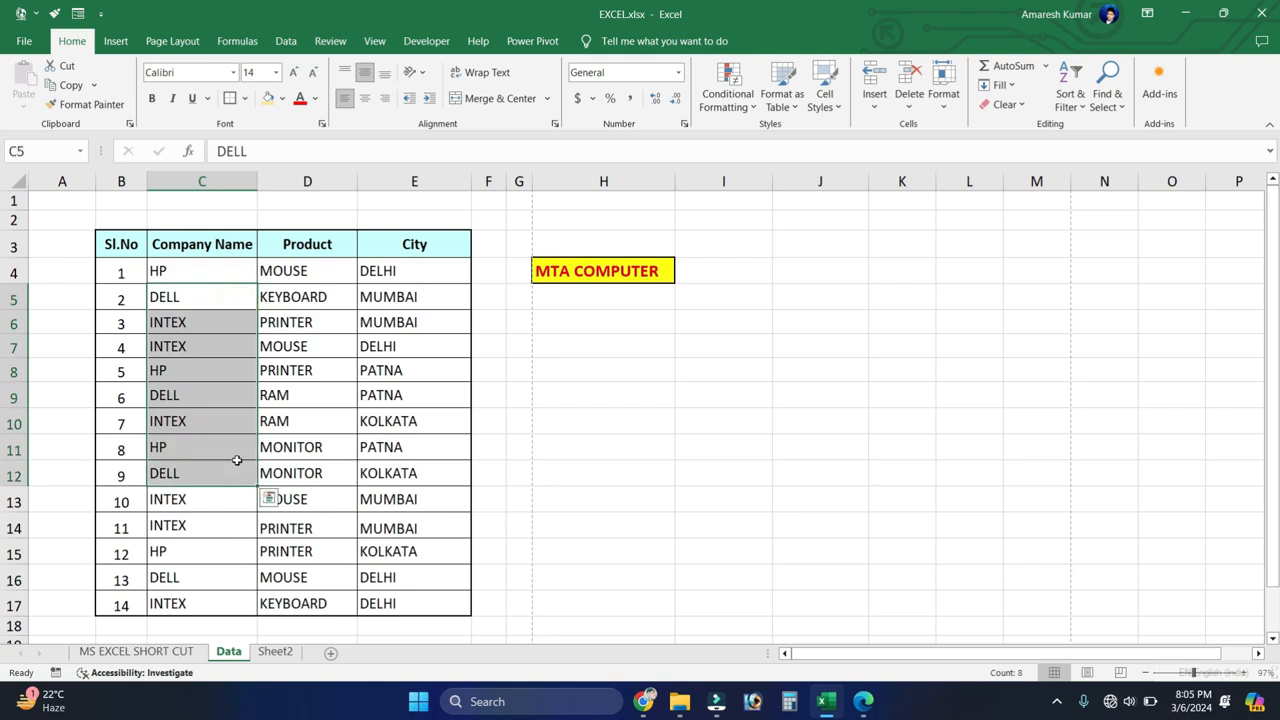
key("ctrl+q")
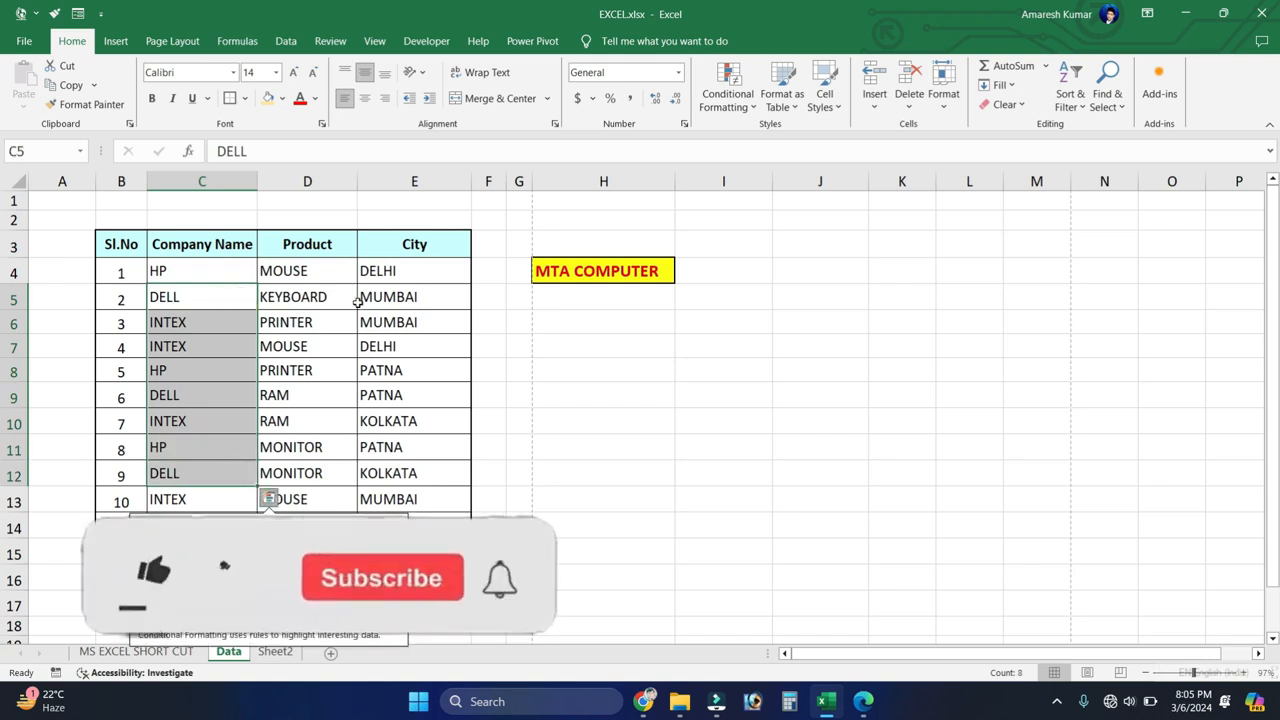
left_click(606, 305)
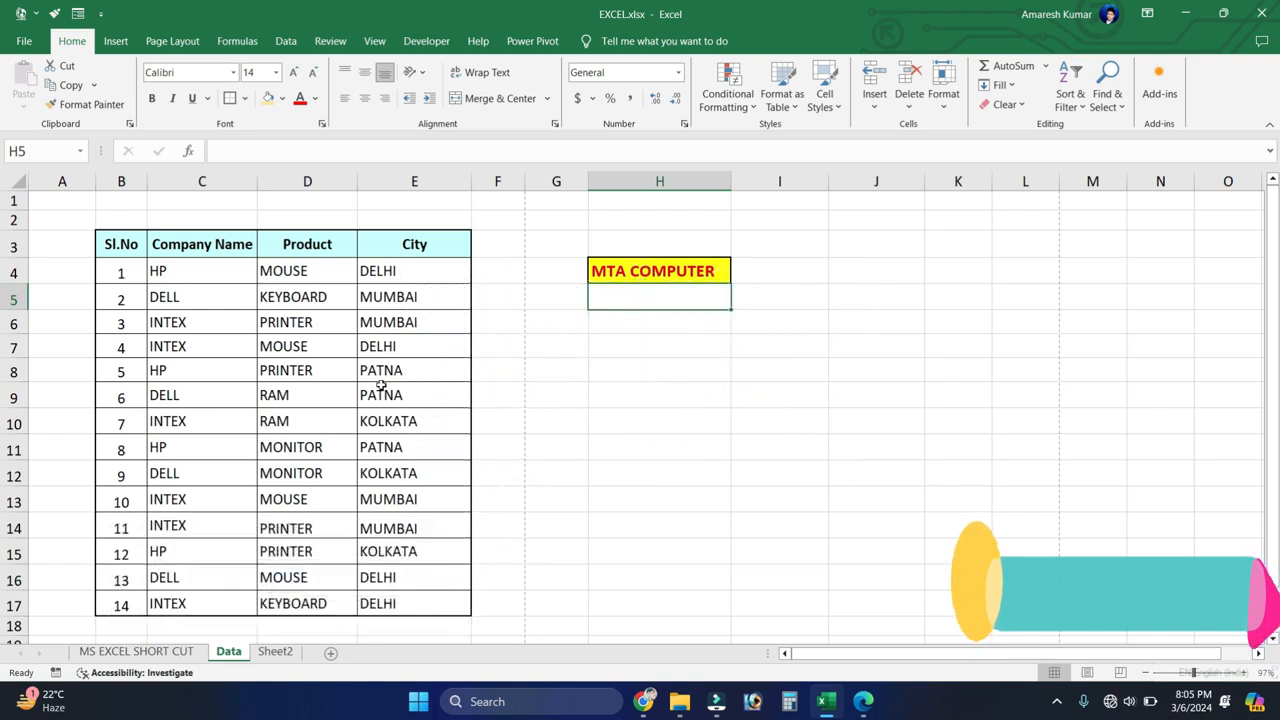
Step: Fill the City values of rows 11 to 17 to the right into F11:F17
scroll(381, 386, "down", 1)
left_click_drag(178, 568, 400, 566)
left_click_drag(199, 586, 372, 584)
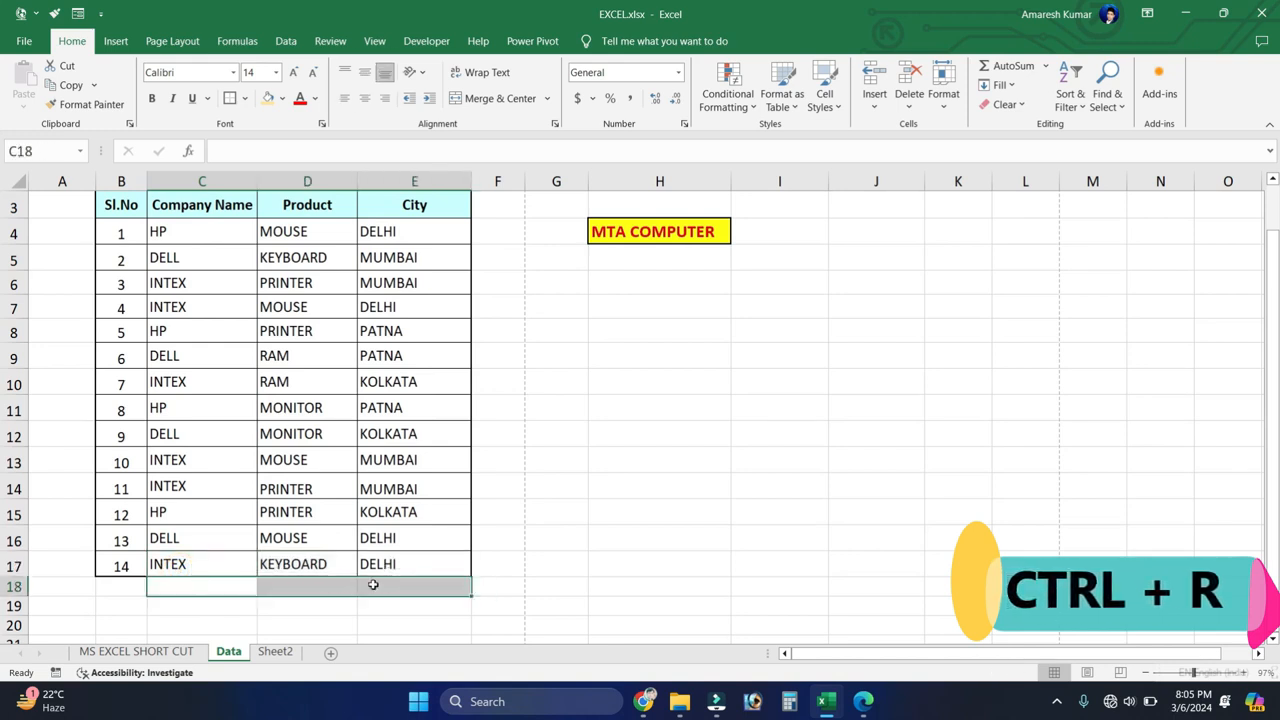
left_click(307, 581)
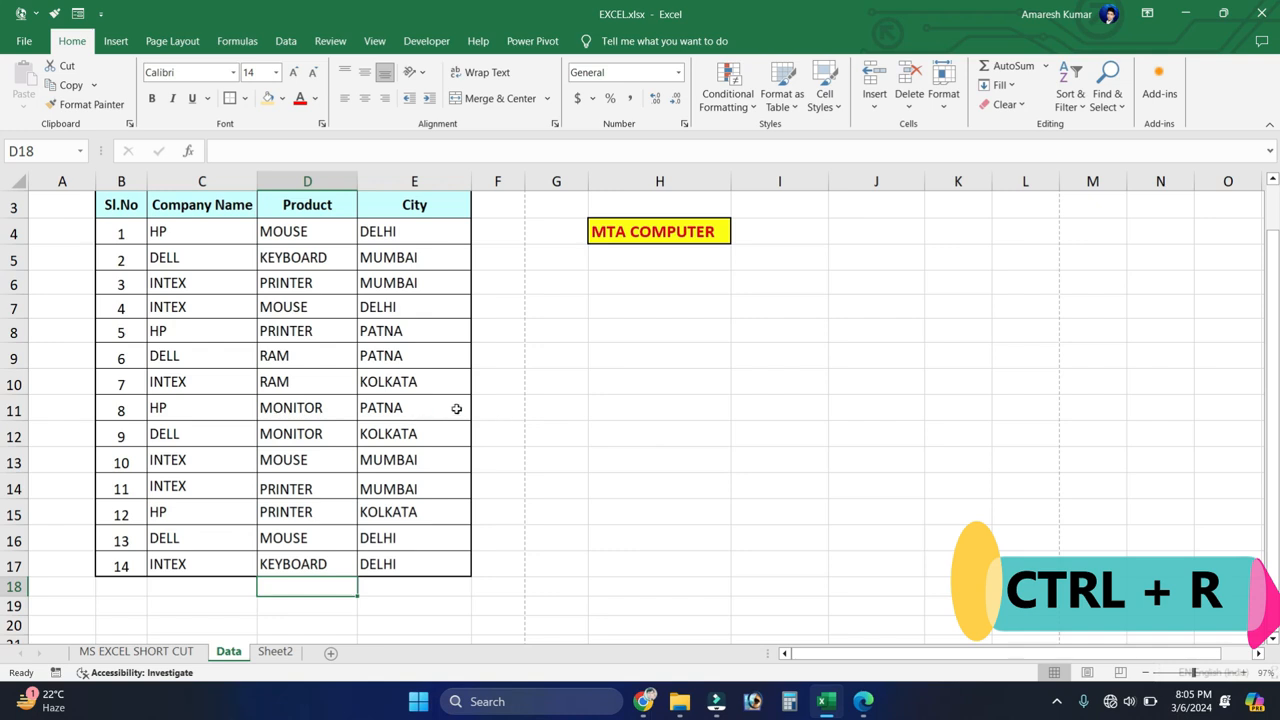
left_click_drag(486, 409, 498, 563)
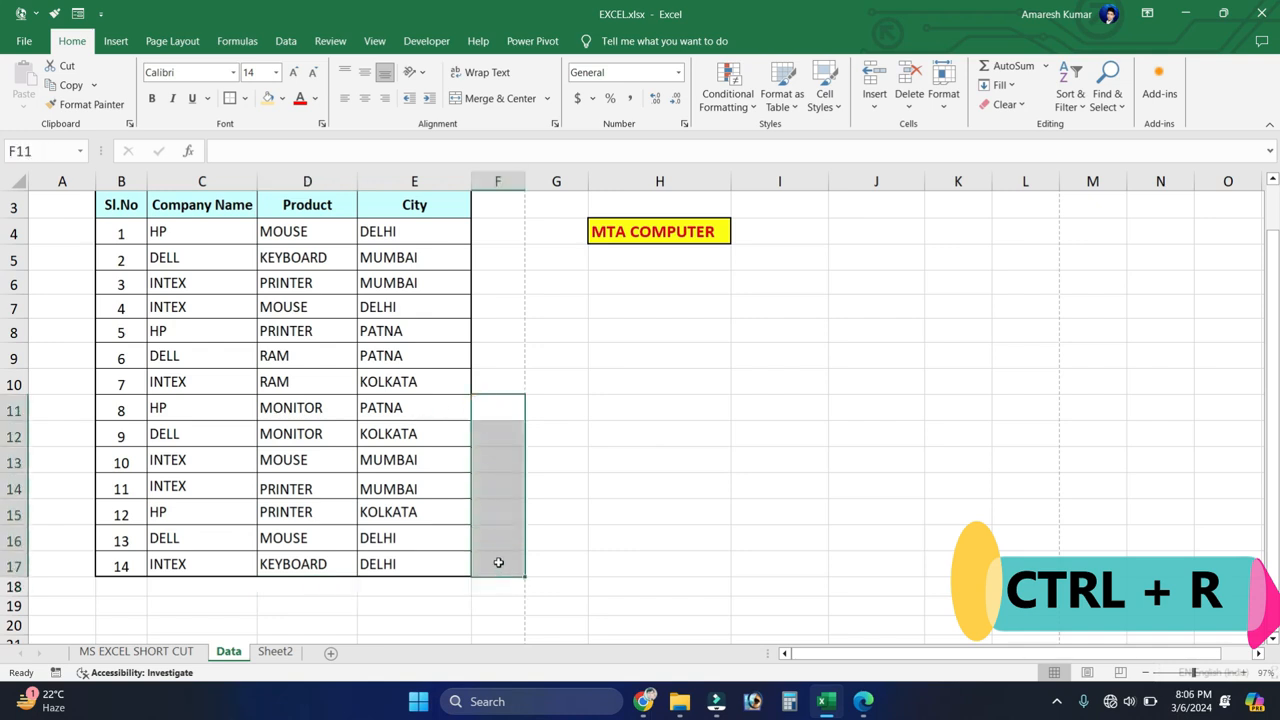
key("ctrl+r")
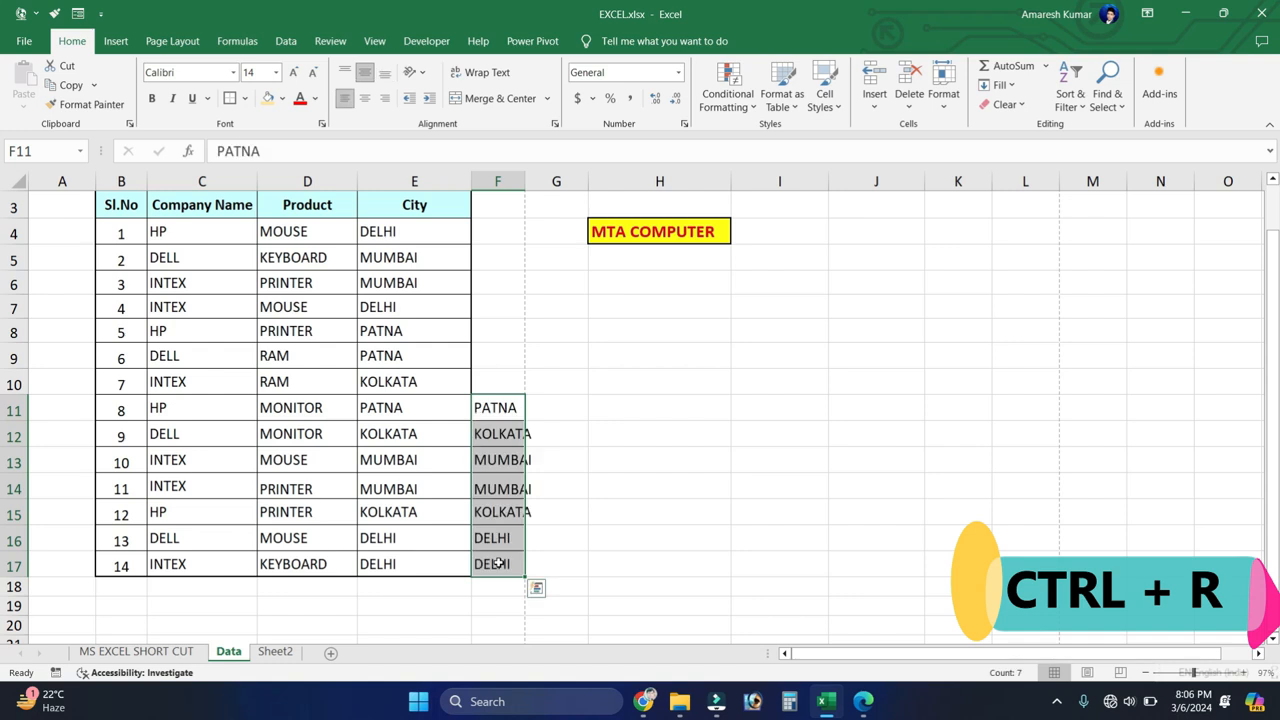
Step: Clear the copied City values from F11:F17 and fill E11:E17 to the right through column K
key("Delete")
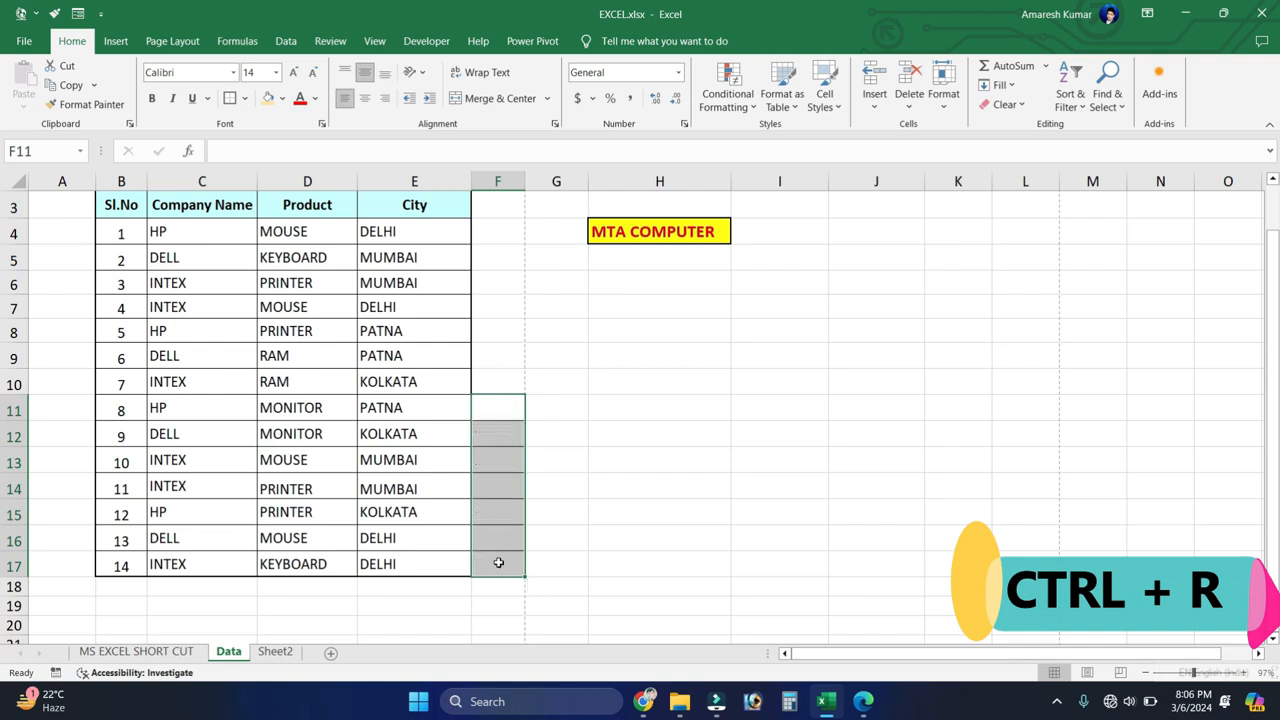
left_click(498, 563)
left_click_drag(451, 409, 930, 563)
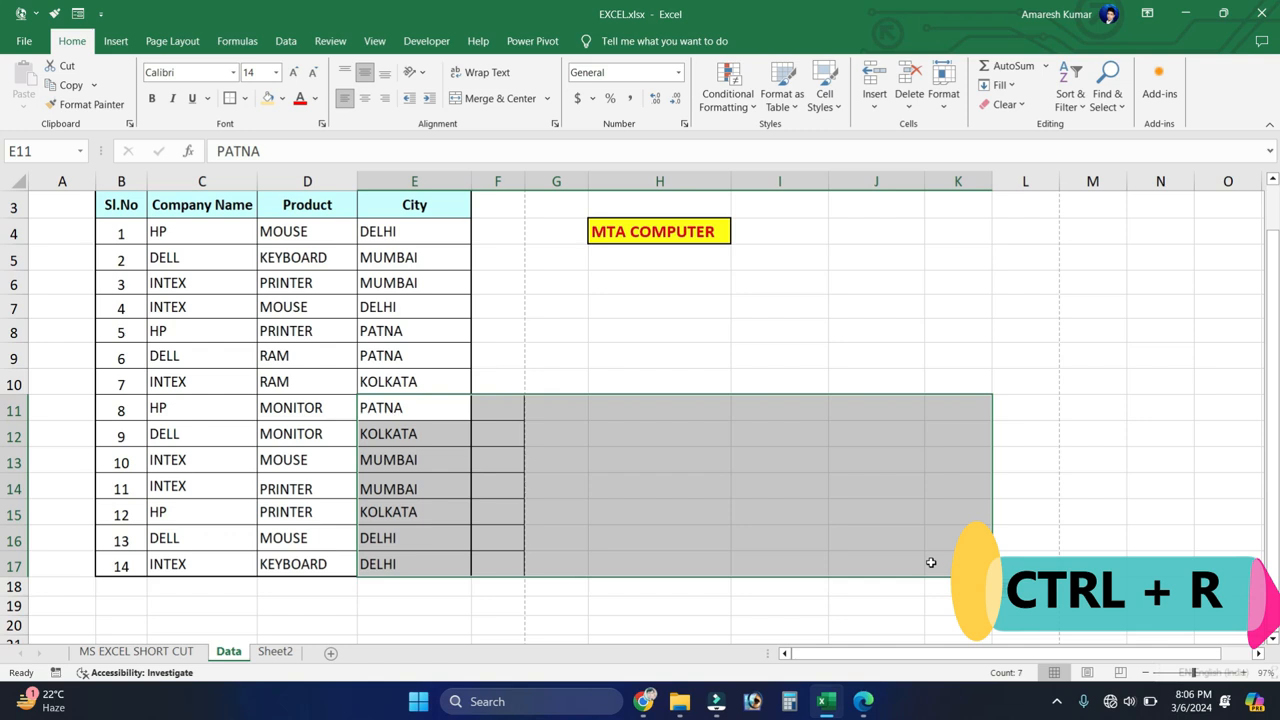
key("ctrl+r")
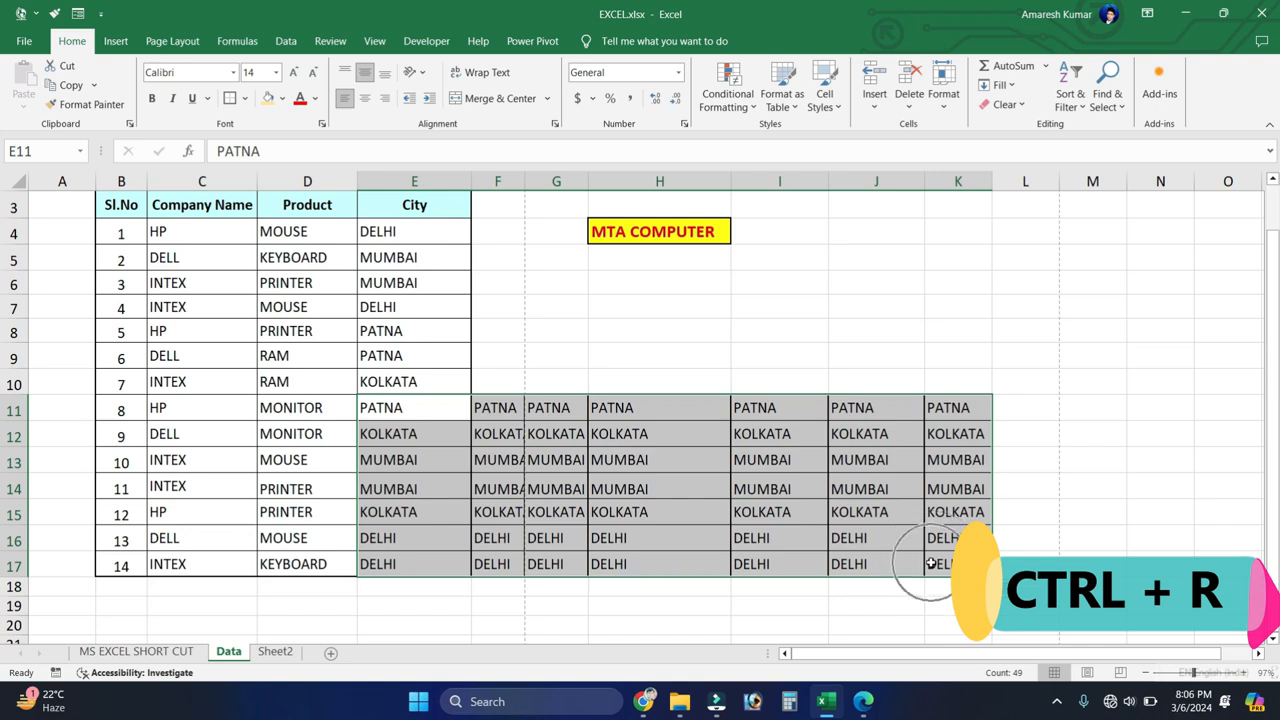
left_click(748, 466)
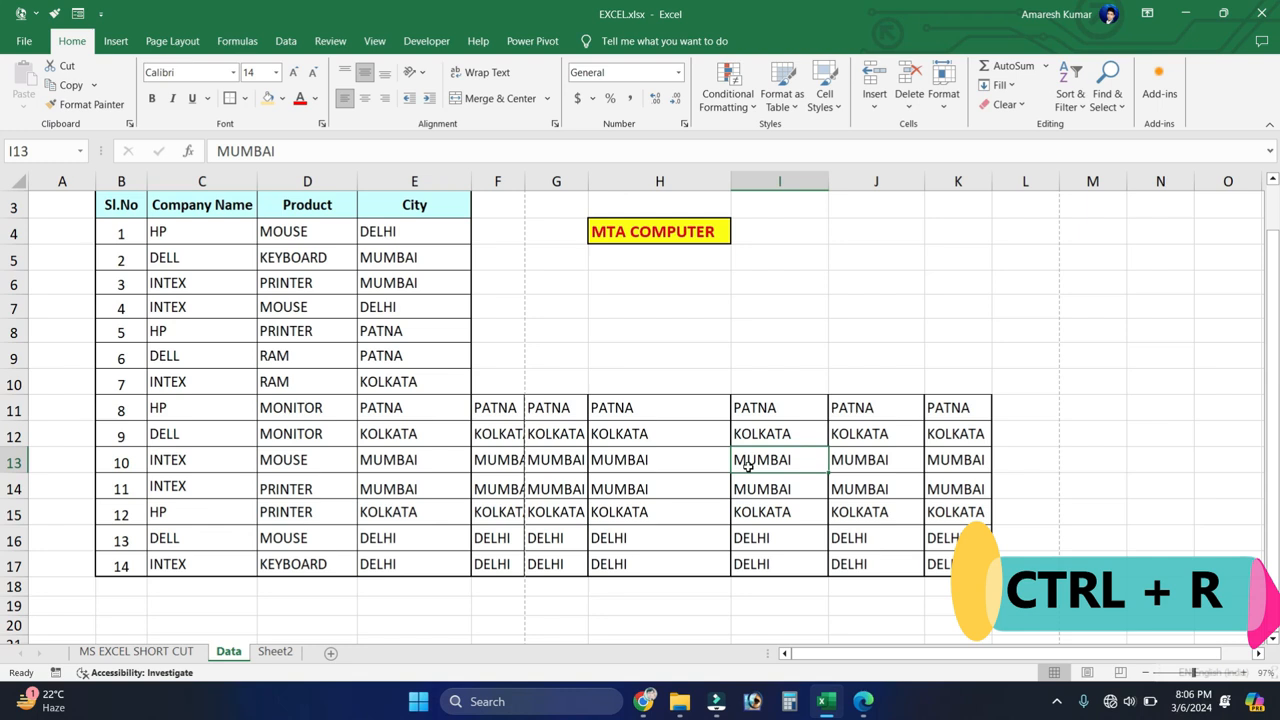
Step: Clear the filled City values from the range F10:K17
left_click_drag(500, 368, 958, 564)
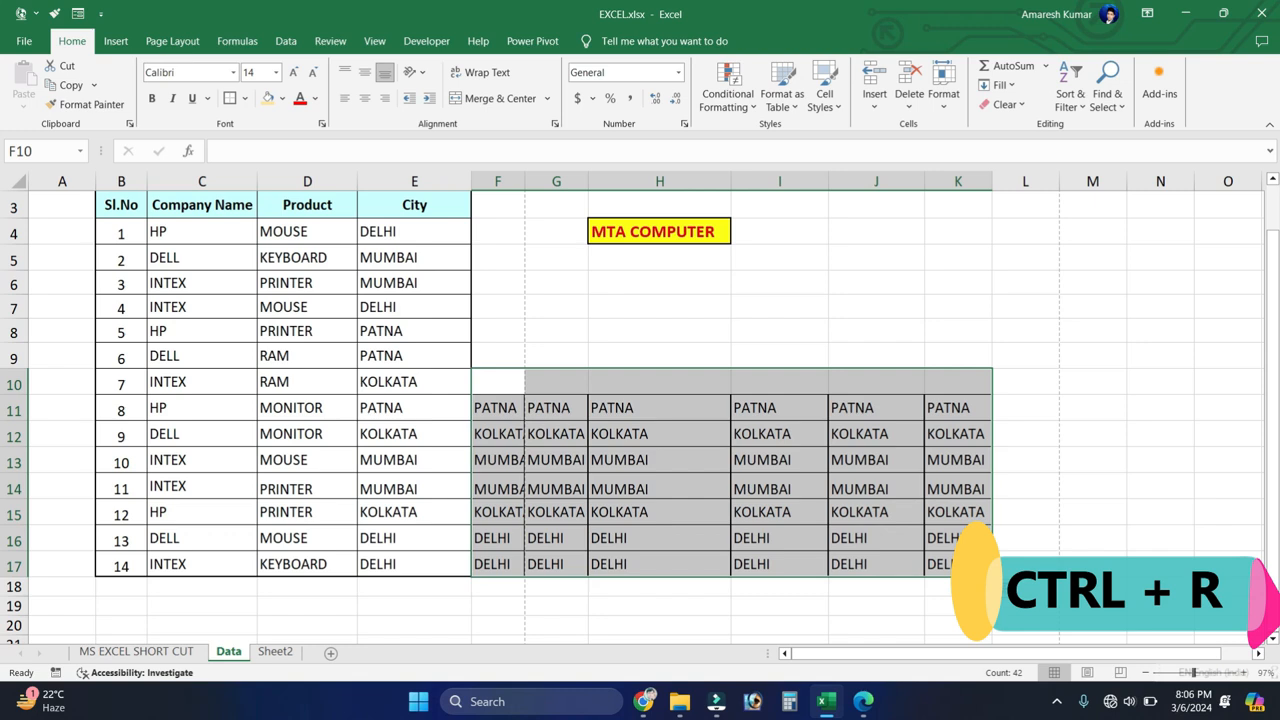
key("Delete")
left_click(778, 455)
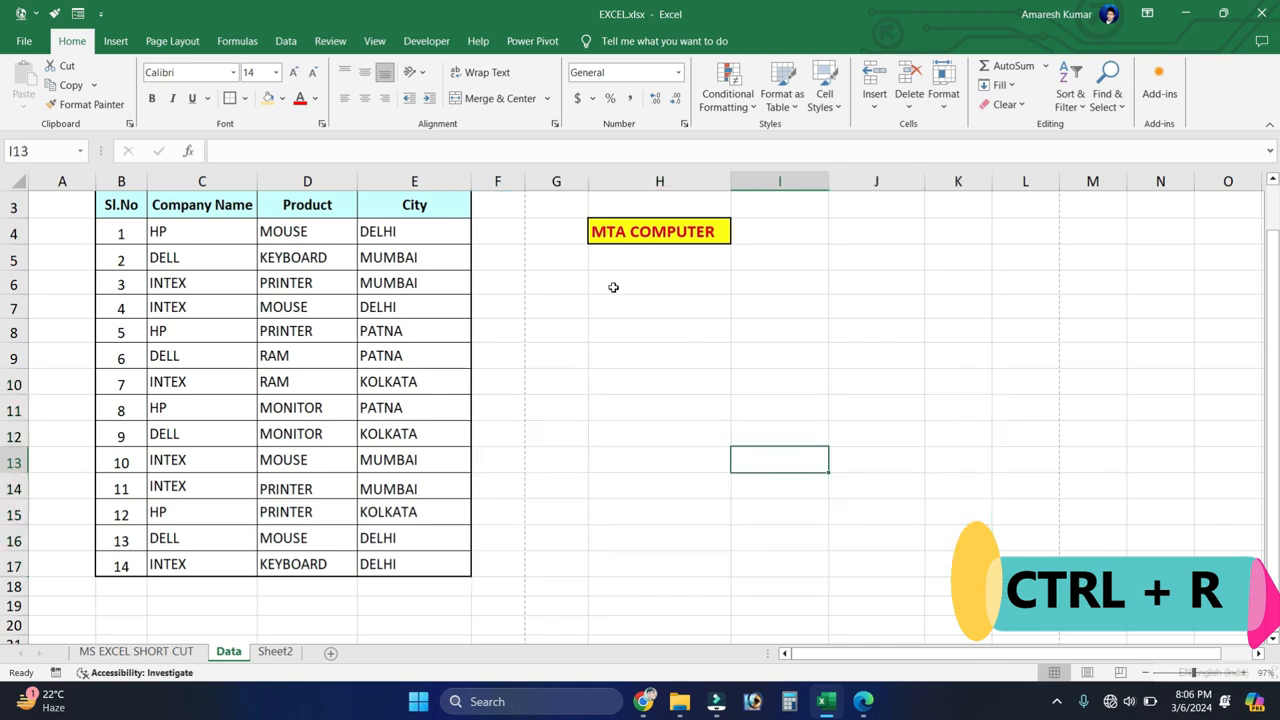
Step: Fill the MTA COMPUTER cell H4 to the right into I4 and widen column I to fit the text
left_click(758, 228)
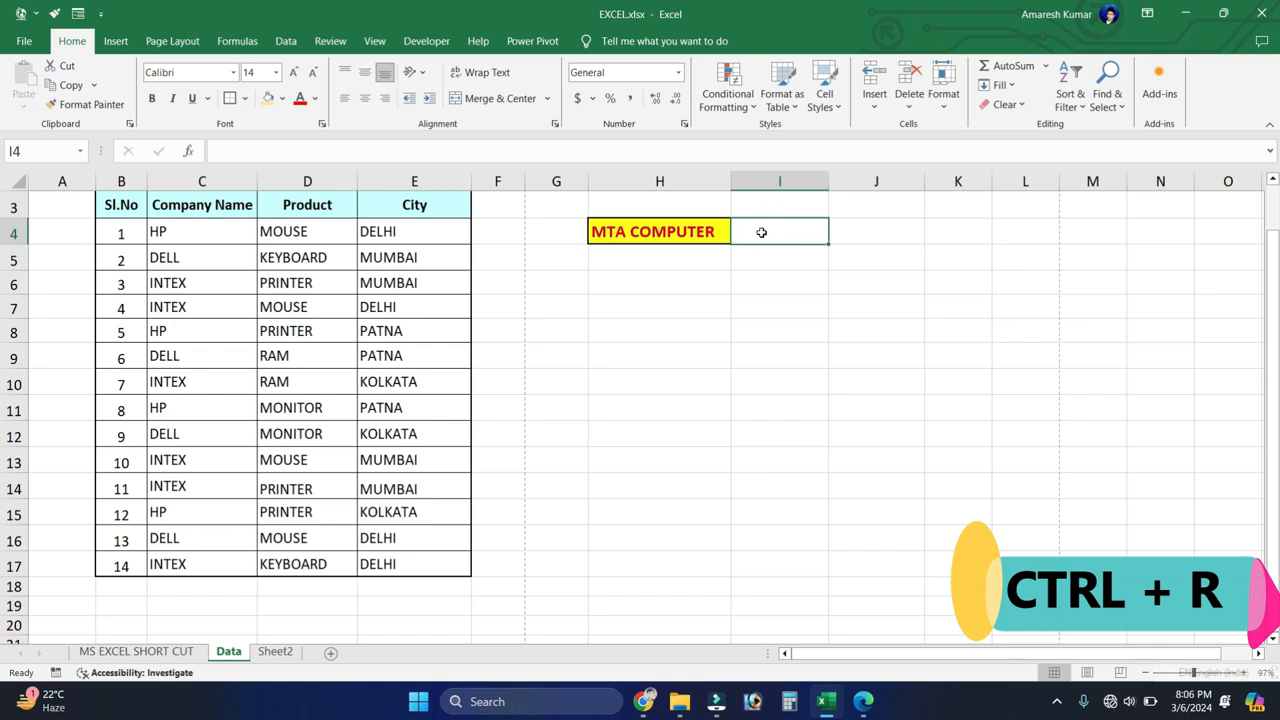
key("ctrl+r")
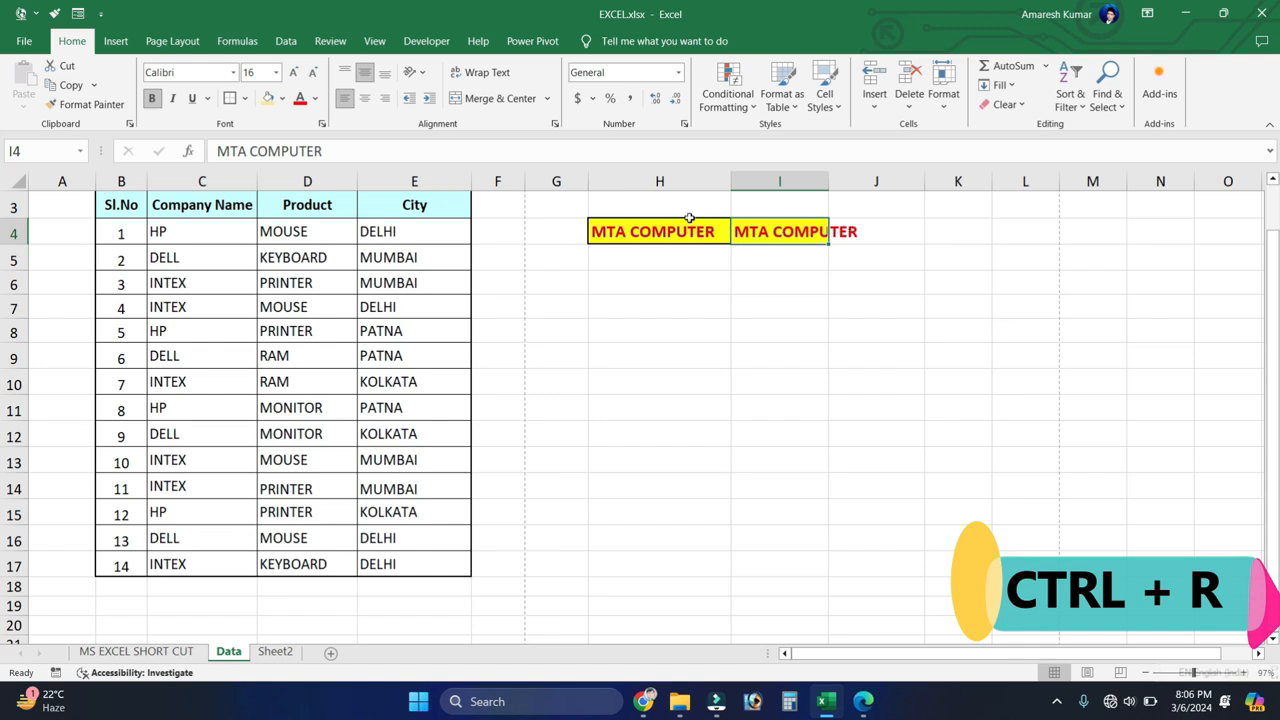
left_click(648, 224)
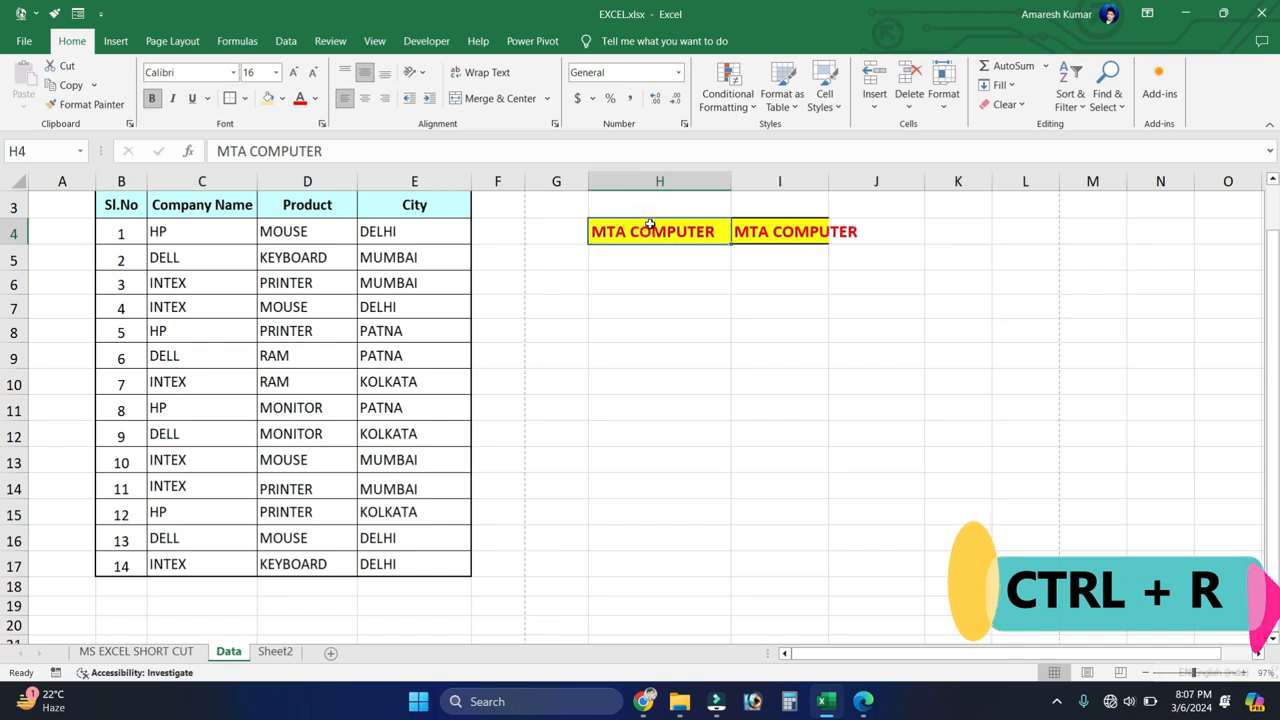
left_click(760, 235)
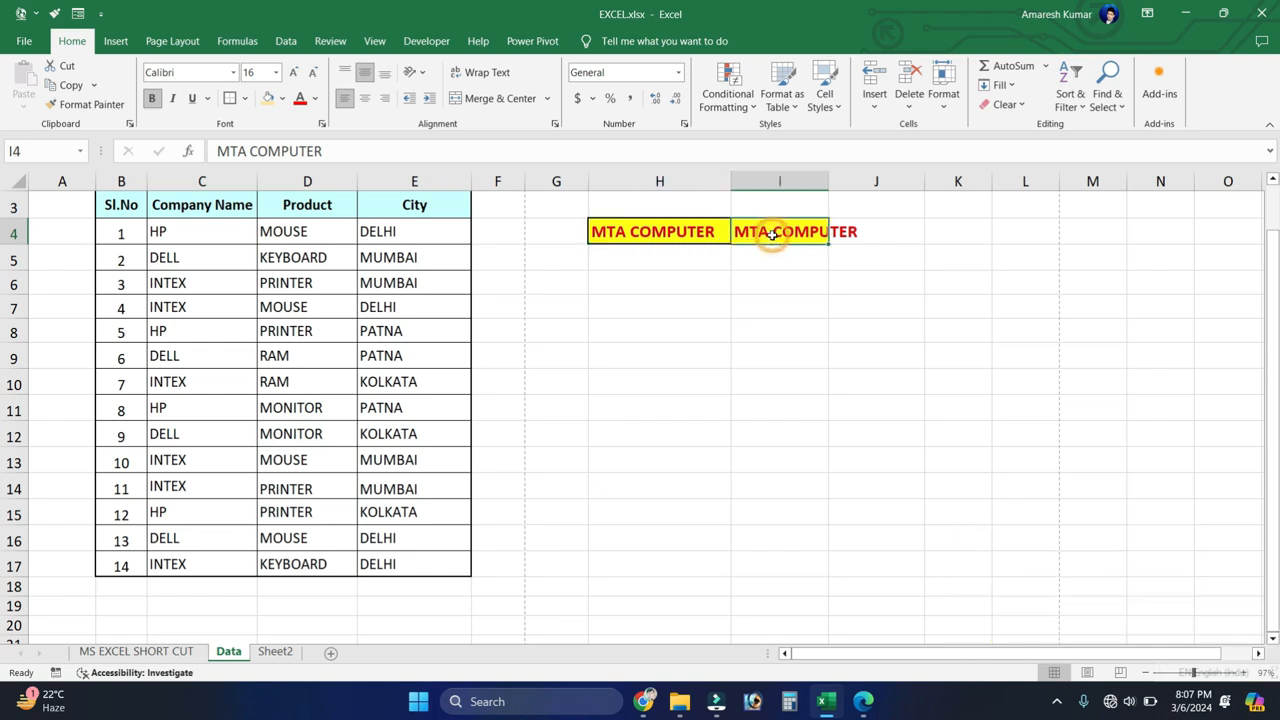
left_click_drag(829, 181, 862, 181)
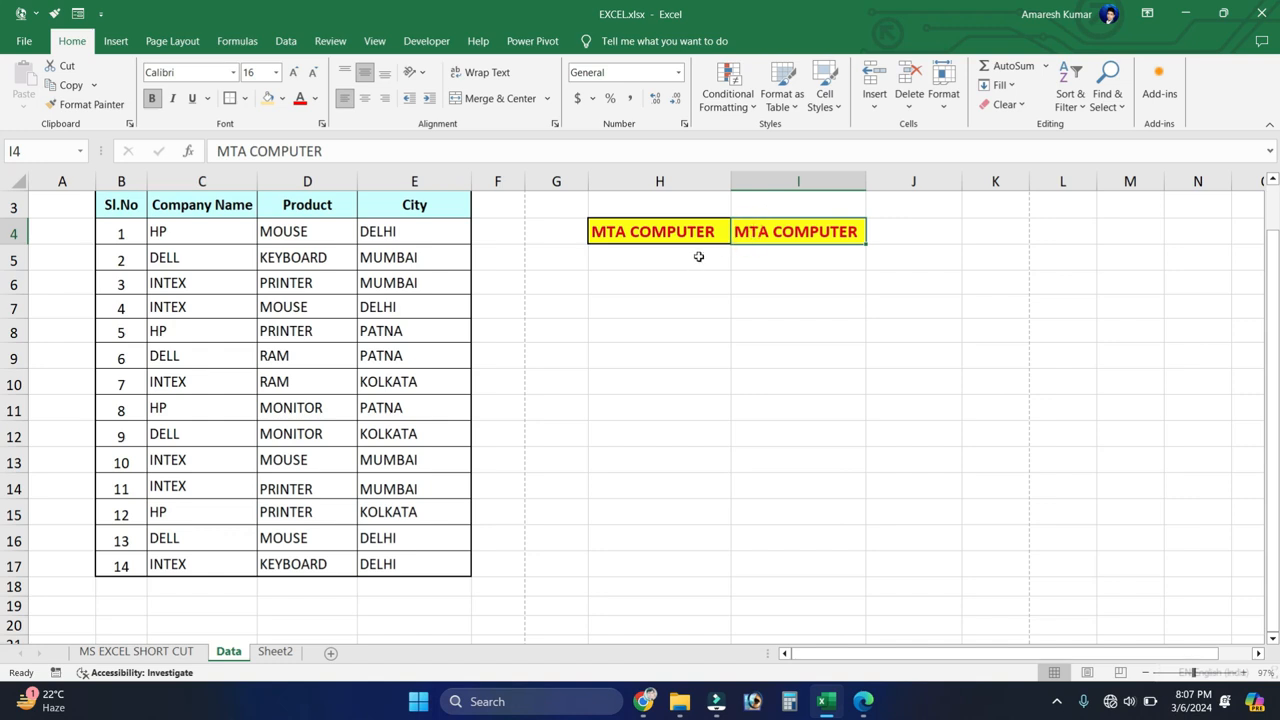
Step: Undo the fill in I4 and save the workbook
key("ctrl+z")
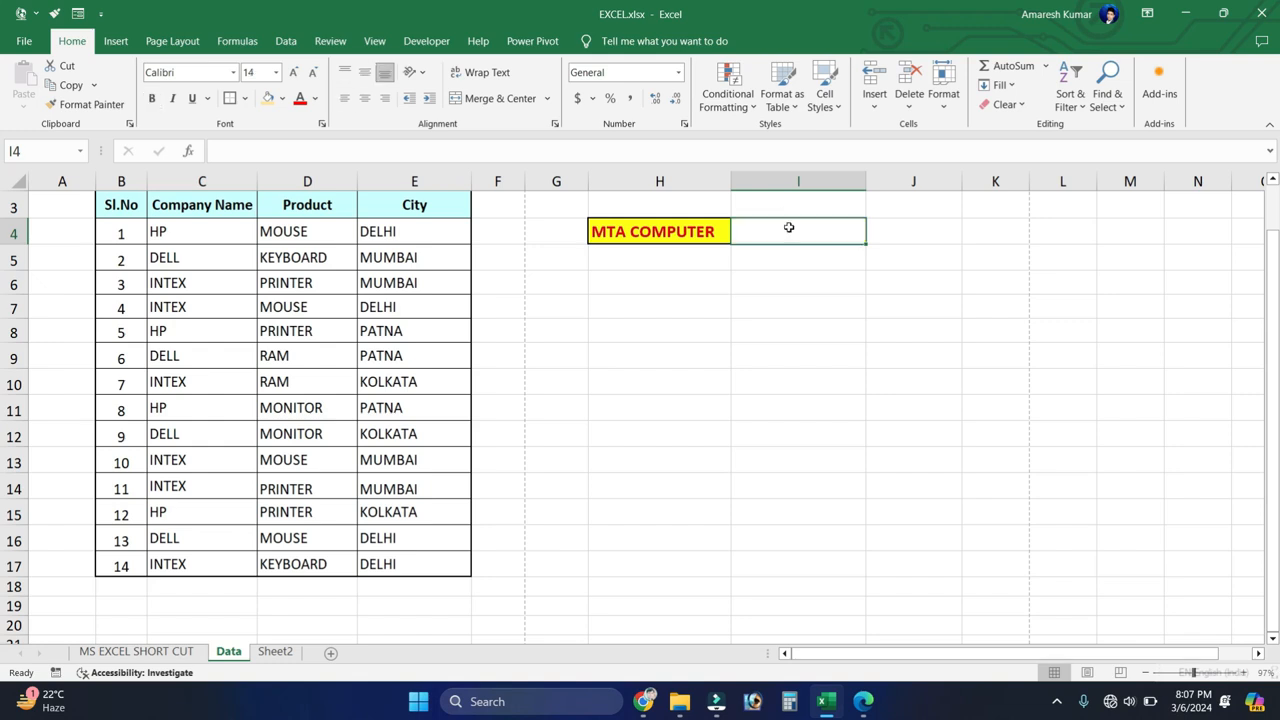
left_click(765, 290)
left_click(590, 336)
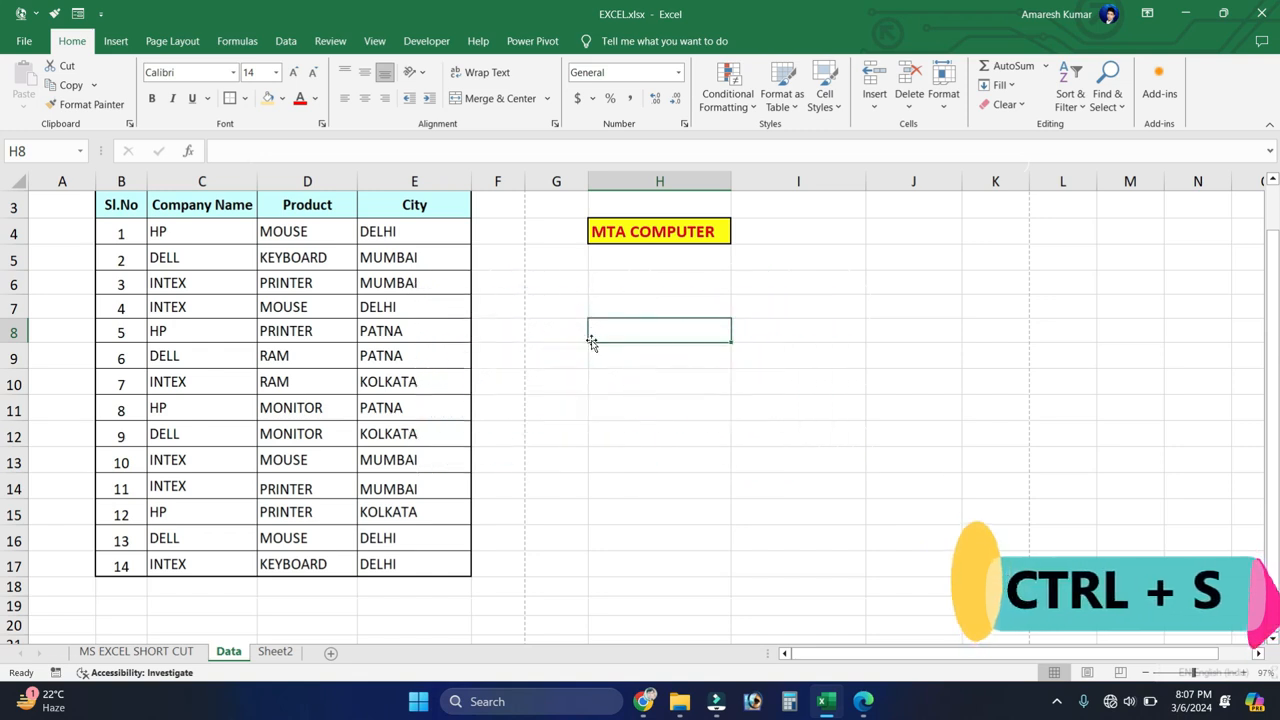
key("ctrl+s")
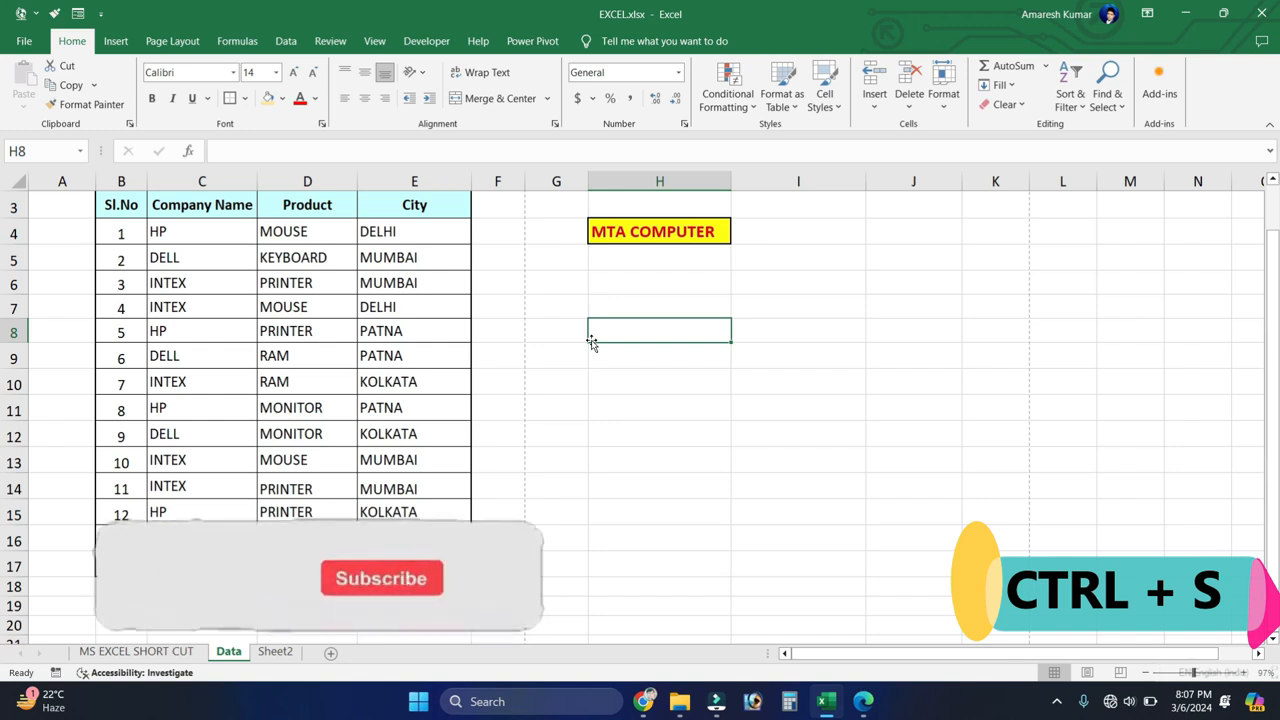
Step: Create a new workbook, choose the Desktop folder VIDEO NEW as its save location, and cancel the save
key("ctrl+n")
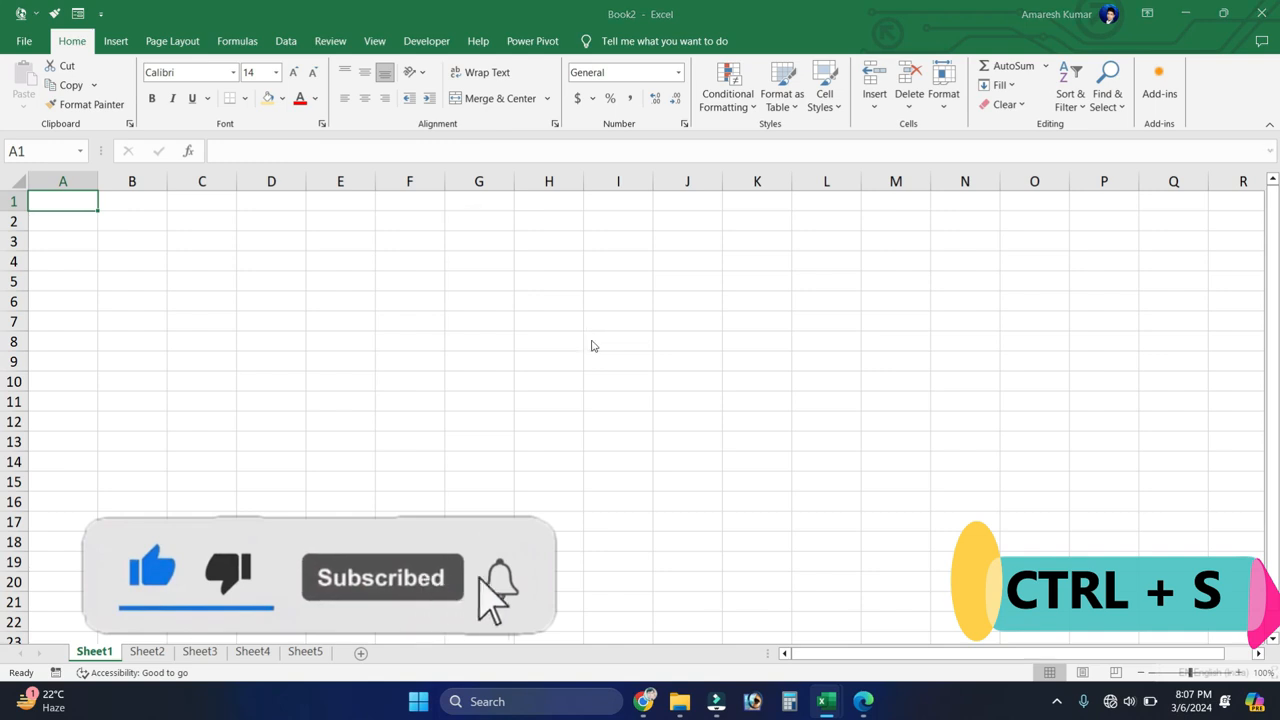
key("ctrl+s")
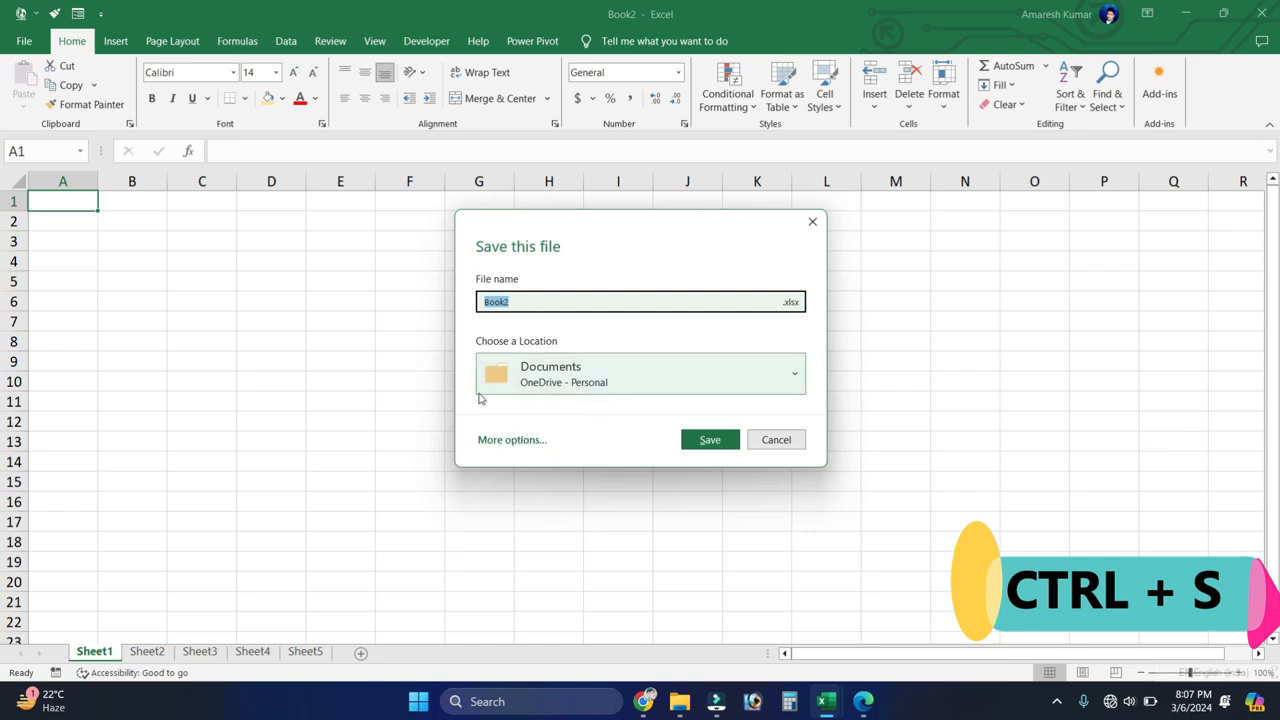
left_click(697, 379)
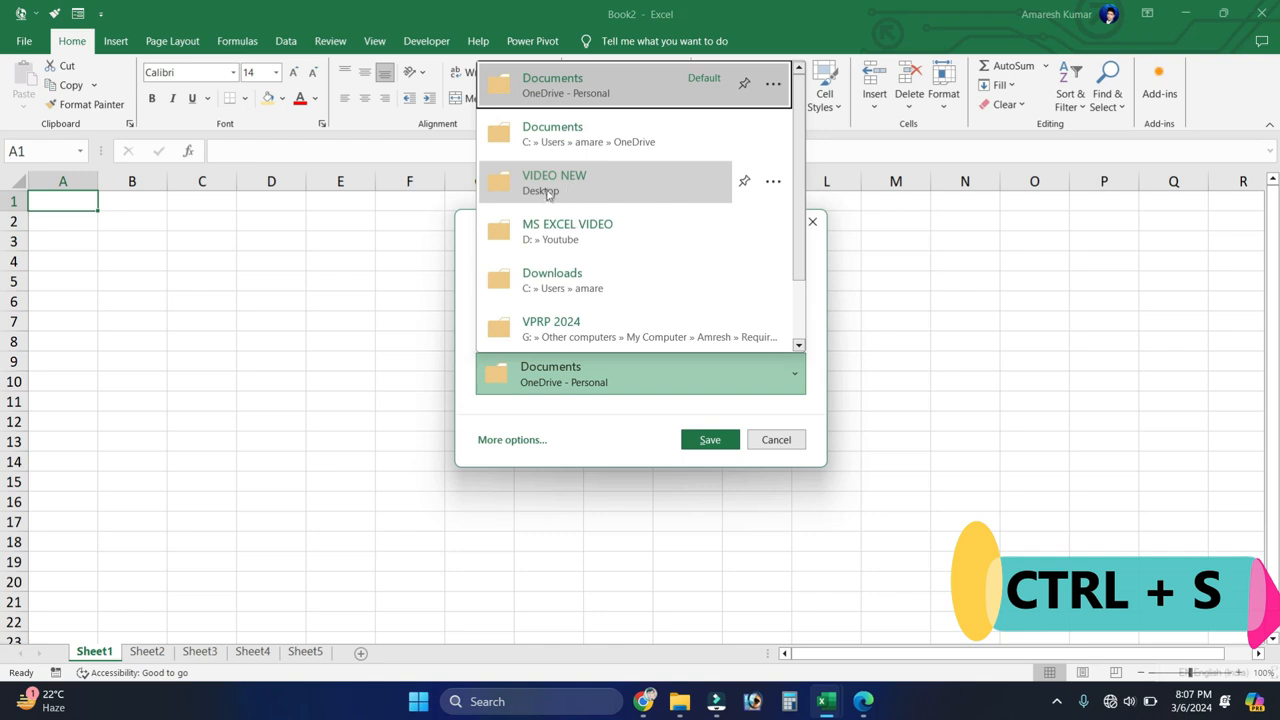
left_click(558, 175)
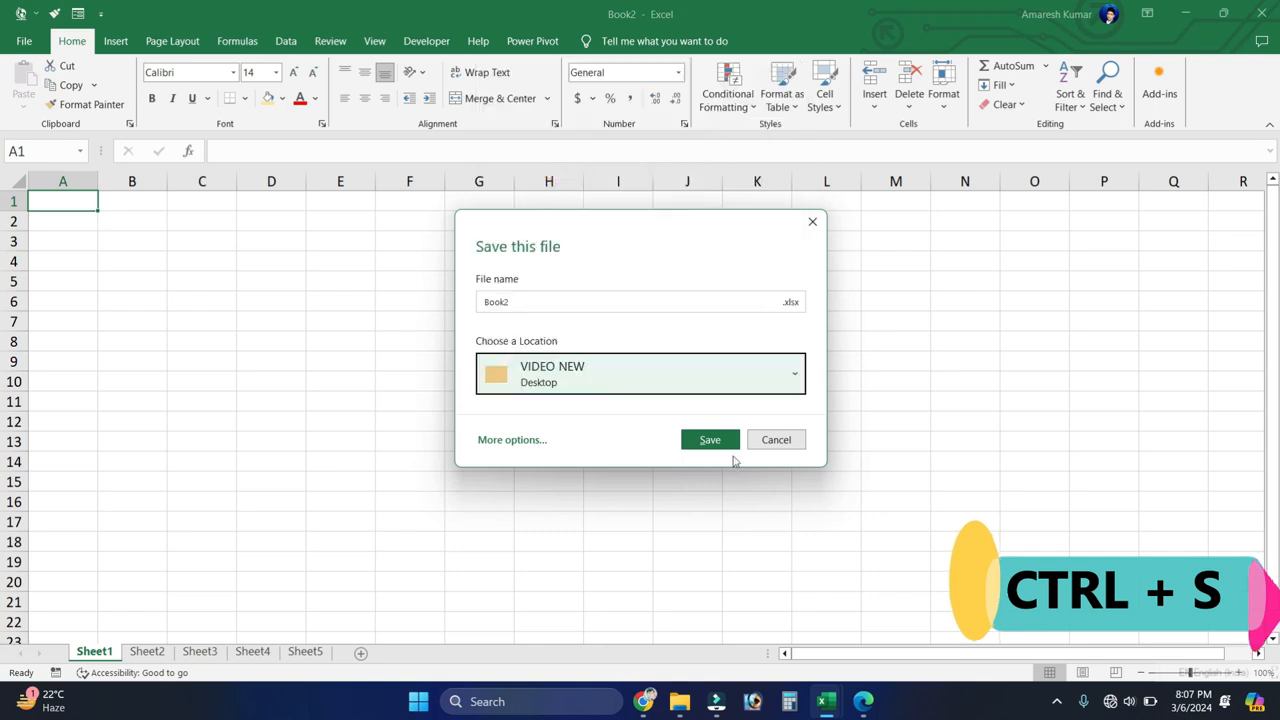
left_click(812, 224)
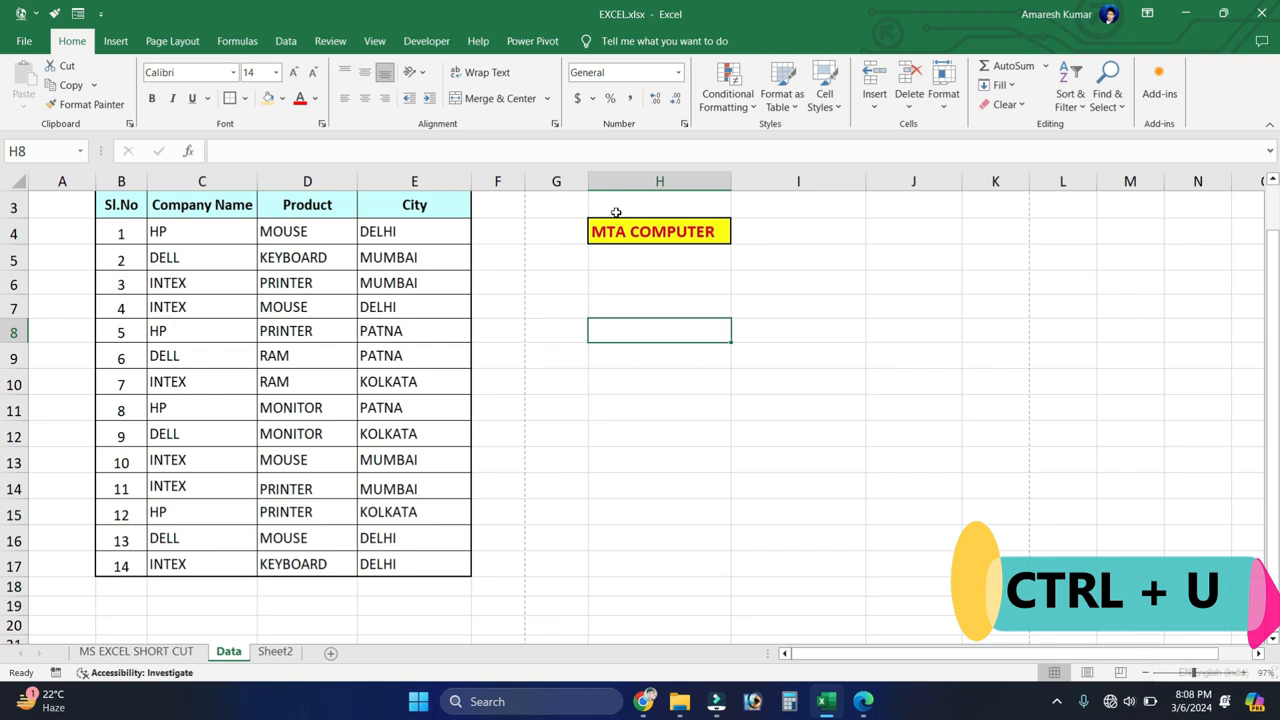
Step: Underline the MTA COMPUTER text in cell H4
left_click(662, 237)
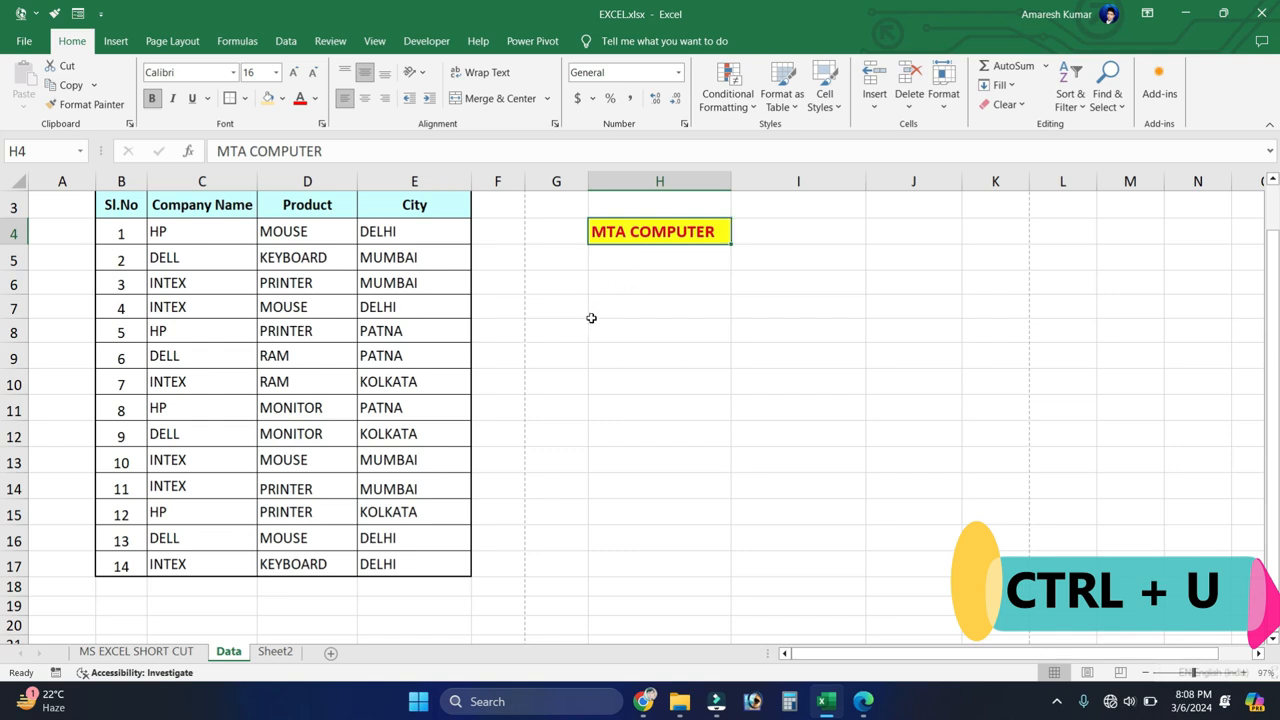
key("ctrl+u")
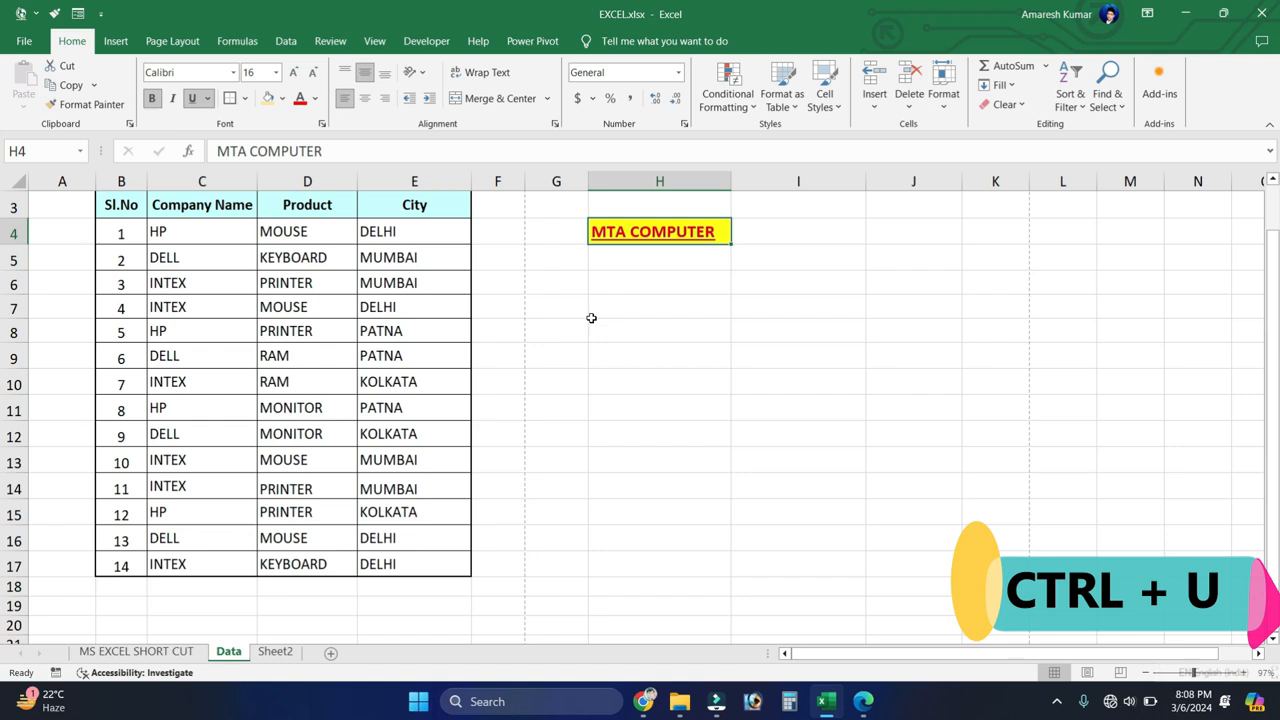
left_click(690, 182)
left_click(666, 232)
Step: Toggle underlining on and off twice for the table entries B4:E17, leaving them without underline
left_click_drag(119, 233, 365, 512)
scroll(365, 512, "up", 1)
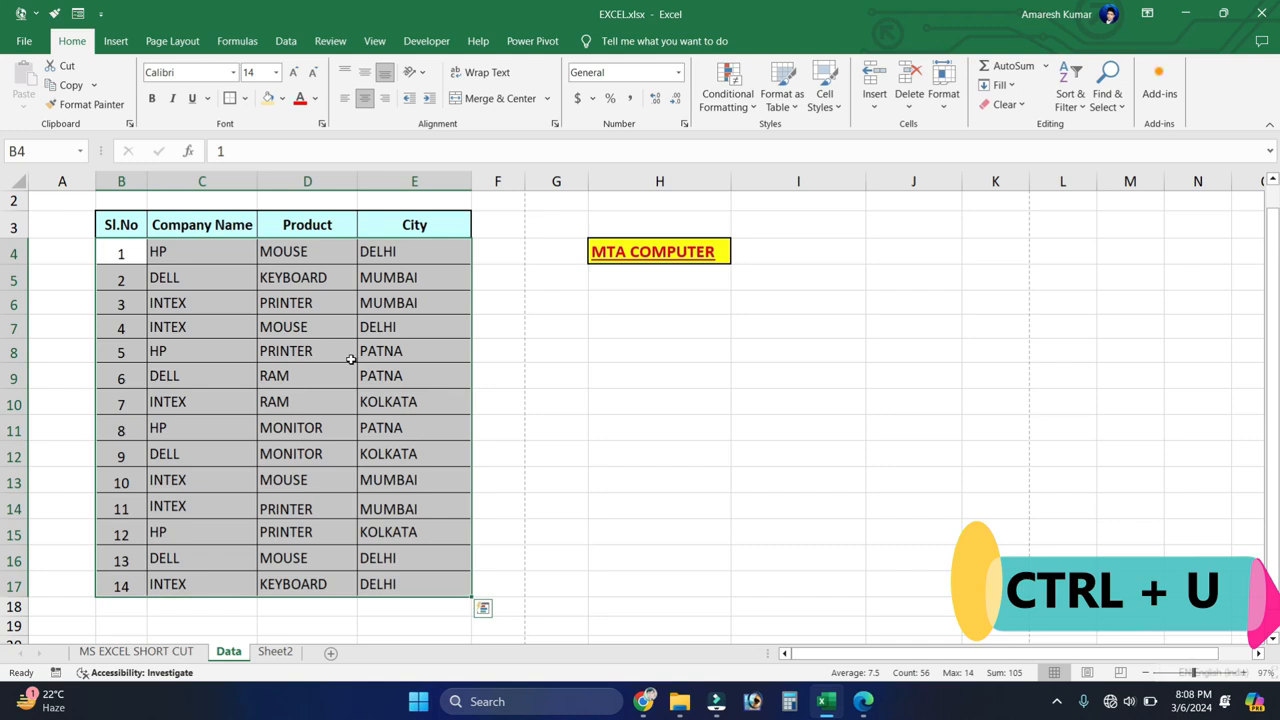
key("ctrl+u")
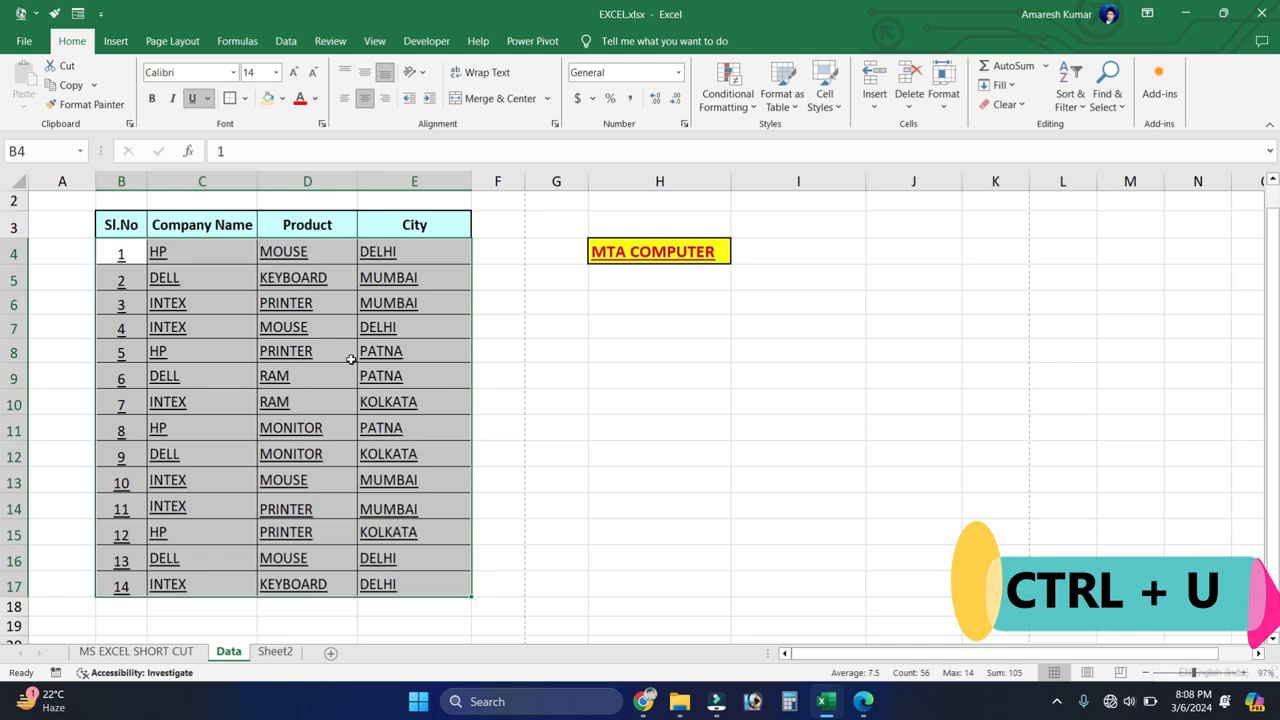
key("ctrl+u")
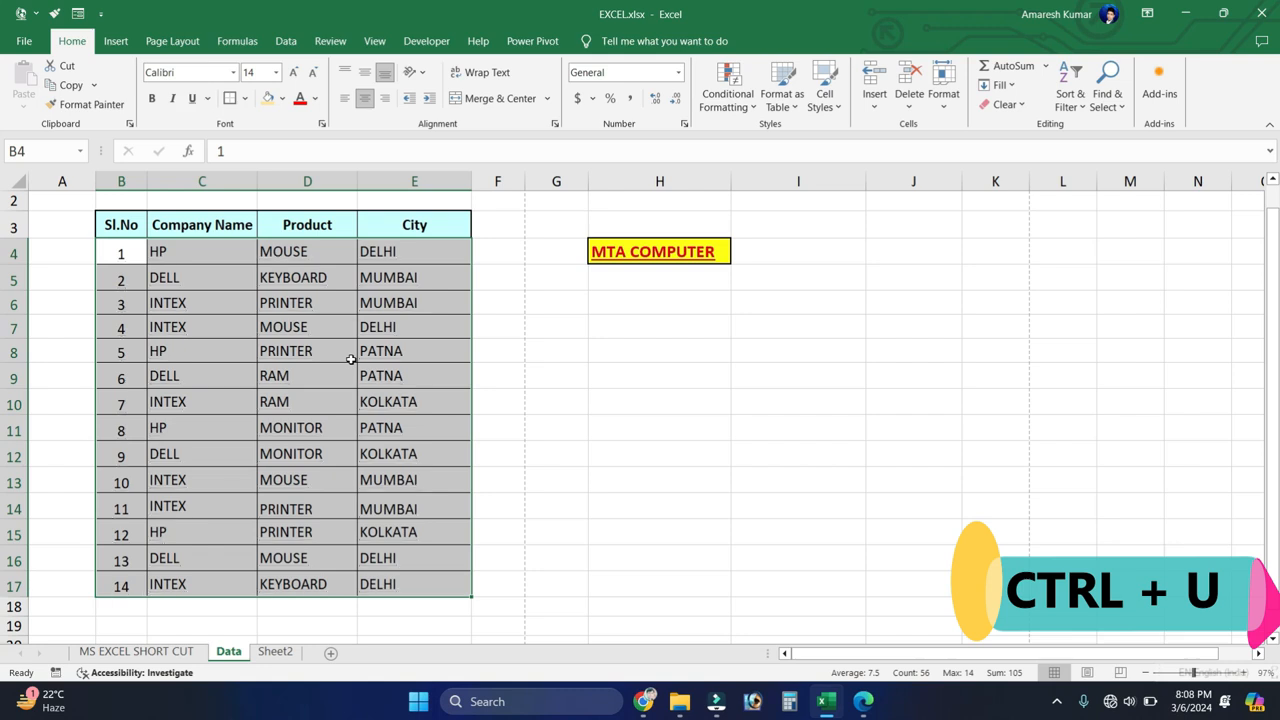
key("ctrl+u")
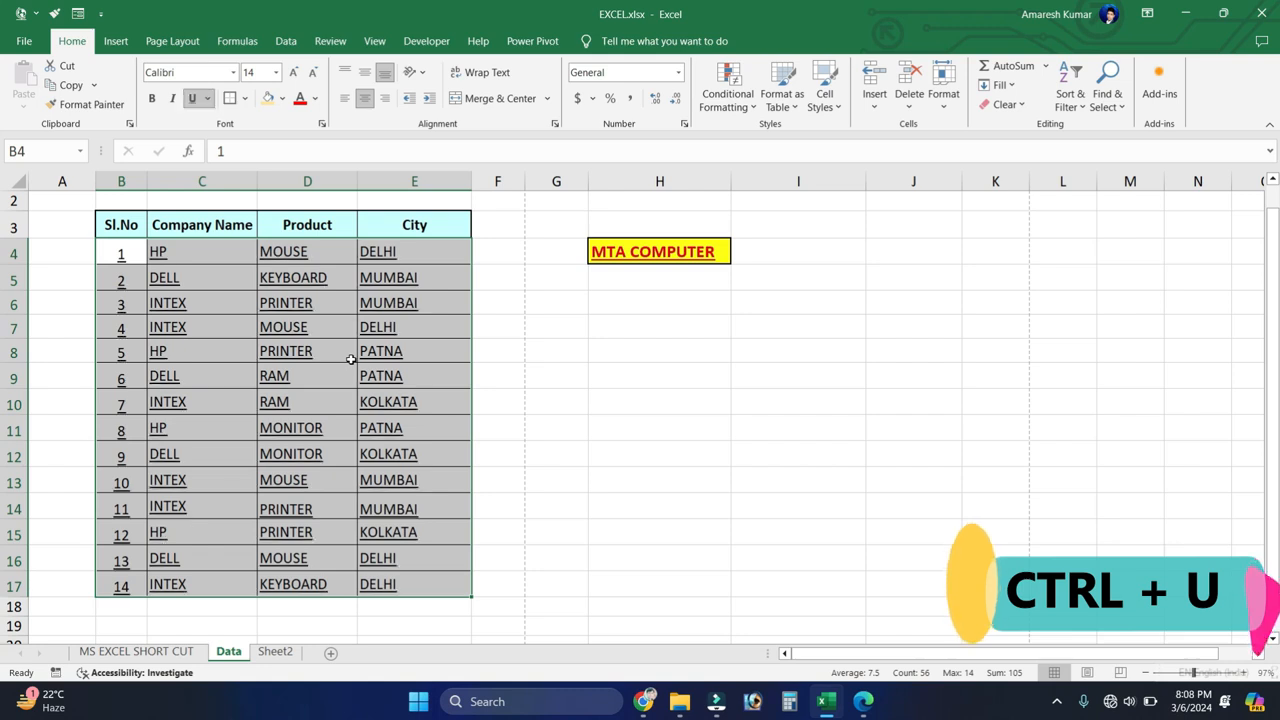
key("ctrl+u")
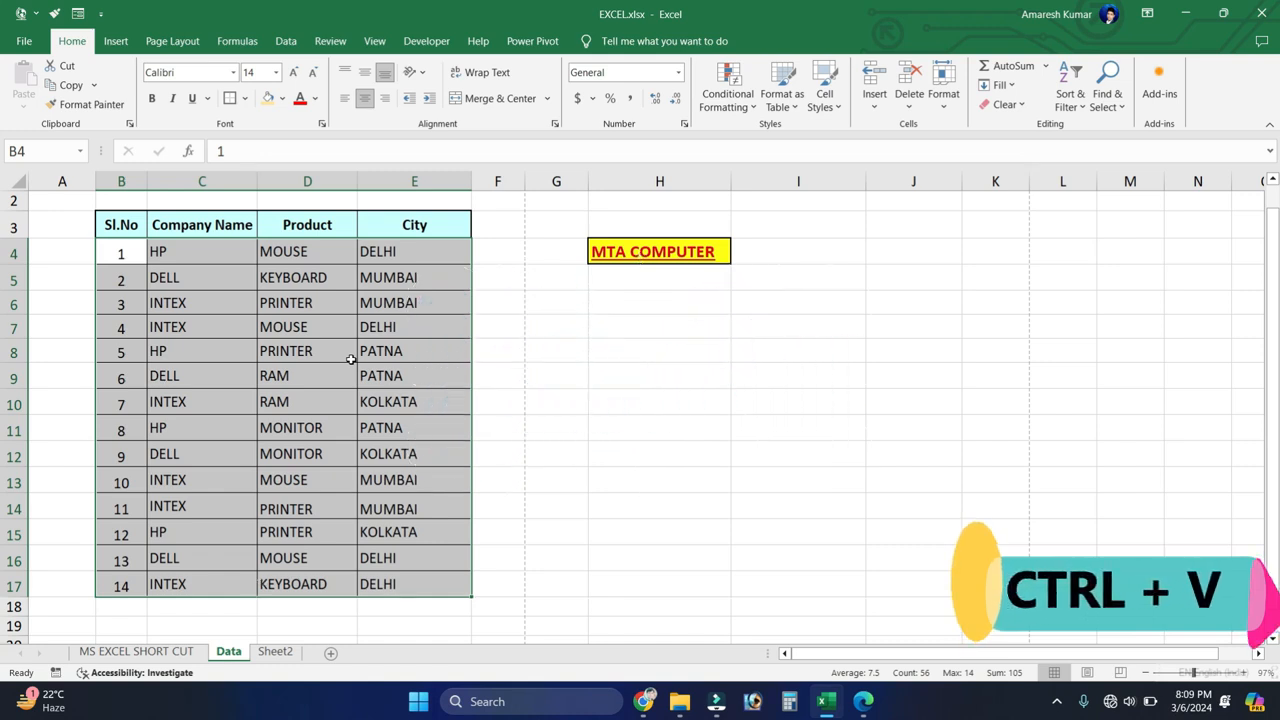
Step: Copy the MTA COMPUTER cell H4 into H8 and end the copy mode
left_click(641, 251)
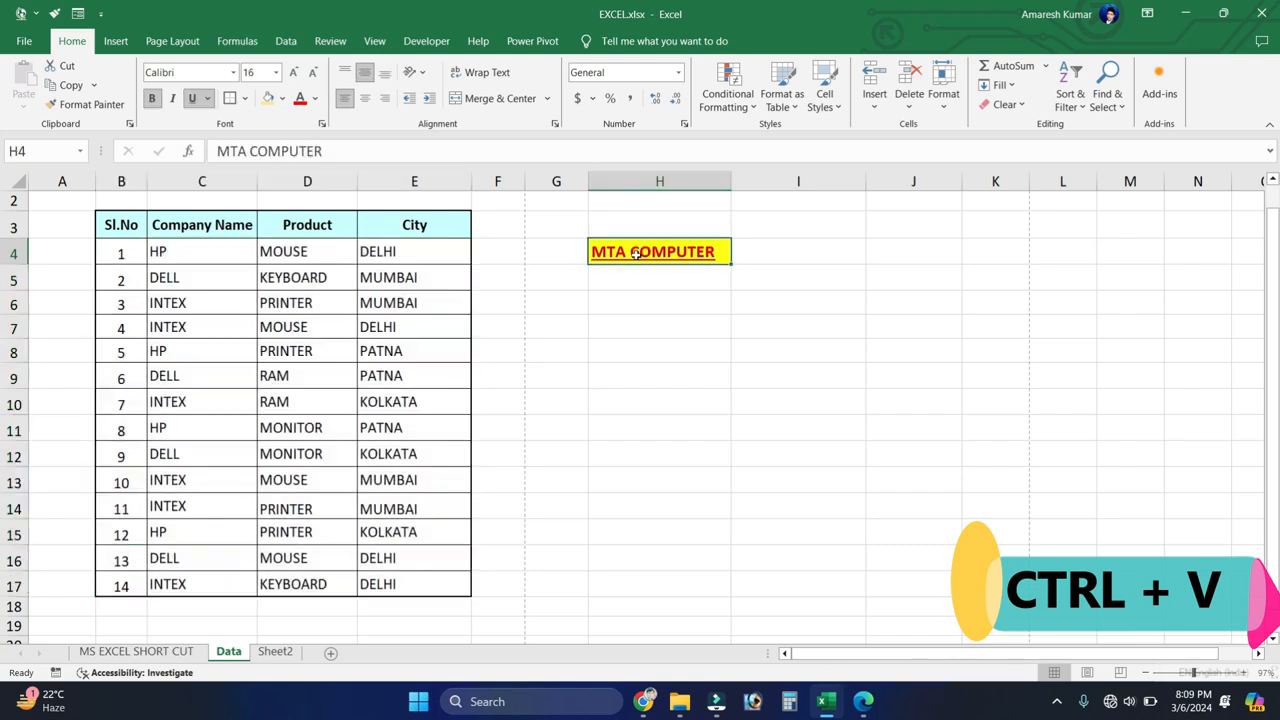
key("ctrl+c")
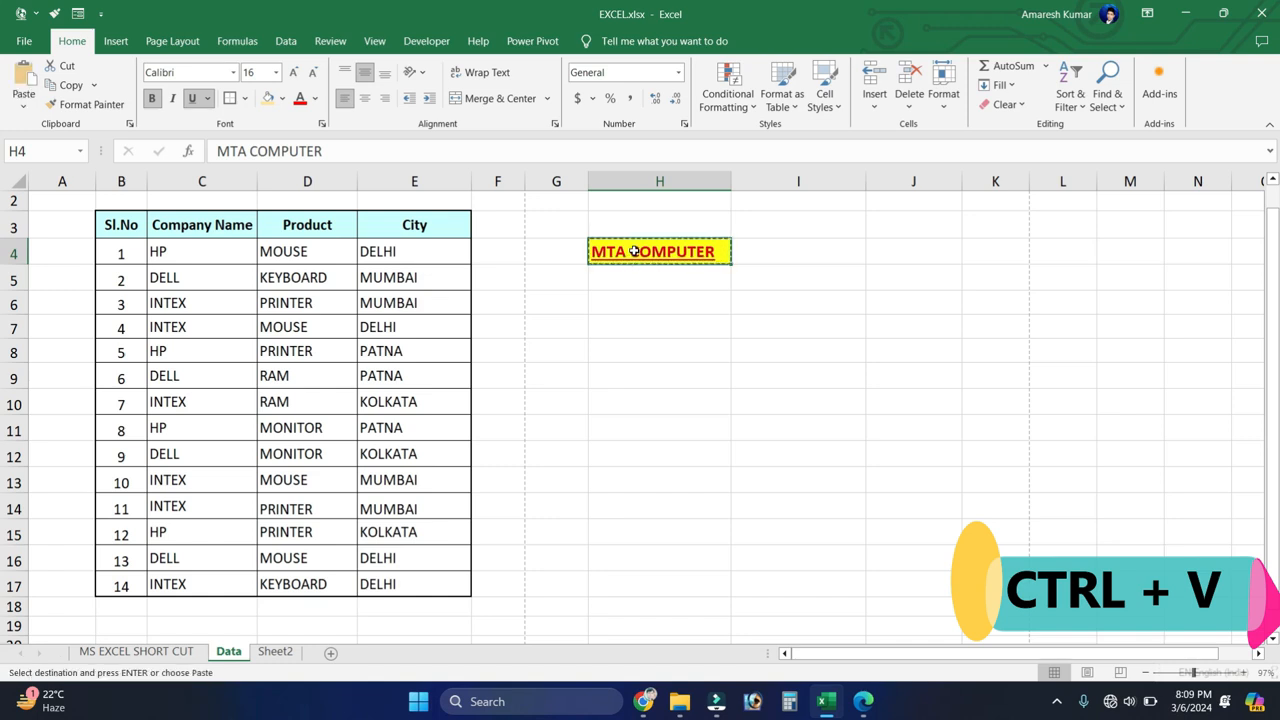
left_click(631, 352)
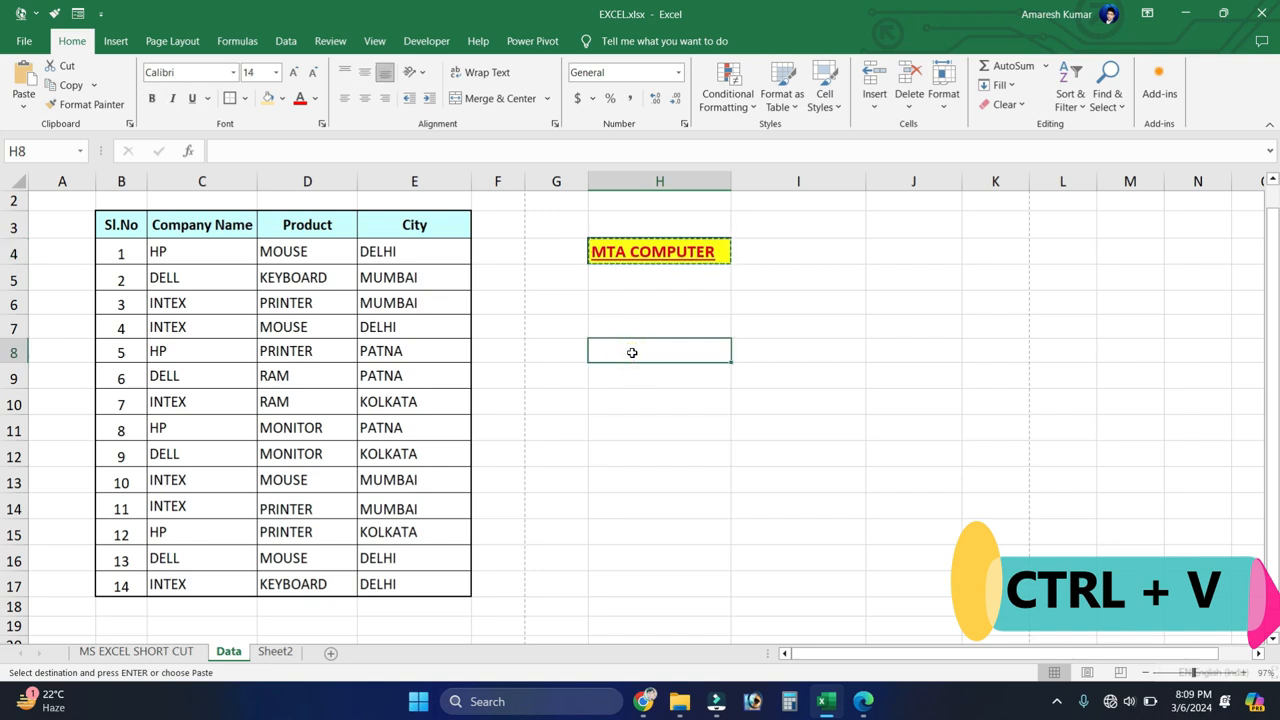
key("ctrl+v")
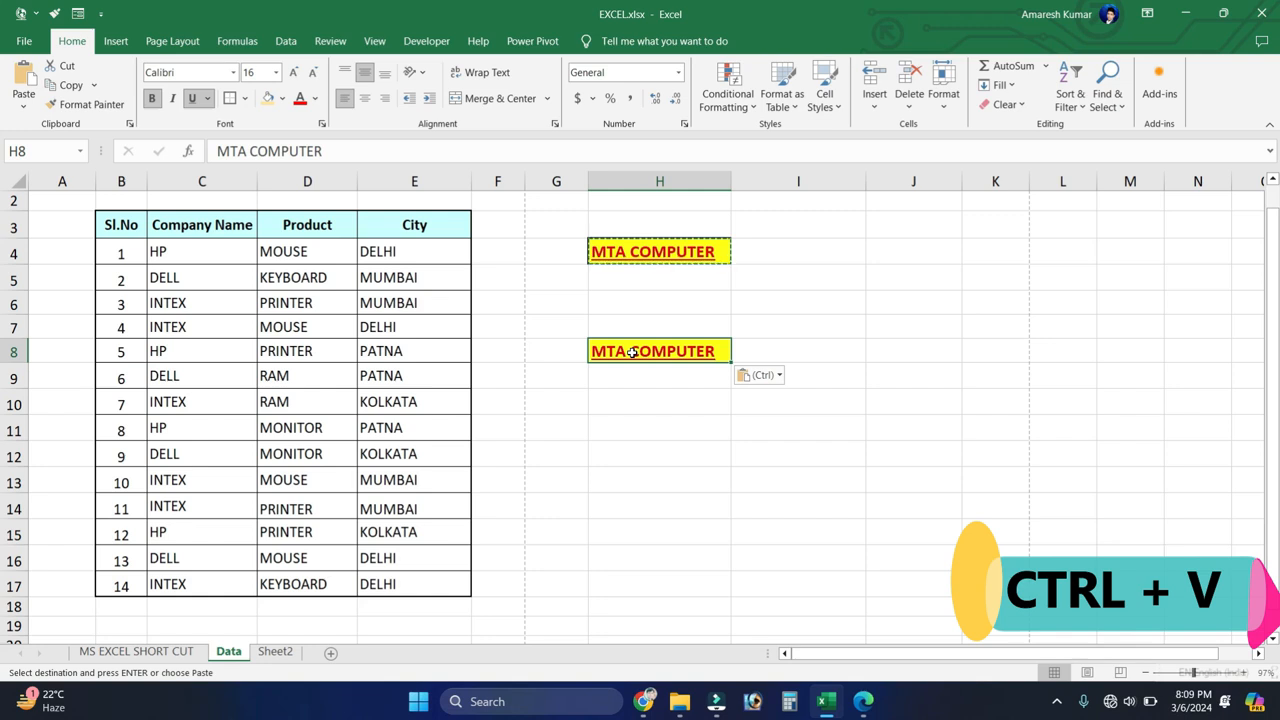
left_click(614, 330)
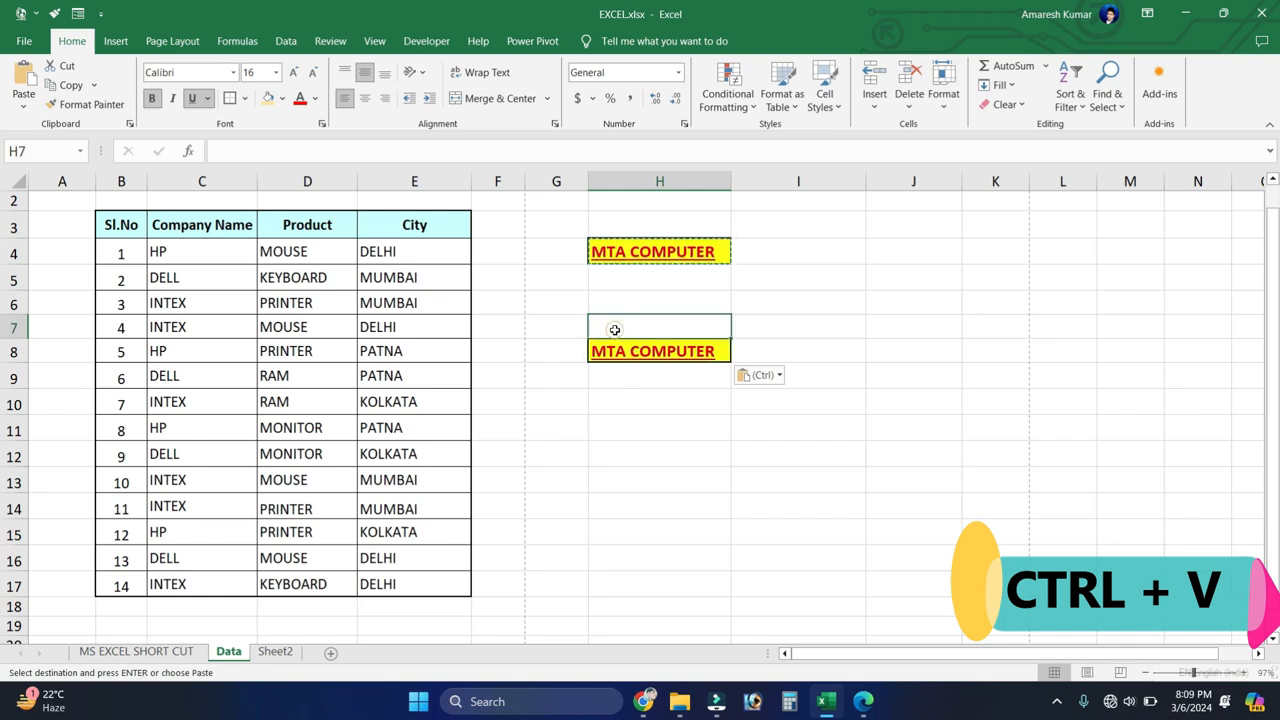
key("Escape")
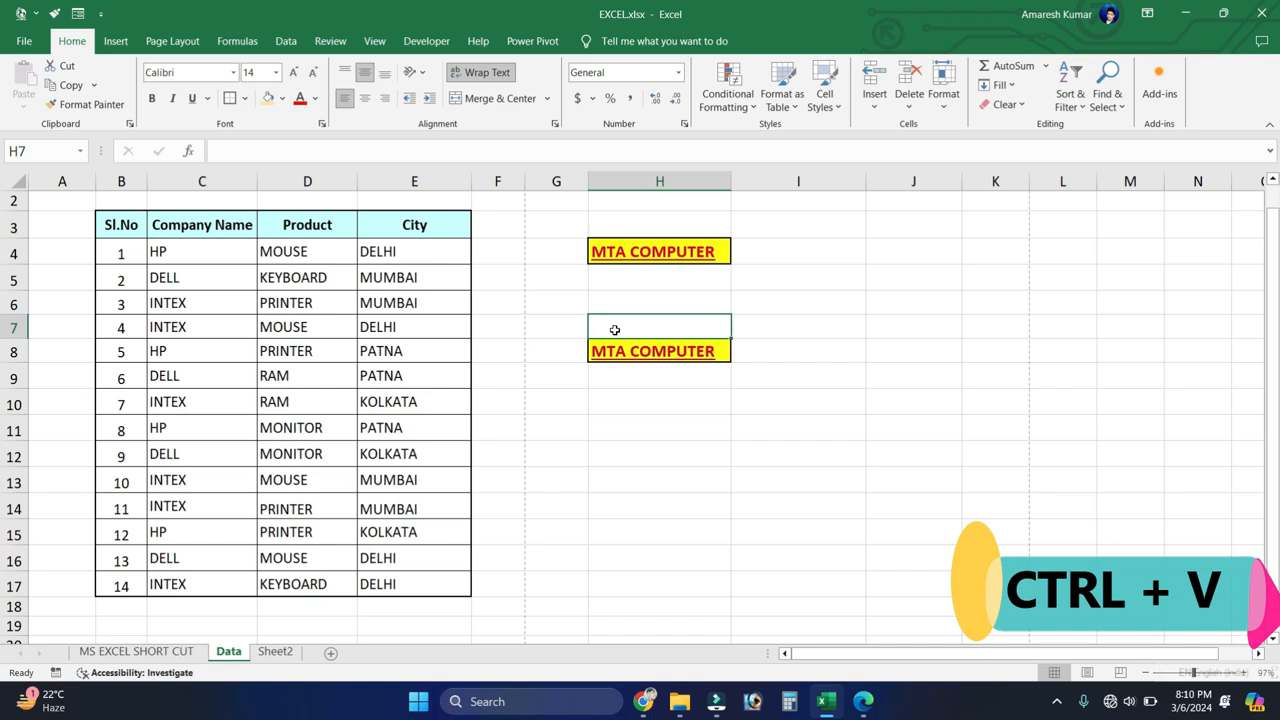
Step: Move the MTA COMPUTER cell from H8 to H11 by cutting and pasting it
left_click(621, 260)
left_click(648, 356)
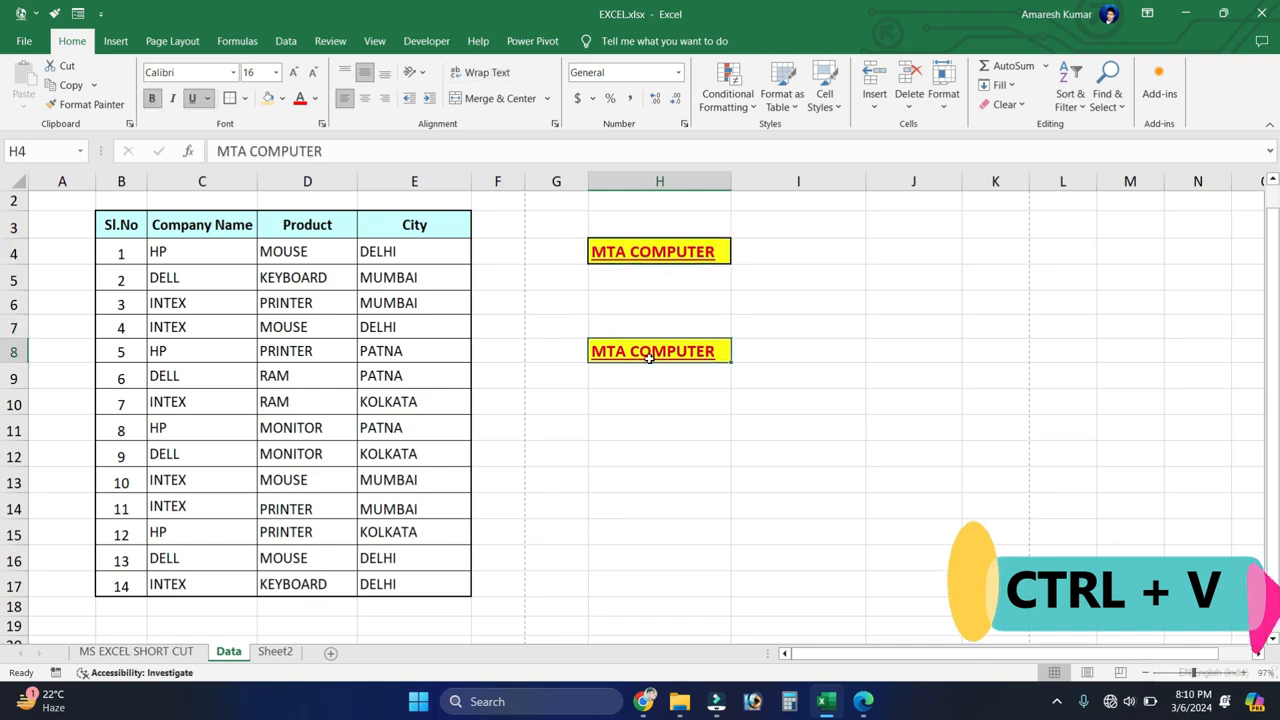
key("ctrl+x")
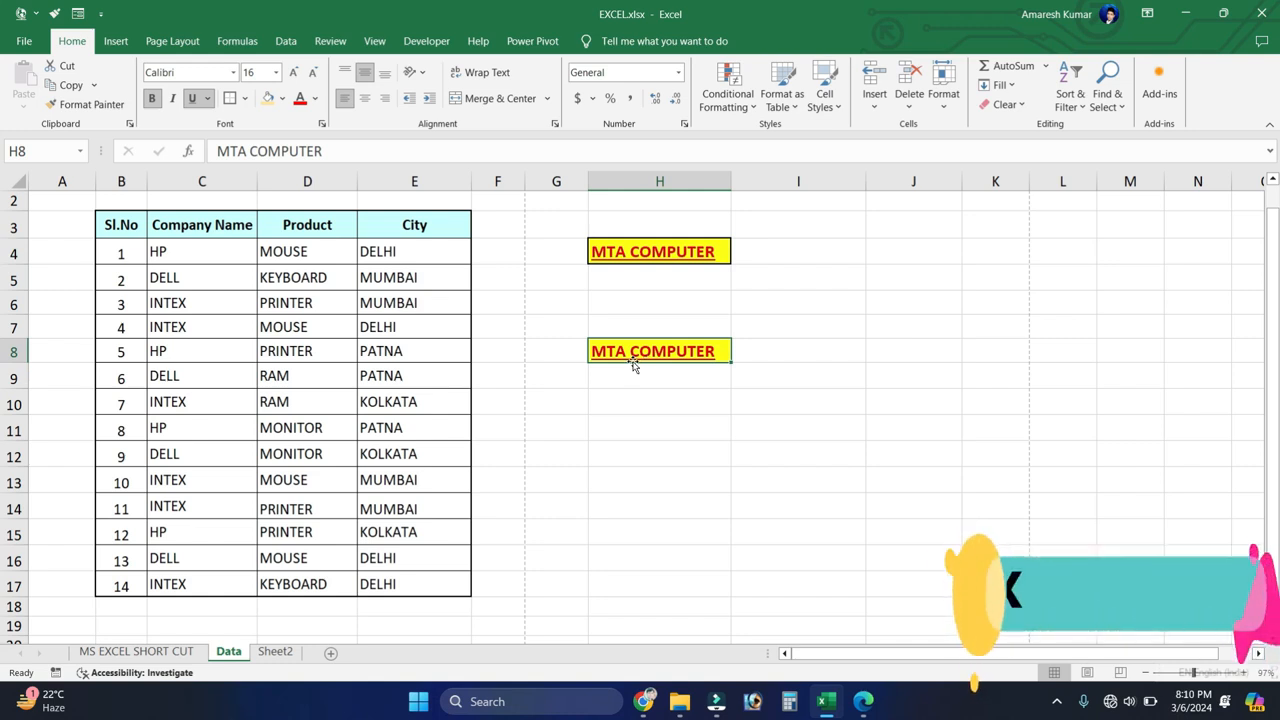
mouse_move(633, 366)
left_mouse_down()
mouse_move(620, 385)
mouse_move(628, 406)
mouse_move(606, 357)
mouse_move(634, 371)
left_mouse_up()
left_click(637, 427)
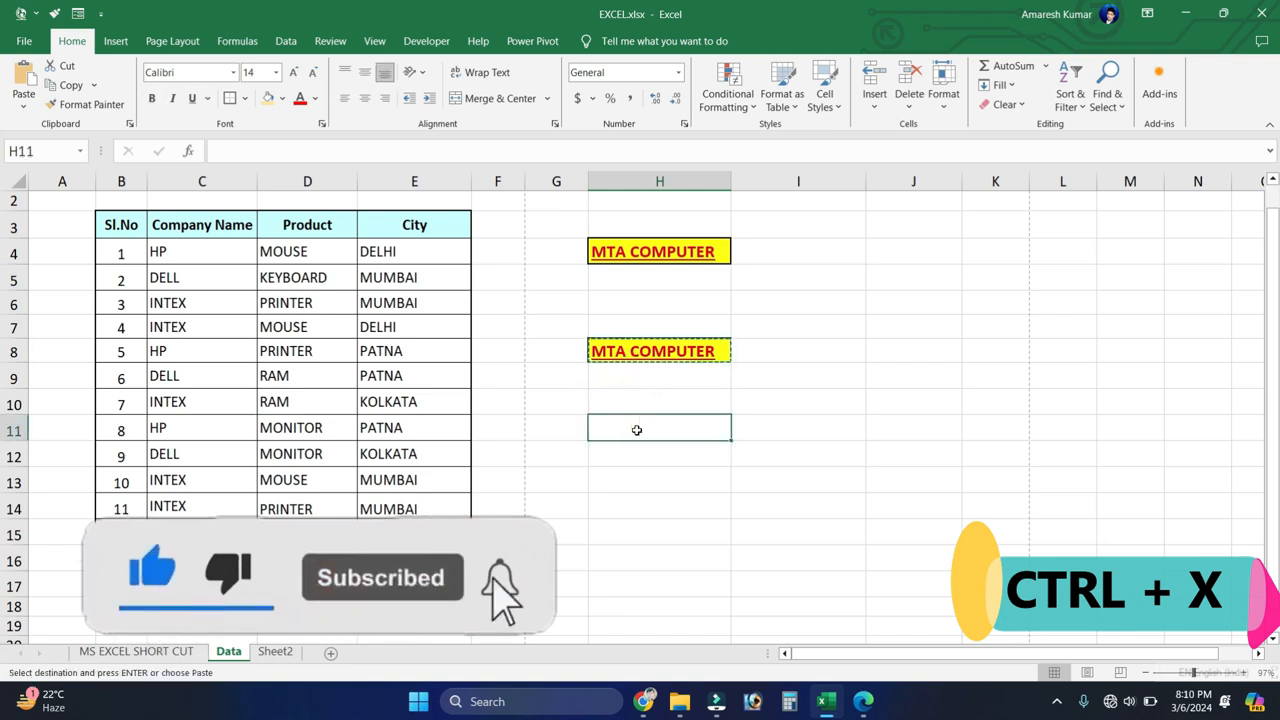
key("ctrl+v")
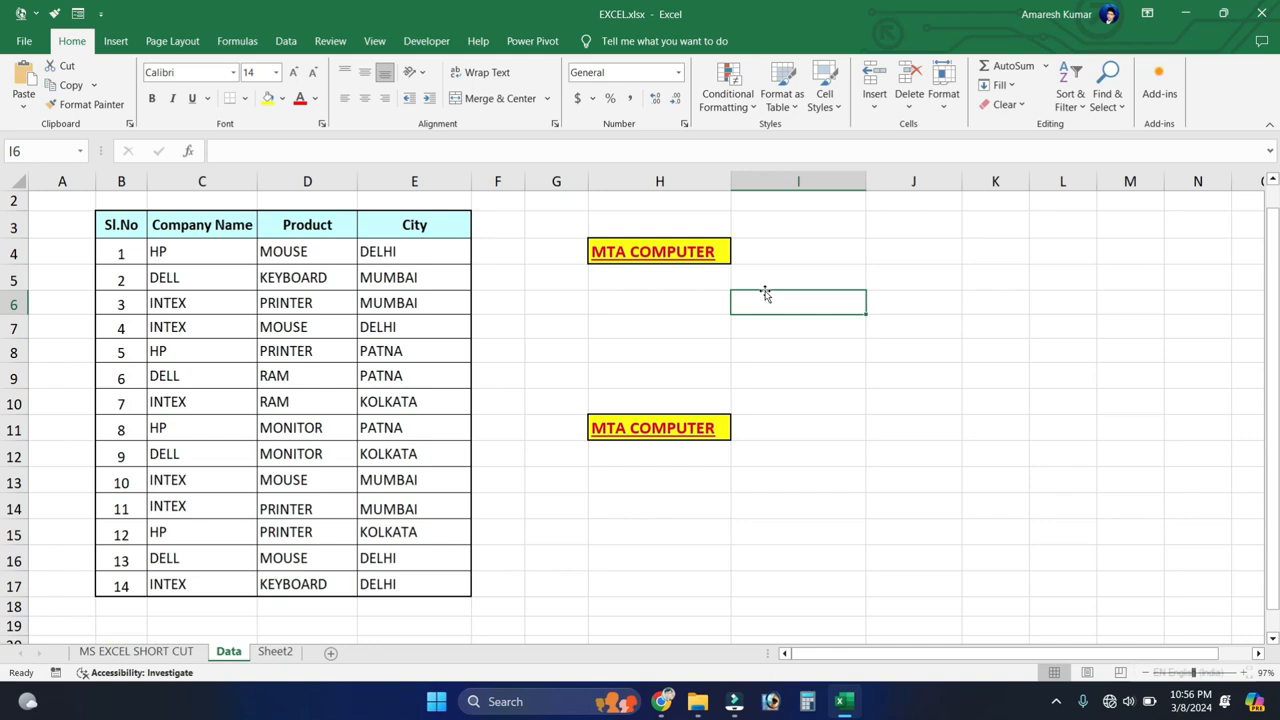
Step: Close the EXCEL.xlsx workbook and reopen it from the recent files
left_click(775, 272)
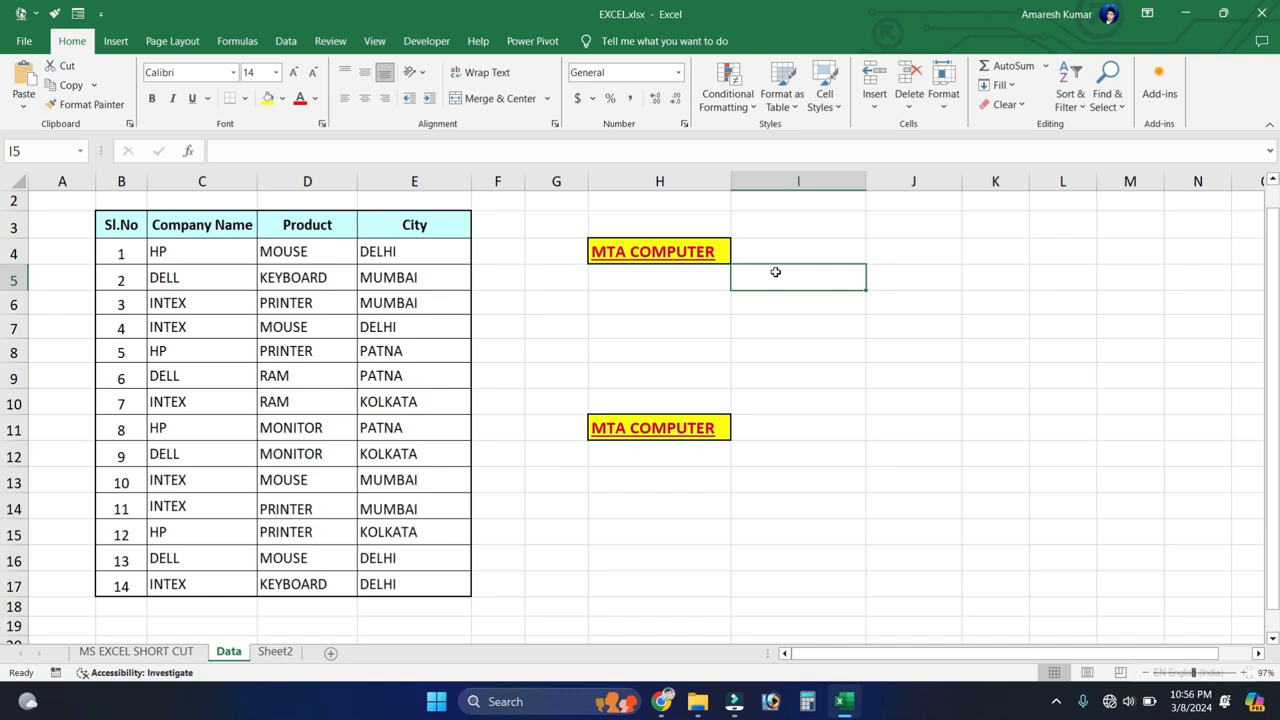
left_click(600, 326)
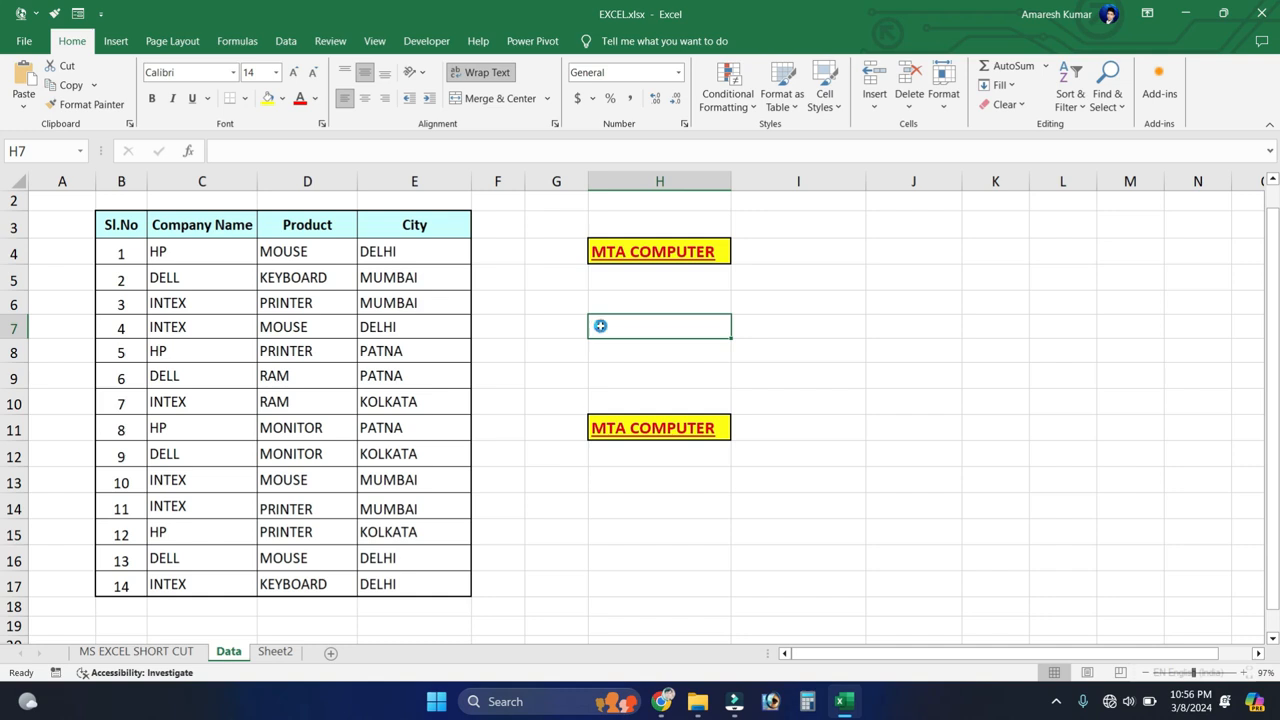
key("ctrl+w")
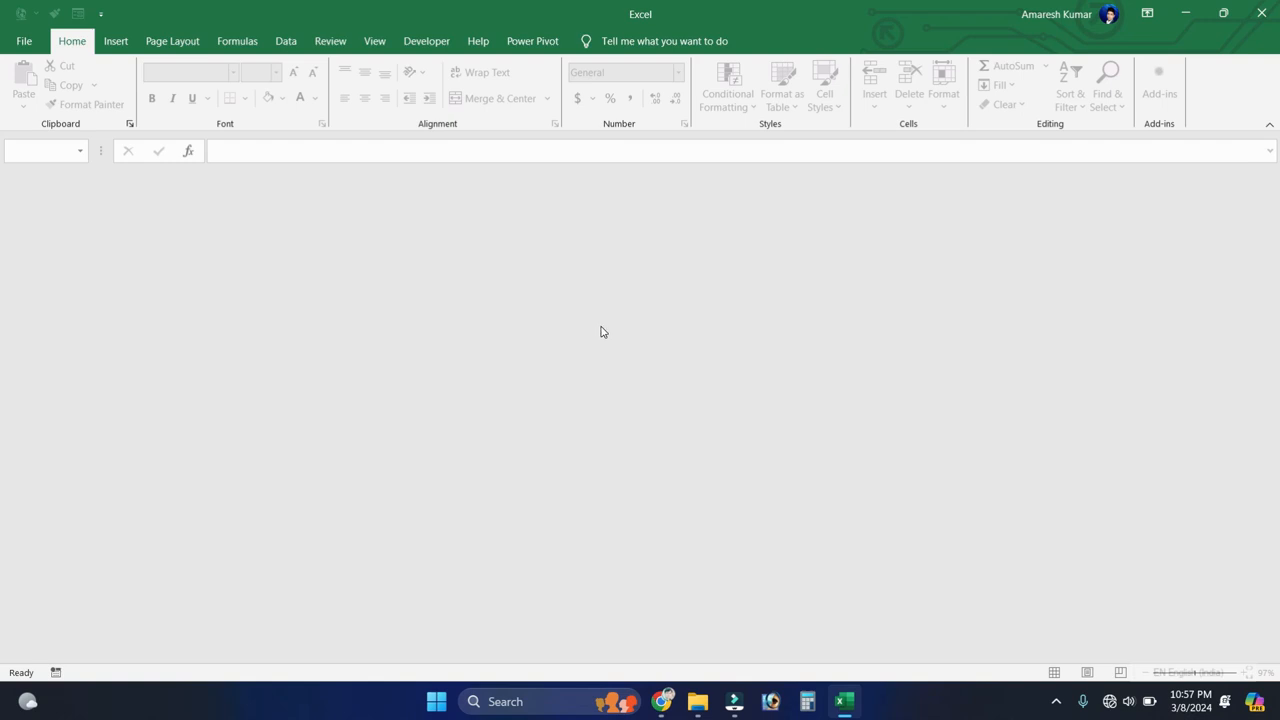
left_click(24, 41)
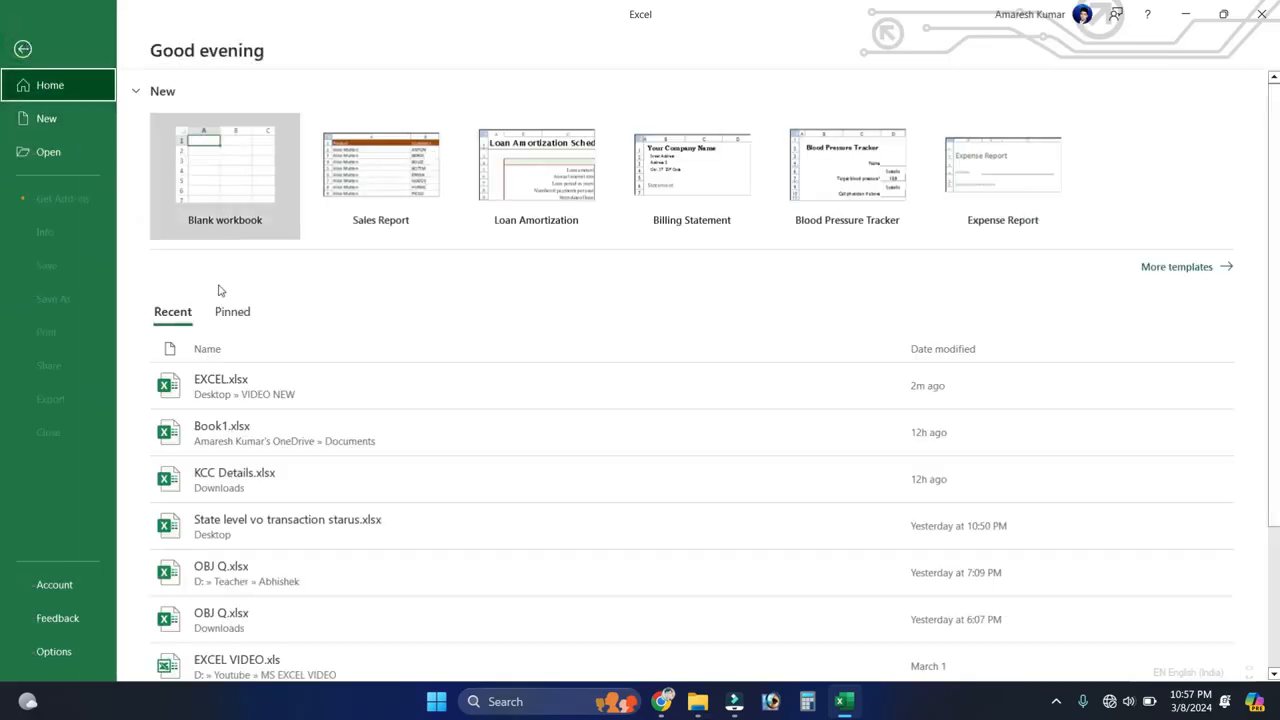
left_click(220, 383)
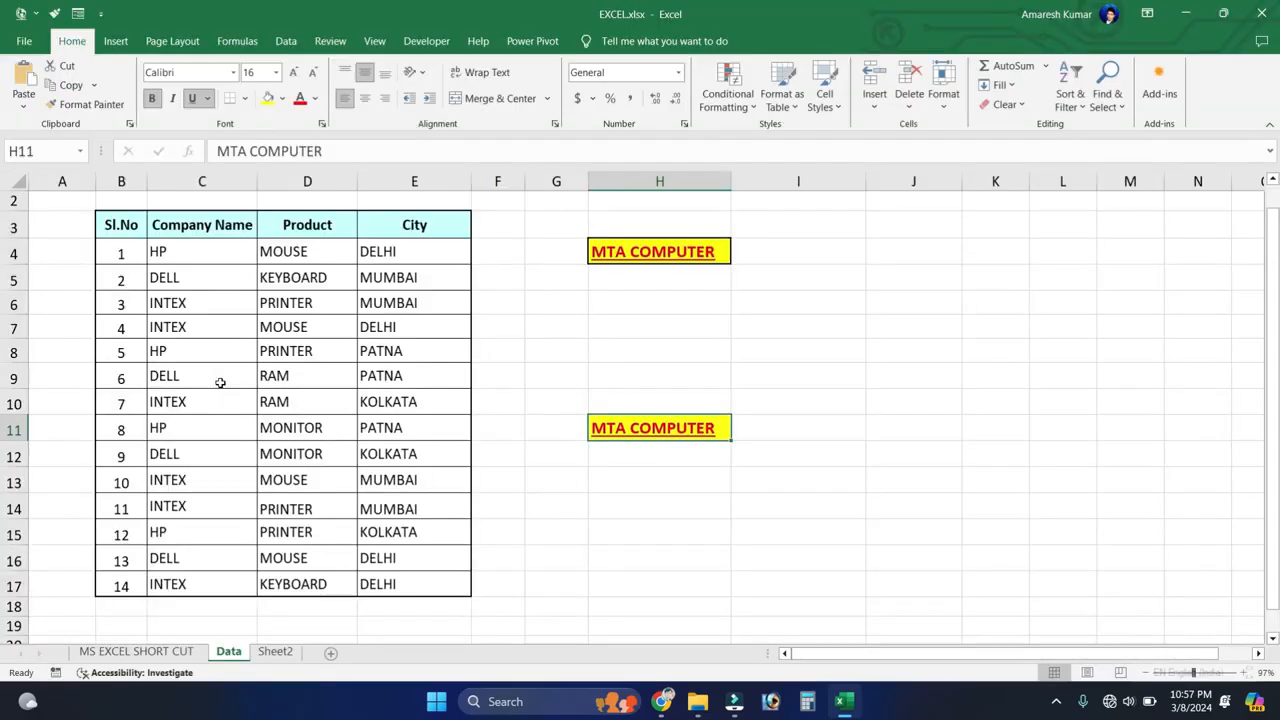
Step: Create a new blank workbook and close it to return to the Data sheet
key("ctrl+n")
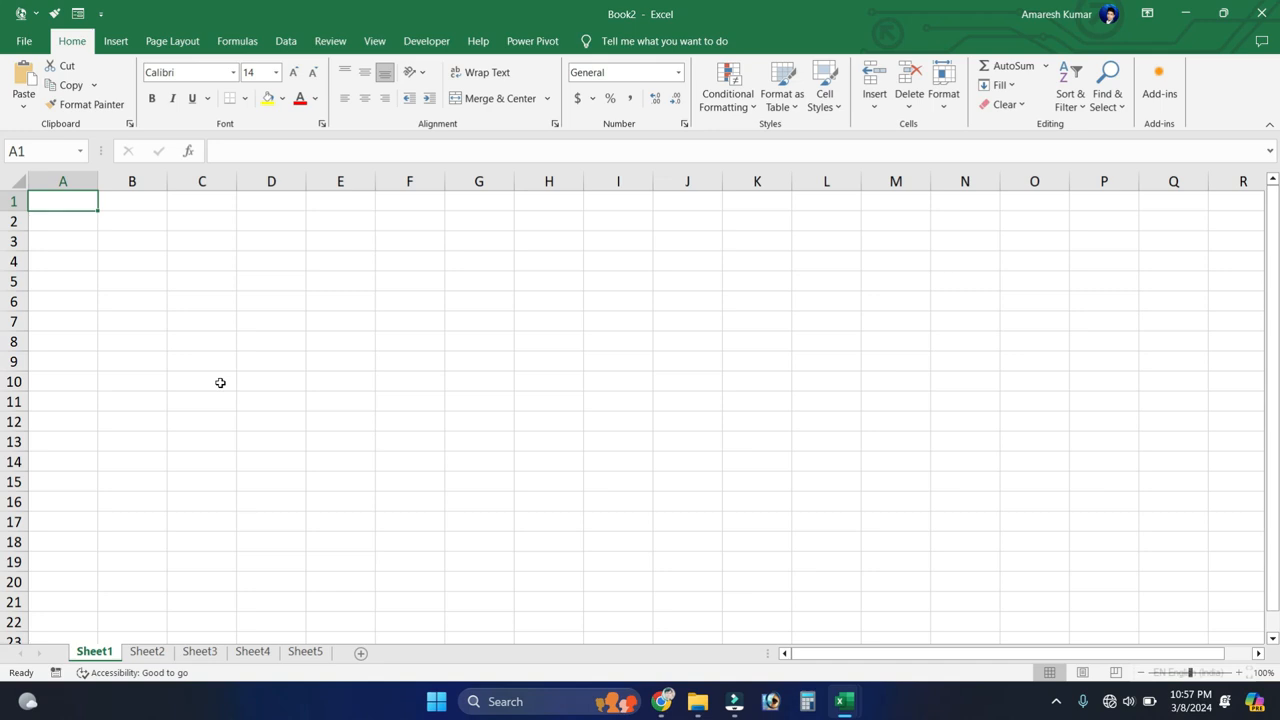
key("ctrl+w")
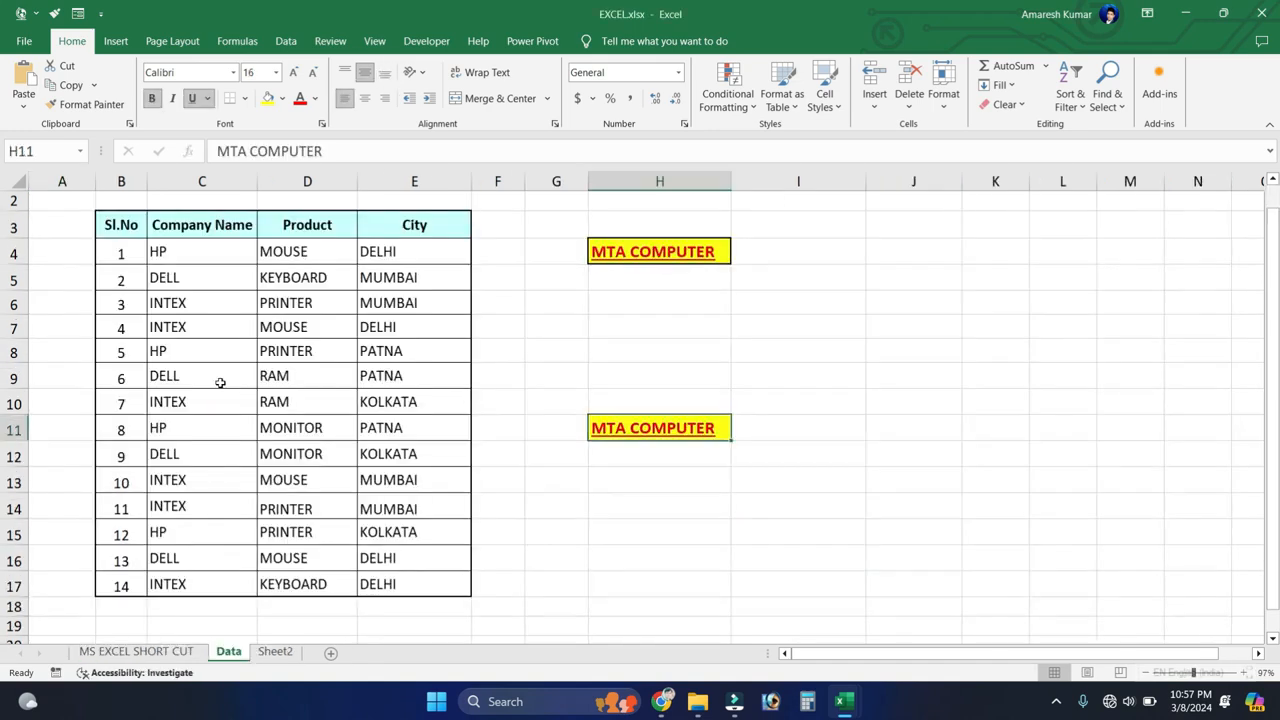
left_click_drag(616, 328, 848, 346)
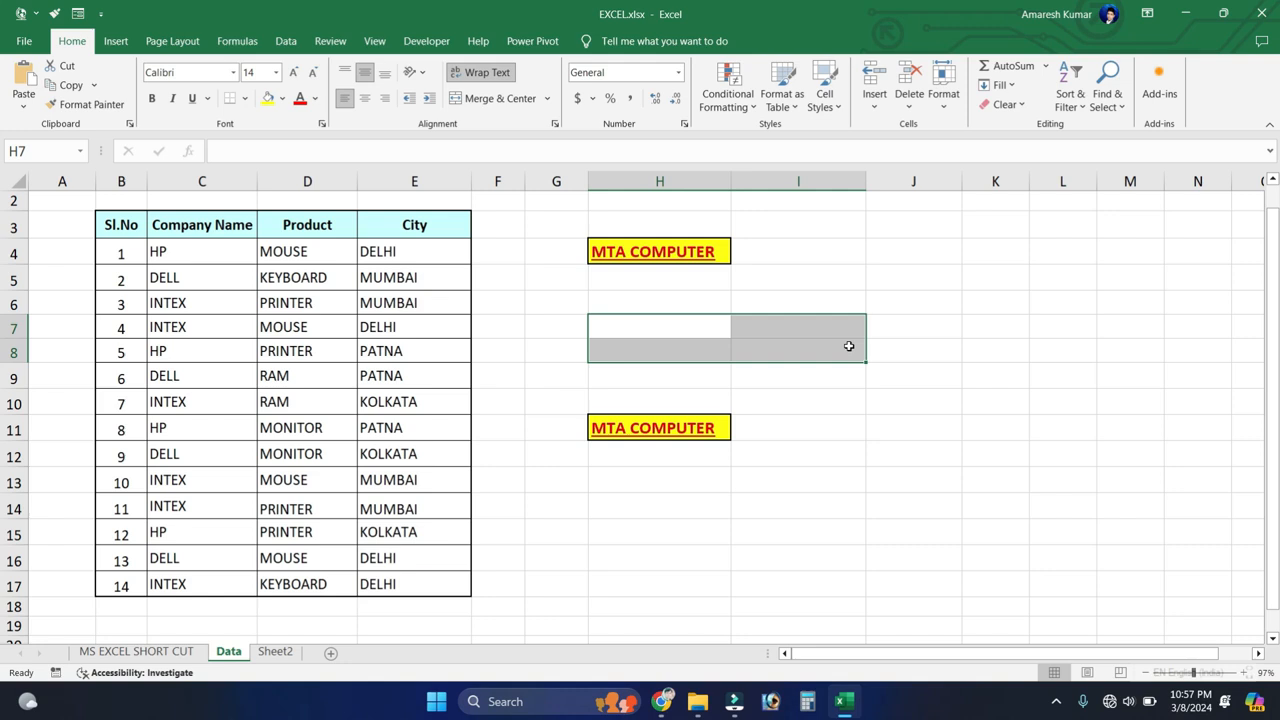
left_click(743, 350)
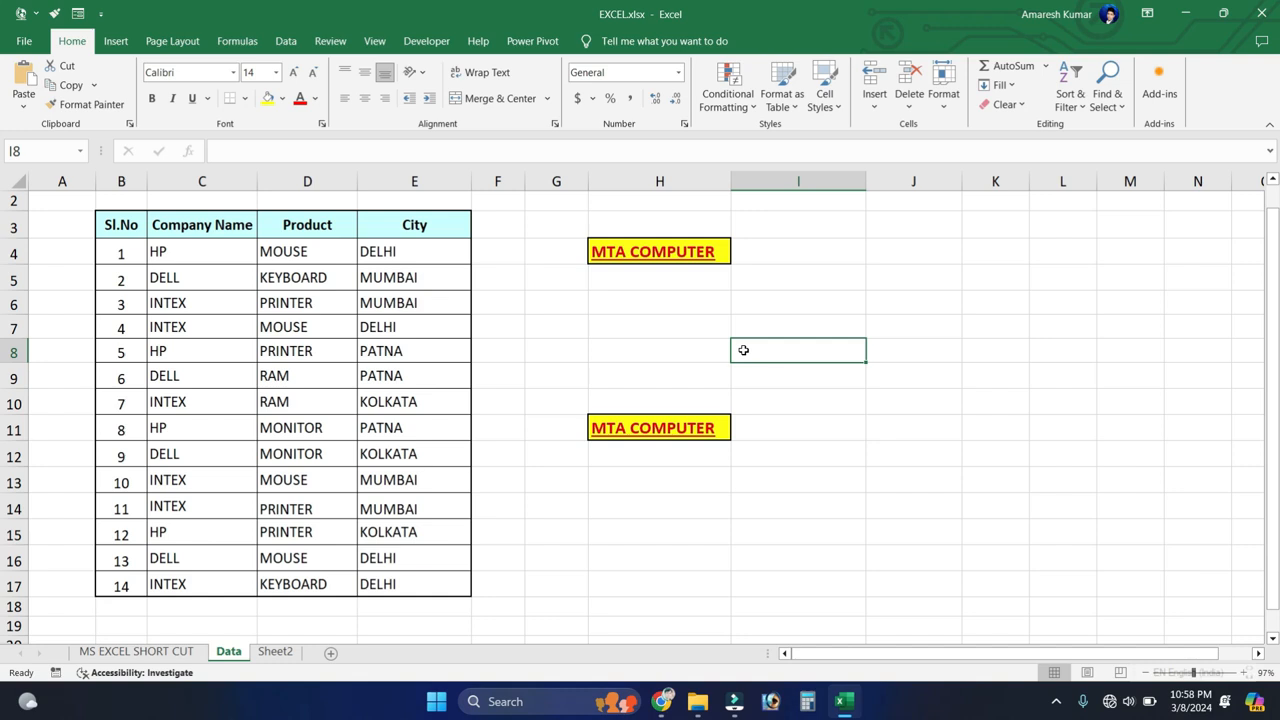
Step: Remove the MTA COMPUTER text and its formatting from cell H11
left_click_drag(626, 400, 624, 429)
key("ctrl+z")
left_click(643, 299)
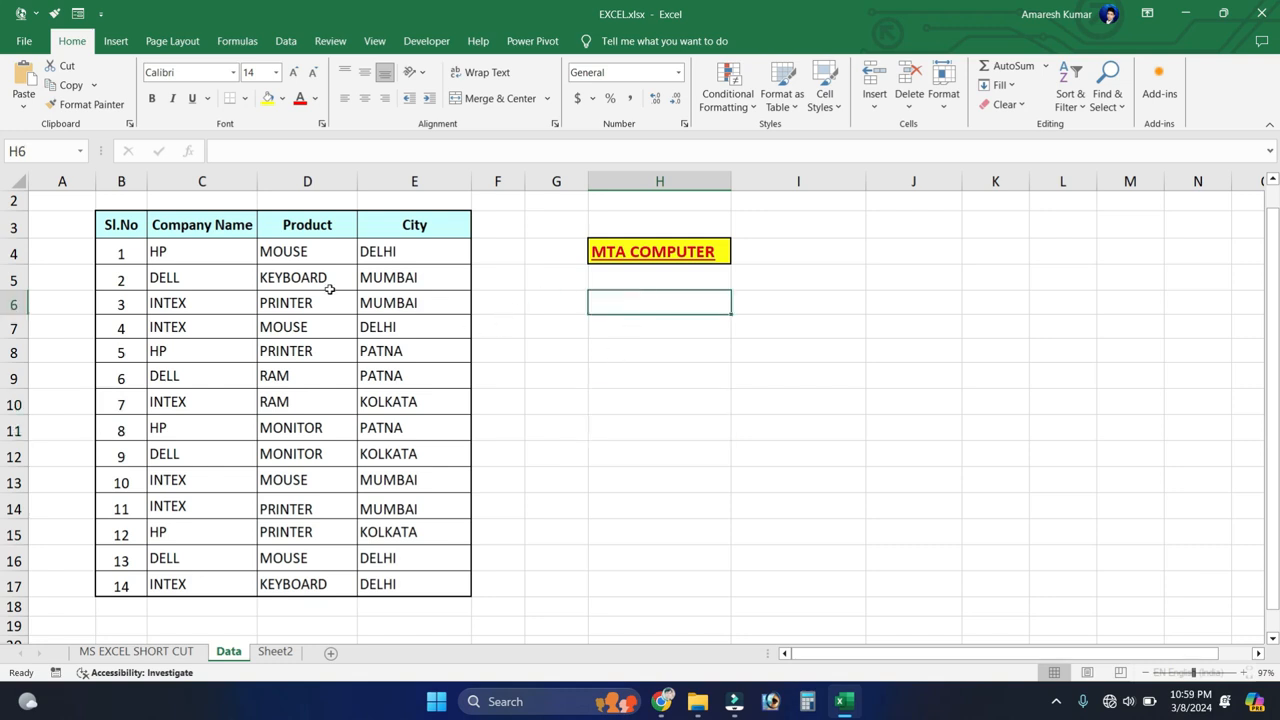
Step: Clear the City entries in E4:E9 and undo the deletion
left_click_drag(378, 251, 369, 381)
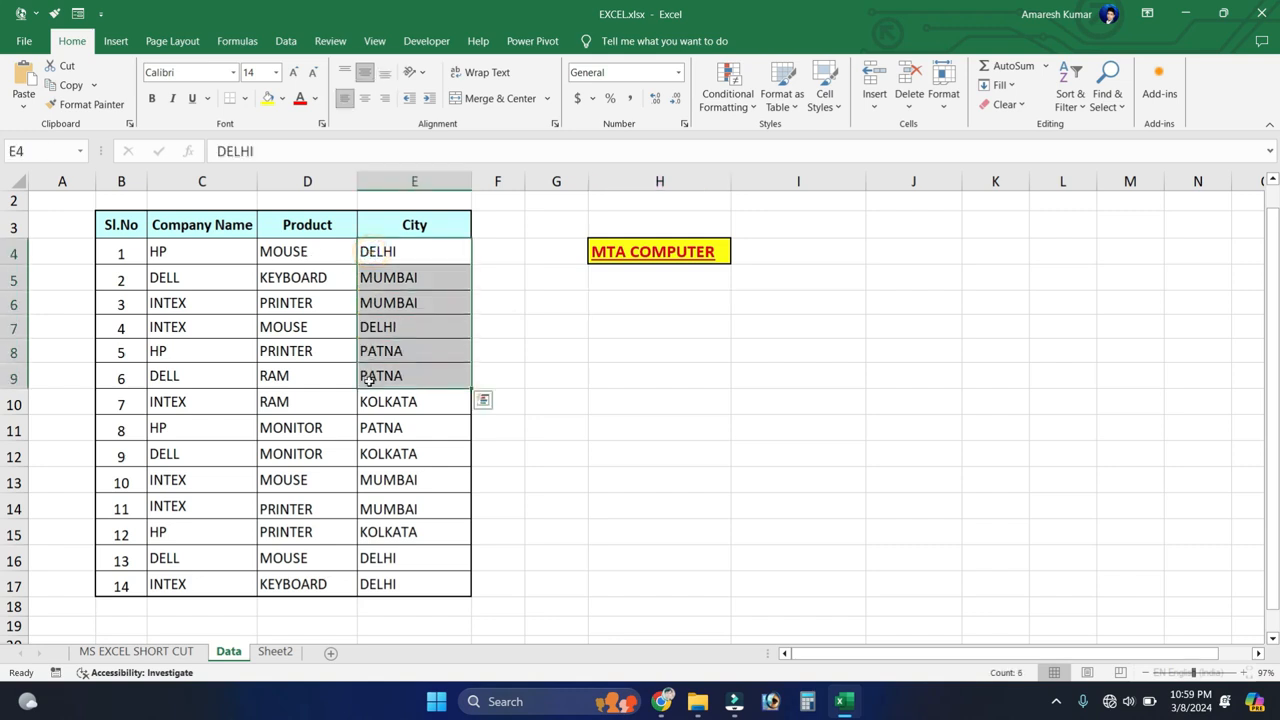
key("Delete")
left_click(379, 343)
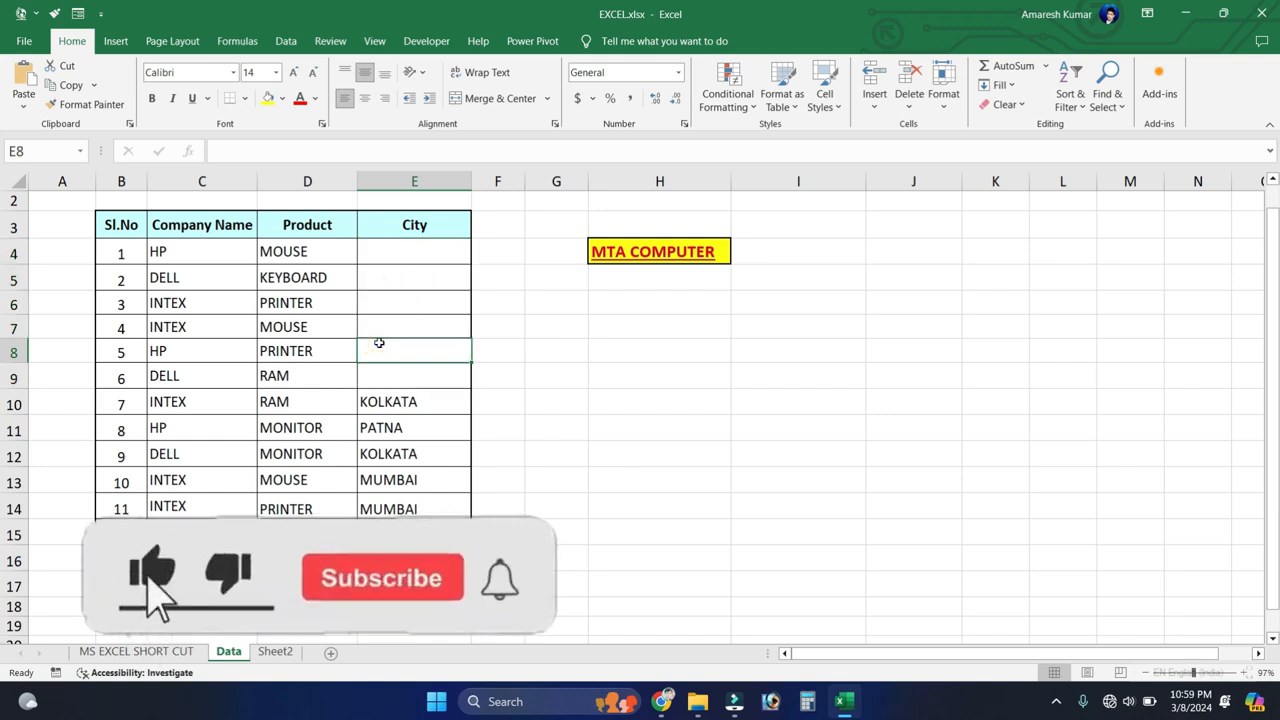
key("ctrl+z")
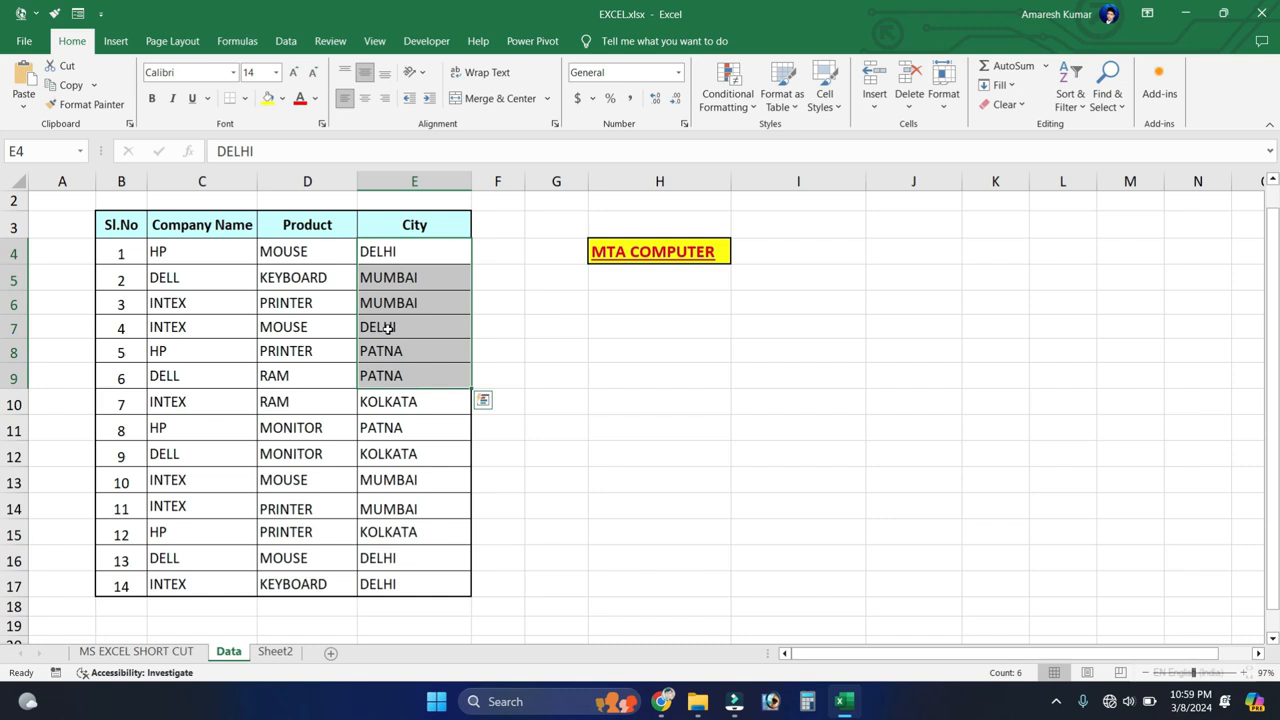
Step: Clear the City entries in E4:E9 once more and restore them
key("Delete")
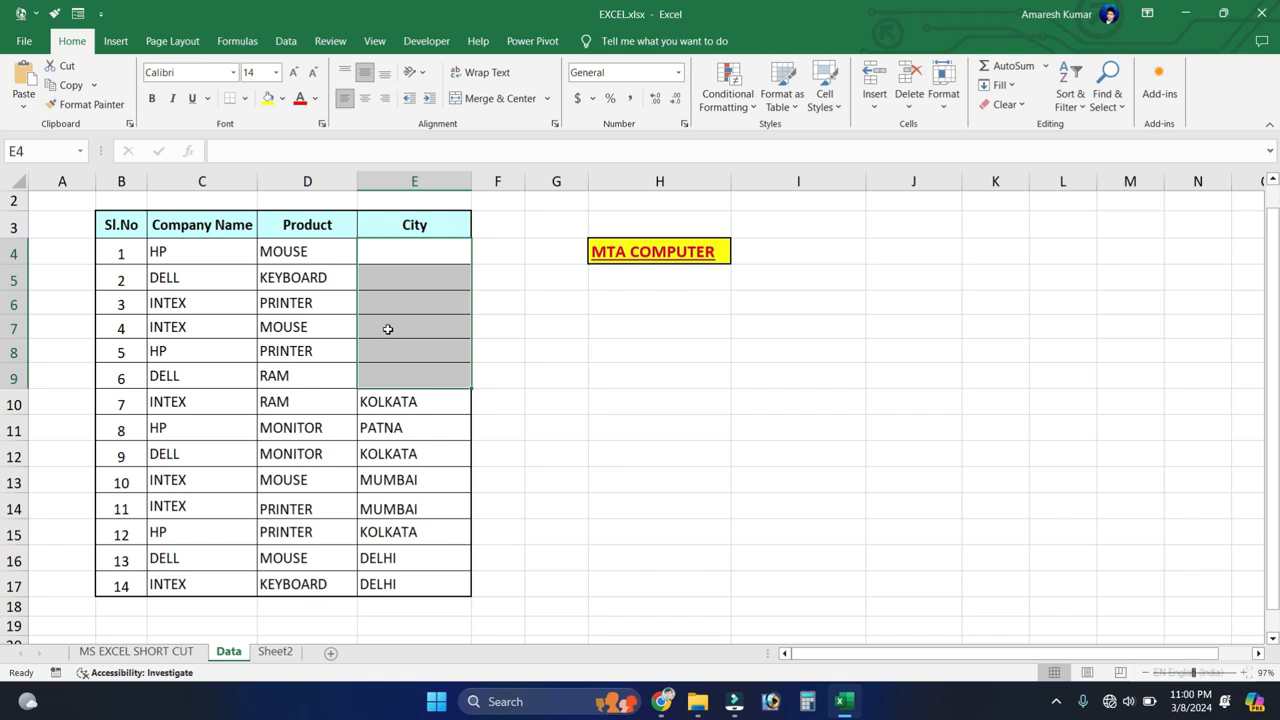
key("ctrl+v")
left_click(492, 309)
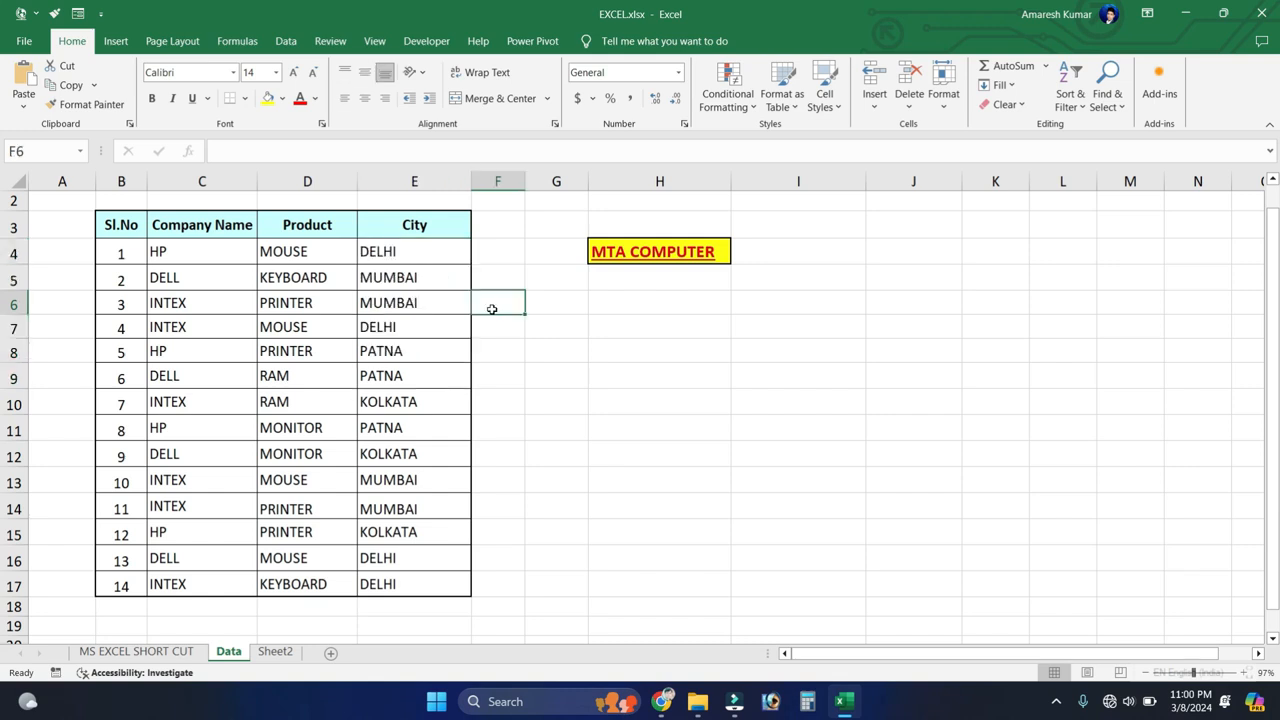